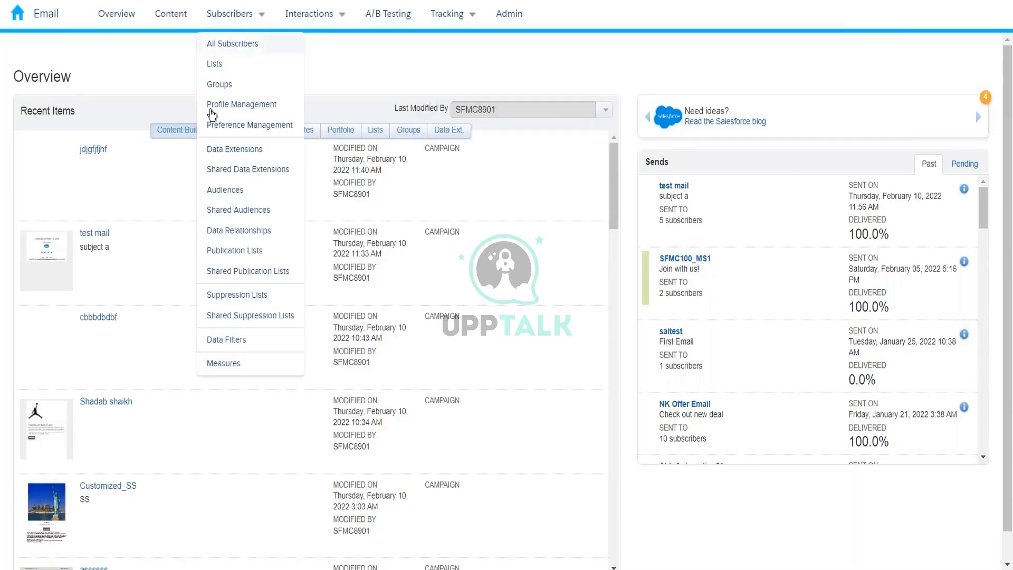
# Open the Email Data Extensions list showing 130 data extensions from the Subscribers menu.
pyautogui.click(208, 149)
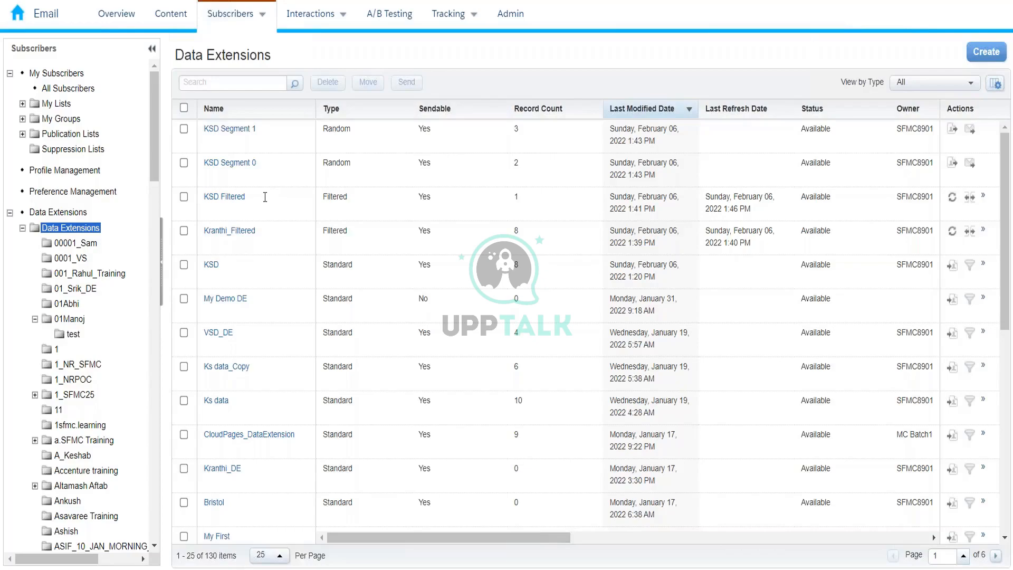
# Show the shared France folder listing France_CustomerOnly, MasterDB_Aug24th Segment 2 and France_Filter_1.
pyautogui.click(184, 197)
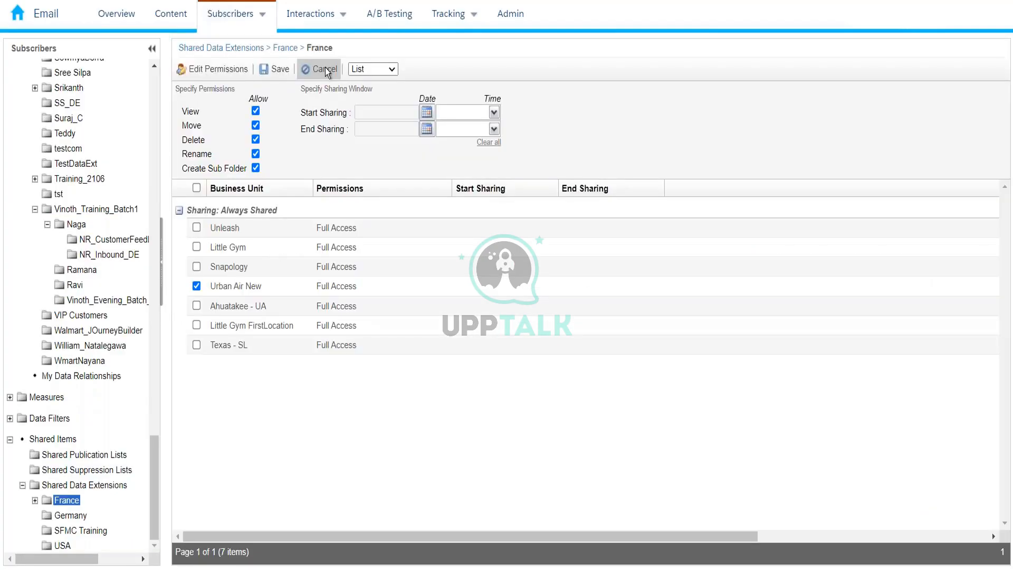
pyautogui.click(325, 69)
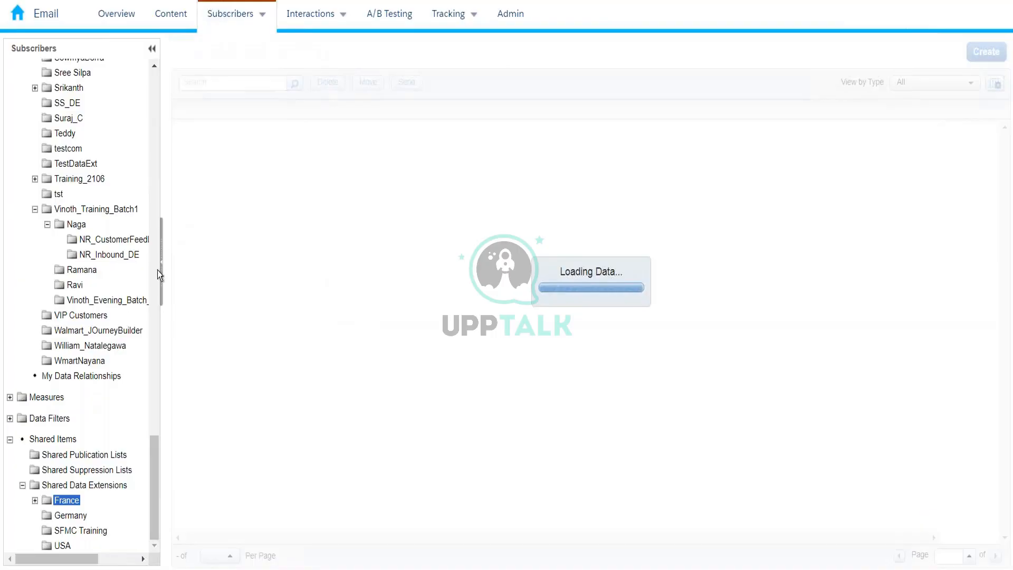
pyautogui.scroll(2, 100, 338)
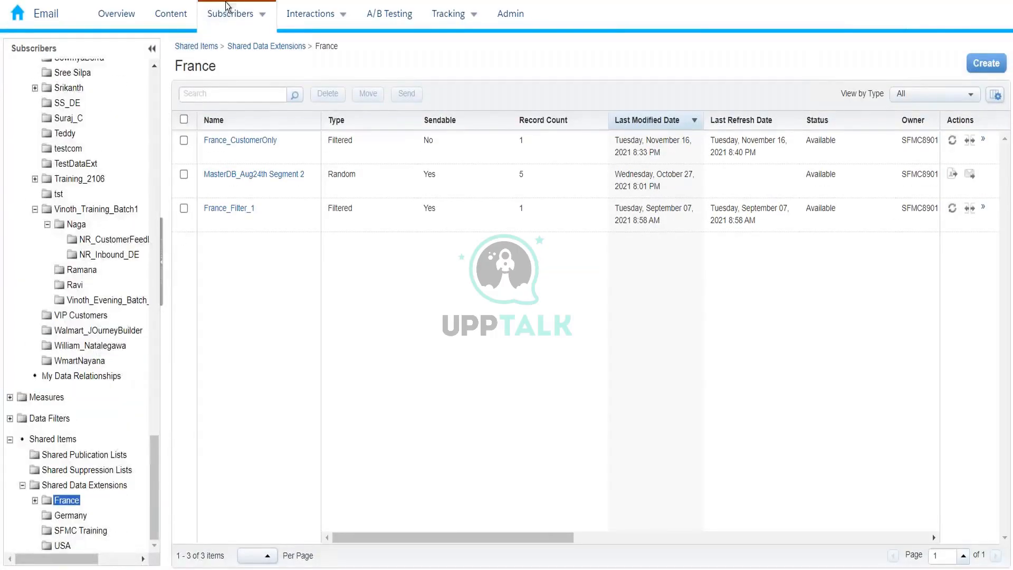
pyautogui.moveTo(227, 11)
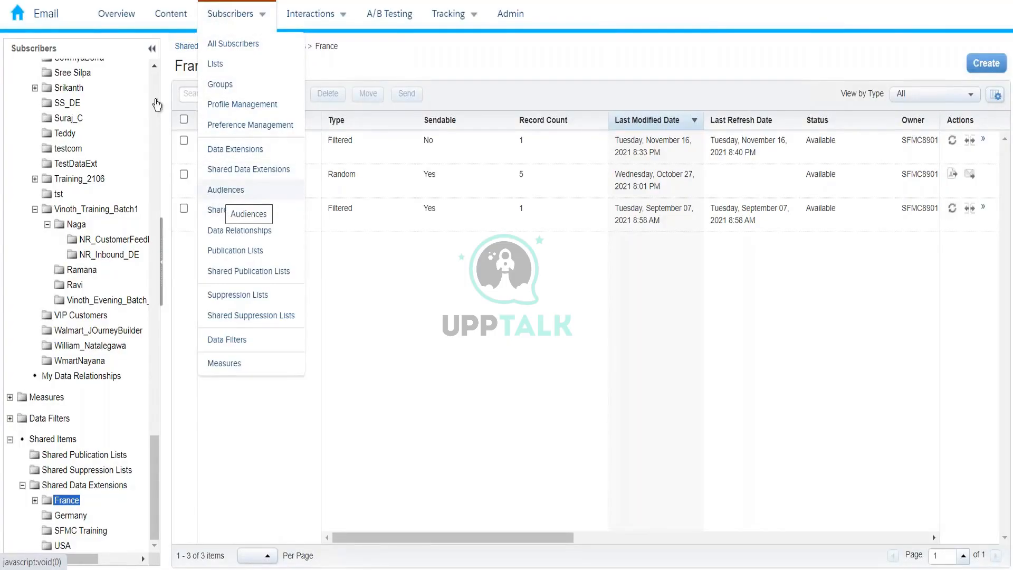
# Launch Audience Builder from the Marketing Cloud navigation bar dropdown.
pyautogui.moveTo(10, 25)
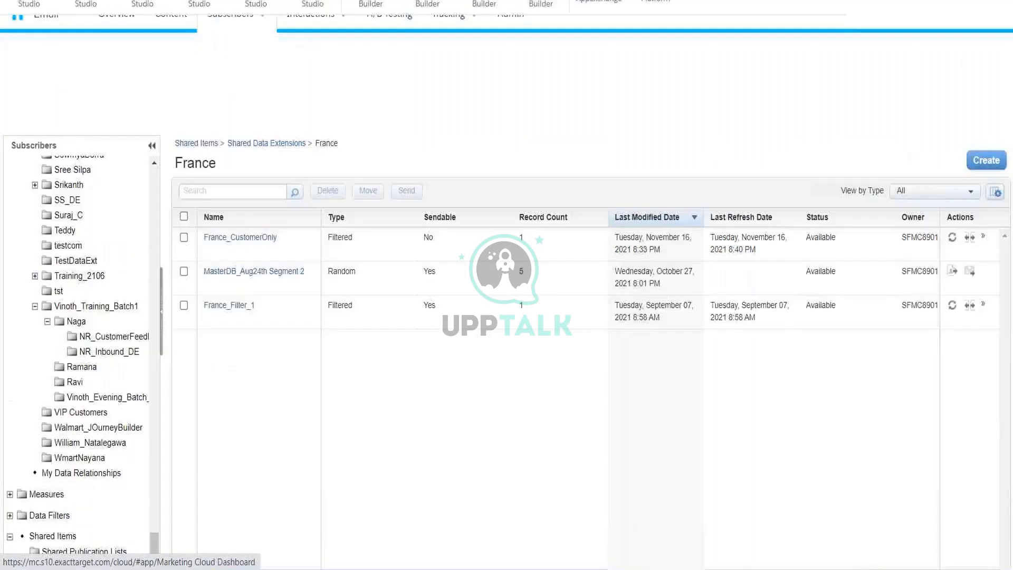
pyautogui.moveTo(553, 112)
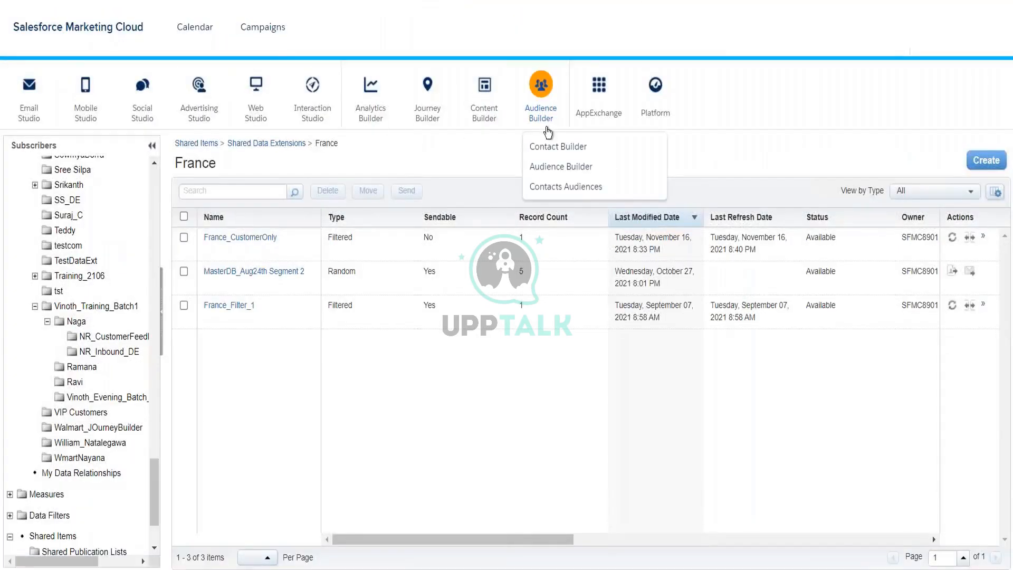
pyautogui.click(557, 169)
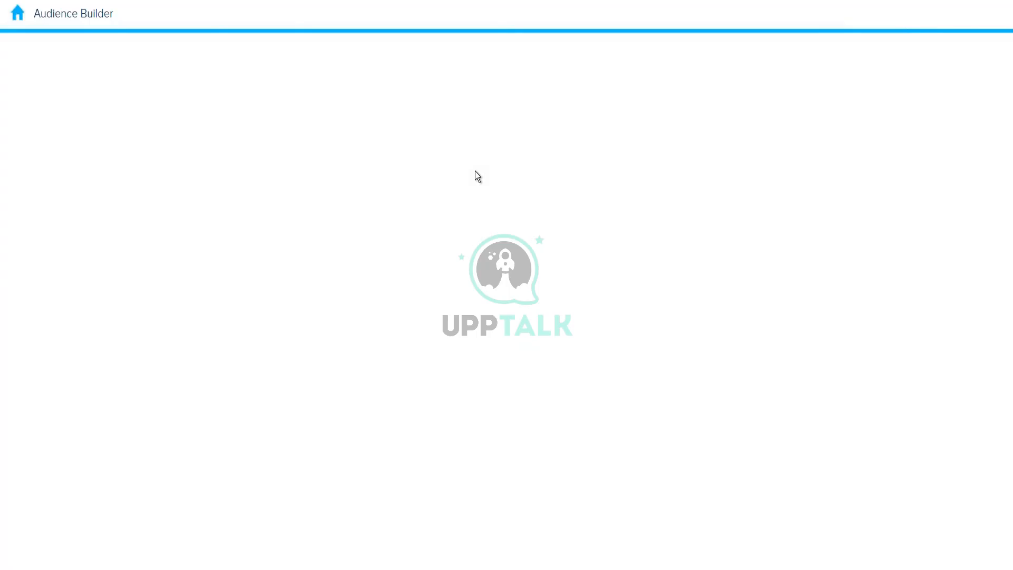
# Return to the Email Studio overview listing recent Content Builder emails and past sends.
pyautogui.click(24, 20)
pyautogui.moveTo(23, 113)
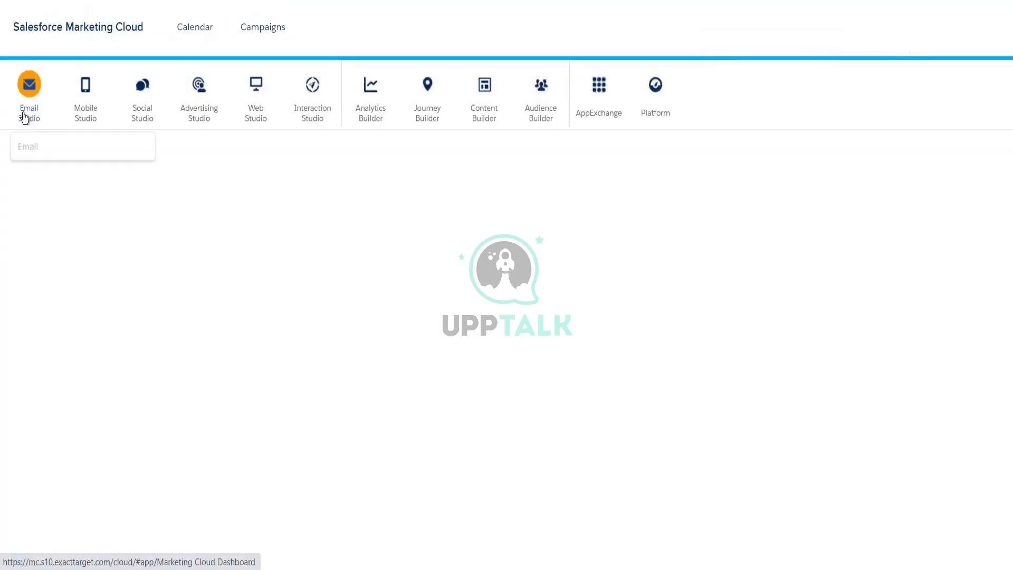
pyautogui.click(35, 148)
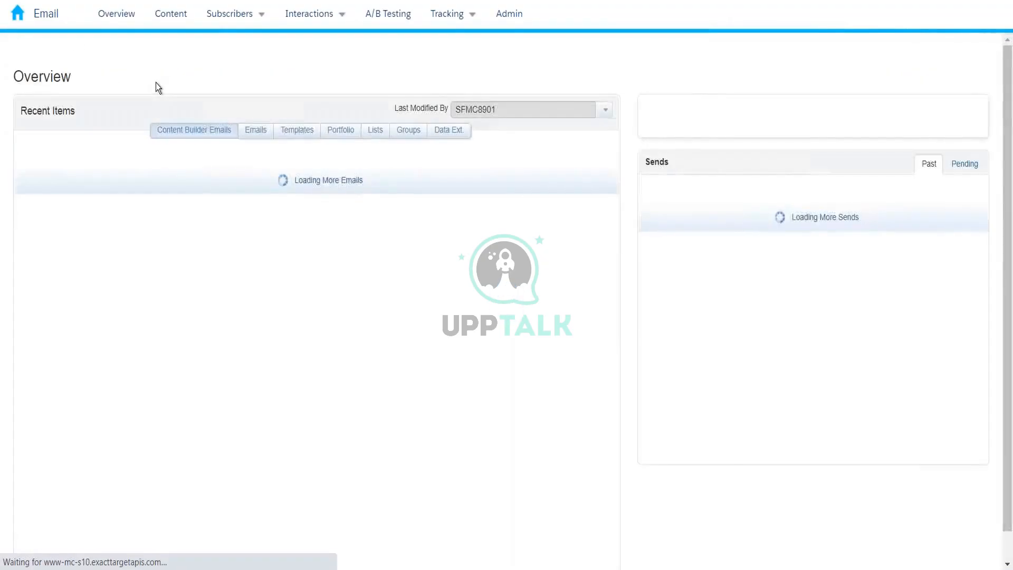
pyautogui.moveTo(235, 20)
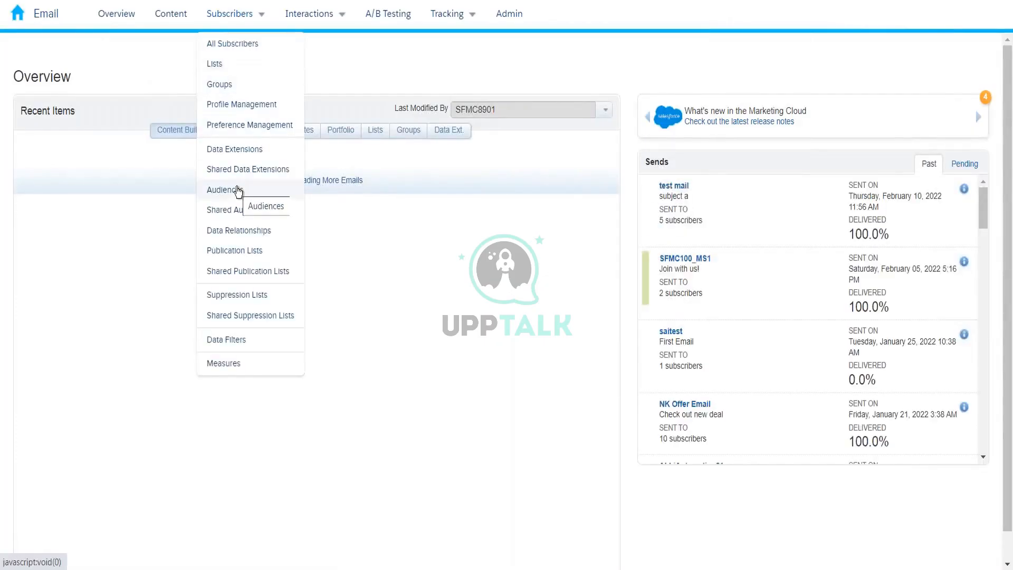
pyautogui.click(242, 195)
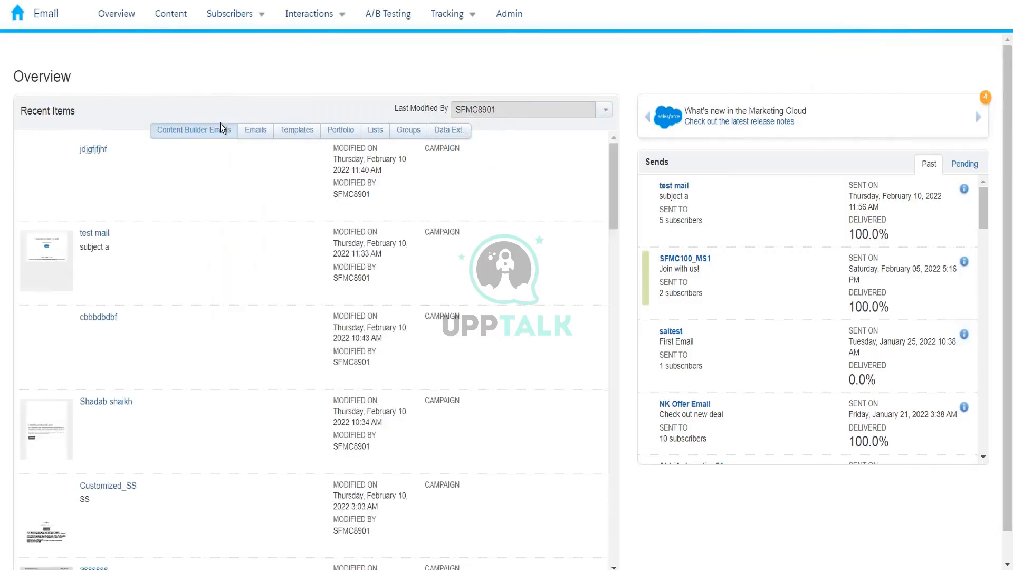
pyautogui.click(234, 16)
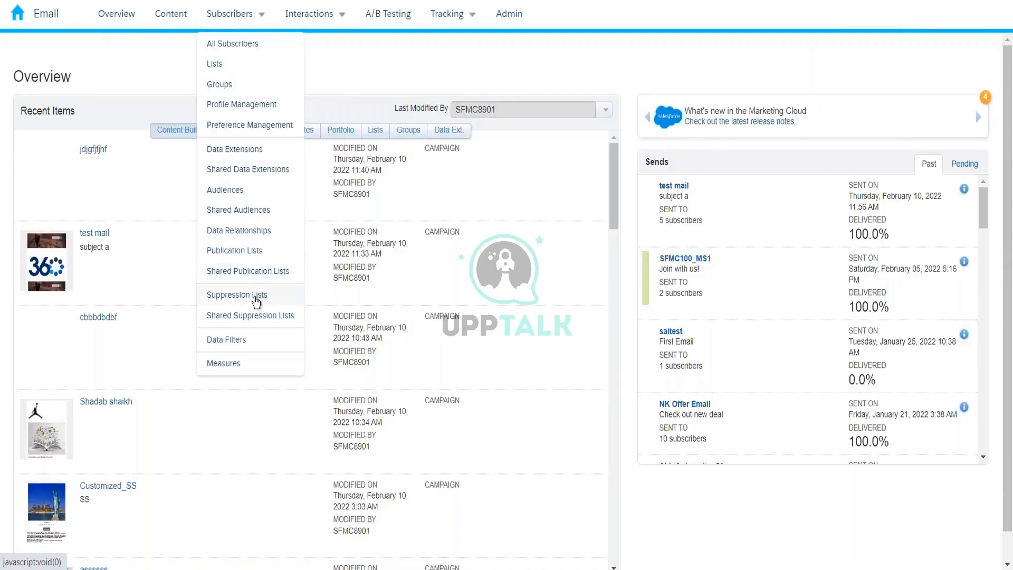
# Show the 14 suppression lists, such as Spam Users, testcom and Venu_Supp.
pyautogui.click(255, 295)
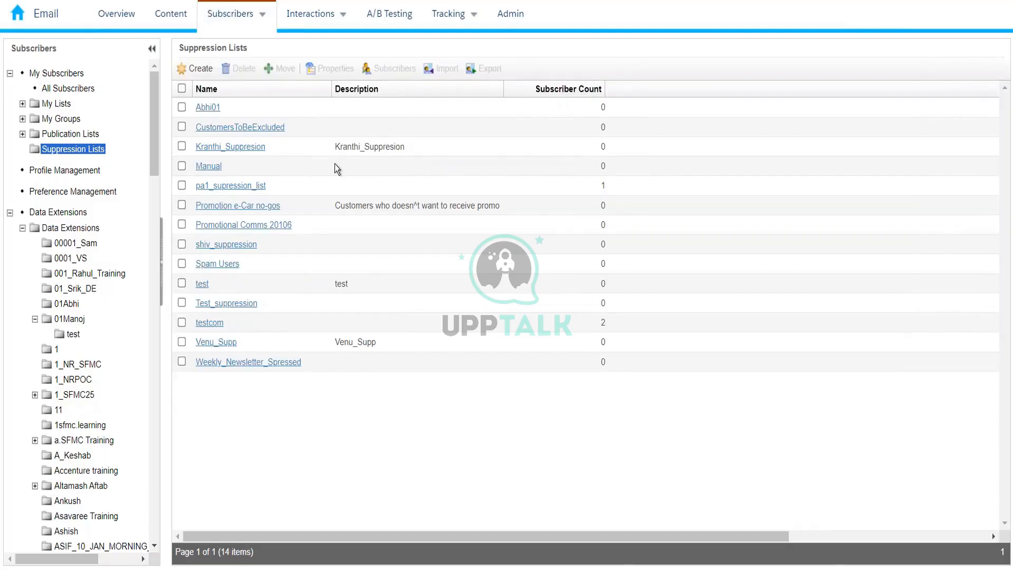
# Create and save suppression list 'ExcludeTheCustomers', then open its empty subscriber list.
pyautogui.click(200, 69)
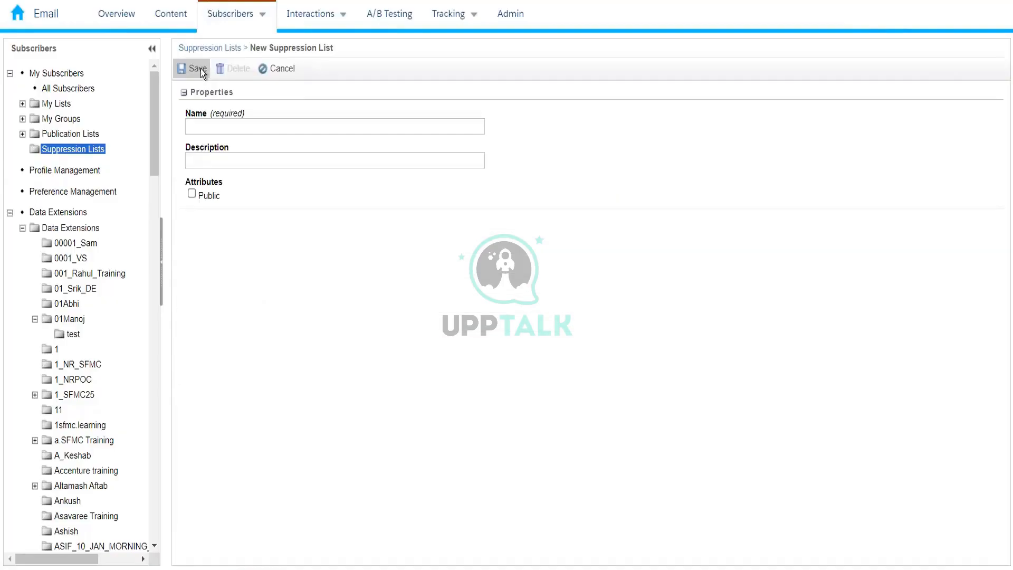
pyautogui.click(247, 125)
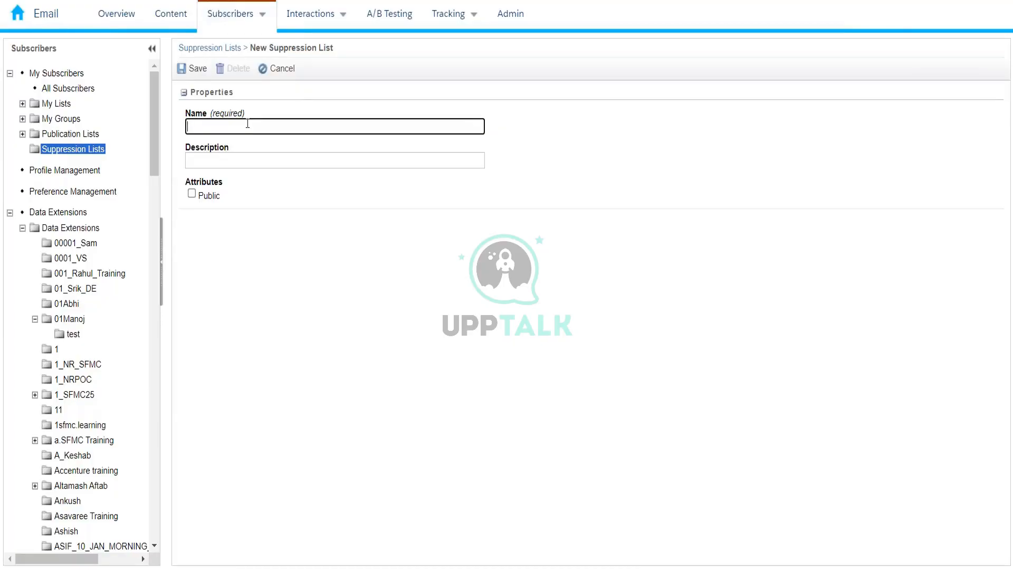
pyautogui.write('ExcluedeTheCs')
pyautogui.press('BackSpace')
pyautogui.write('ustomers')
pyautogui.click(179, 71)
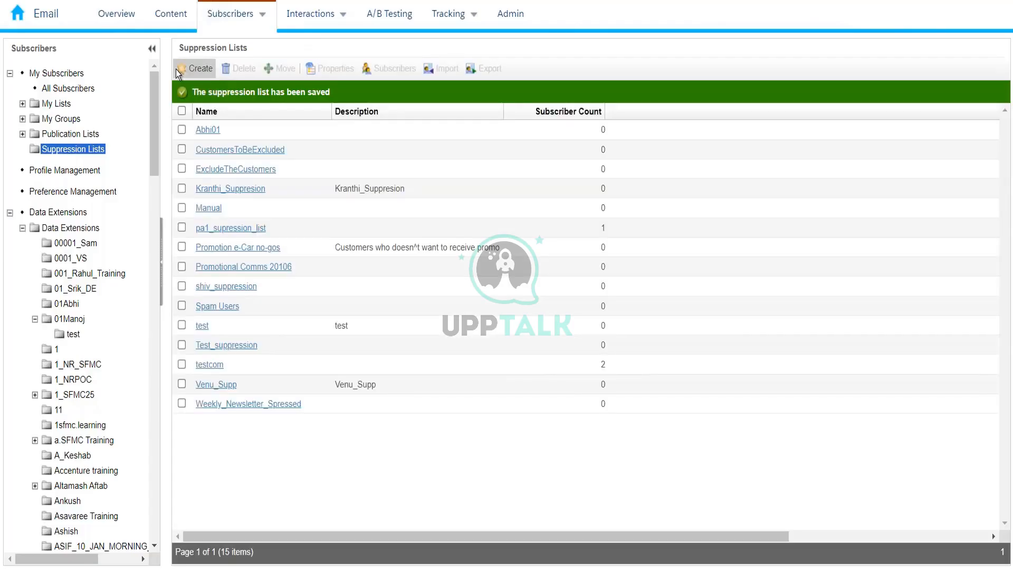
pyautogui.click(247, 170)
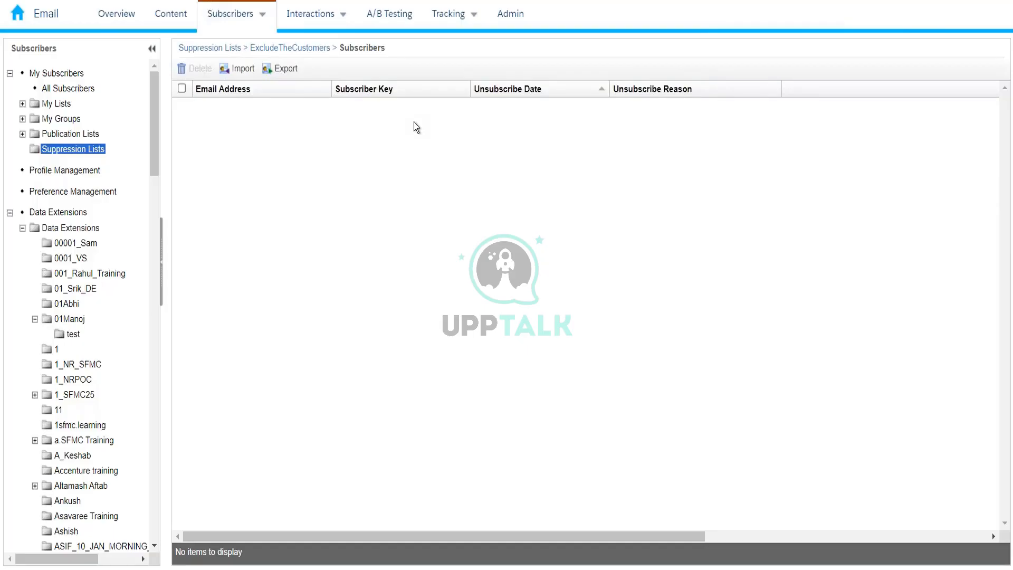
# List all 130 data extensions by last modified date, topped by KSD Segment 1.
pyautogui.click(70, 228)
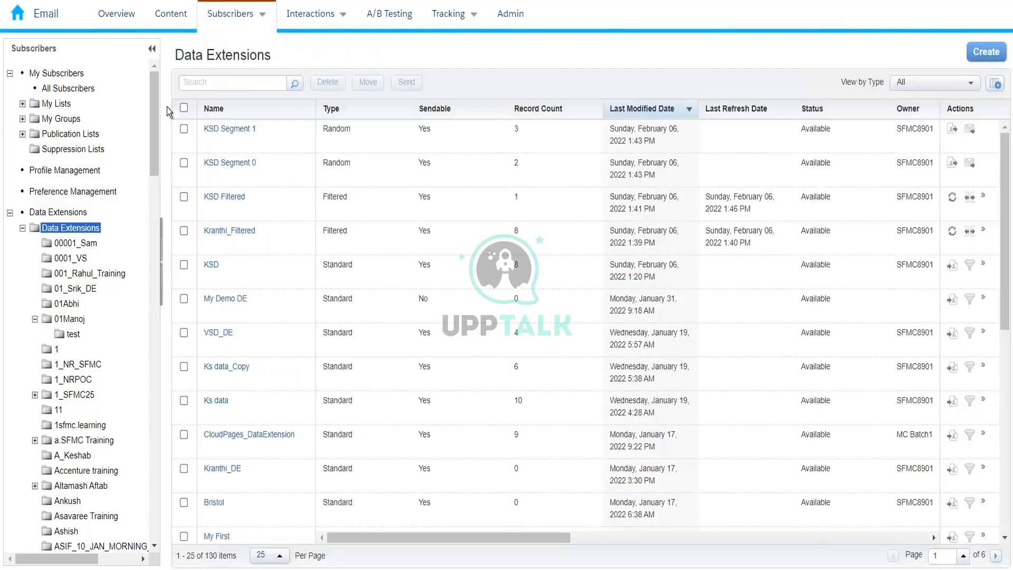
pyautogui.moveTo(152, 109); pyautogui.dragTo(147, 223)
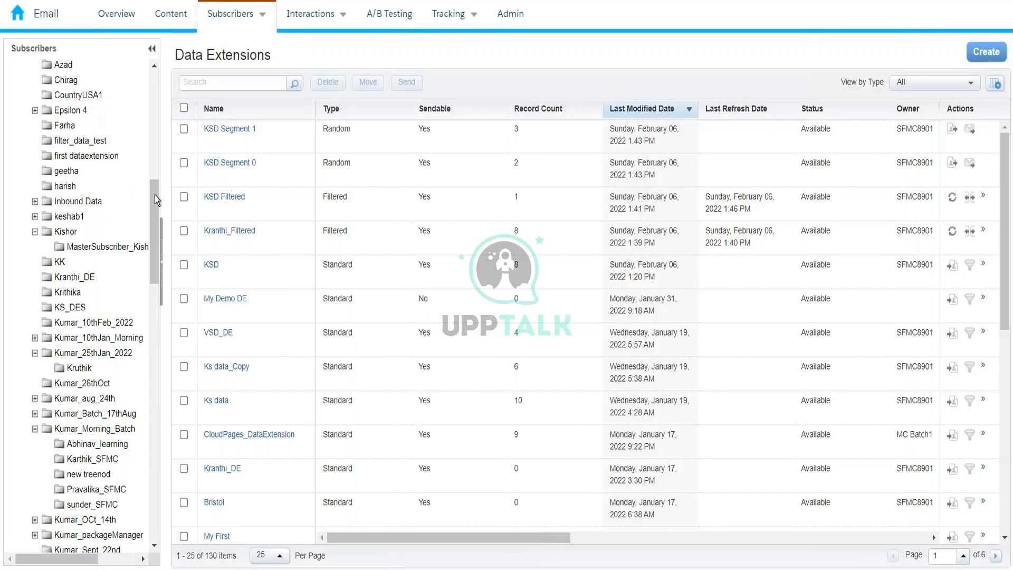
pyautogui.scroll(1, 144, 141)
pyautogui.scroll(8, 147, 80)
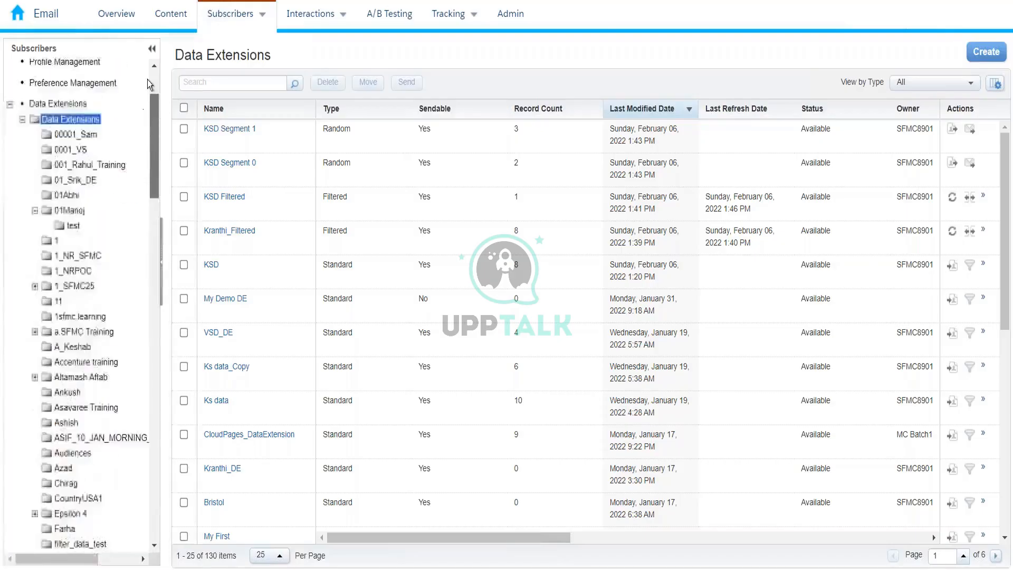
pyautogui.moveTo(232, 16)
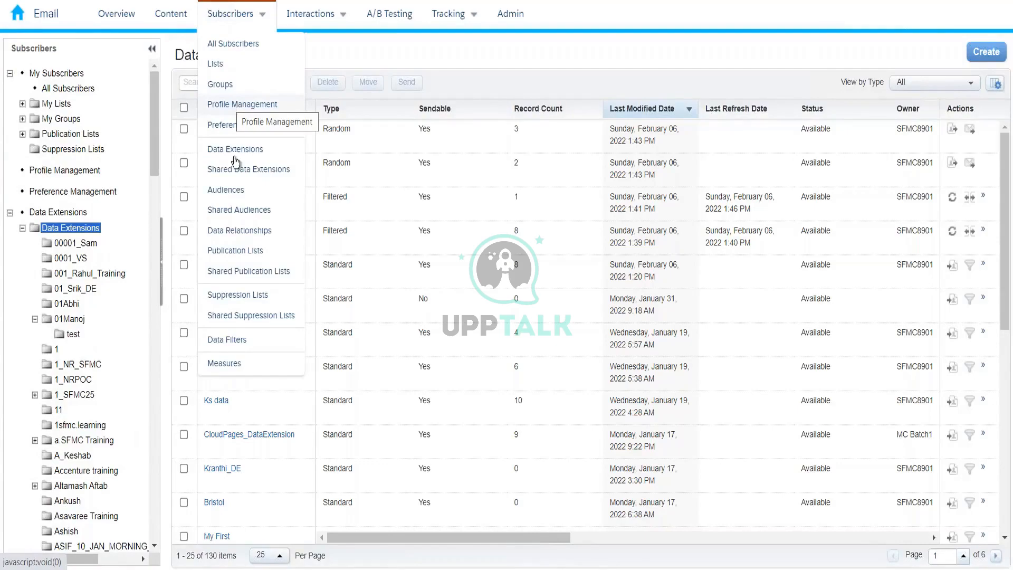
# Show the 6 publication lists, including Walmart_Marketing with 4 subscribers.
pyautogui.click(251, 258)
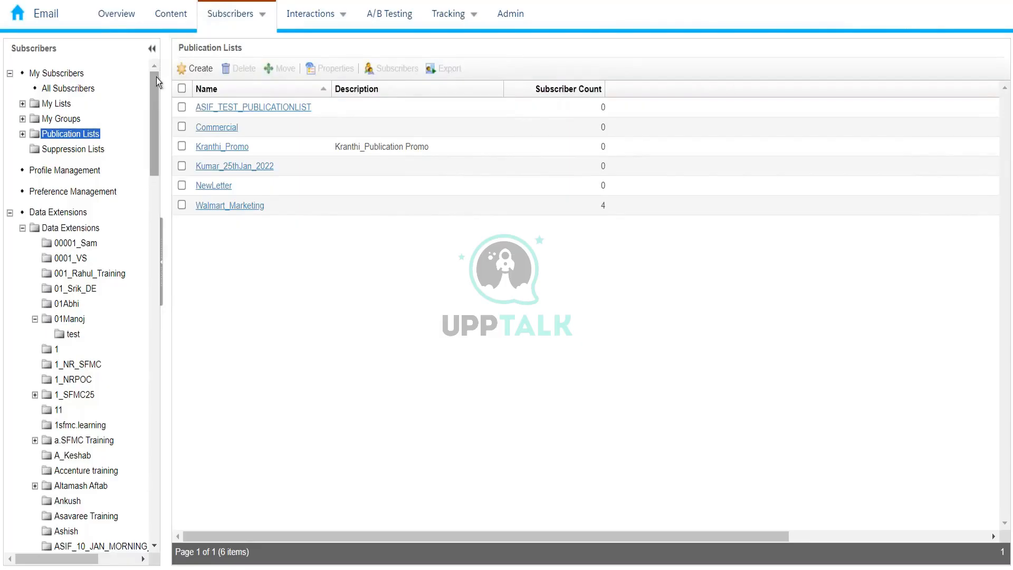
pyautogui.moveTo(153, 134); pyautogui.dragTo(140, 248)
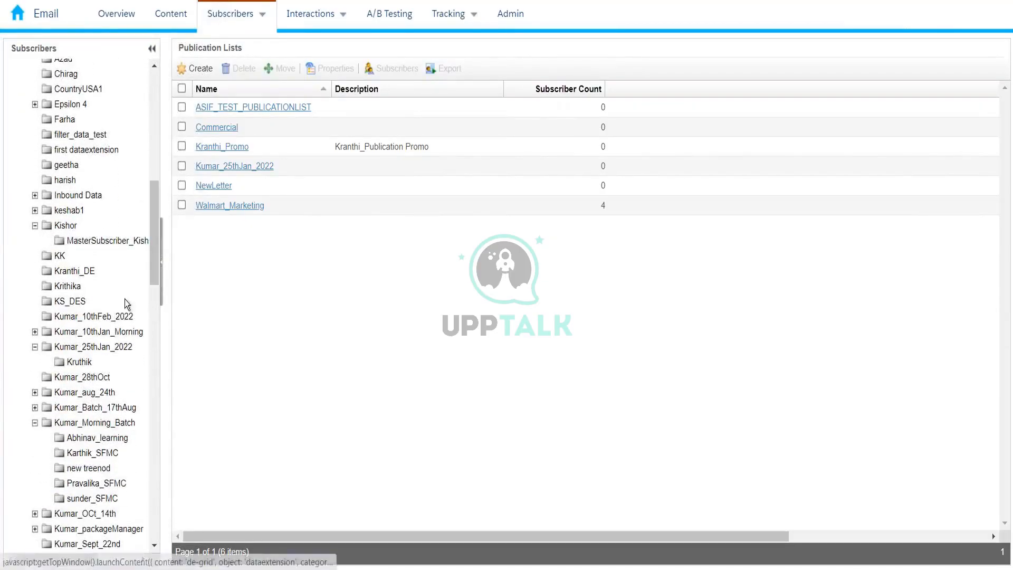
# Open InterestedCustomer_10thFeb2022 in the Kumar_10thFeb_2022 folder and view its 5 records.
pyautogui.click(119, 317)
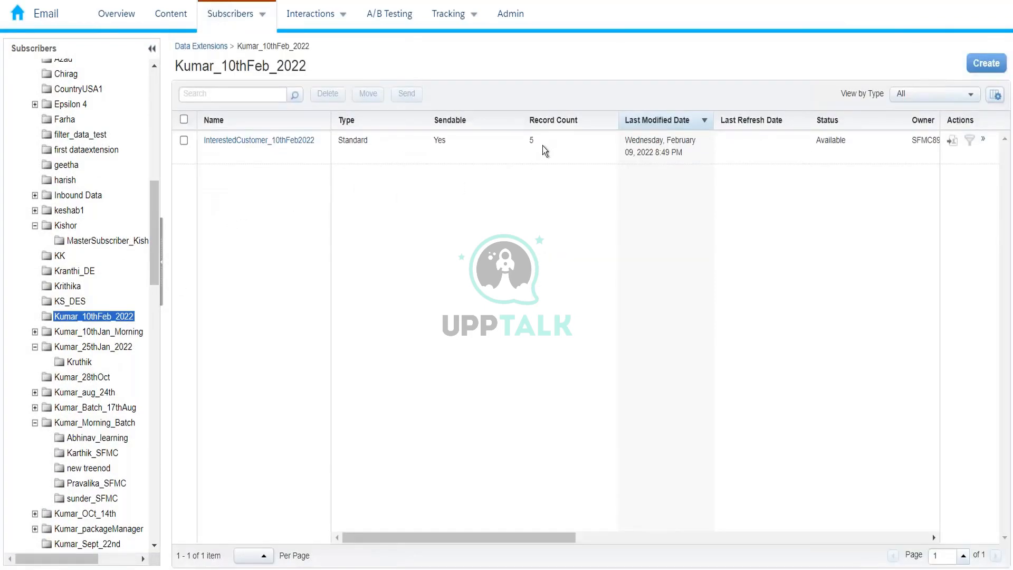
pyautogui.click(302, 141)
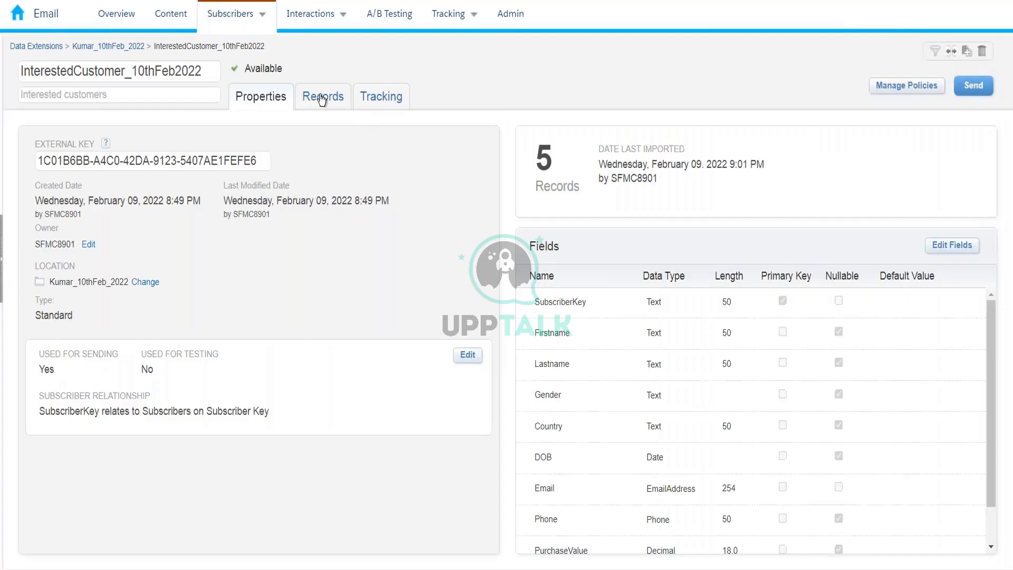
pyautogui.click(322, 97)
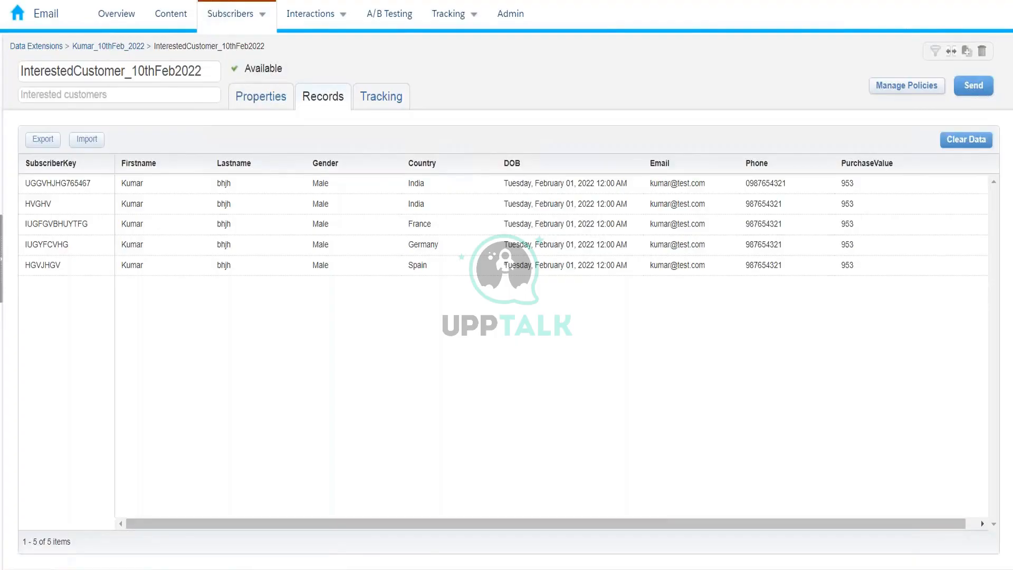
pyautogui.rightClick(80, 0)
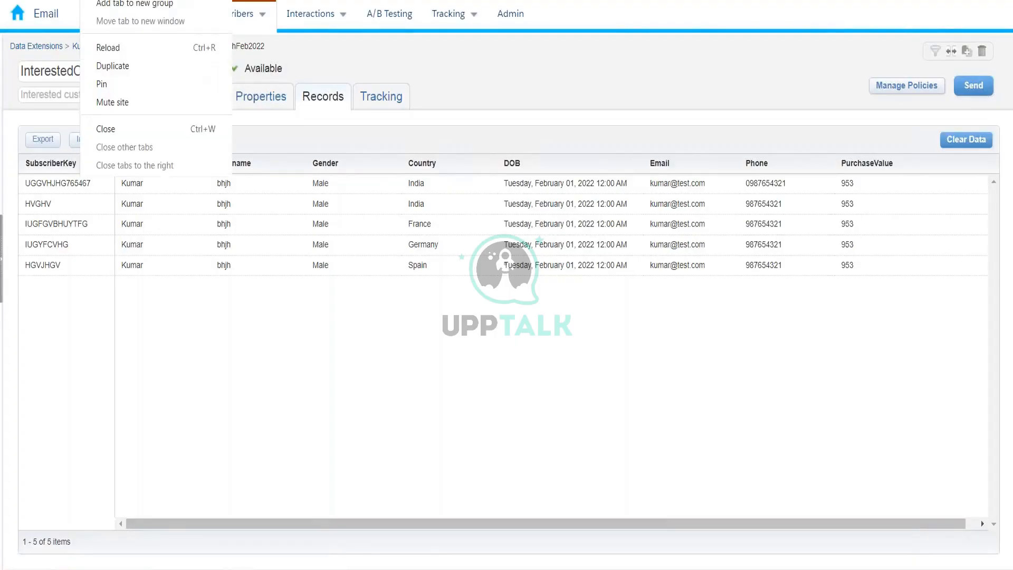
# Duplicate the browser tab and bring up Content Builder with its 363 content items.
pyautogui.click(107, 68)
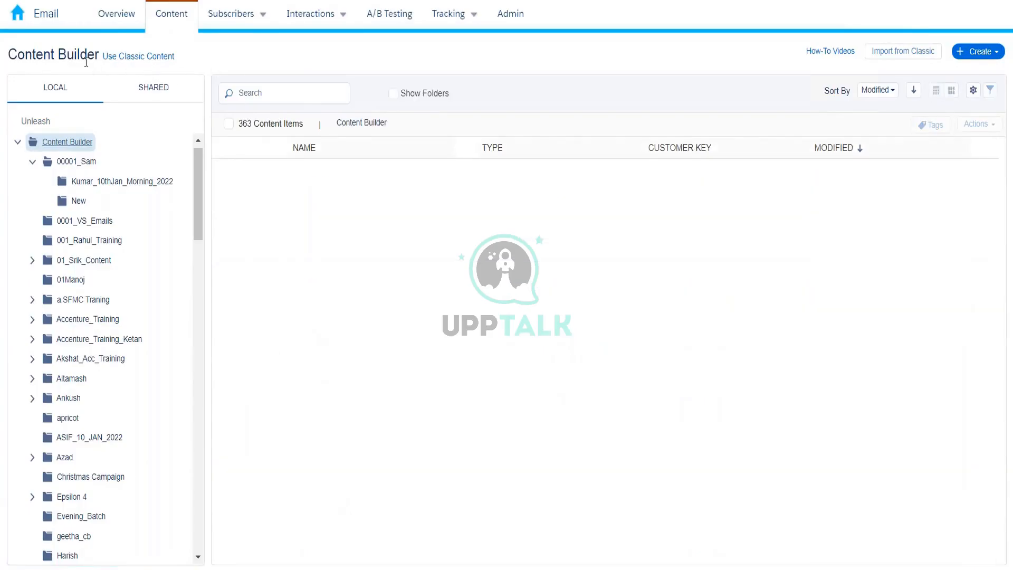
pyautogui.moveTo(9, 55); pyautogui.dragTo(99, 55)
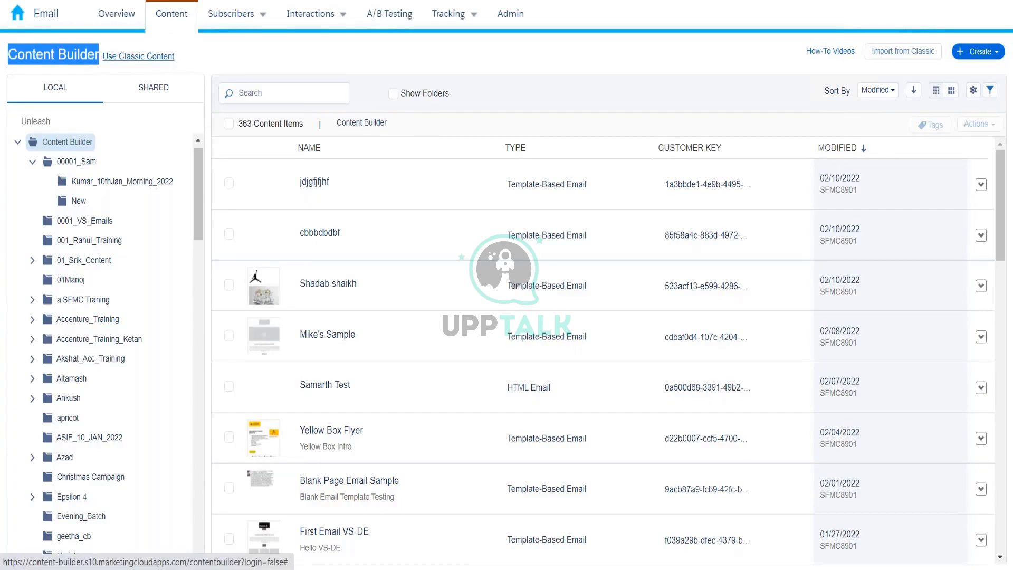
pyautogui.click(185, 60)
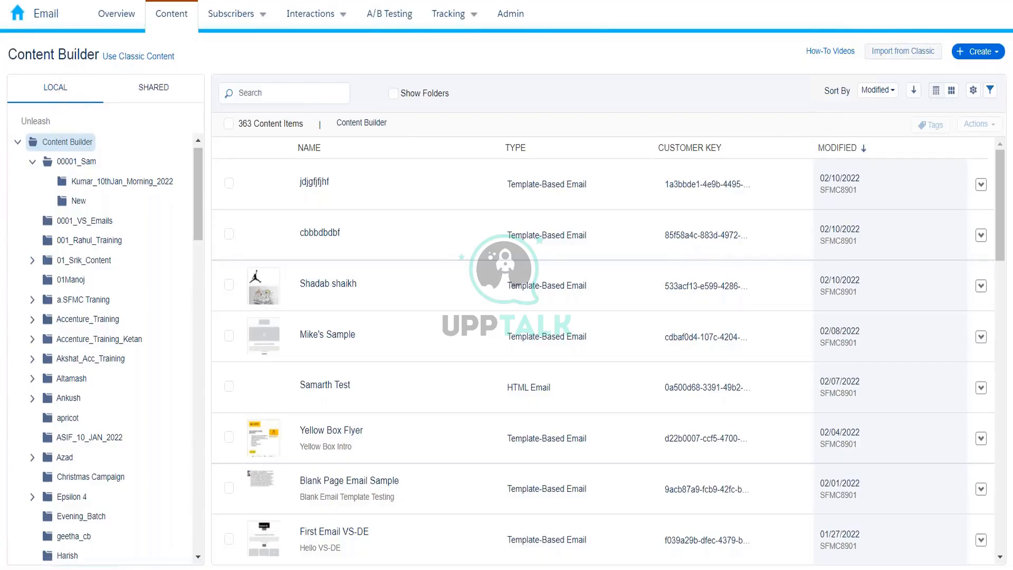
pyautogui.moveTo(811, 17)
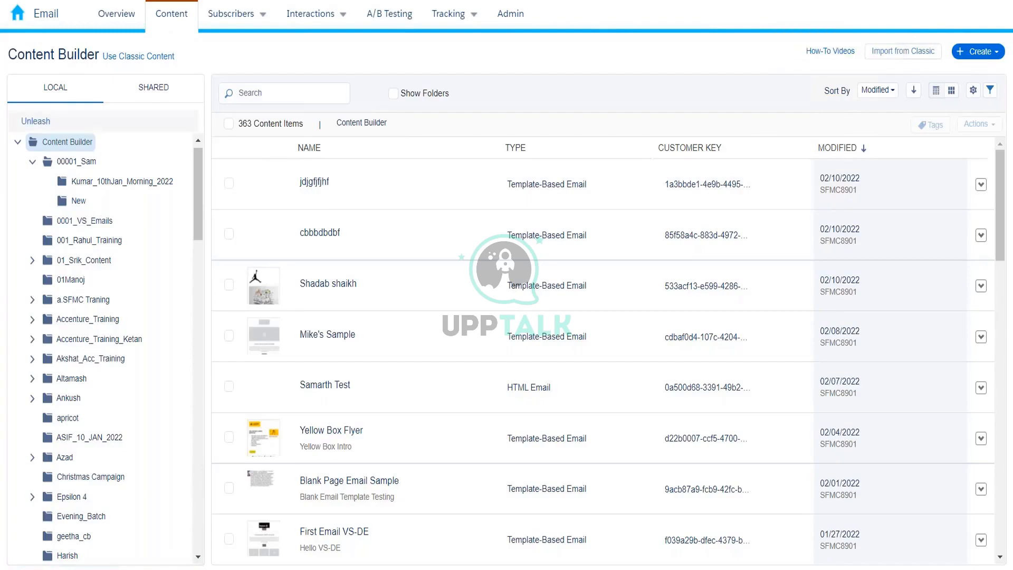
pyautogui.click(158, 96)
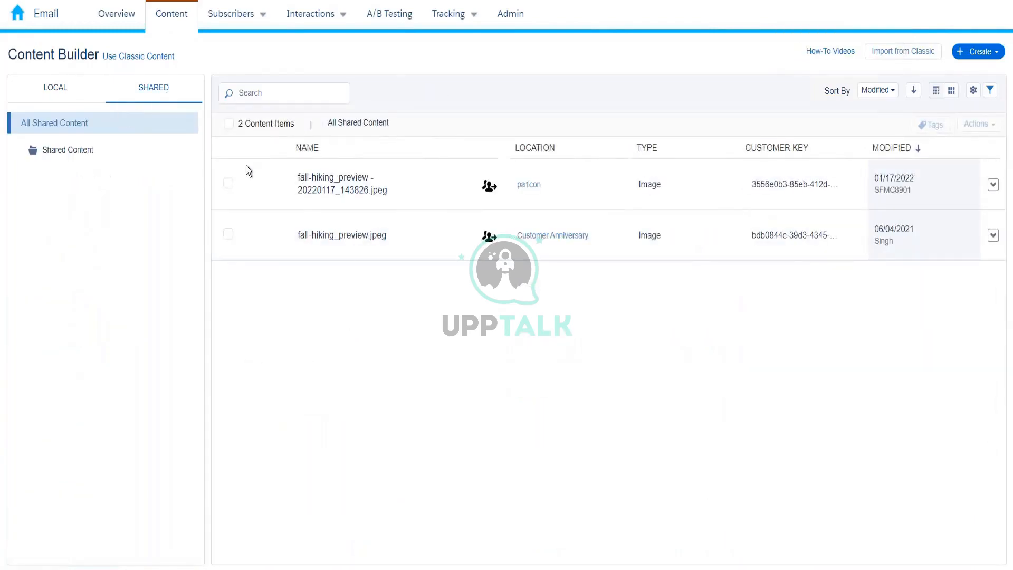
pyautogui.click(890, 21)
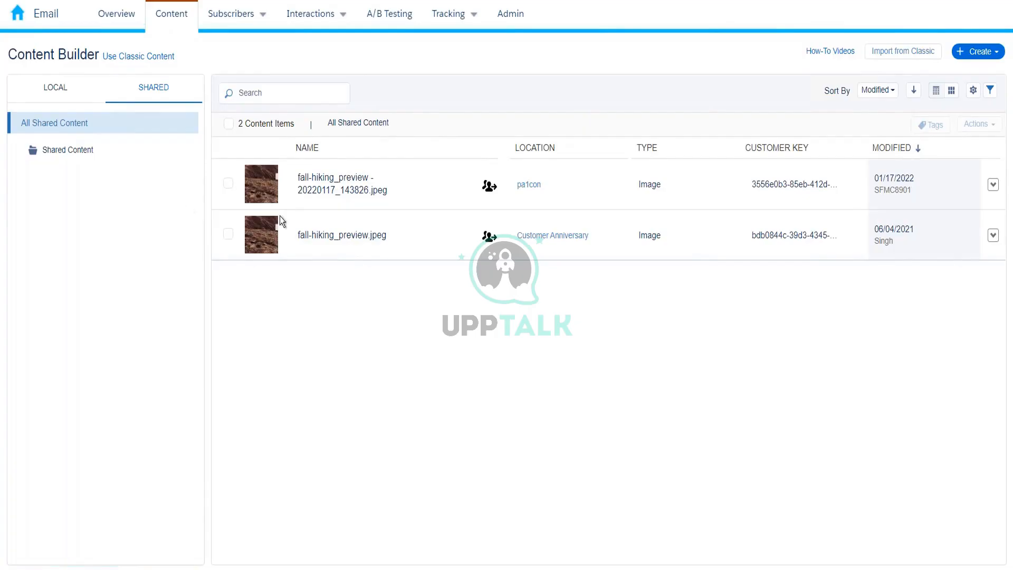
pyautogui.moveTo(873, 20)
pyautogui.click(71, 93)
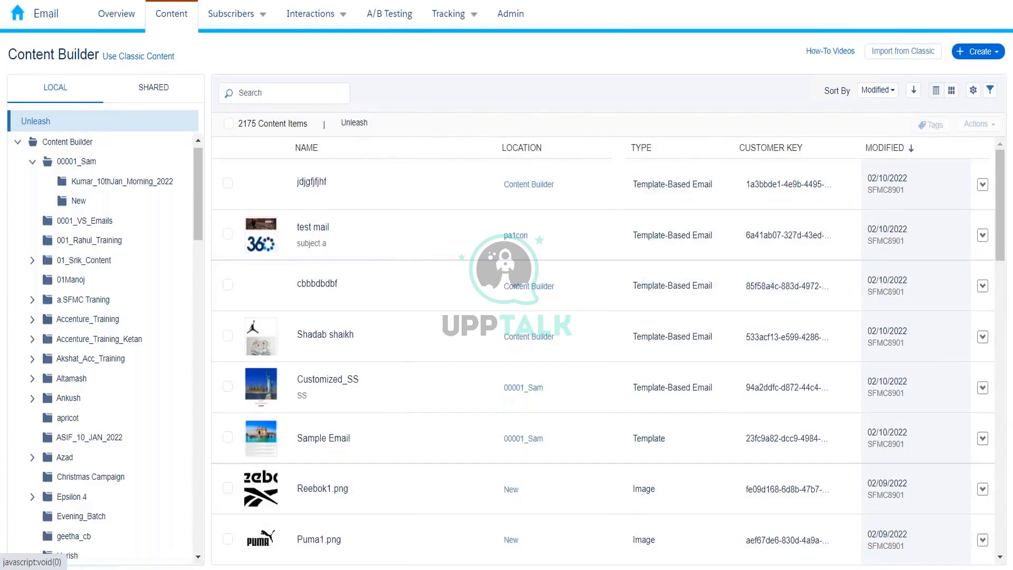
pyautogui.click(88, 143)
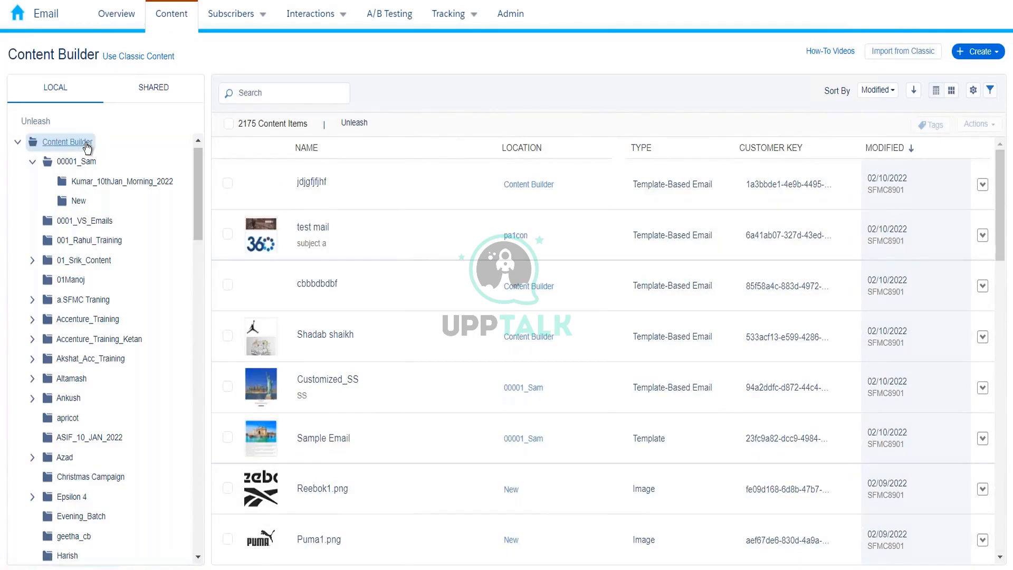
# Create a folder named Kumar_10th_Feb under Content Builder and locate it in the folder tree.
pyautogui.rightClick(87, 145)
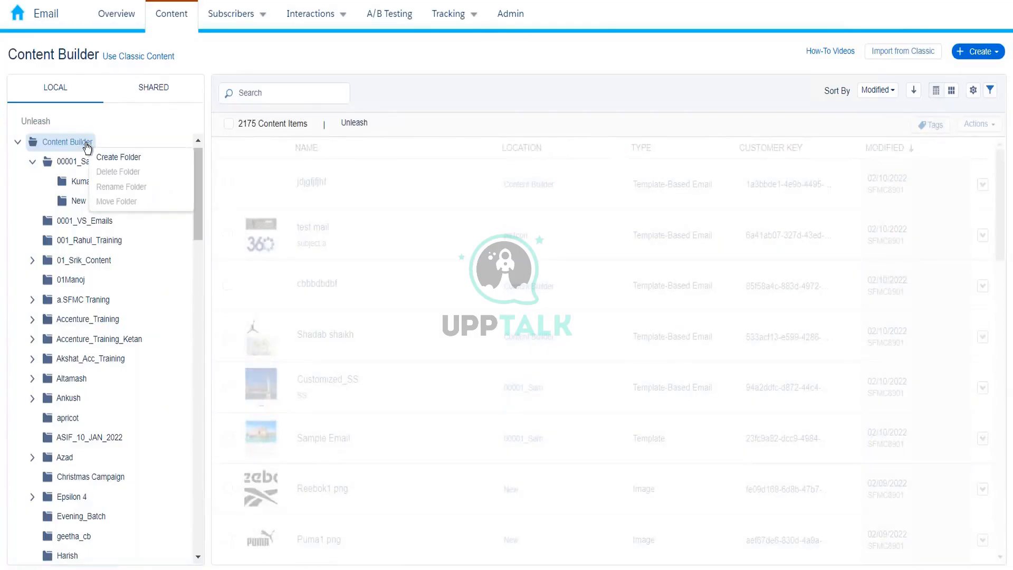
pyautogui.click(104, 158)
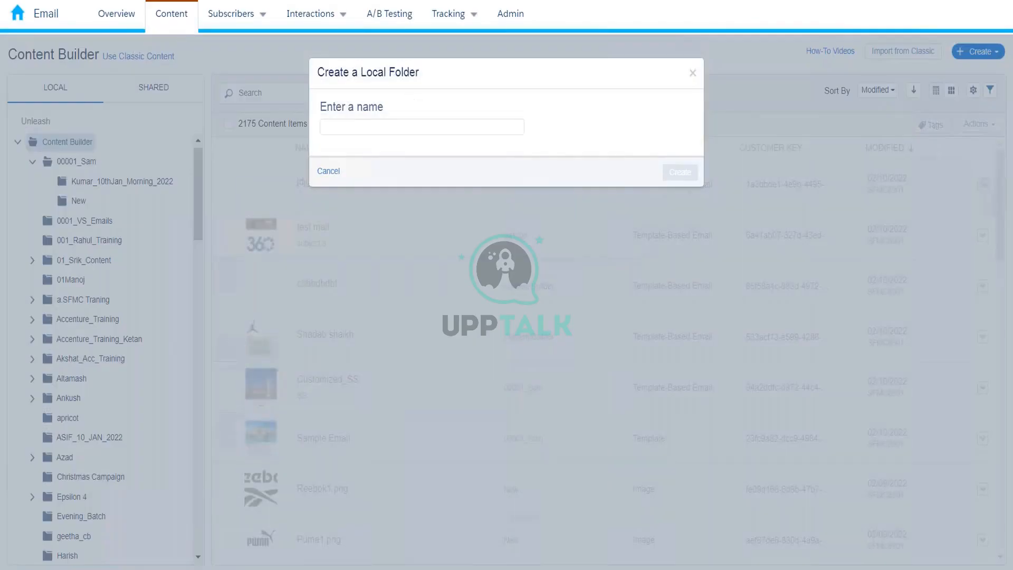
pyautogui.click(409, 127)
pyautogui.write('Kumar_1')
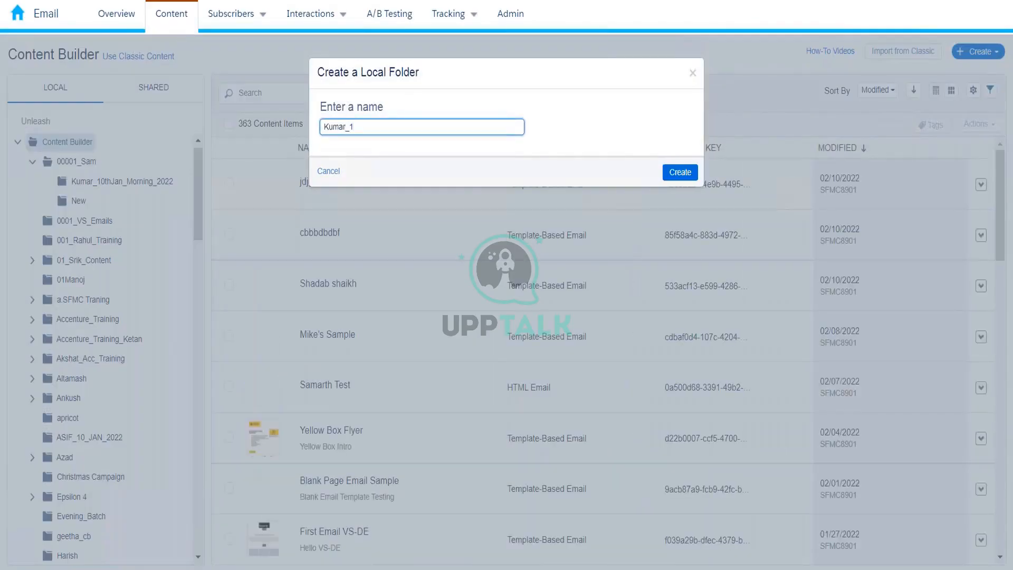
pyautogui.write('0th_F')
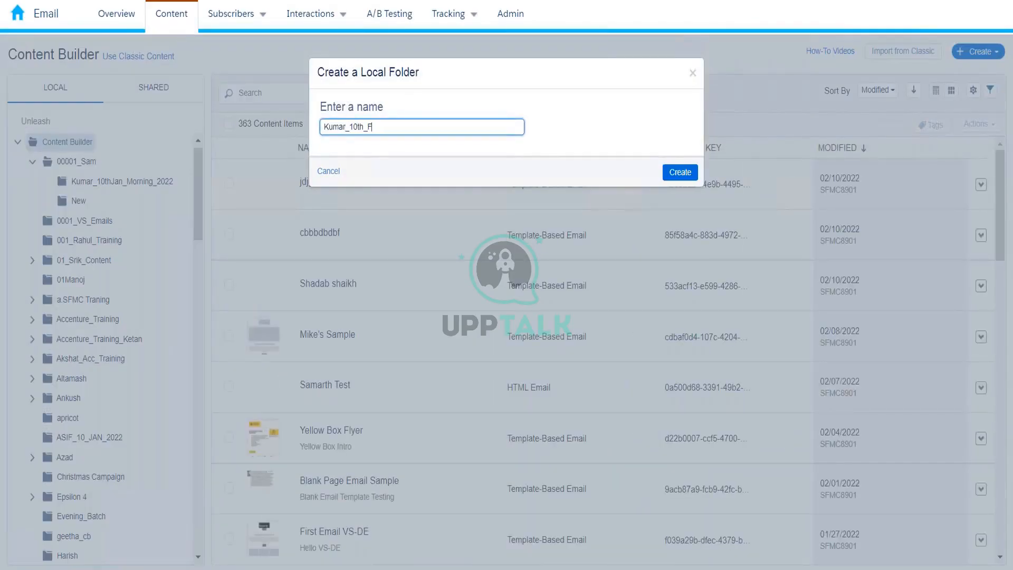
pyautogui.write('eb')
pyautogui.click(680, 172)
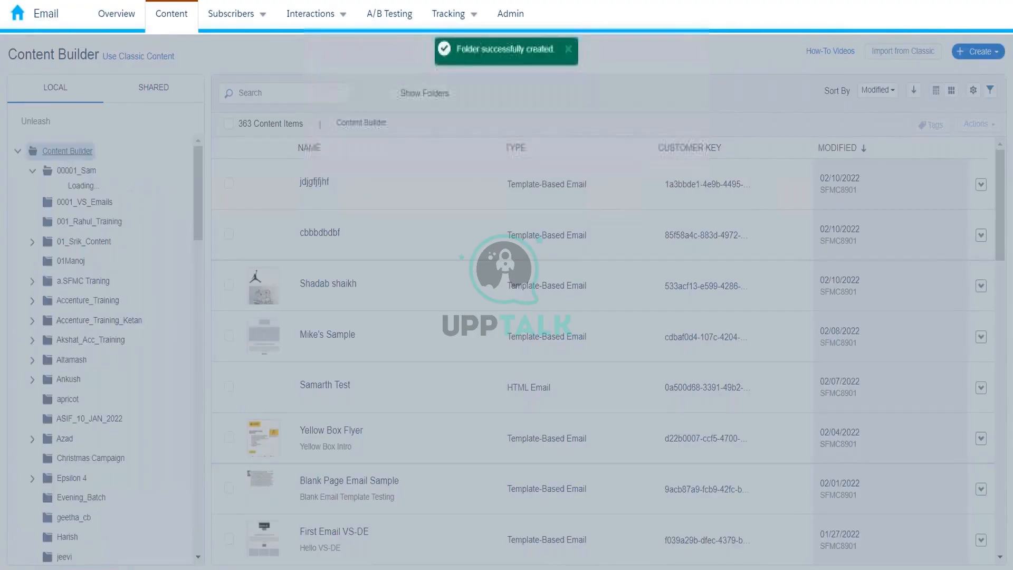
pyautogui.scroll(-1, 203, 205)
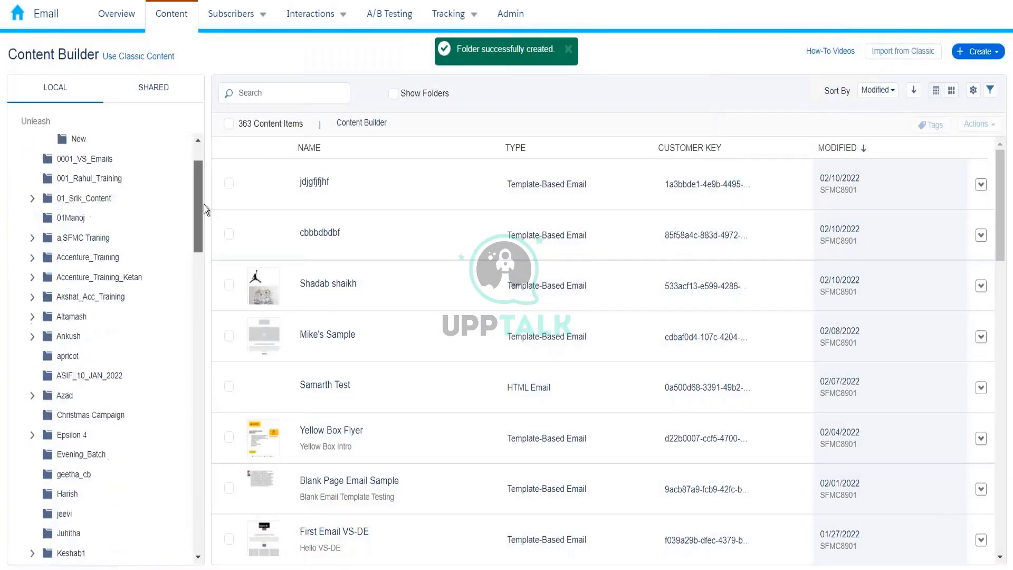
pyautogui.moveTo(204, 206); pyautogui.dragTo(206, 276)
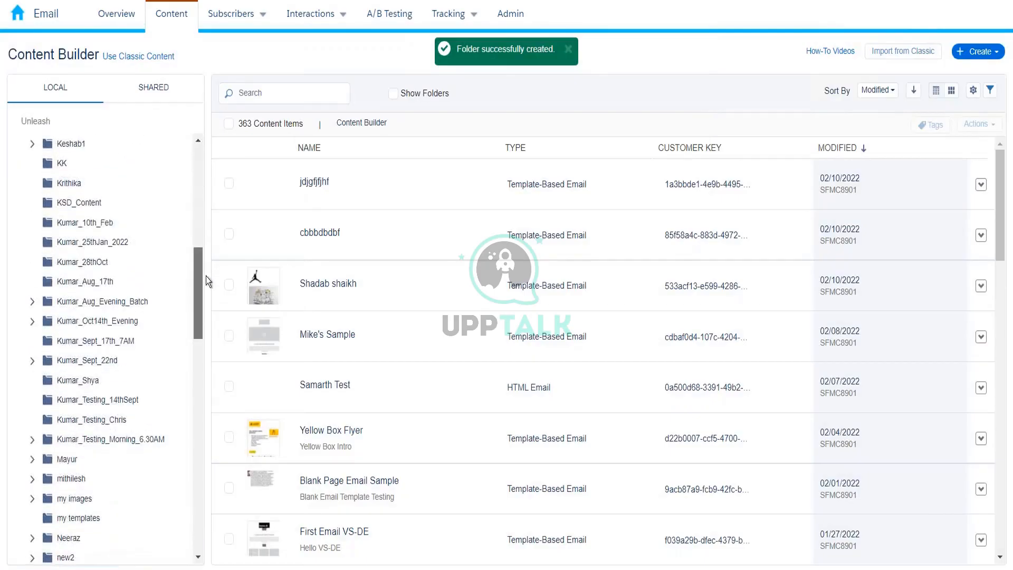
# Open the Kumar_10th_Feb folder and start a Create > Upload > Content file upload from Downloads.
pyautogui.click(102, 228)
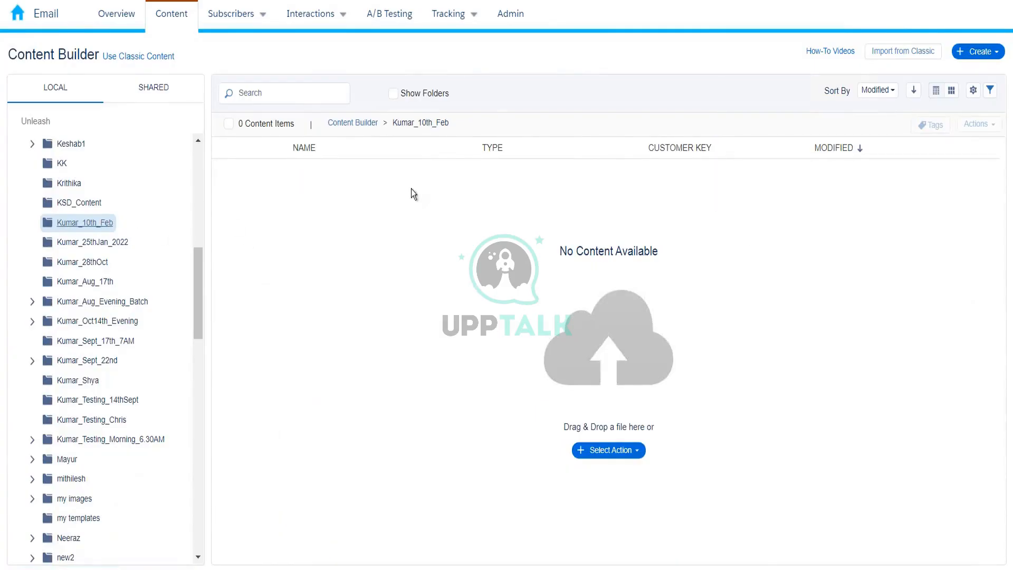
pyautogui.click(1003, 53)
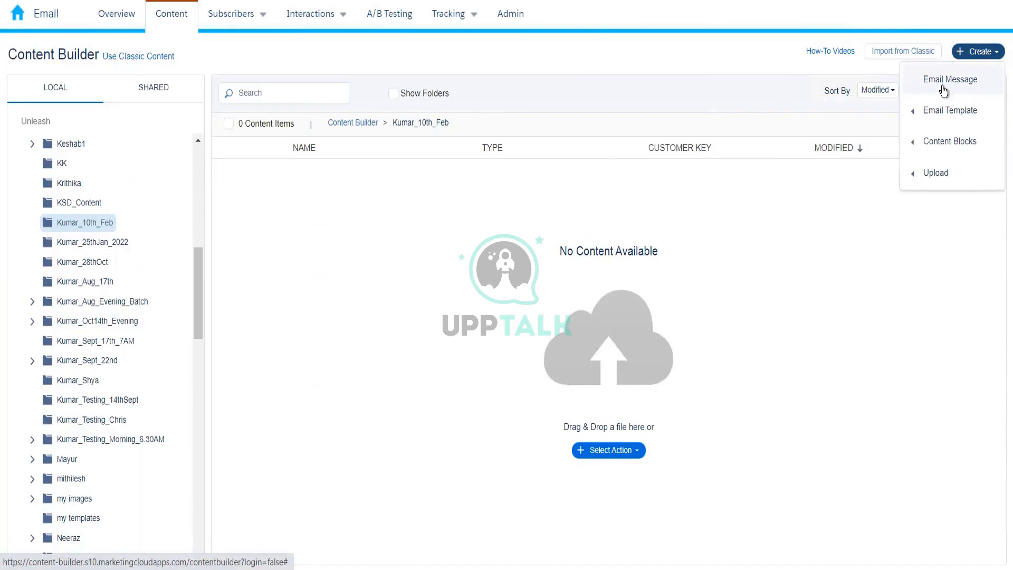
pyautogui.moveTo(955, 145)
pyautogui.moveTo(947, 176)
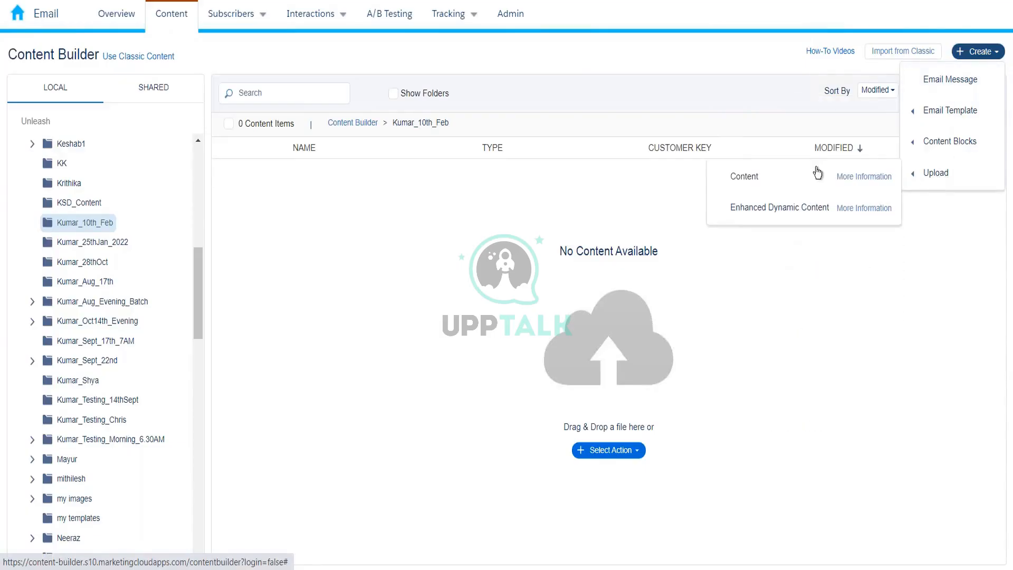
pyautogui.click(787, 180)
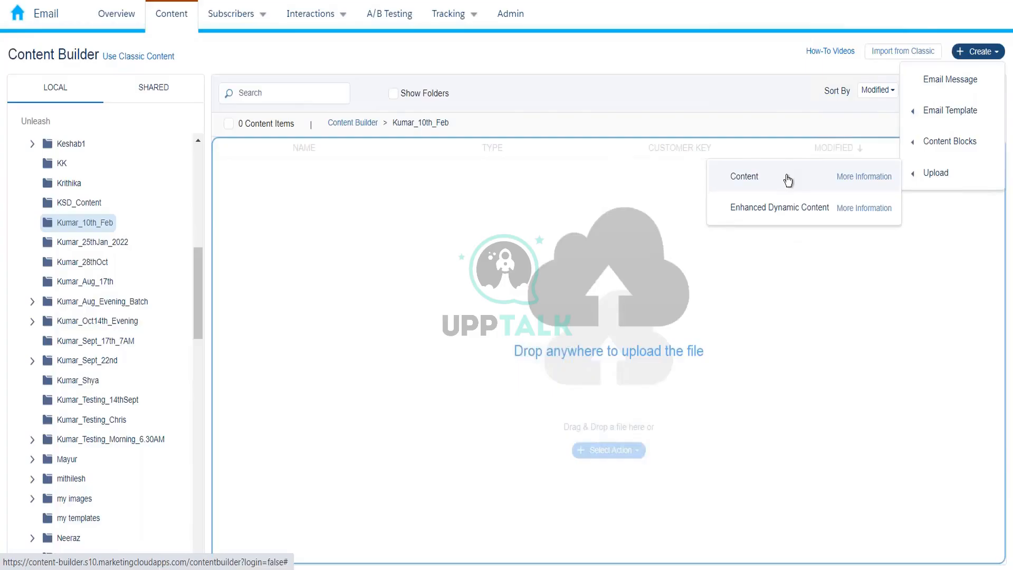
pyautogui.click(775, 183)
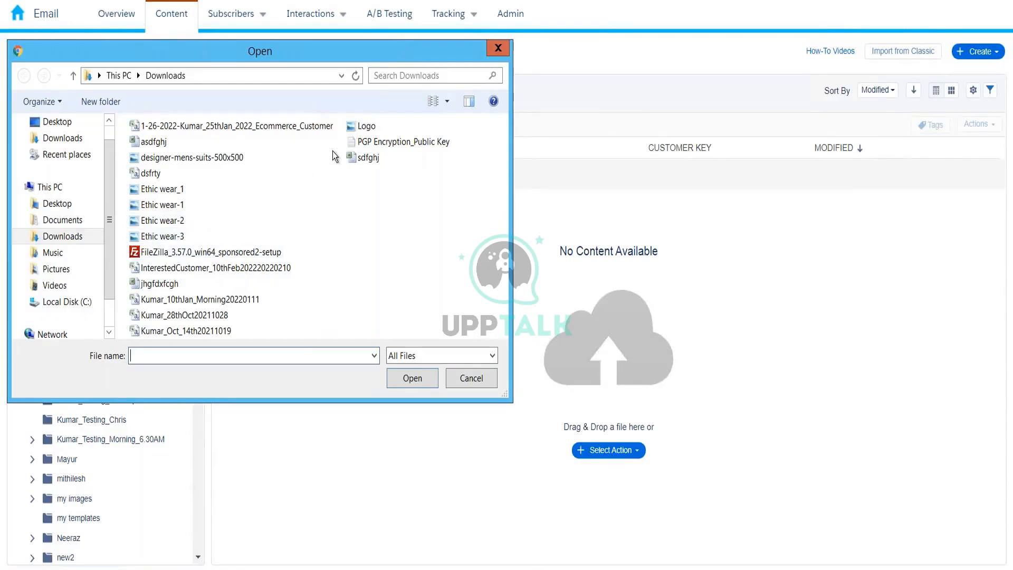
# Switch the file dialog to Medium icons and pick the Logo image for upload.
pyautogui.click(447, 101)
pyautogui.click(488, 45)
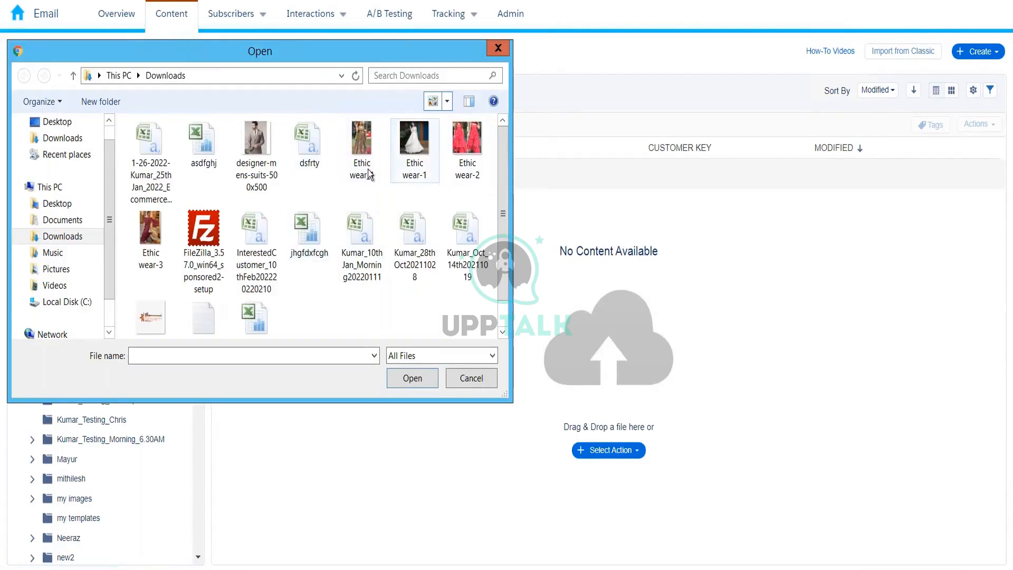
pyautogui.click(157, 308)
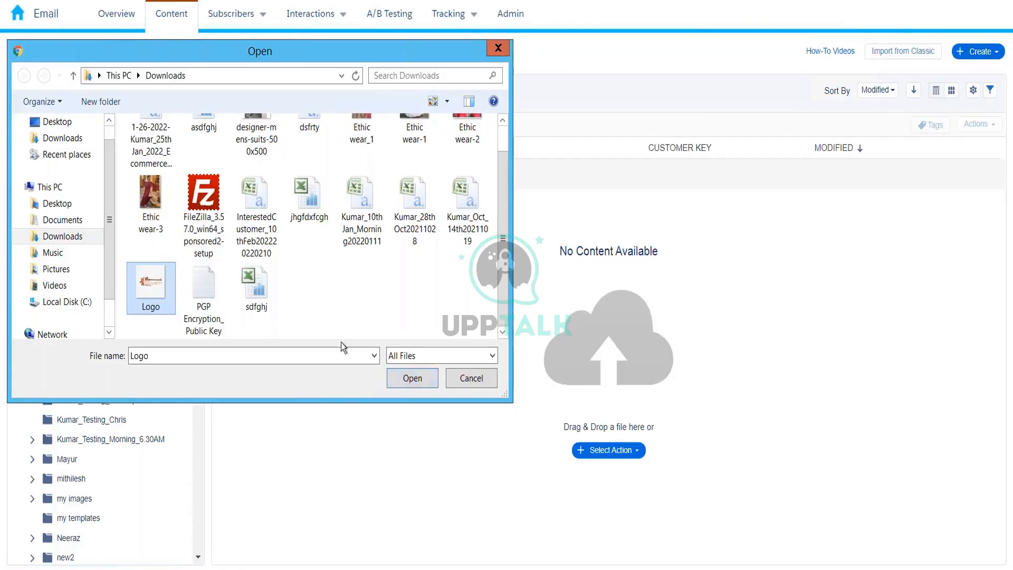
pyautogui.click(400, 379)
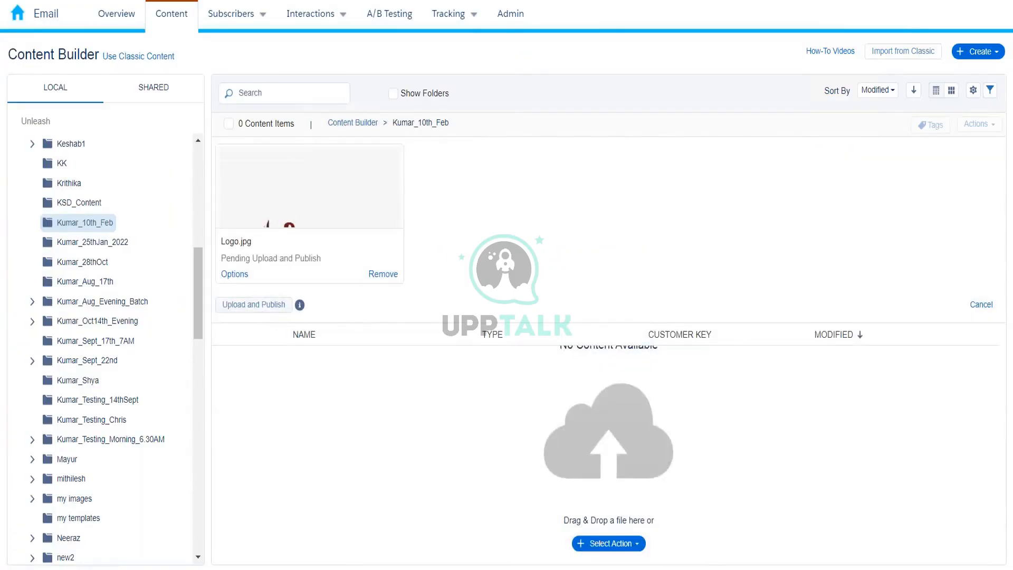
# Upload and publish Logo.jpg, then sort the uploaded content.
pyautogui.click(254, 304)
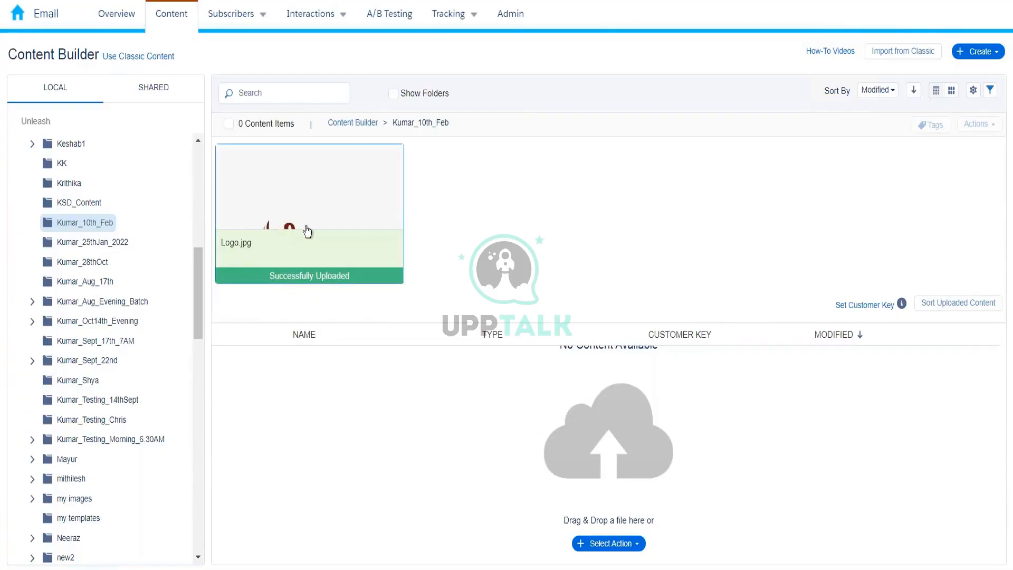
pyautogui.click(949, 306)
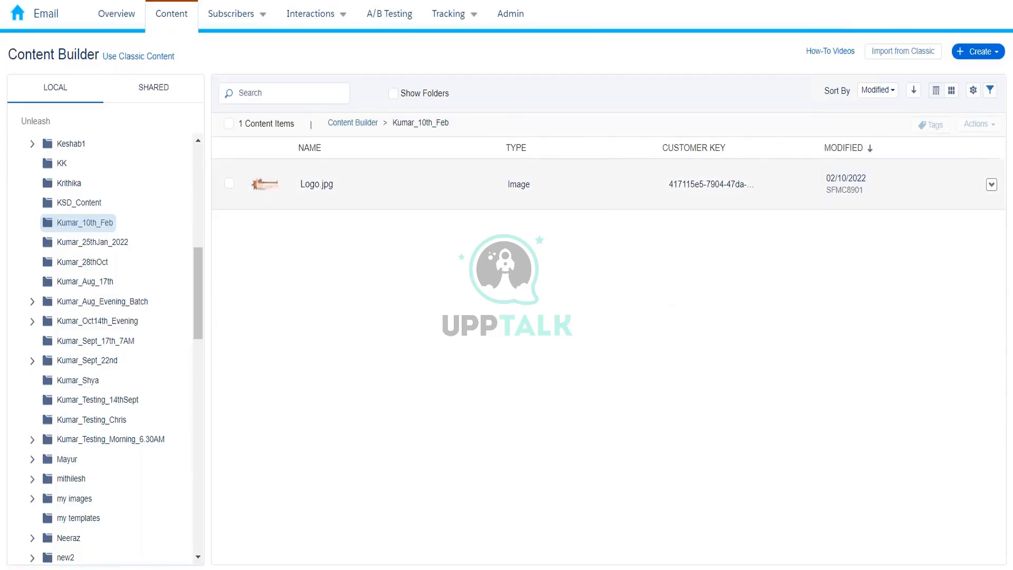
# Open the Logo.jpg details page and copy its image URL.
pyautogui.click(316, 184)
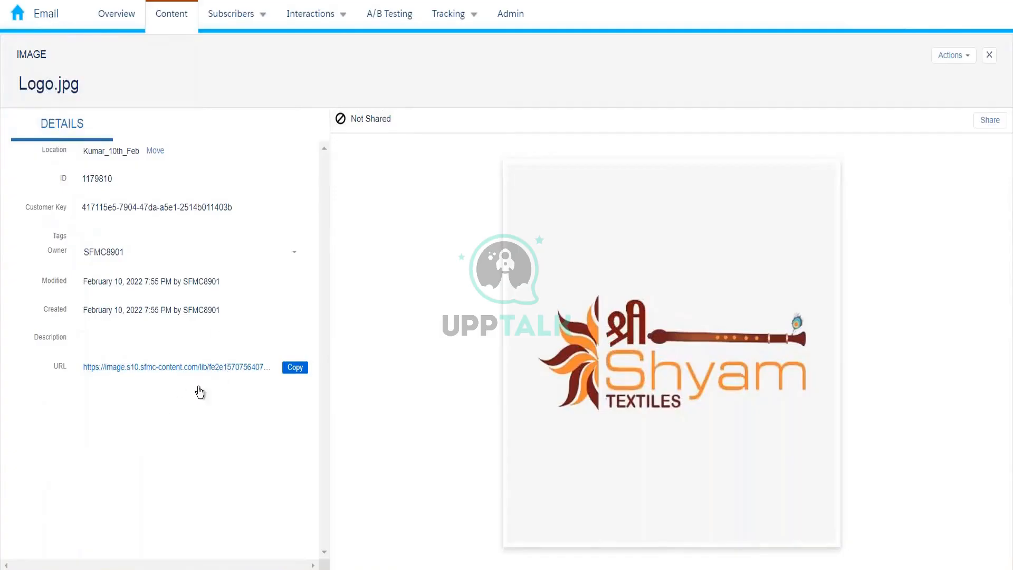
pyautogui.click(285, 369)
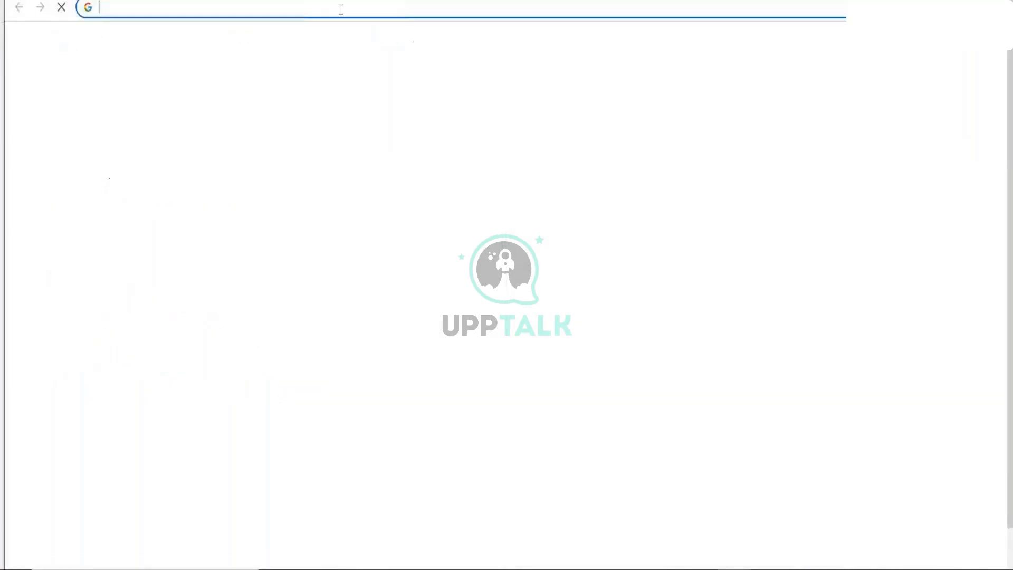
pyautogui.hotkey('ctrl', 'v')
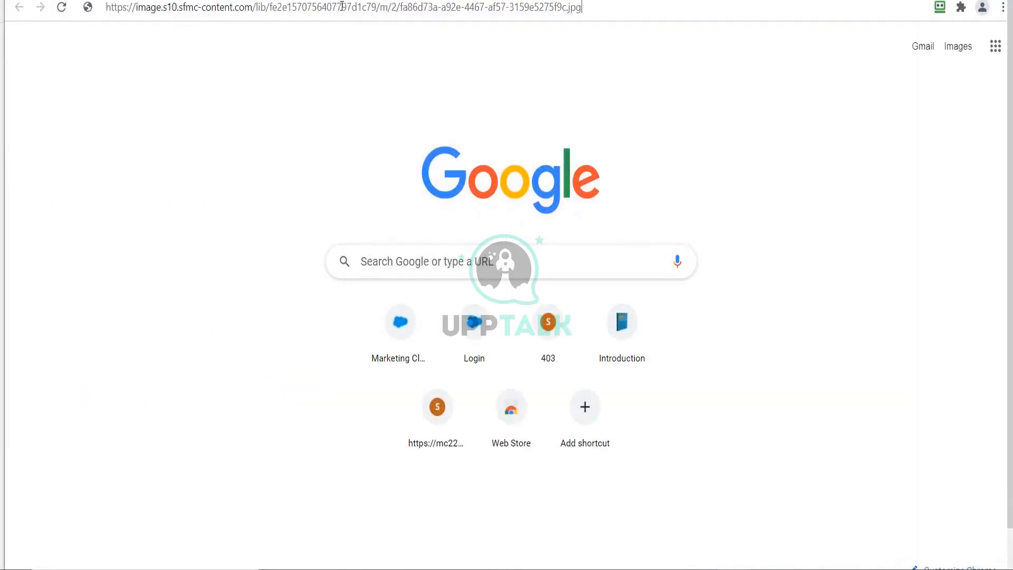
pyautogui.press('Return')
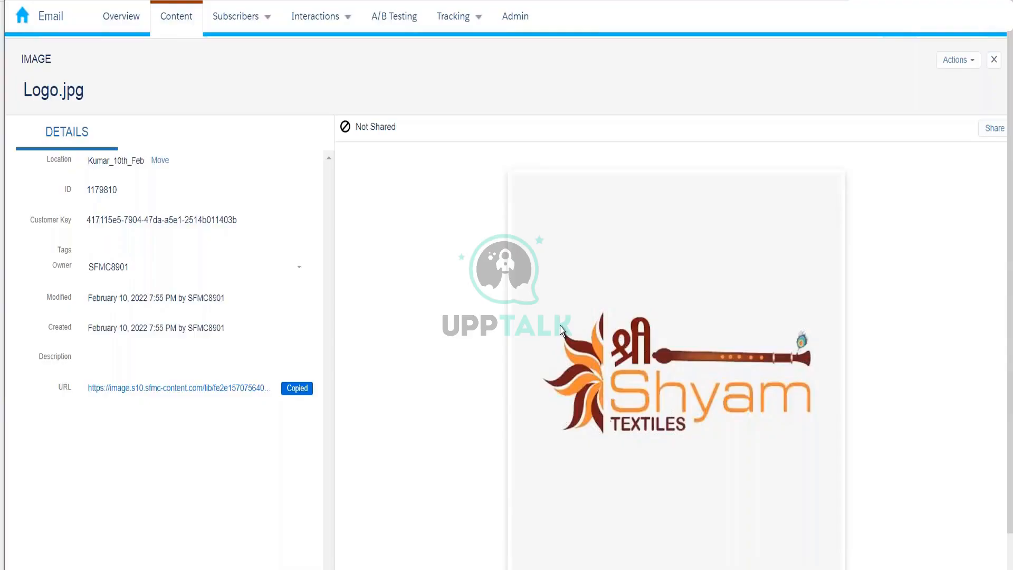
# Close the Logo.jpg details and bring up the Create > Email Template submenu.
pyautogui.click(994, 59)
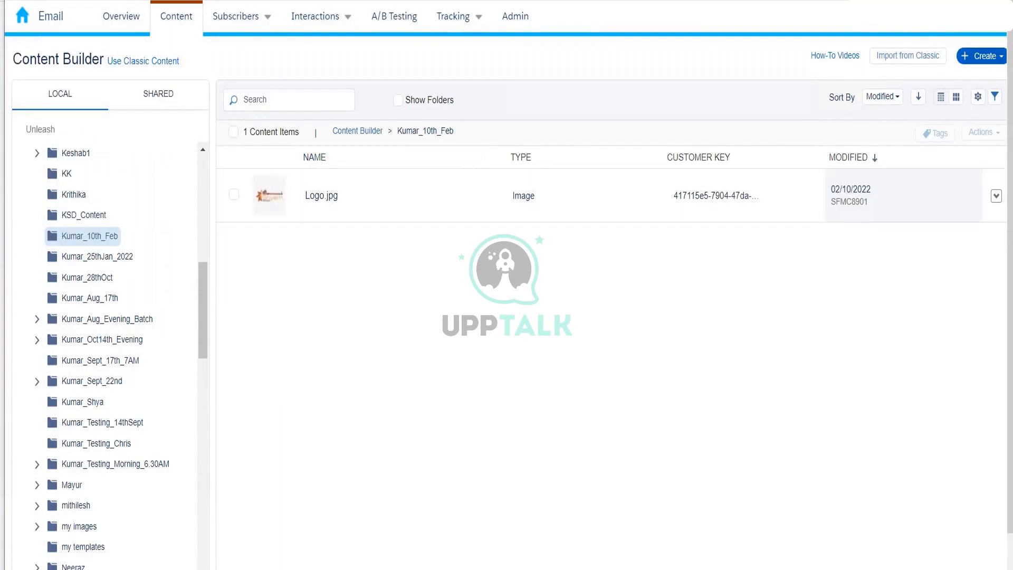
pyautogui.click(982, 56)
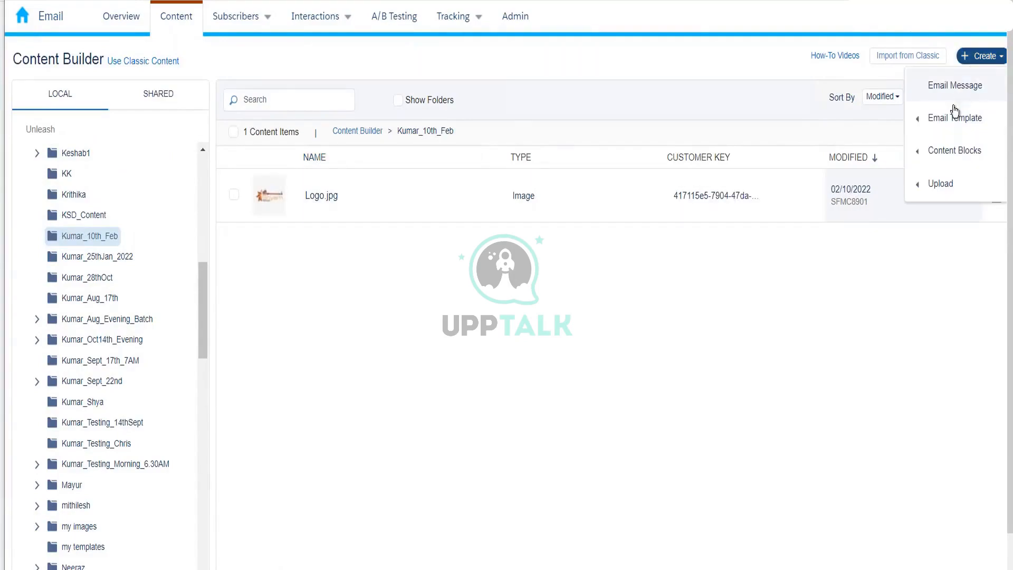
pyautogui.moveTo(952, 79)
pyautogui.moveTo(942, 108)
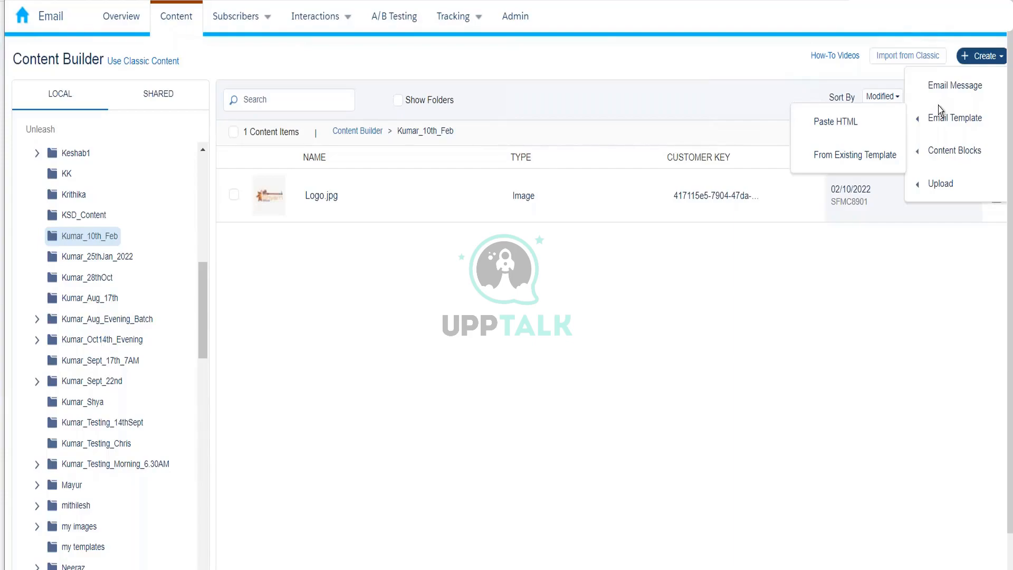
pyautogui.click(969, 35)
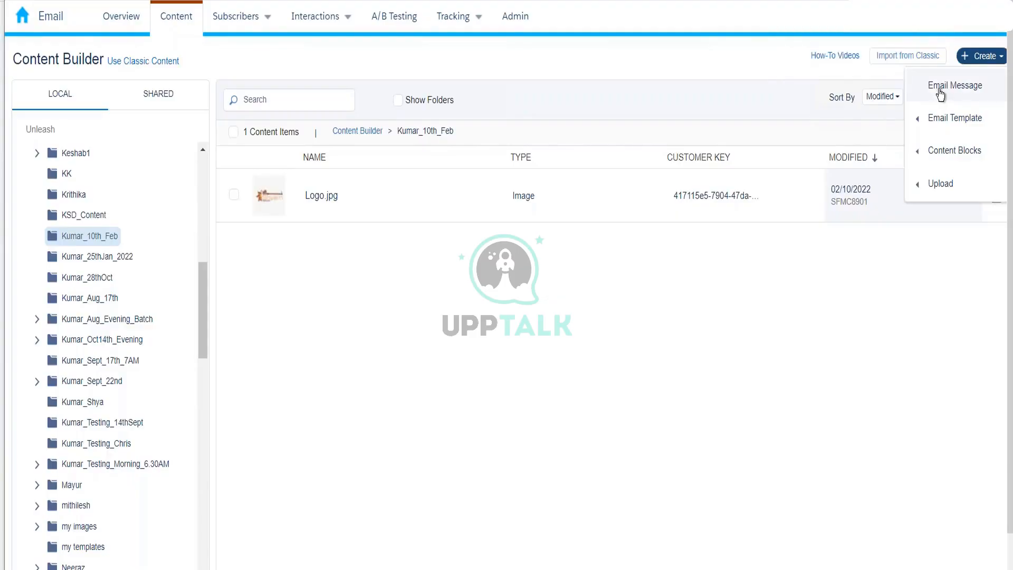
pyautogui.moveTo(940, 122)
pyautogui.moveTo(921, 108)
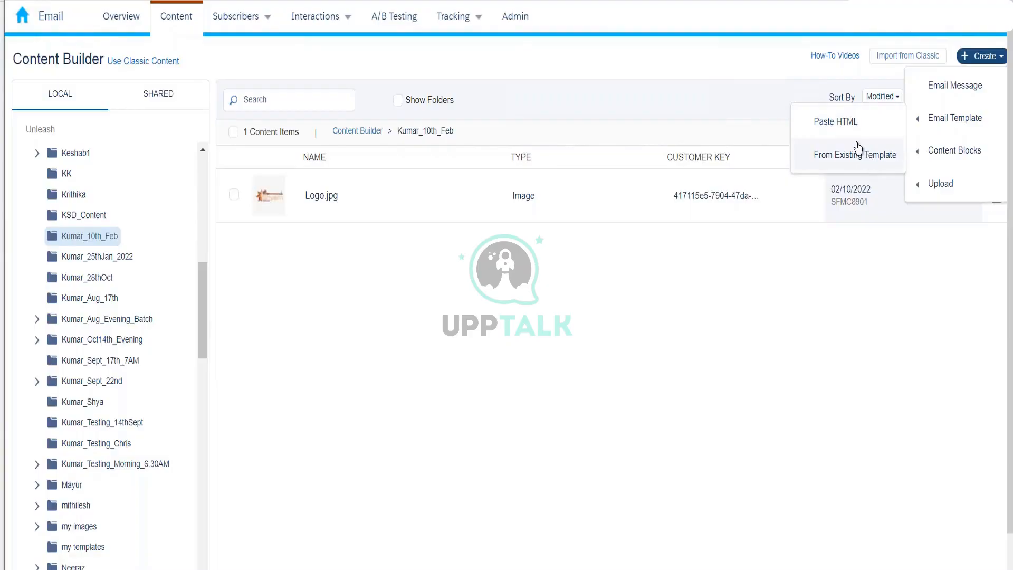
# Start a Paste HTML email template in Code View, then back out of the editor.
pyautogui.click(850, 125)
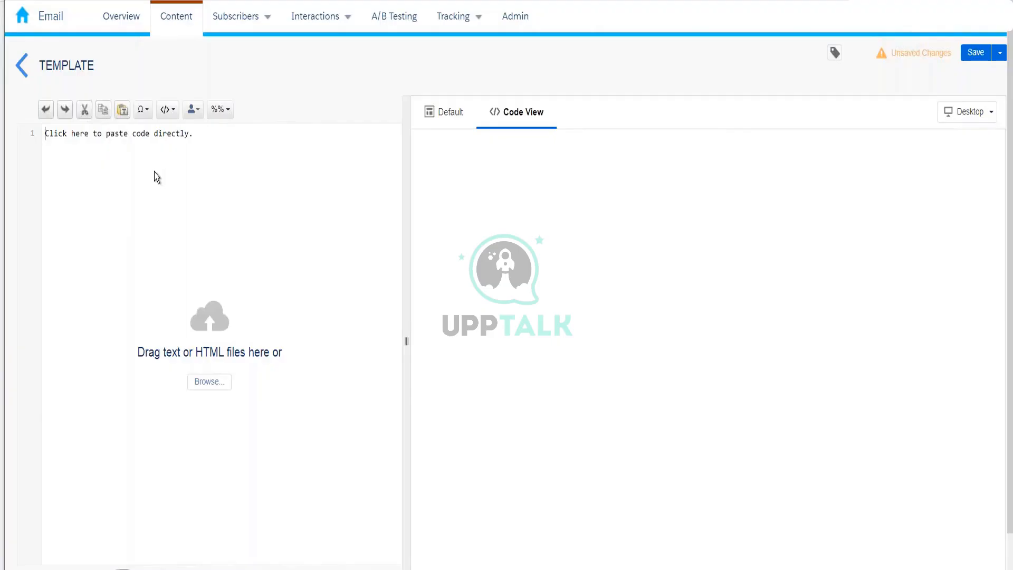
pyautogui.click(23, 73)
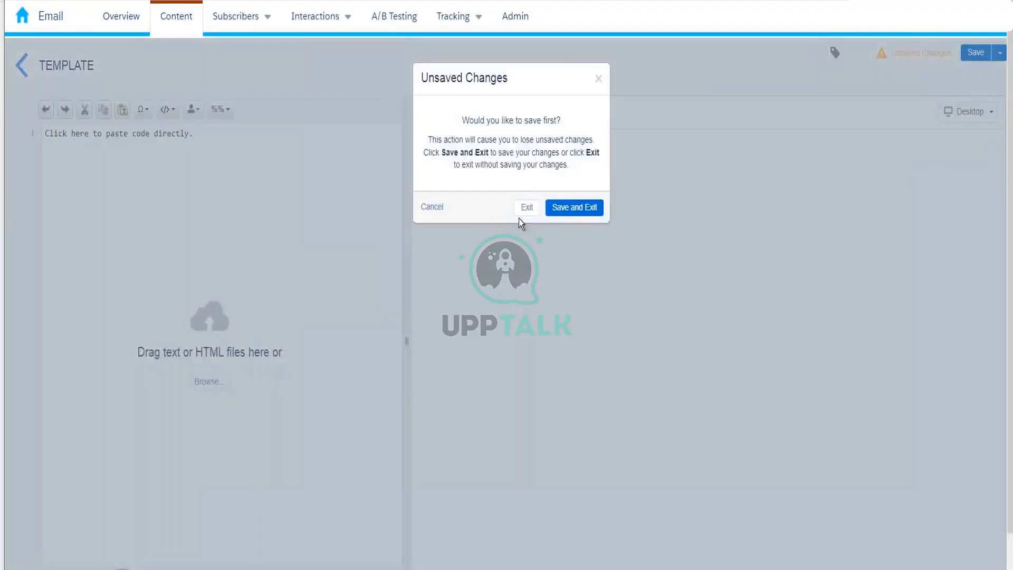
# Exit the empty template without saving and reopen the Create > Email Template options.
pyautogui.click(525, 211)
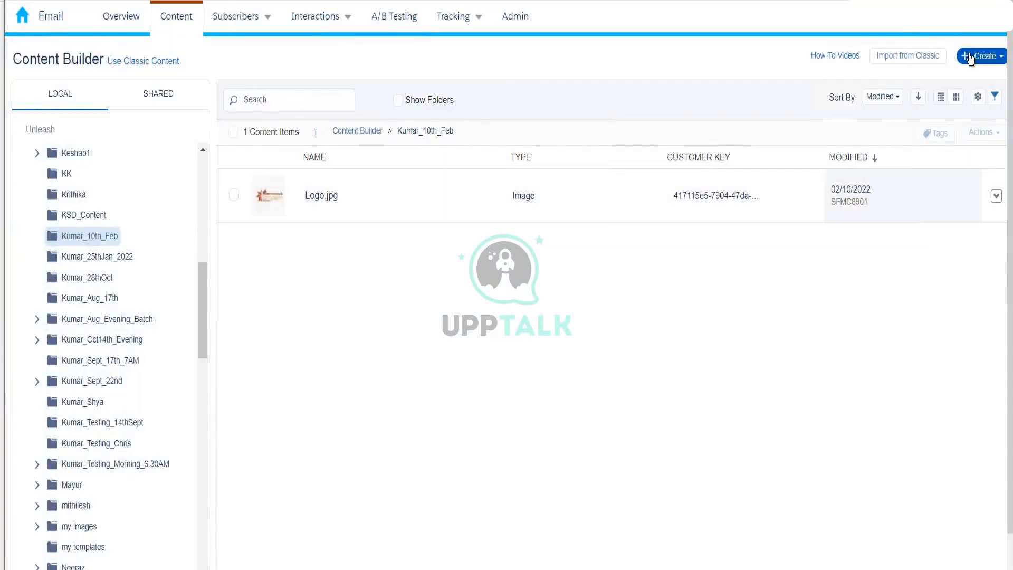
pyautogui.click(985, 56)
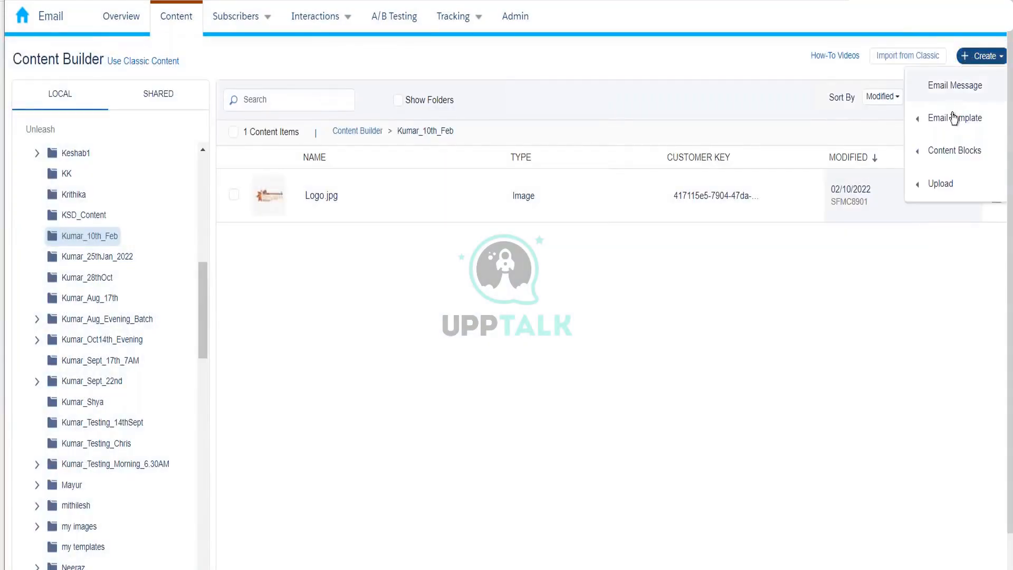
pyautogui.moveTo(952, 117)
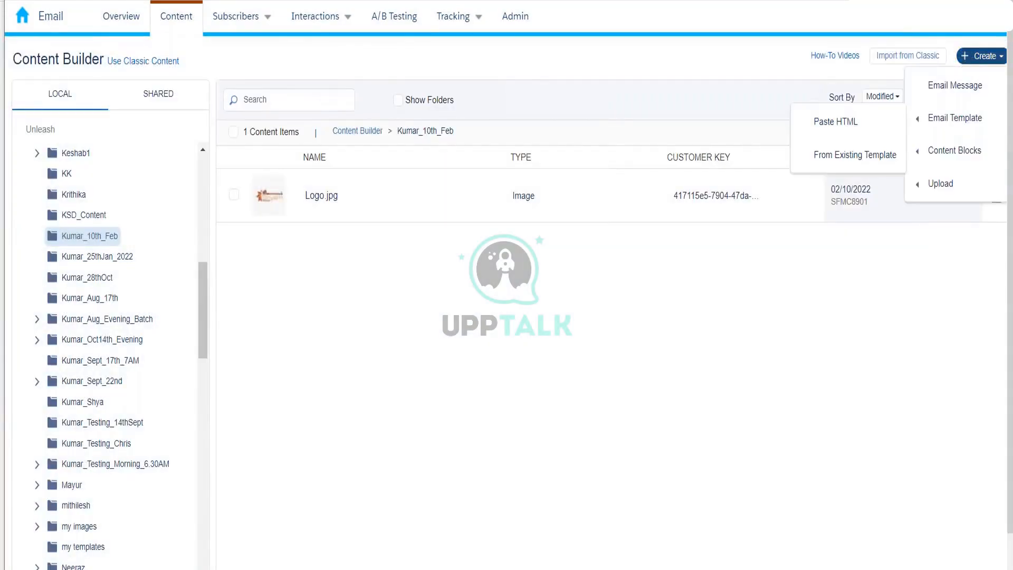
pyautogui.click(860, 123)
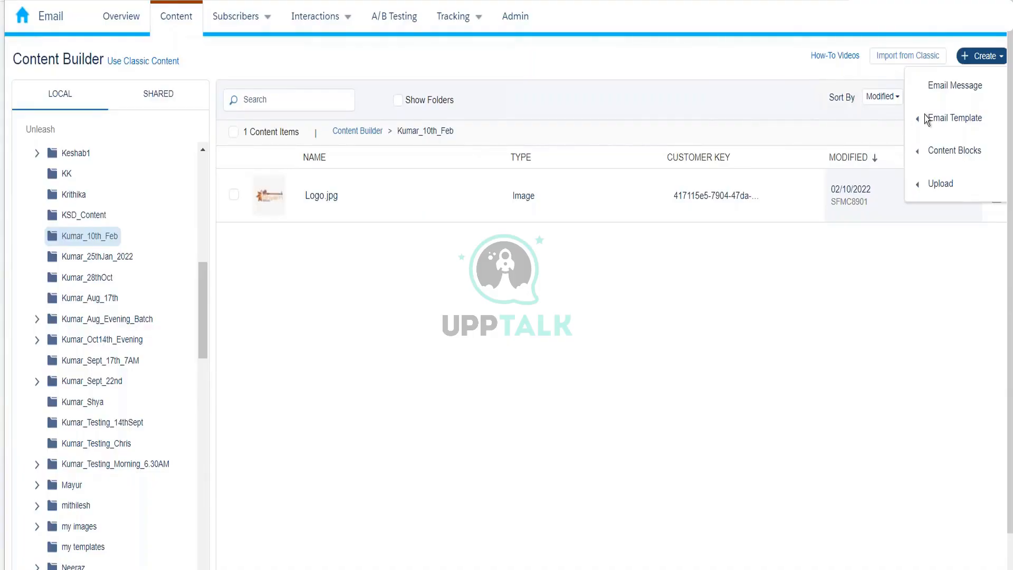
pyautogui.moveTo(927, 118)
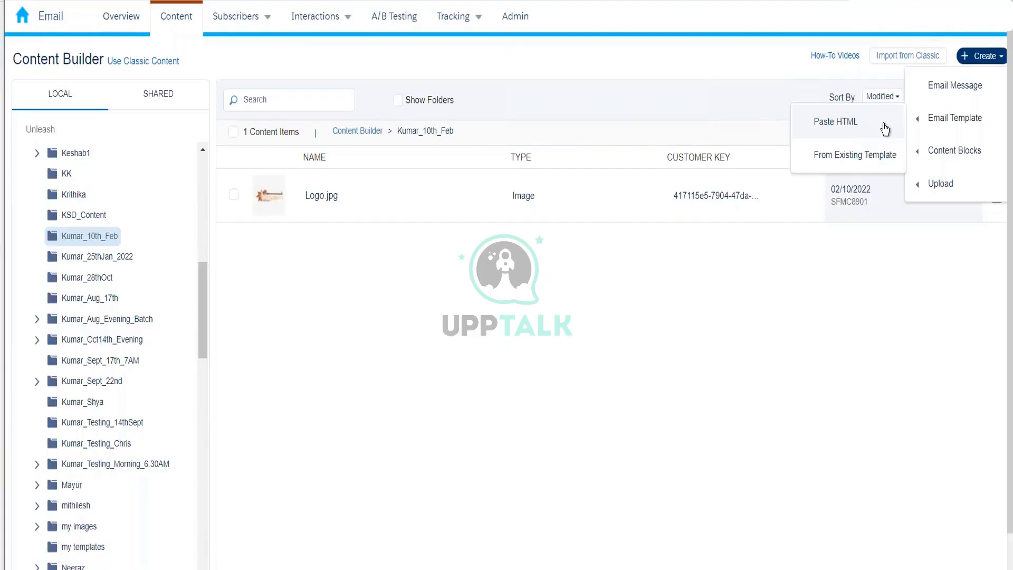
# Create an email template From Existing Template, selecting the saved sharatsajjan design.
pyautogui.click(869, 159)
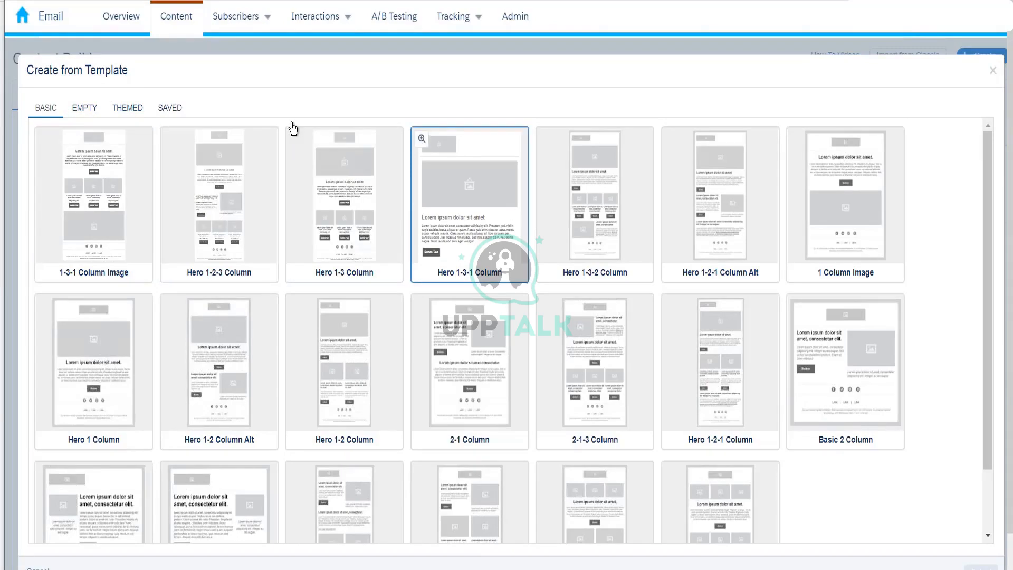
pyautogui.click(86, 111)
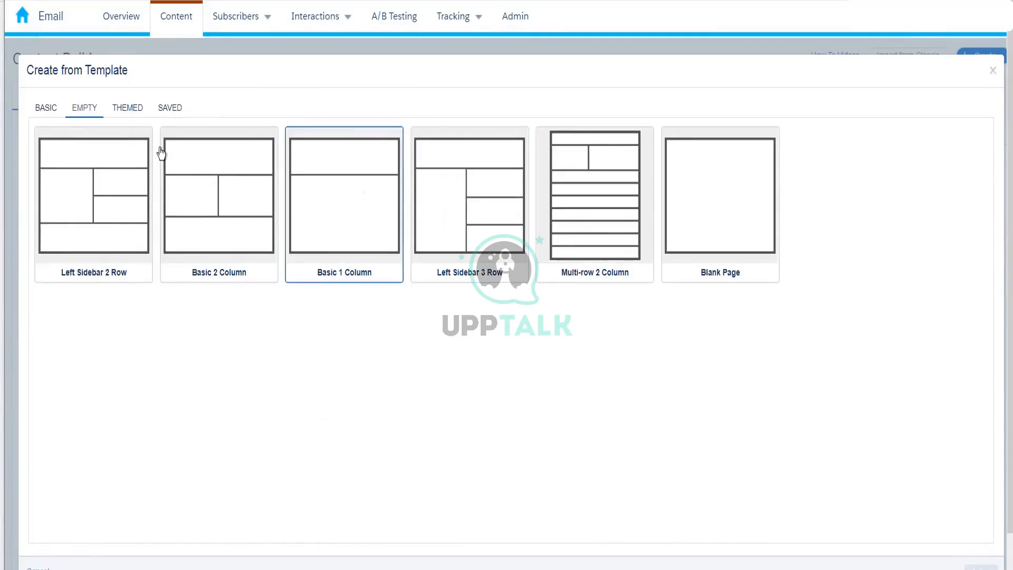
pyautogui.click(124, 110)
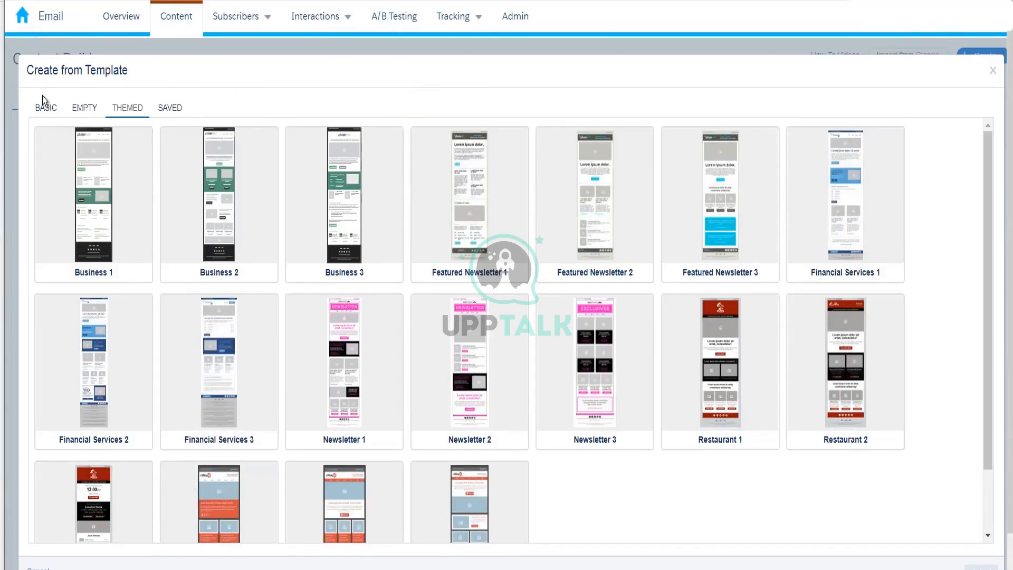
pyautogui.click(174, 109)
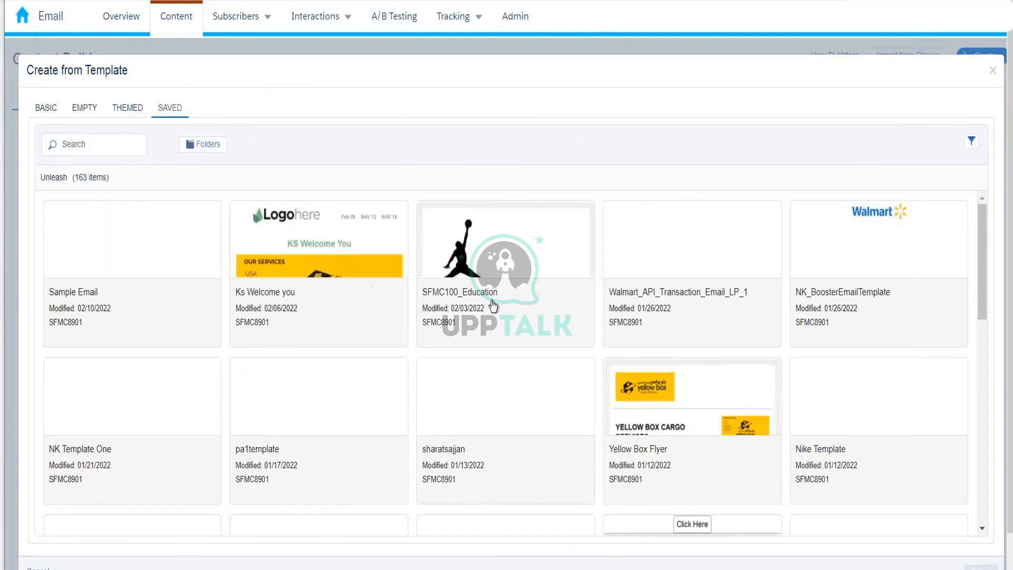
pyautogui.moveTo(957, 17)
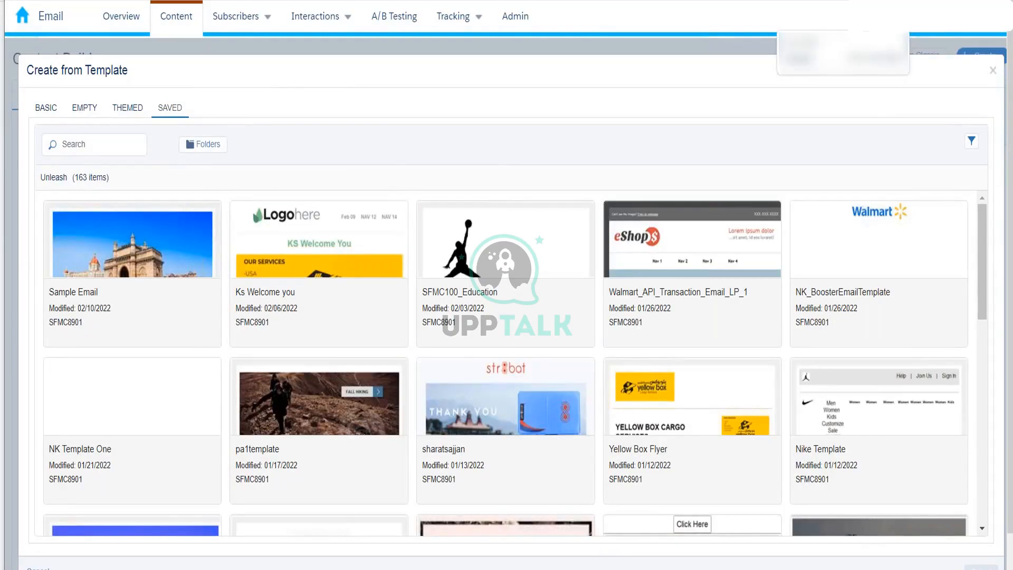
pyautogui.click(502, 429)
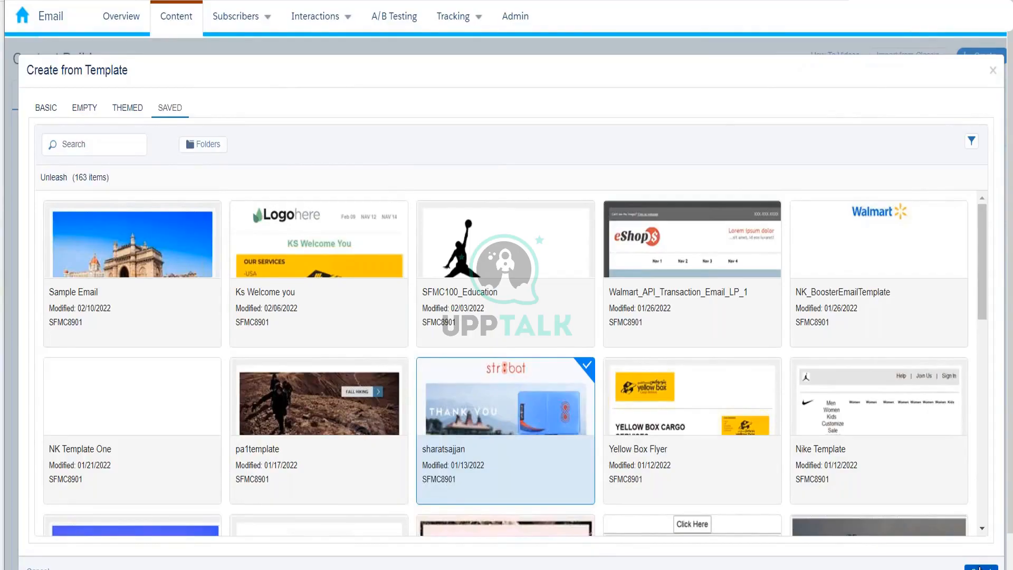
pyautogui.click(980, 567)
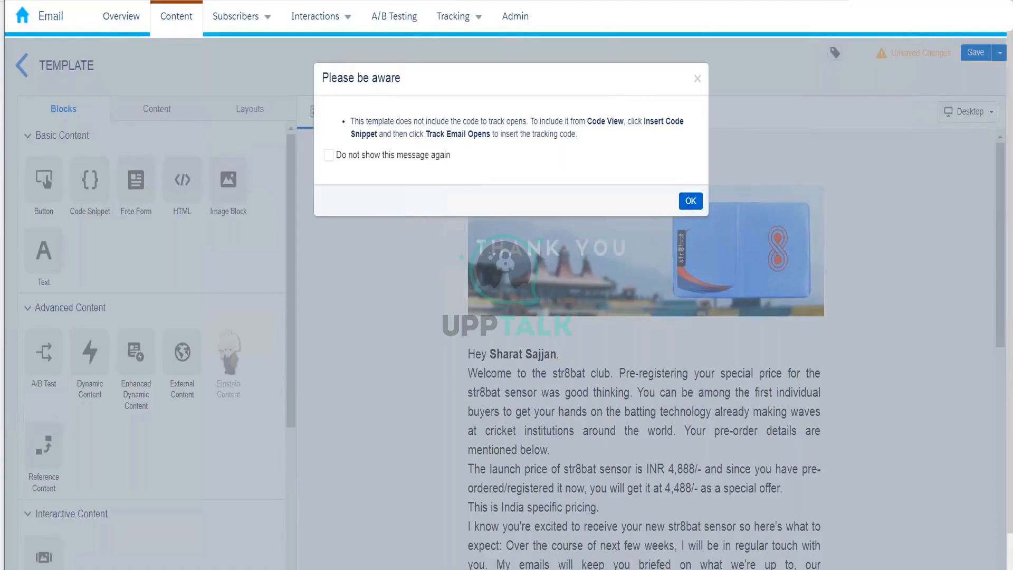
# Dismiss the open-tracking warning, scroll through the str8bat email, and save the template.
pyautogui.click(687, 203)
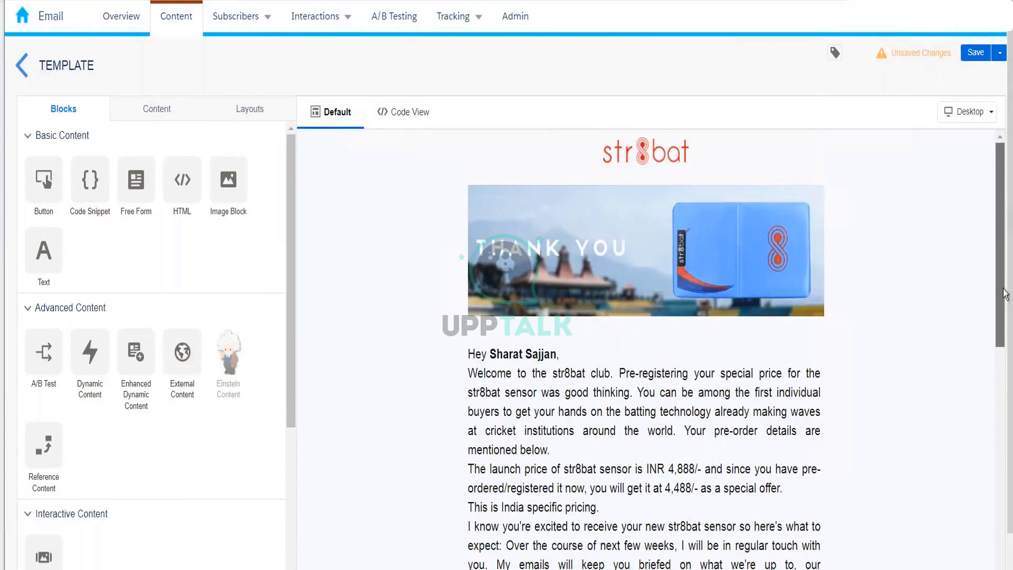
pyautogui.moveTo(999, 221); pyautogui.dragTo(1005, 474)
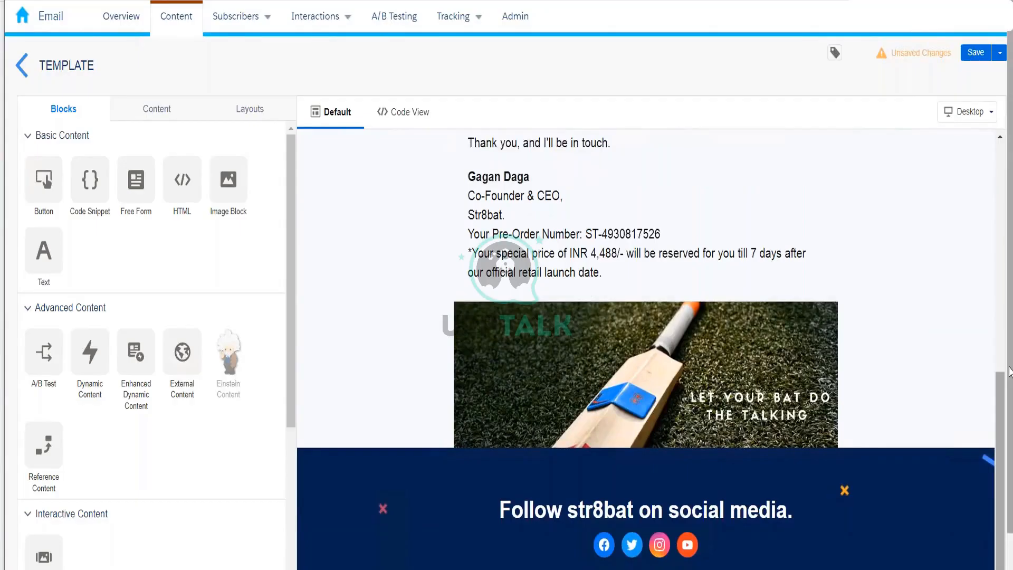
pyautogui.moveTo(998, 373); pyautogui.dragTo(997, 138)
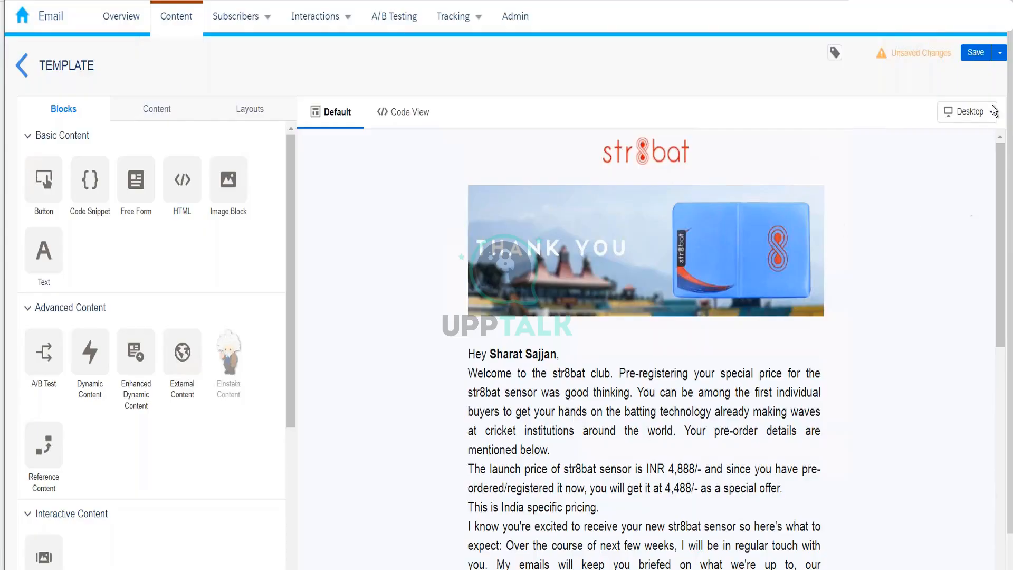
pyautogui.click(970, 55)
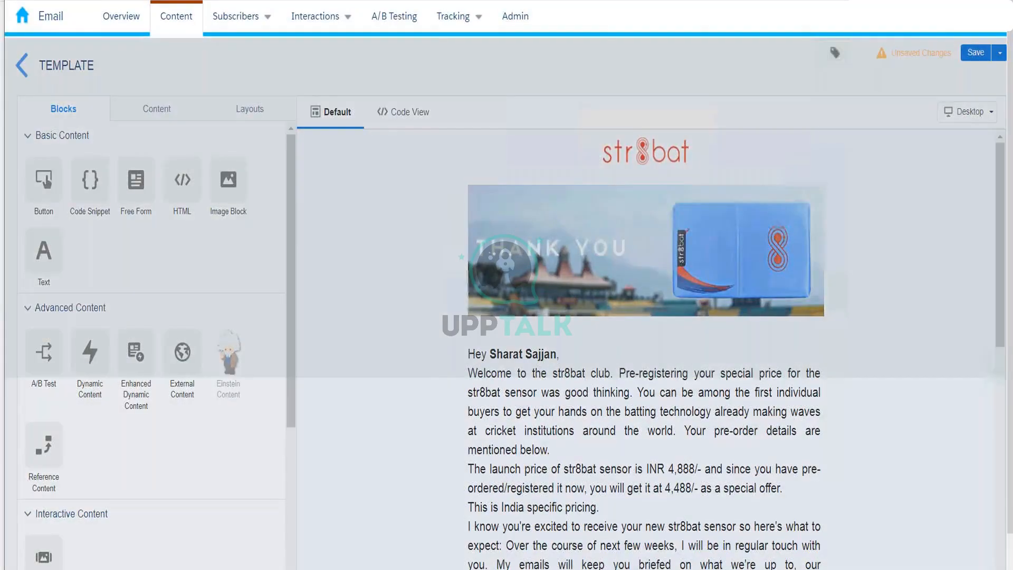
# Save the template as Kumar_Sample_Template in the Kumar_10th_Feb folder.
pyautogui.write('Kumar')
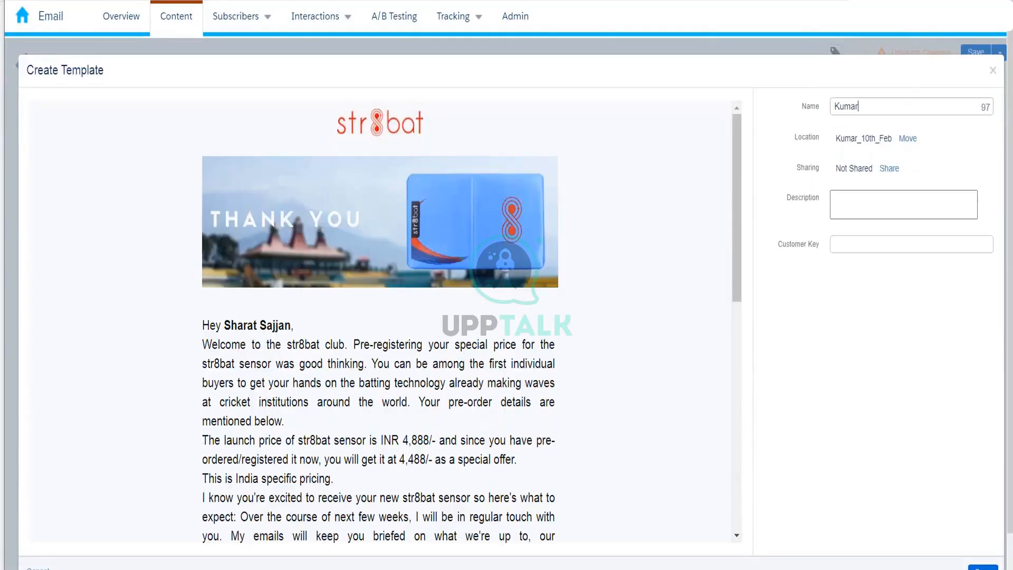
pyautogui.write('_Sample_Template')
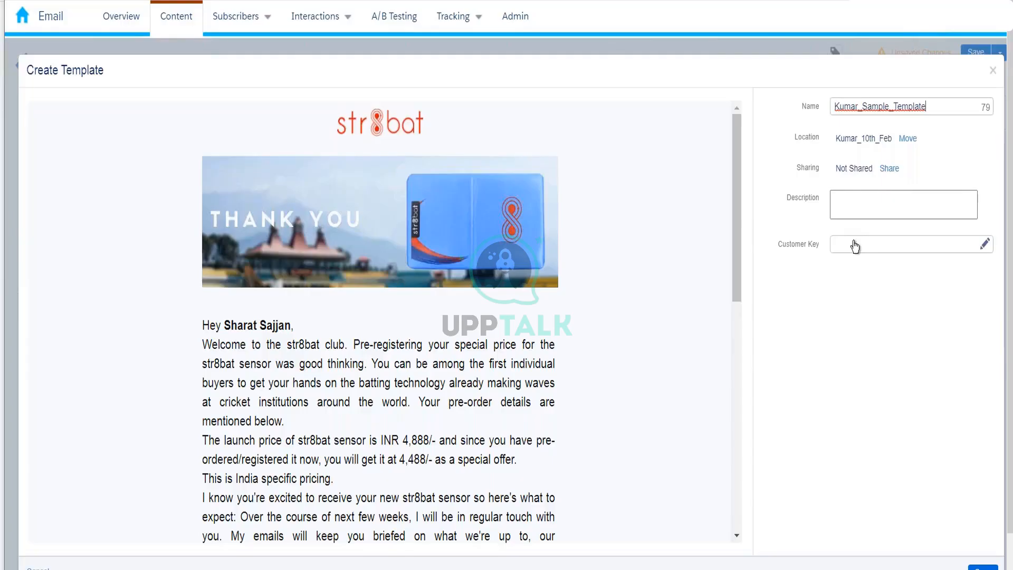
pyautogui.click(976, 568)
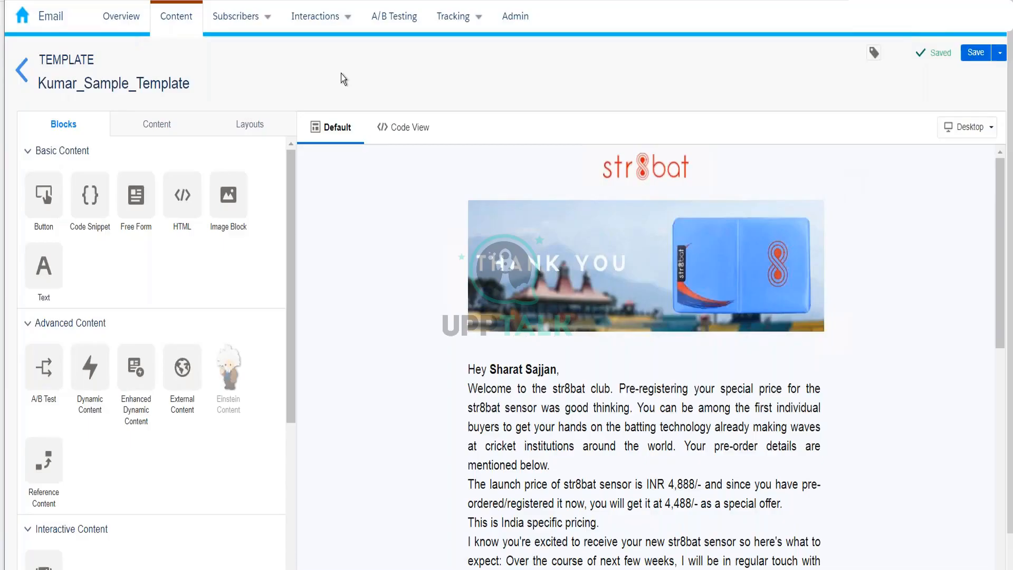
# Return to the Kumar_10th_Feb content list, deselect the template and start a new Email Message.
pyautogui.click(23, 83)
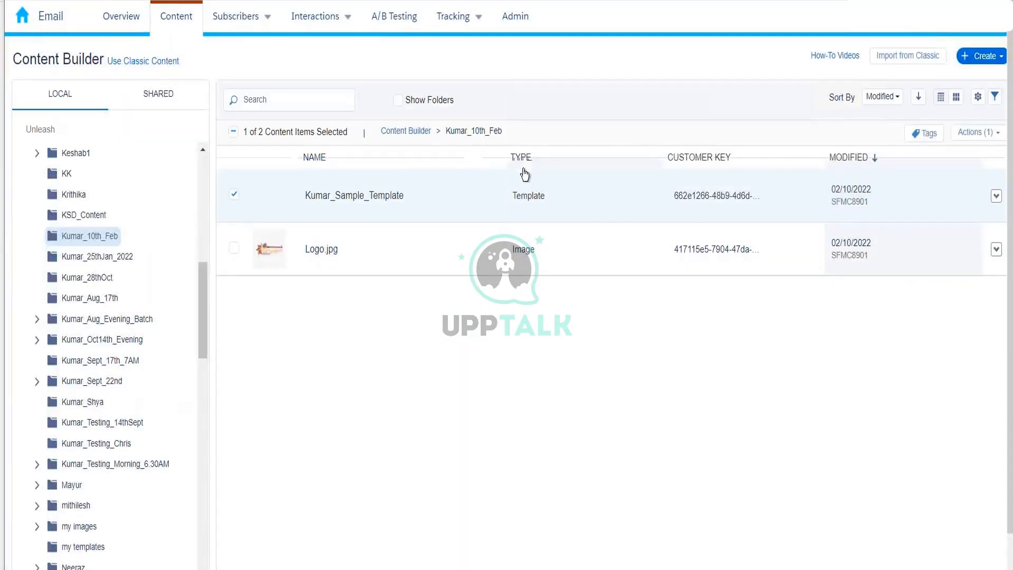
pyautogui.click(234, 199)
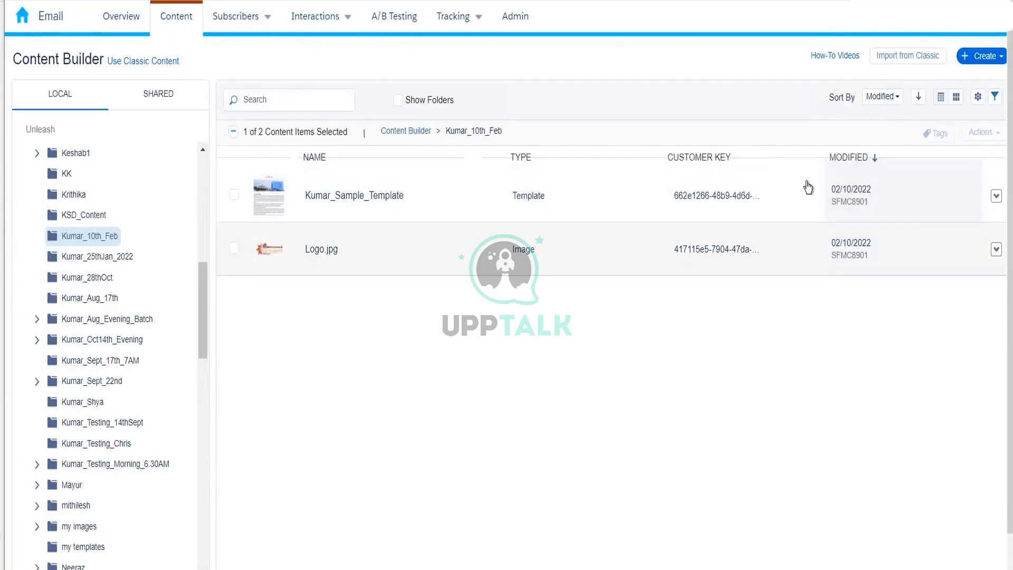
pyautogui.click(1002, 58)
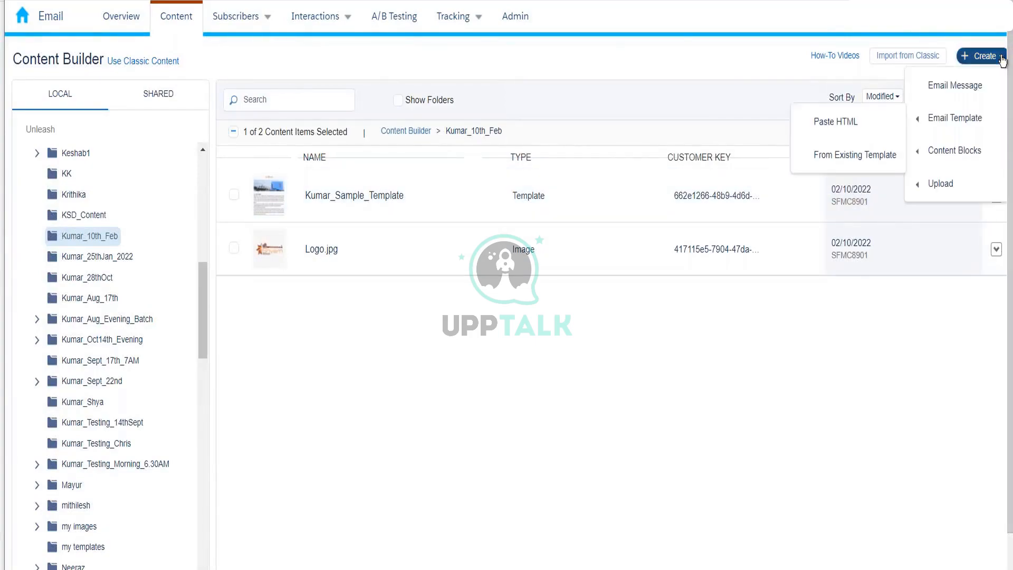
pyautogui.click(979, 86)
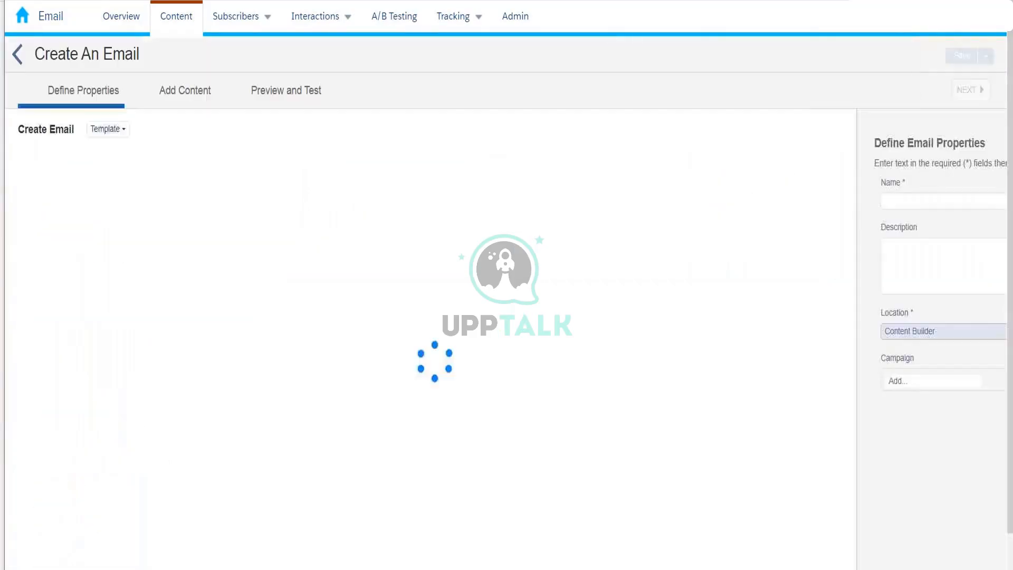
# Browse the Saved, Basic and Themed template tabs, ending on the Saved templates list.
pyautogui.click(153, 158)
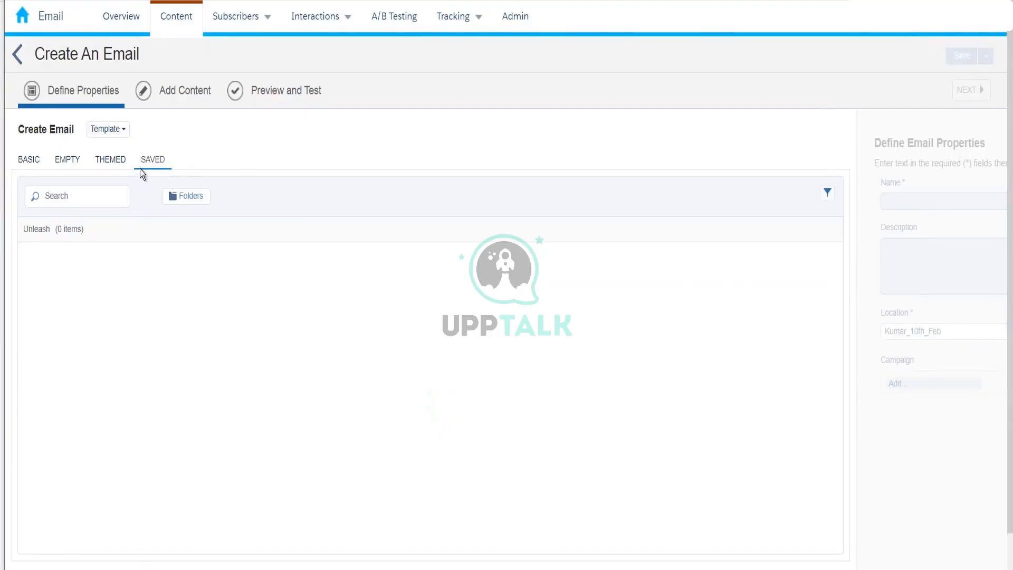
pyautogui.click(37, 162)
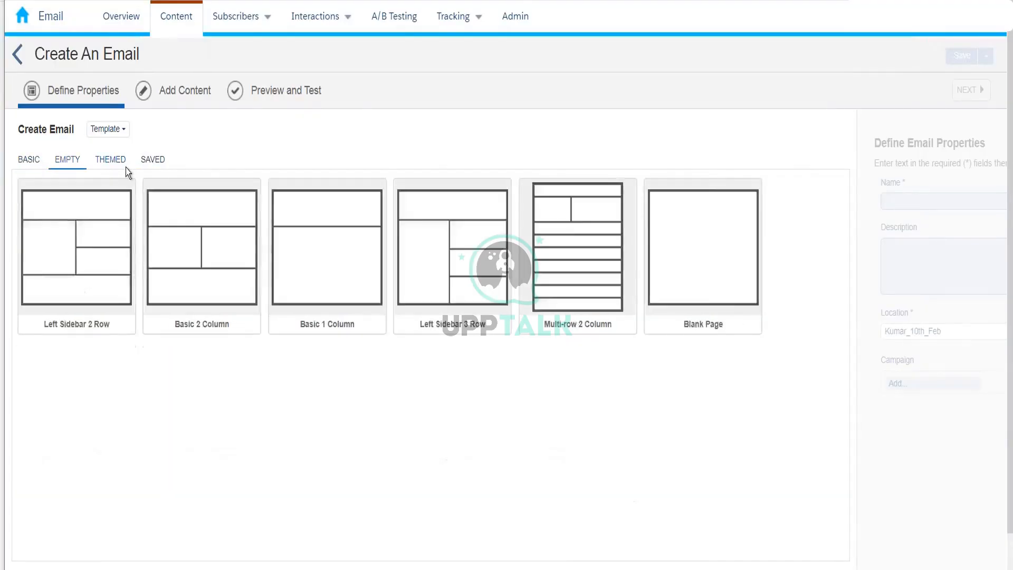
pyautogui.click(130, 166)
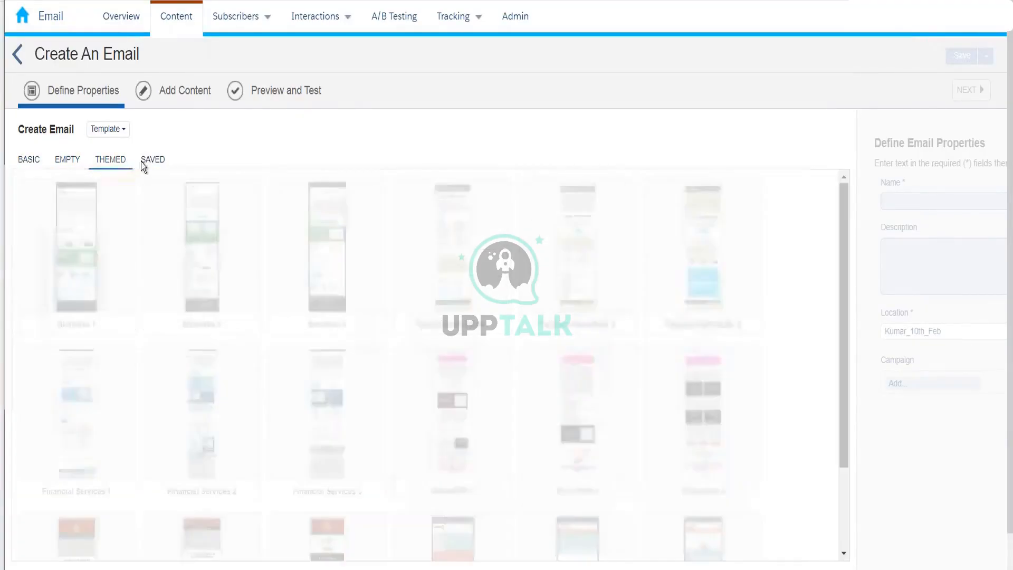
pyautogui.click(147, 164)
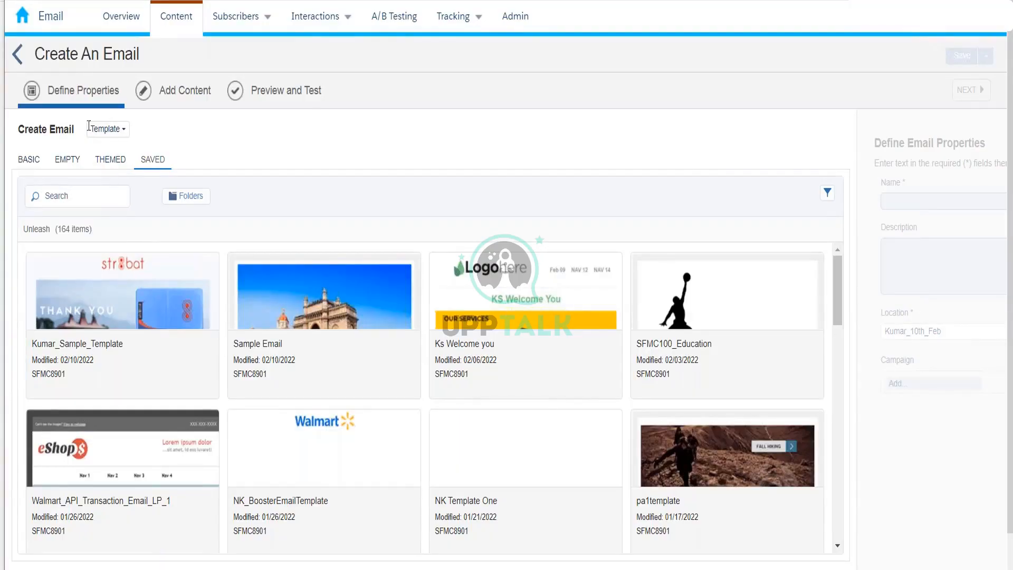
pyautogui.click(109, 129)
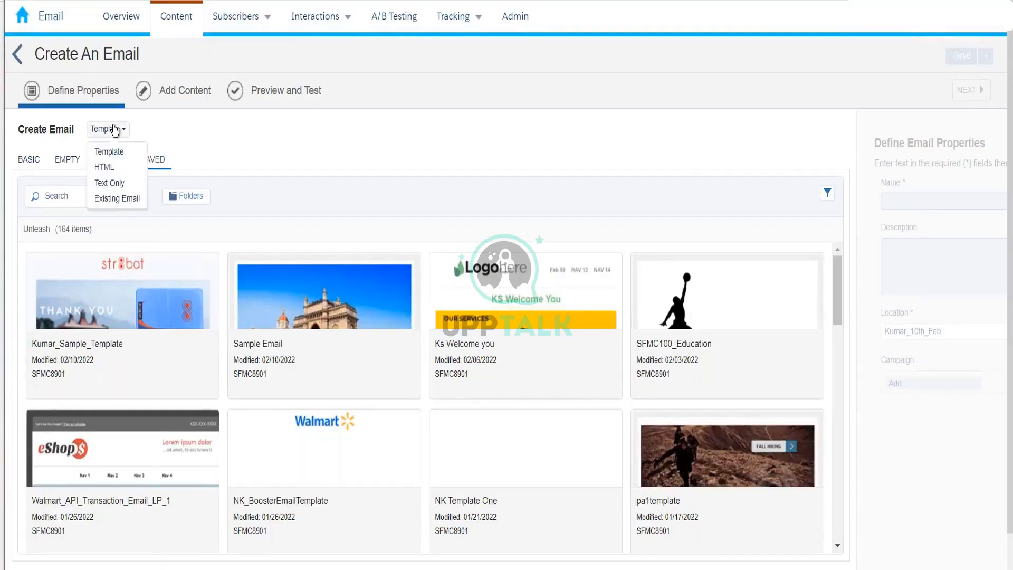
# Try the HTML, Text Only and Existing Email creation methods for the new email.
pyautogui.click(104, 167)
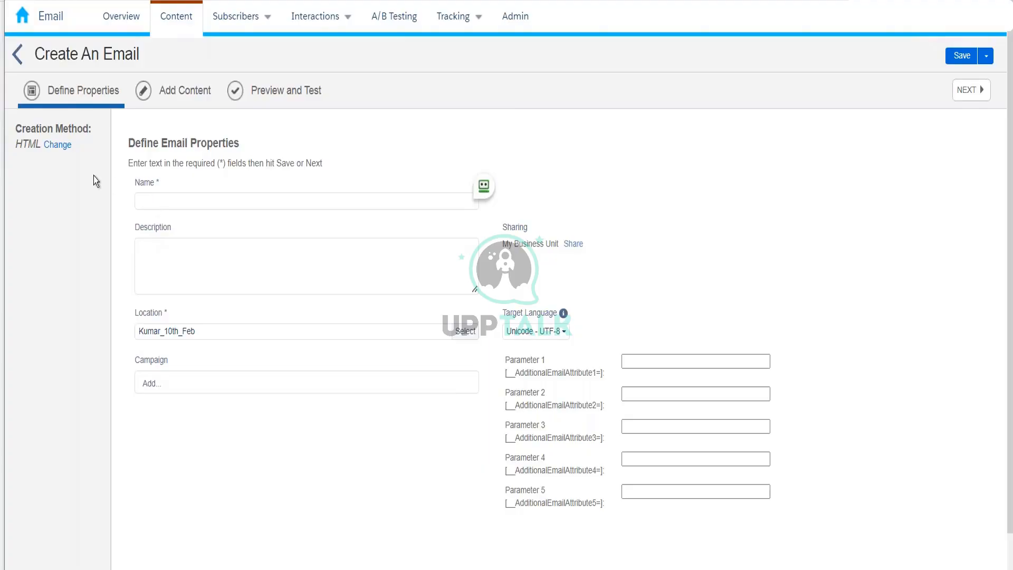
pyautogui.click(58, 145)
pyautogui.click(110, 129)
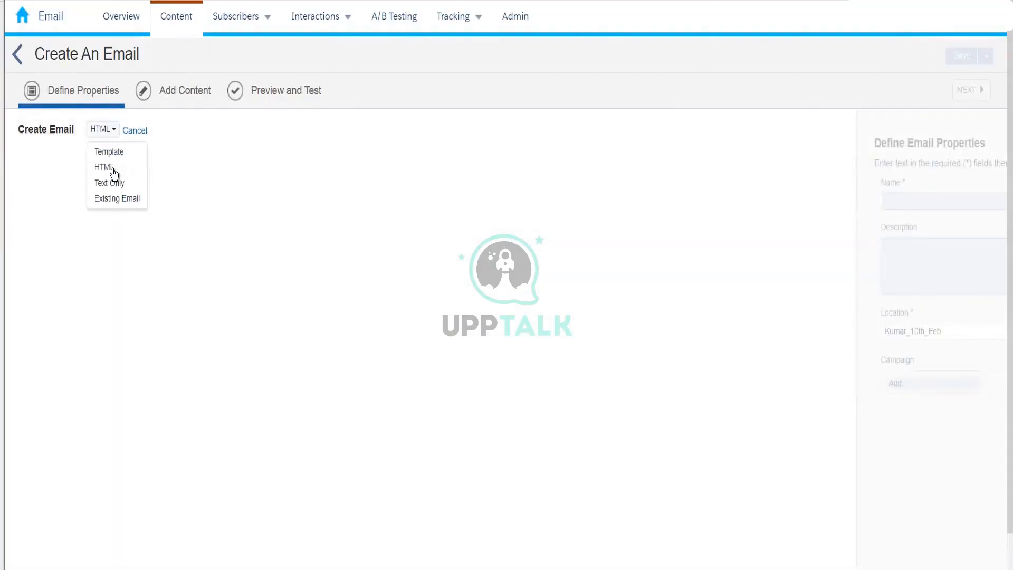
pyautogui.click(113, 183)
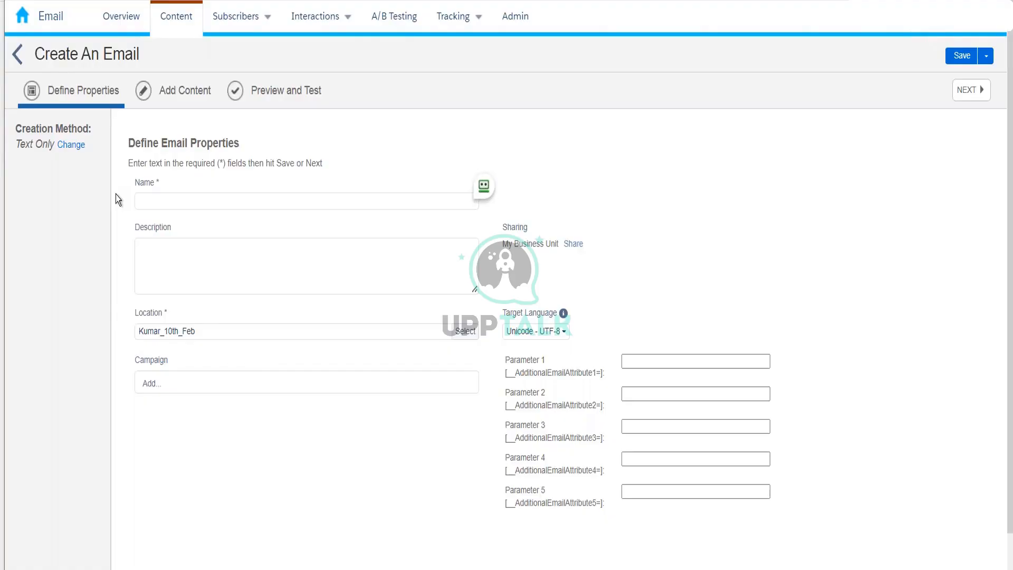
pyautogui.click(69, 147)
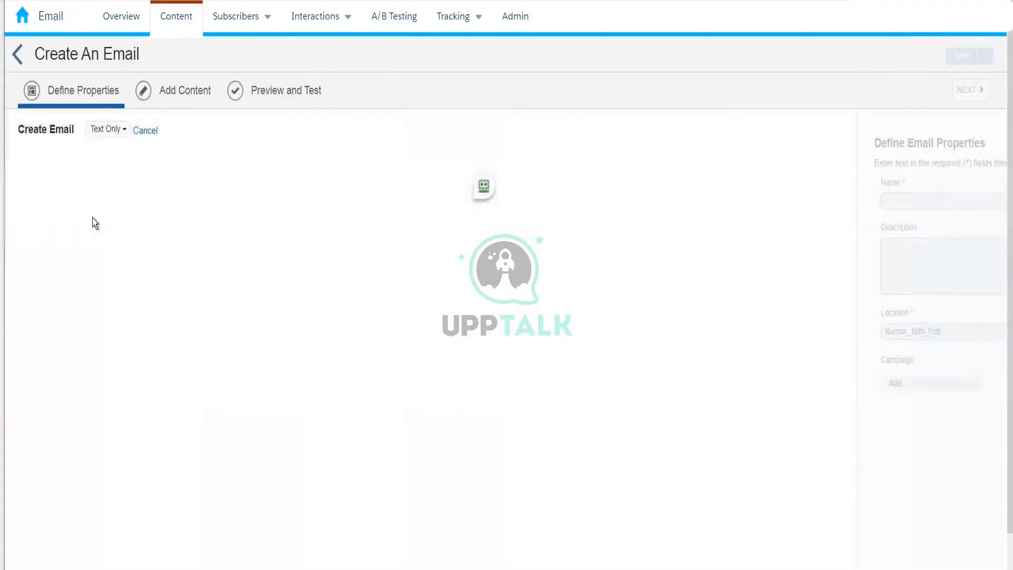
pyautogui.click(124, 132)
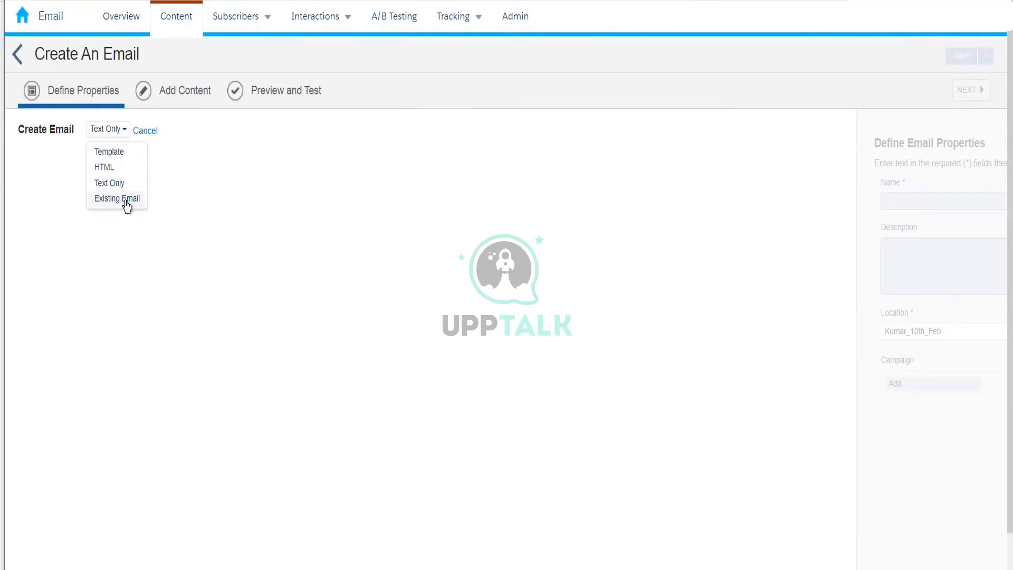
pyautogui.click(117, 198)
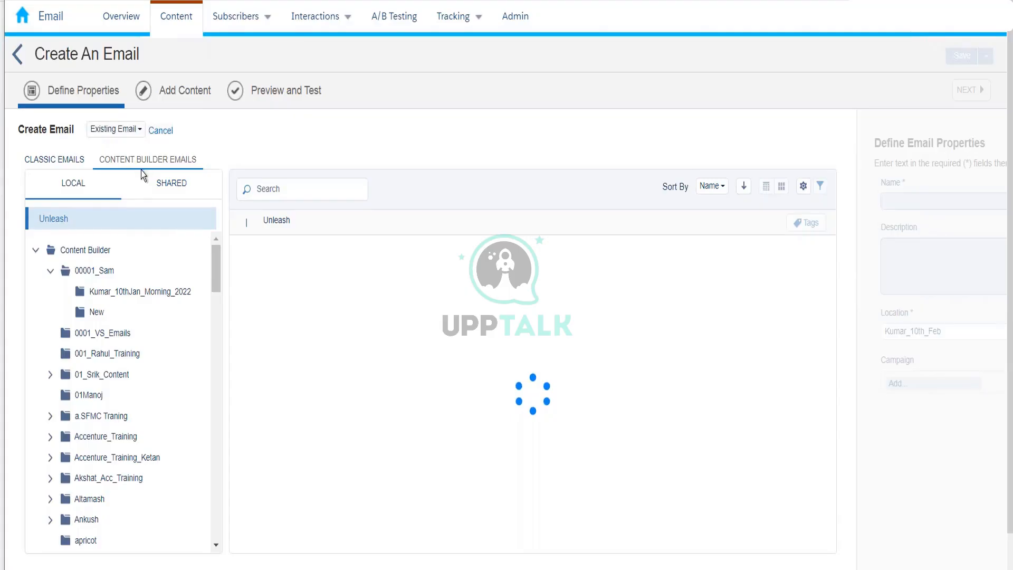
# Create the email from a template, picking Kumar_Sample_Template.
pyautogui.click(106, 129)
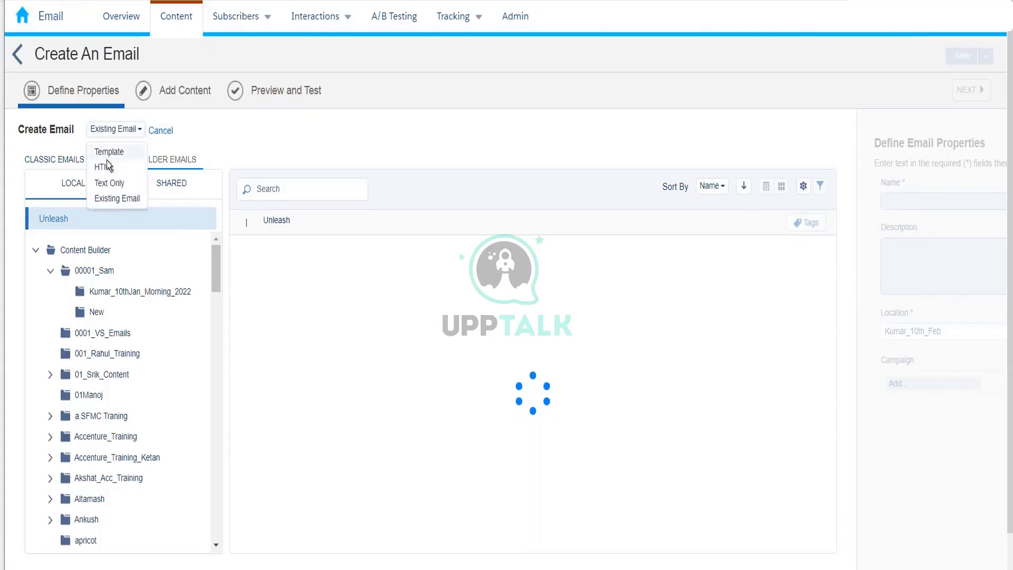
pyautogui.click(107, 152)
pyautogui.click(130, 292)
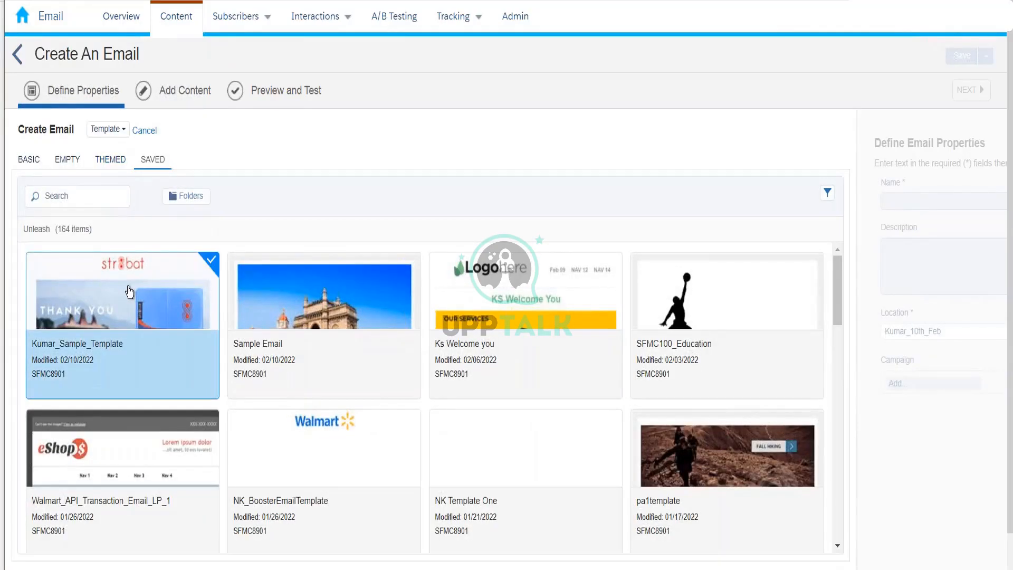
# Reopen and close the creation method list, keeping Kumar_Sample_Template as the template.
pyautogui.click(107, 129)
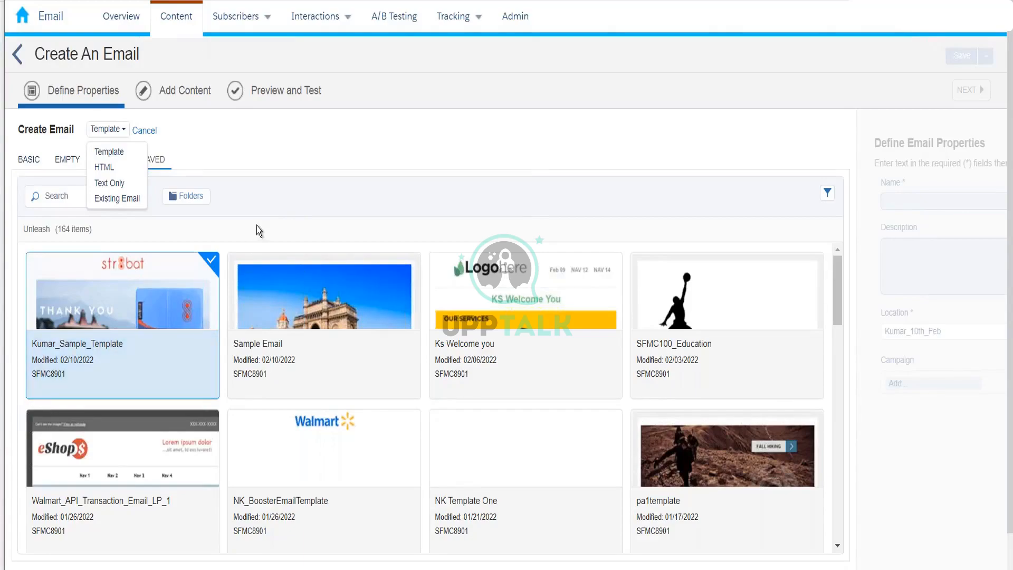
pyautogui.click(275, 199)
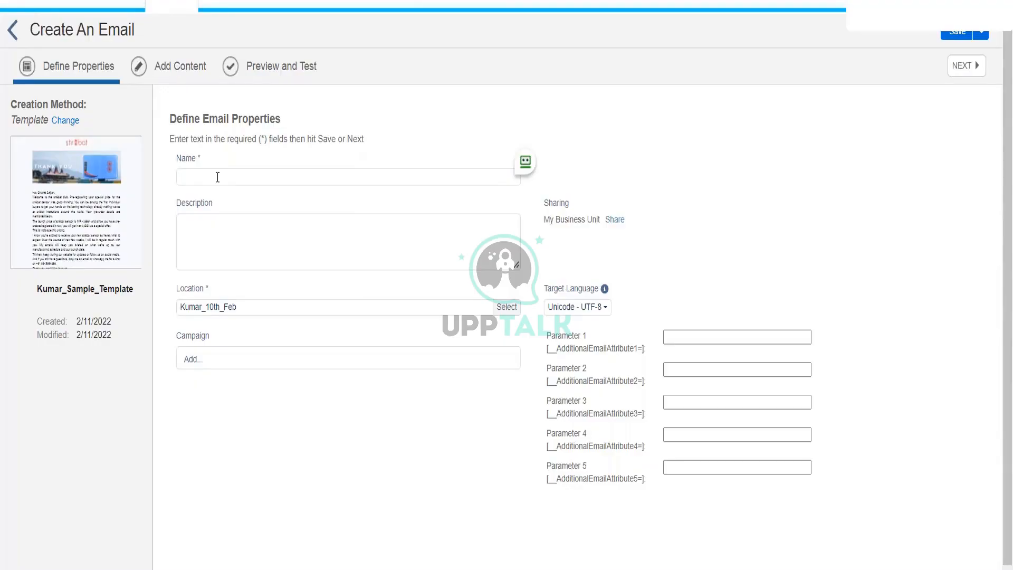
# Enter Kumar_10th_feb_Sample_Email as the new email's name.
pyautogui.click(217, 177)
pyautogui.write('Kumar')
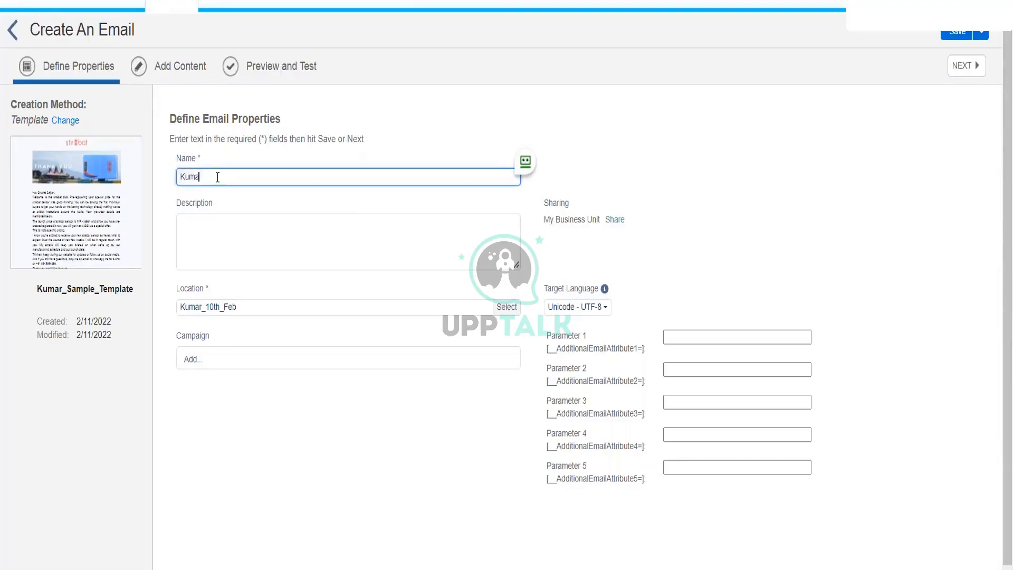
pyautogui.write('_10th_feb_Sample_Email')
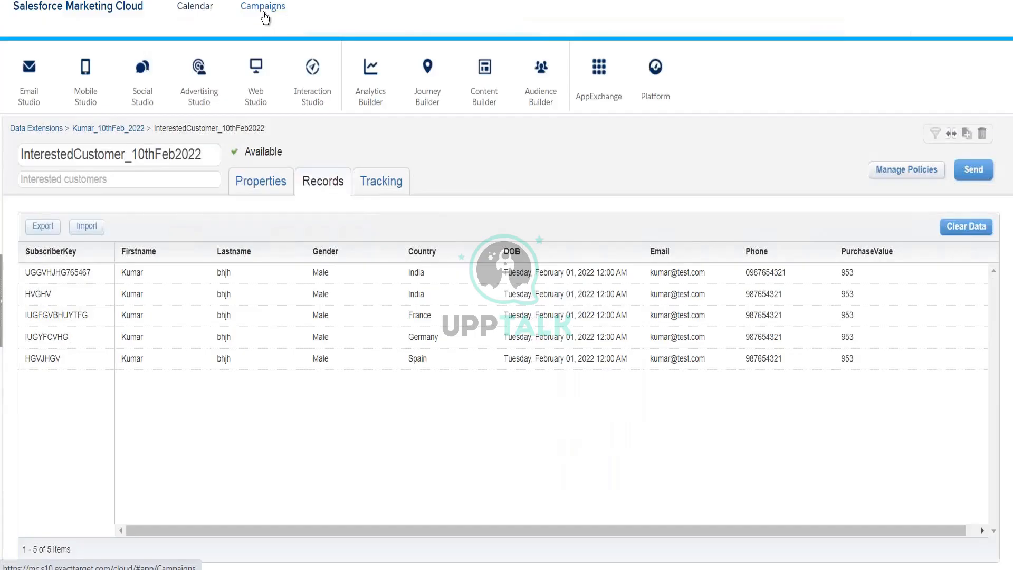
# Go to the Campaigns list and bring up a blank Create Campaign dialog.
pyautogui.click(264, 14)
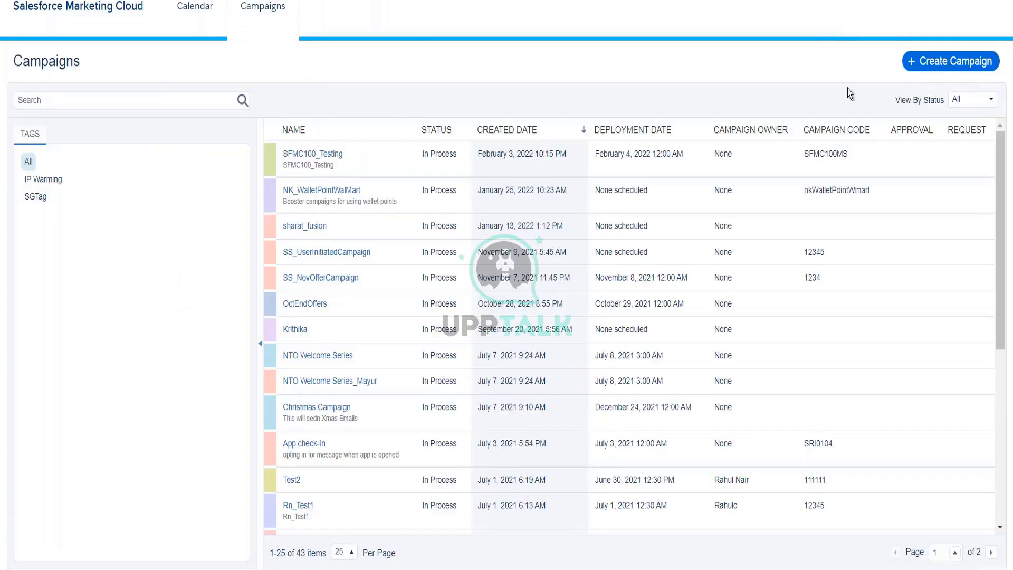
pyautogui.click(924, 63)
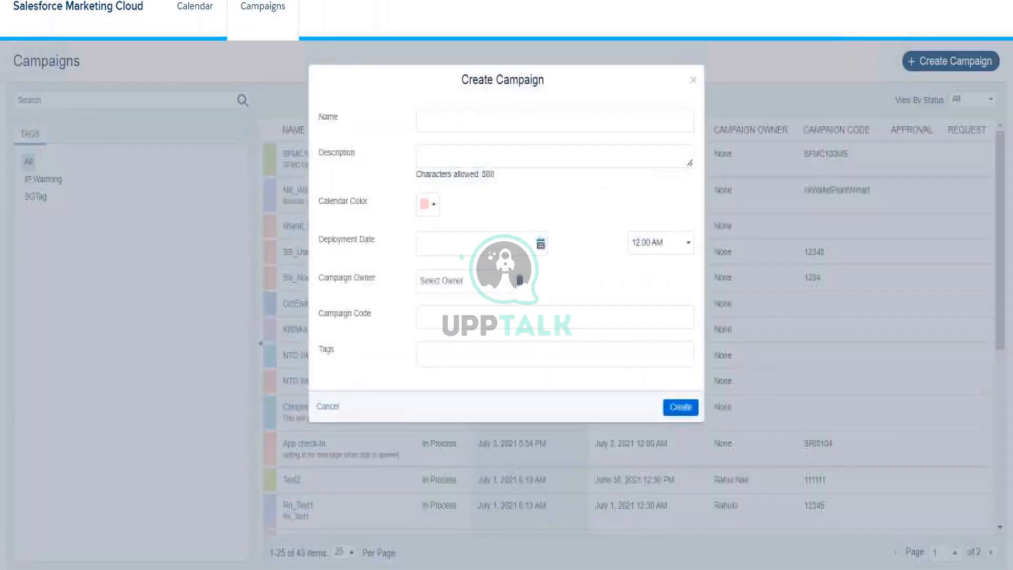
# Name the campaign FebOffers2022, with beige calendar colour and 02/15/2022 deployment date.
pyautogui.click(504, 121)
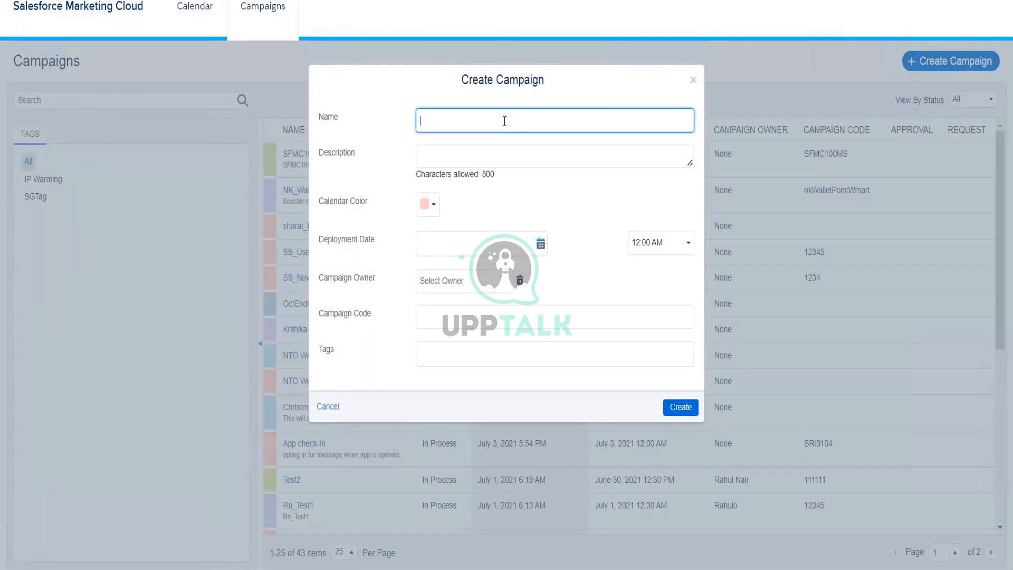
pyautogui.write('FebOffers2022')
pyautogui.click(420, 210)
pyautogui.click(455, 237)
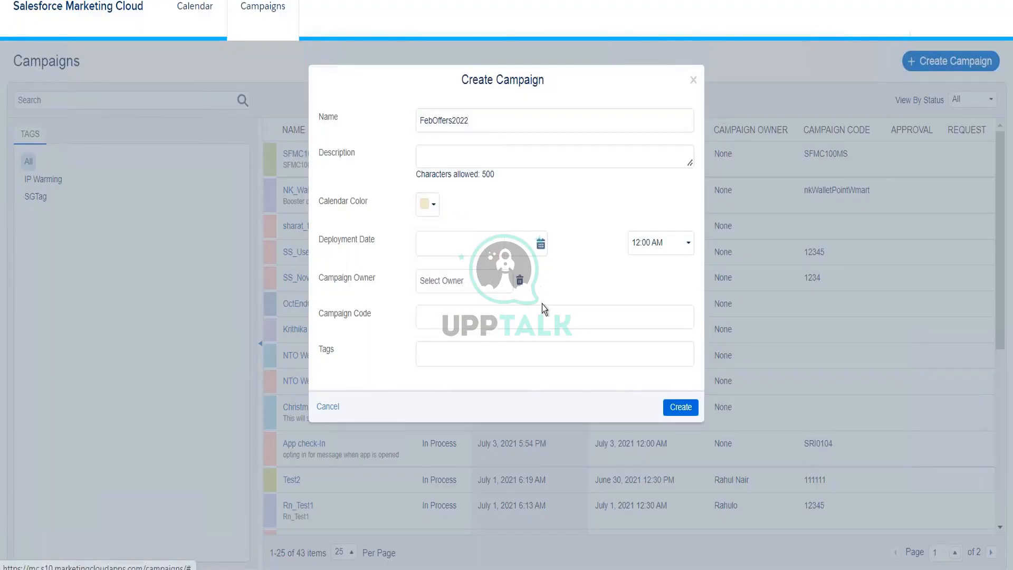
pyautogui.click(540, 245)
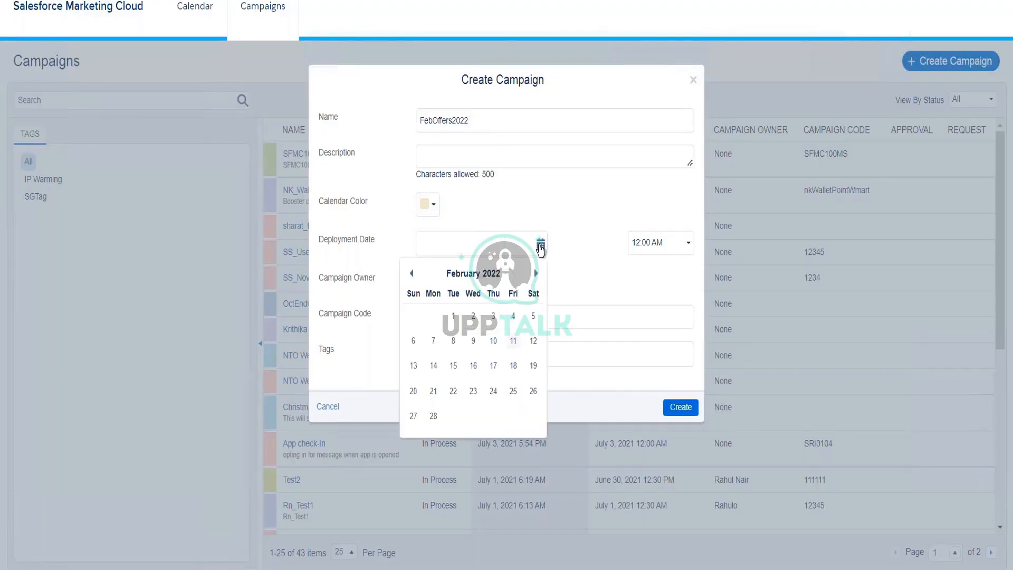
pyautogui.click(454, 366)
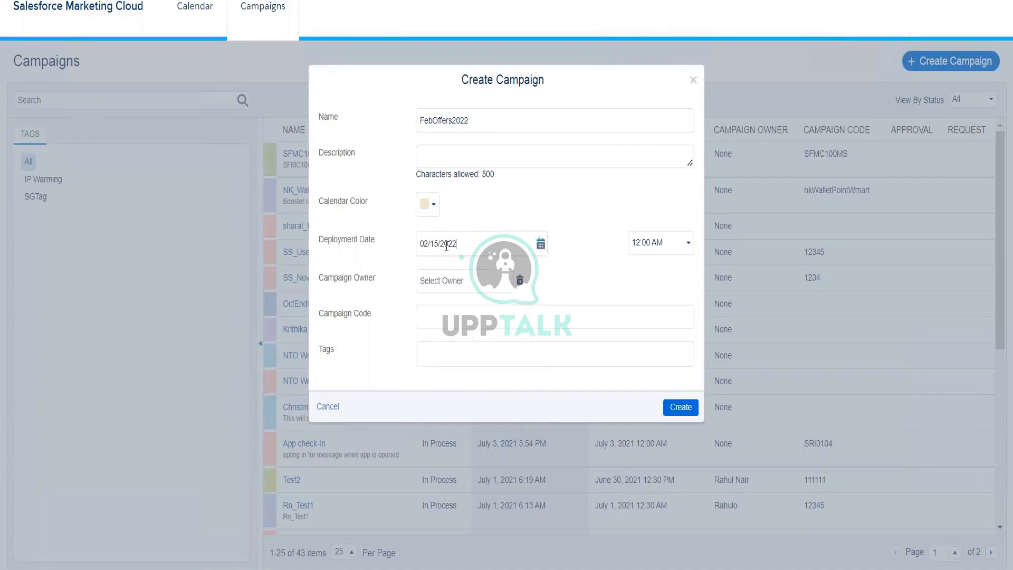
# Leave the owner field cleared and create the FebOffers2022 campaign.
pyautogui.click(462, 284)
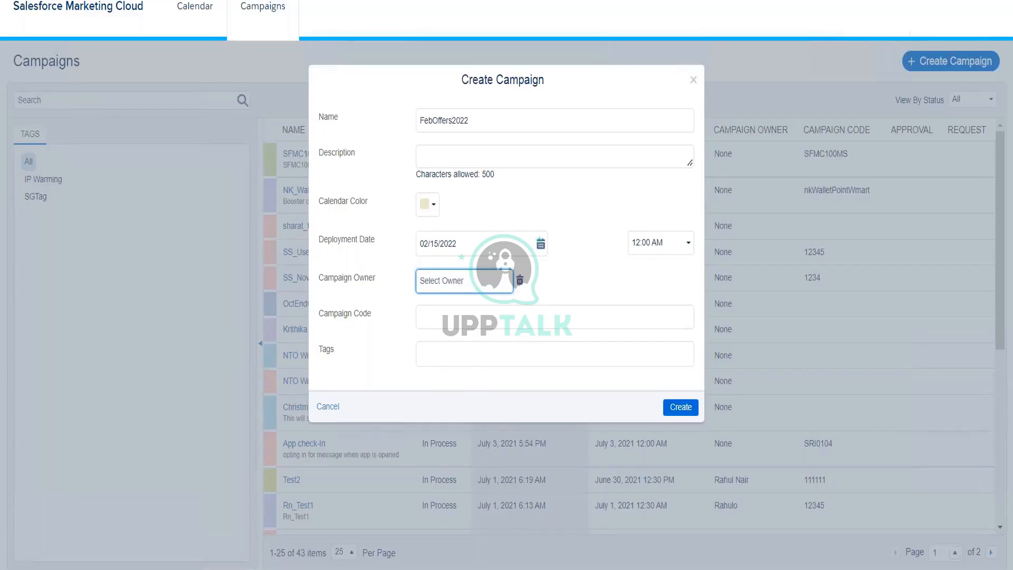
pyautogui.write('Kumar')
pyautogui.press('BackSpace')
pyautogui.press('BackSpace')
pyautogui.press('BackSpace')
pyautogui.press('BackSpace')
pyautogui.rightClick(471, 322)
pyautogui.press('Escape')
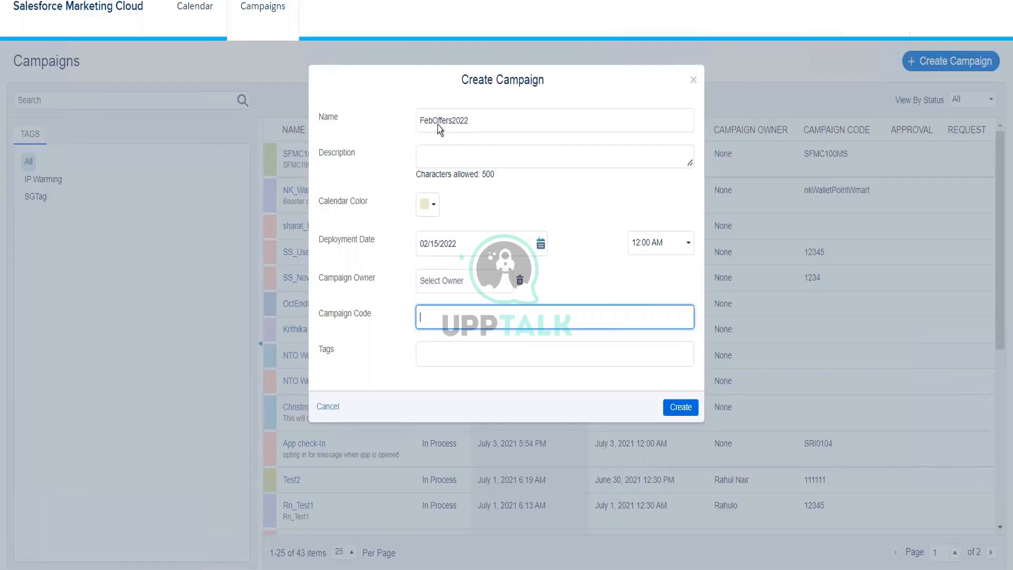
pyautogui.click(685, 410)
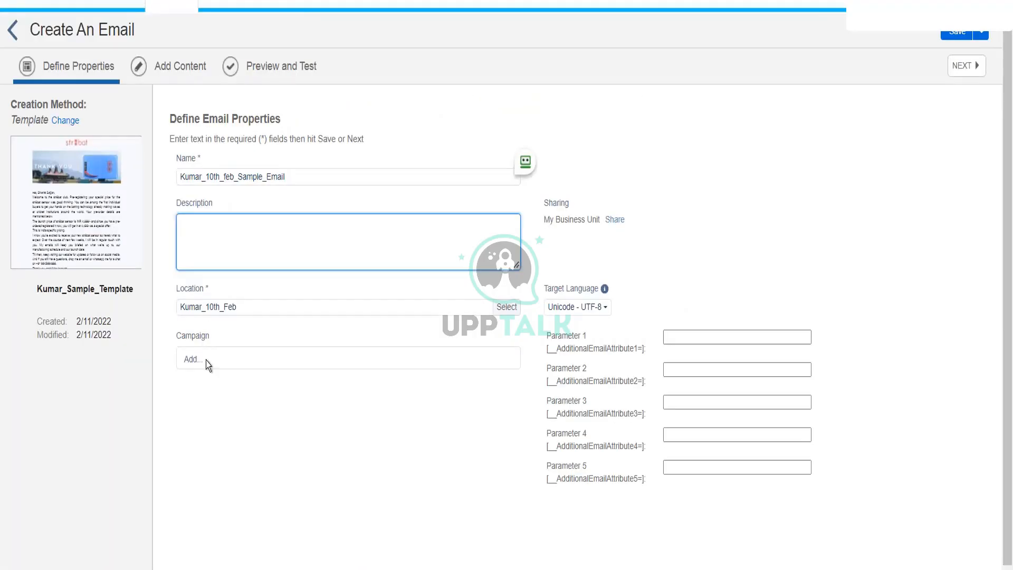
# Select Adriza NTO Welcome Series as the email's campaign and save.
pyautogui.click(207, 360)
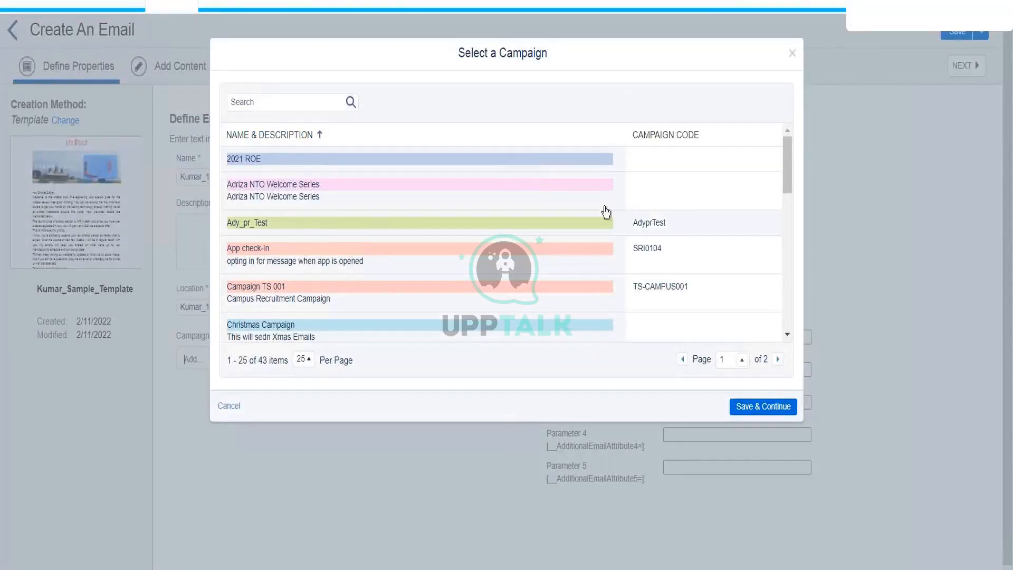
pyautogui.click(791, 55)
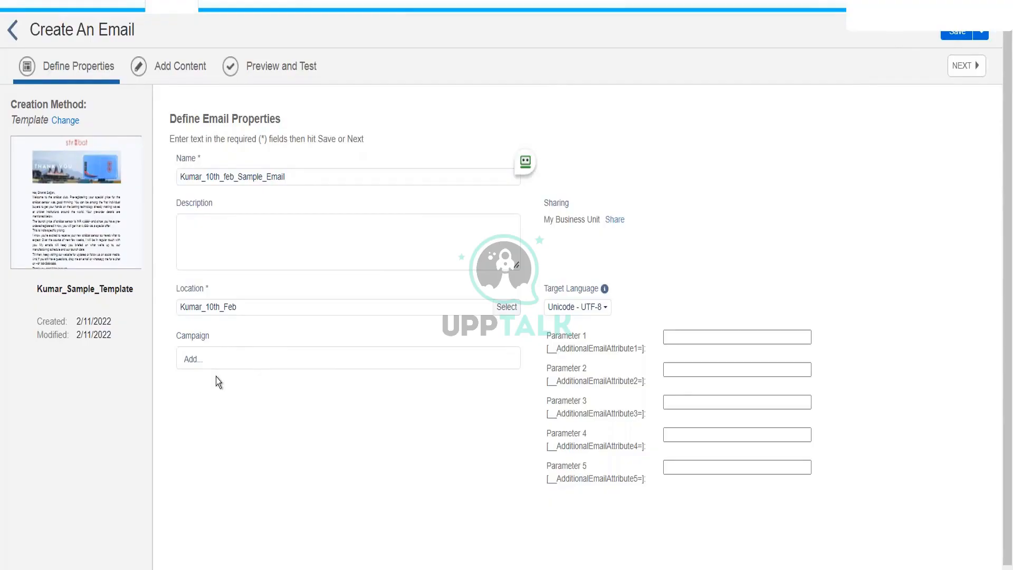
pyautogui.click(193, 358)
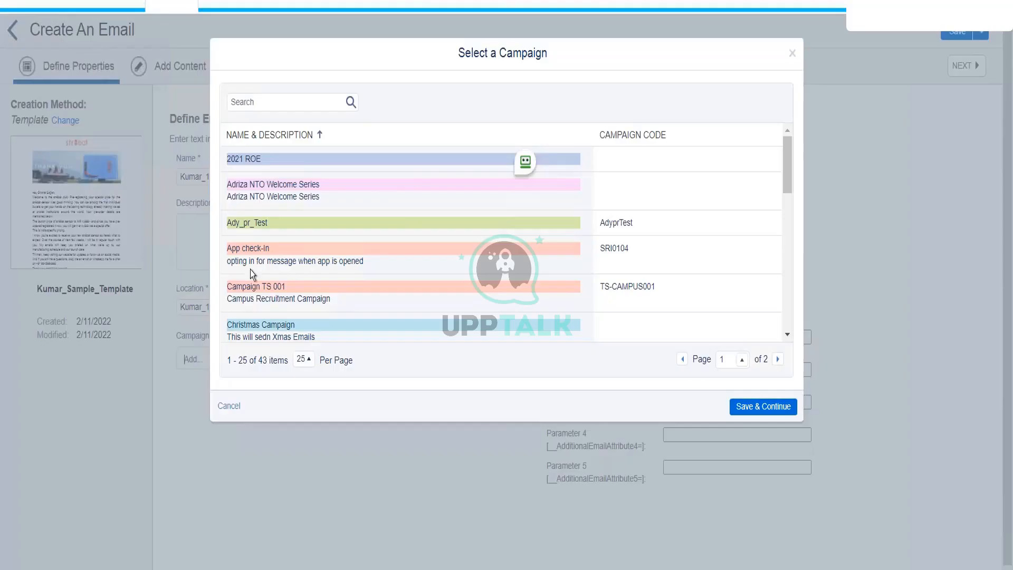
pyautogui.click(386, 195)
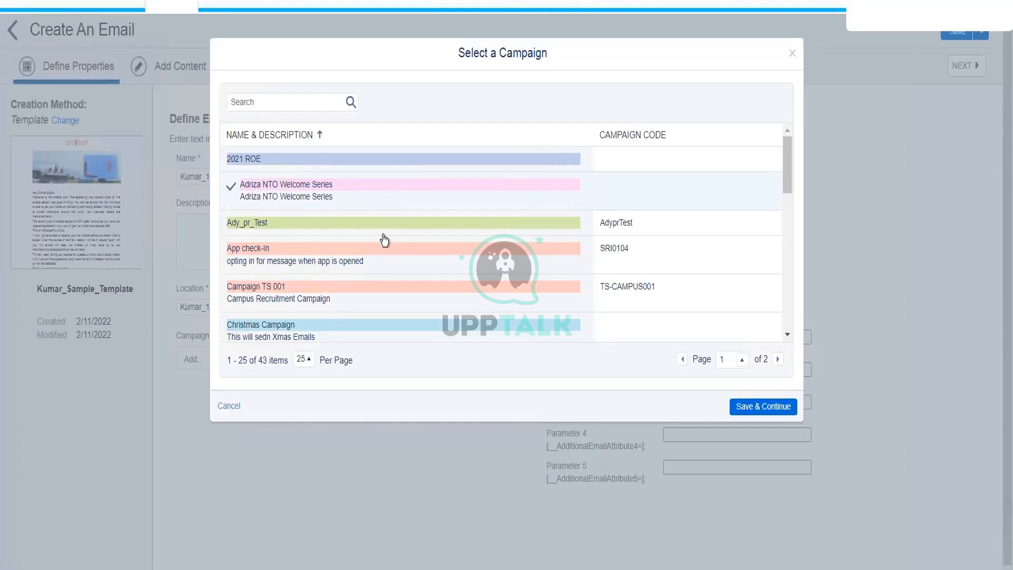
pyautogui.click(776, 405)
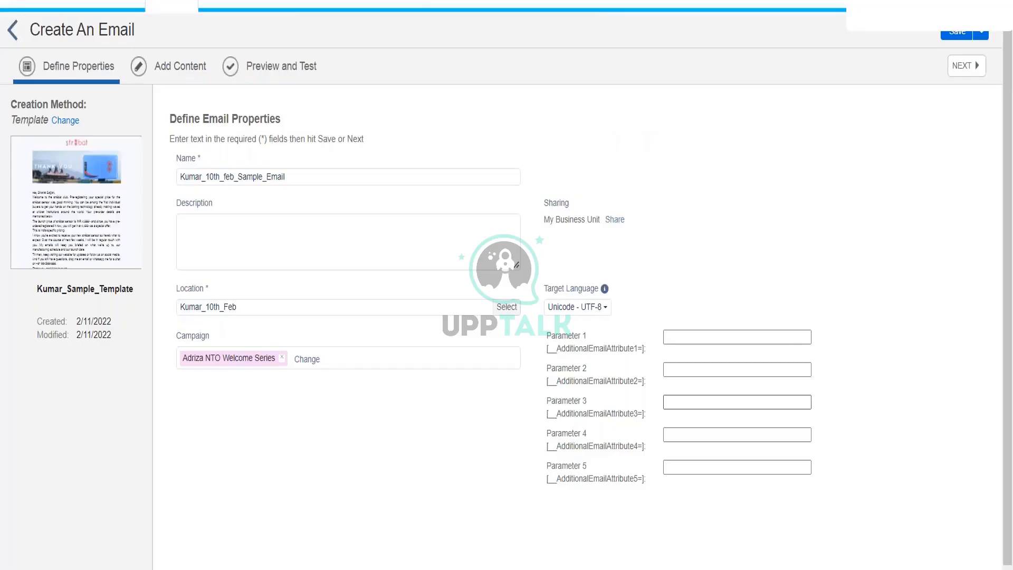
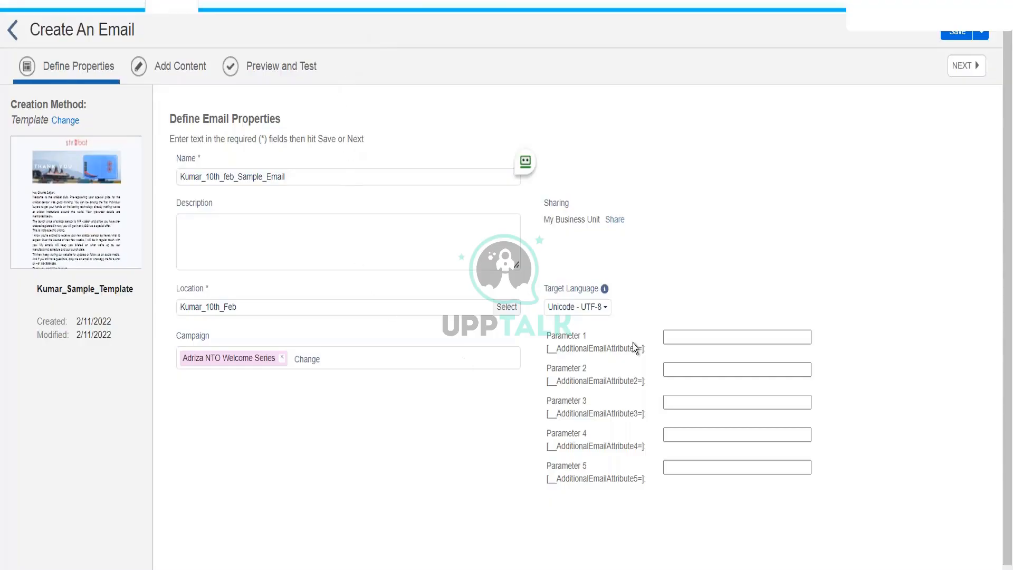
# Try Japanese - iso-2022-JP as the target language, then revert it to Unicode - UTF-8.
pyautogui.click(591, 315)
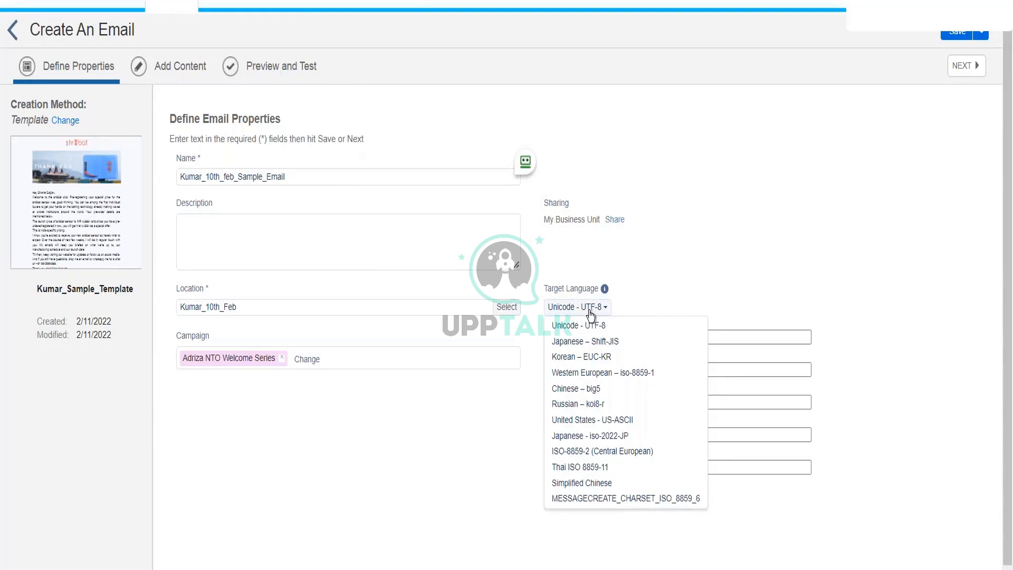
pyautogui.click(590, 316)
pyautogui.click(591, 315)
pyautogui.click(571, 438)
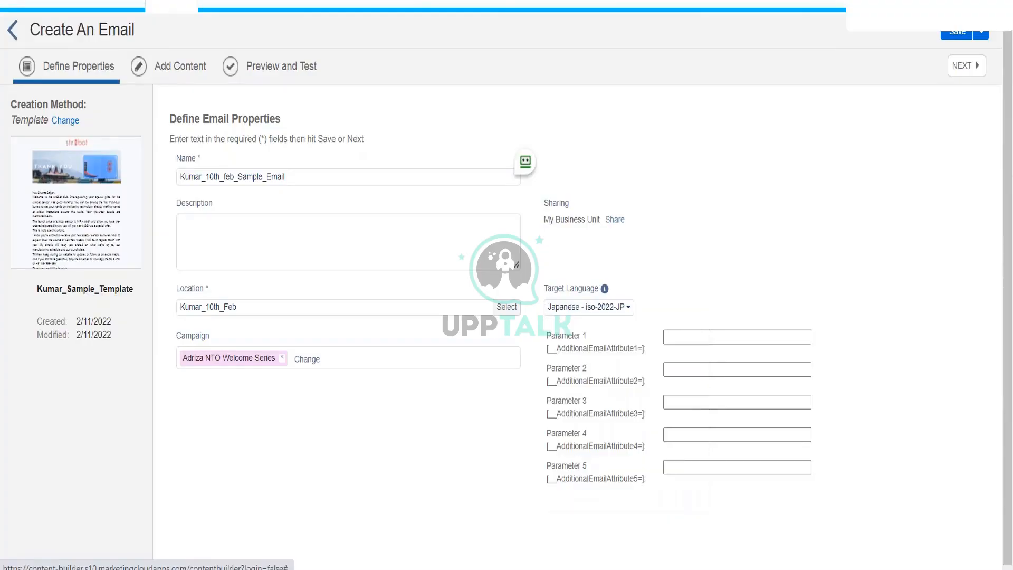
pyautogui.click(600, 312)
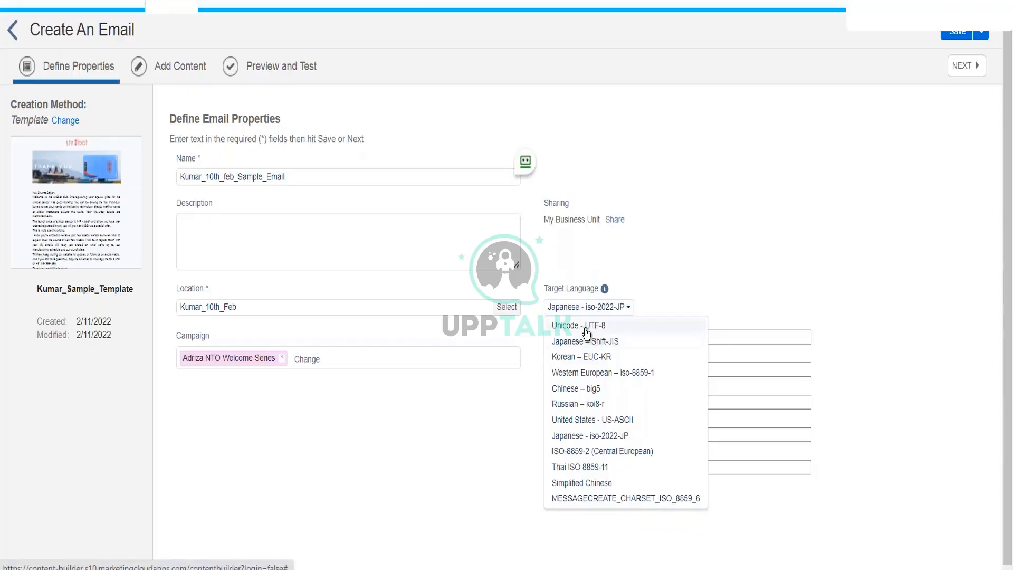
pyautogui.click(584, 326)
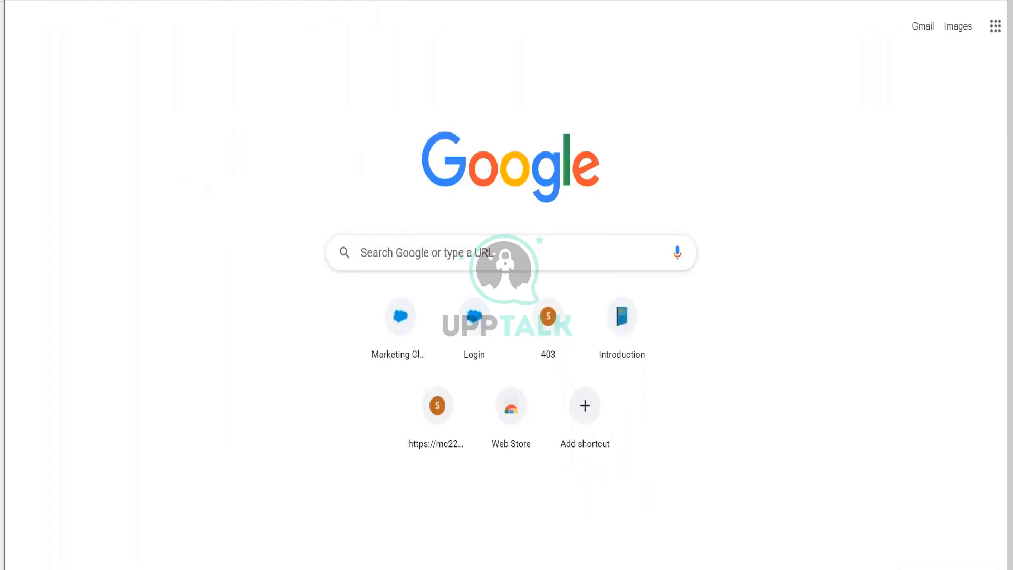
# Search Google for 'url parameters', then refine the query to 'create url parameters'.
pyautogui.write('url pa')
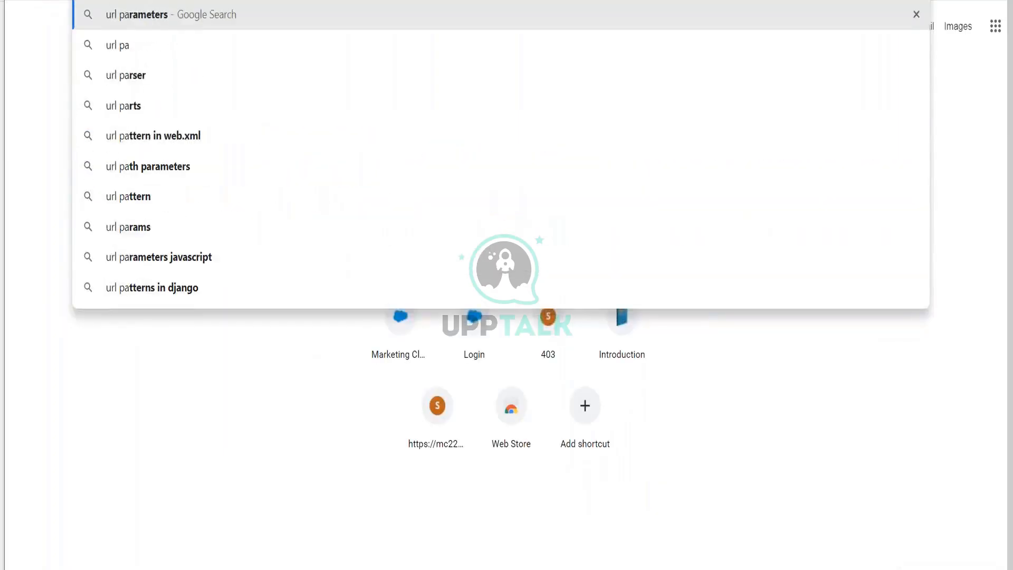
pyautogui.write('rameters')
pyautogui.press('Return')
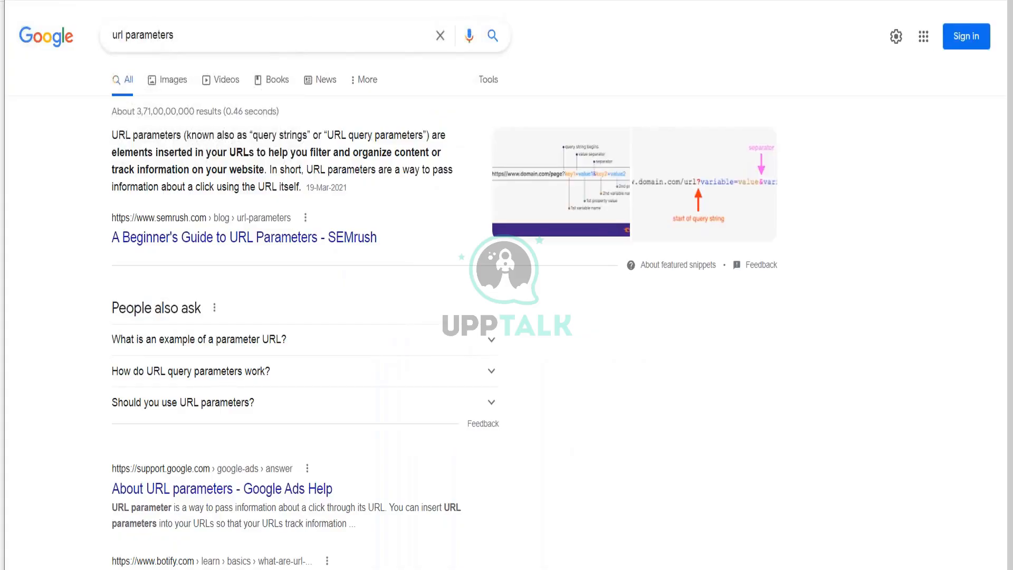
pyautogui.scroll(-6, 507, 295)
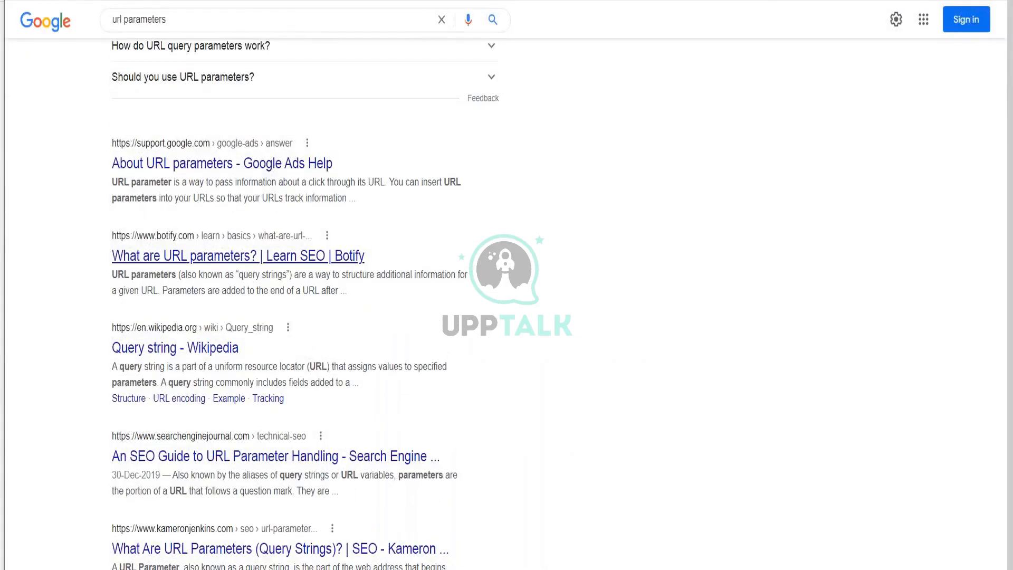
pyautogui.scroll(-4, 507, 295)
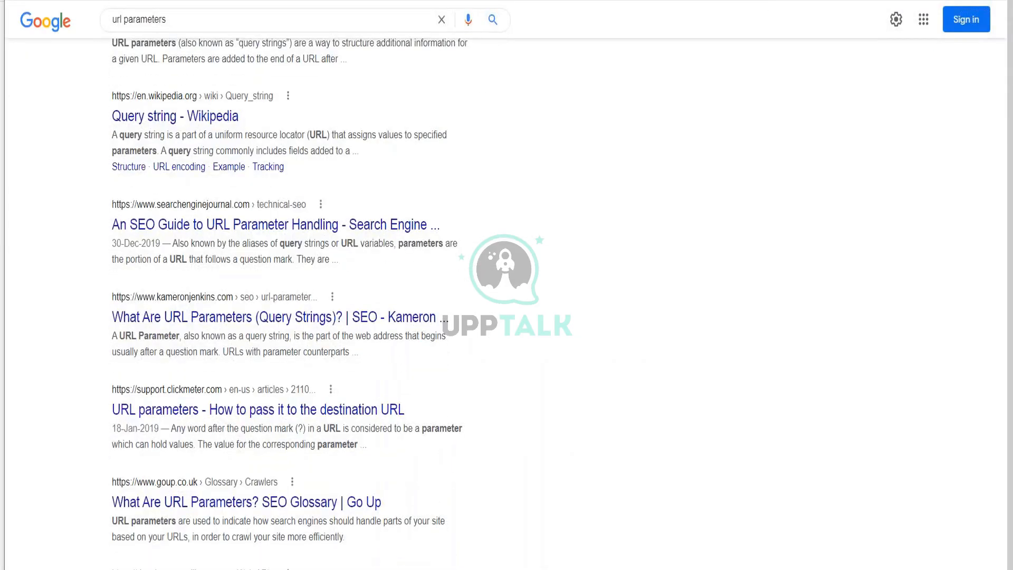
pyautogui.scroll(10, 264, 410)
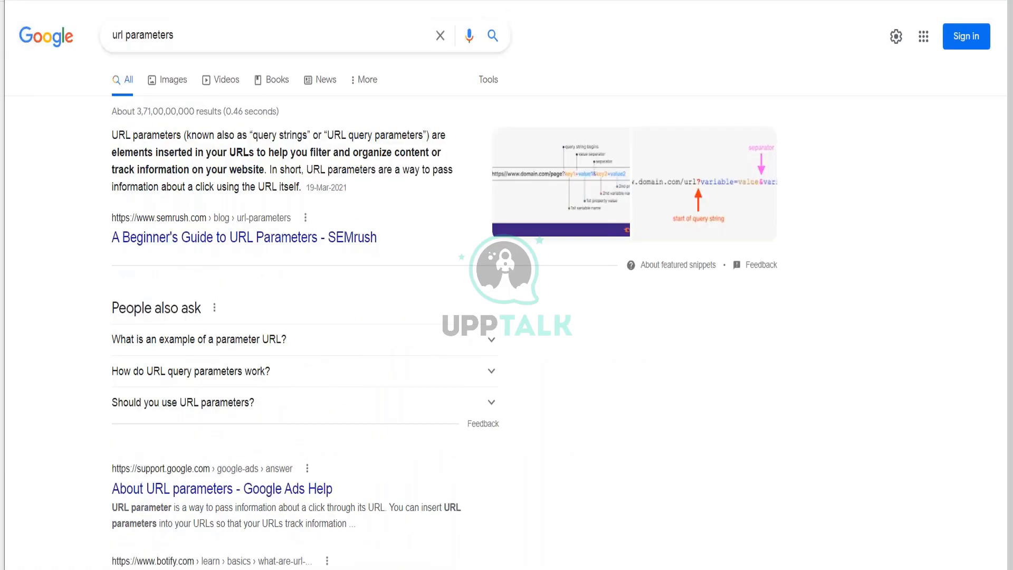
pyautogui.click(117, 36)
pyautogui.write('create')
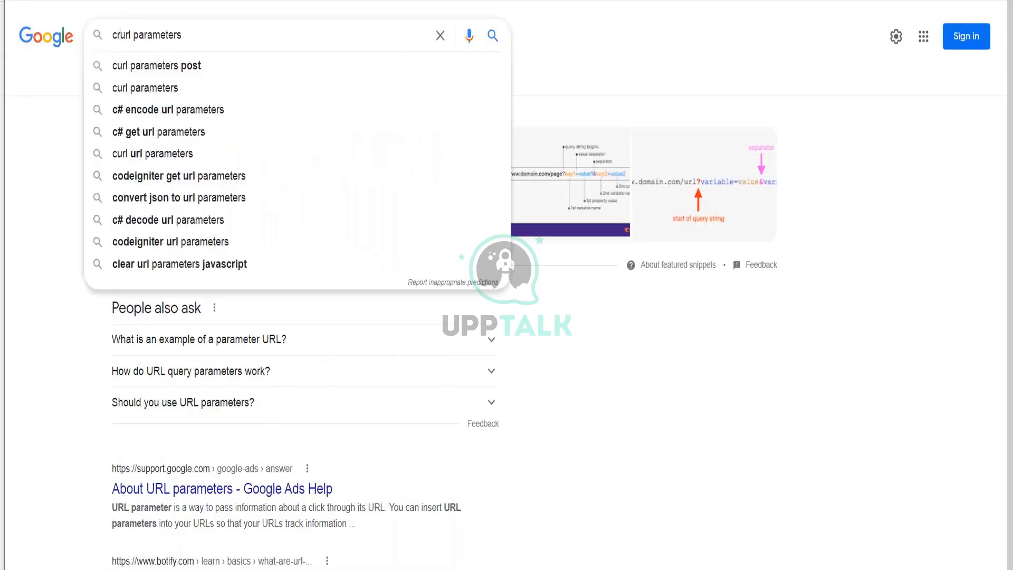
pyautogui.press('Return')
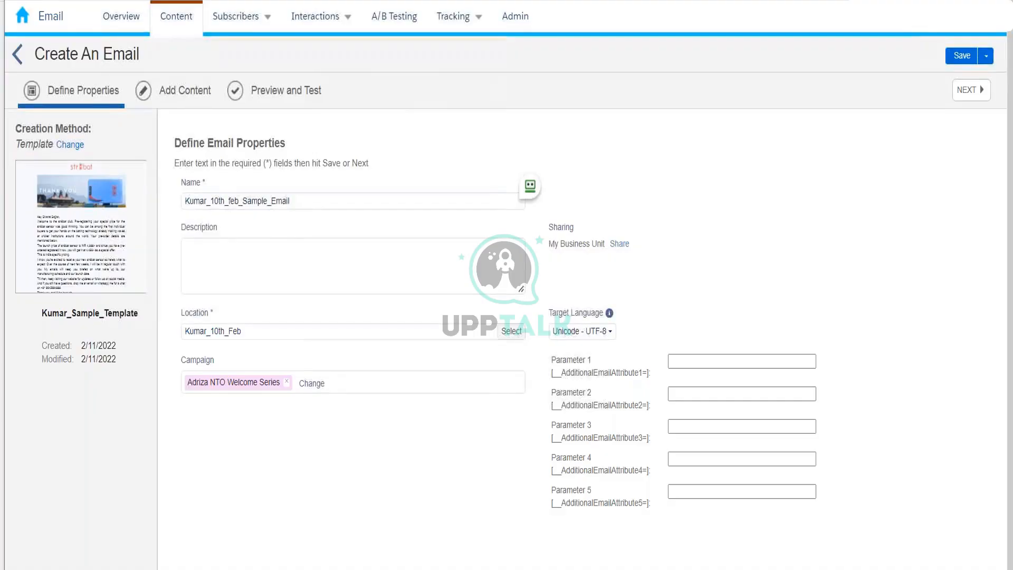
pyautogui.click(694, 359)
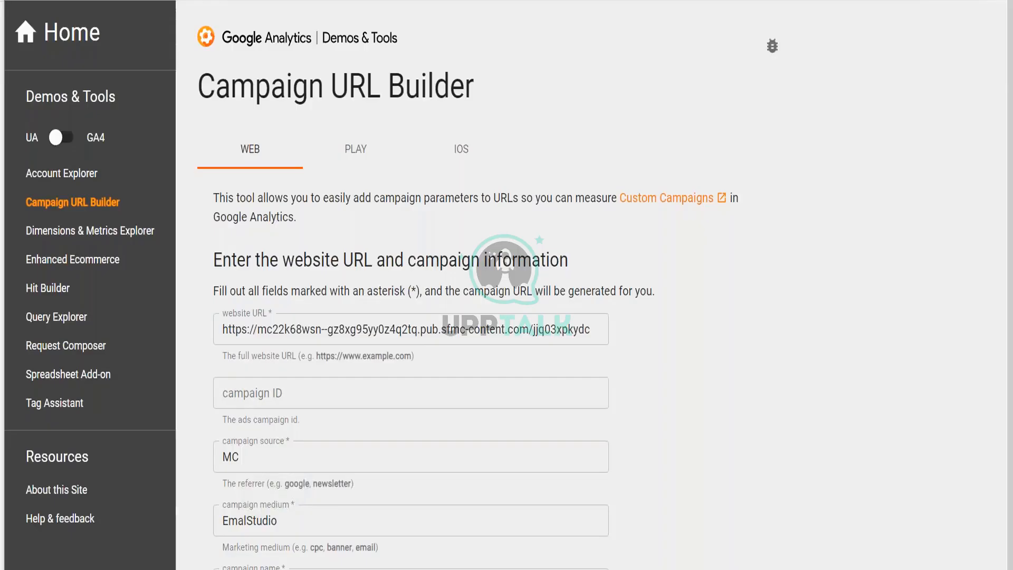
pyautogui.scroll(-5, 441, 133)
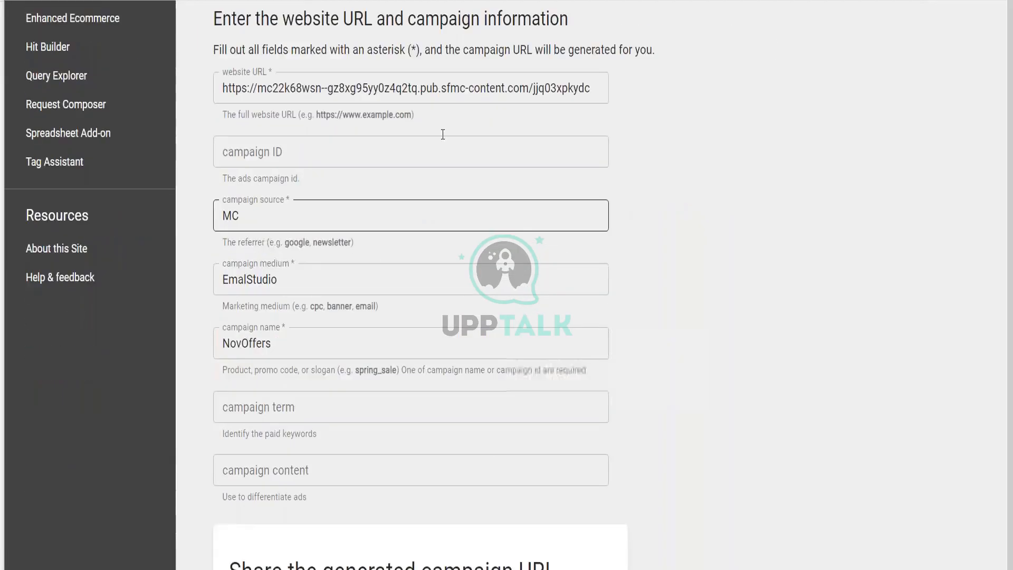
pyautogui.click(440, 93)
pyautogui.hotkey('ctrl', 'a')
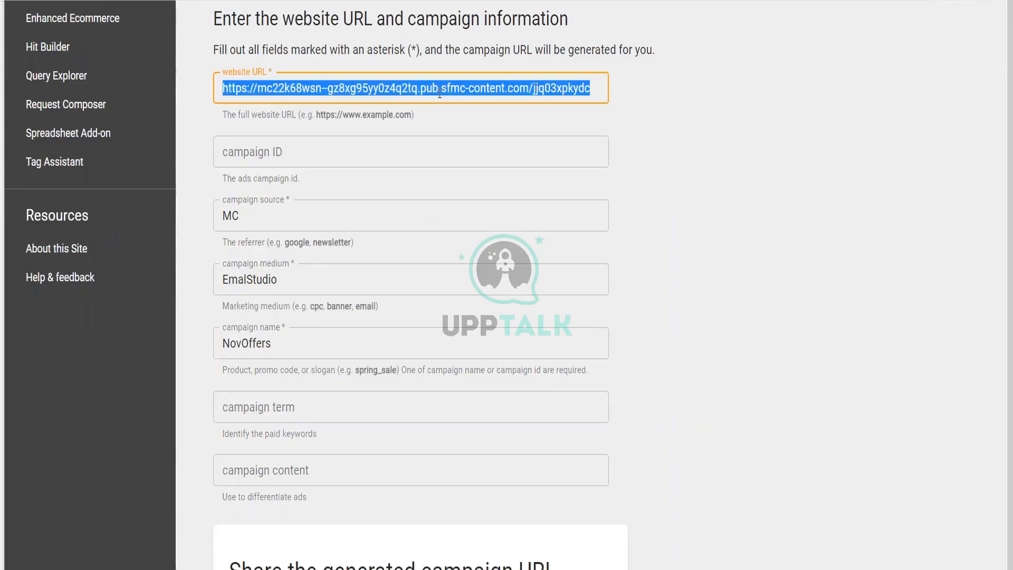
pyautogui.write('www.')
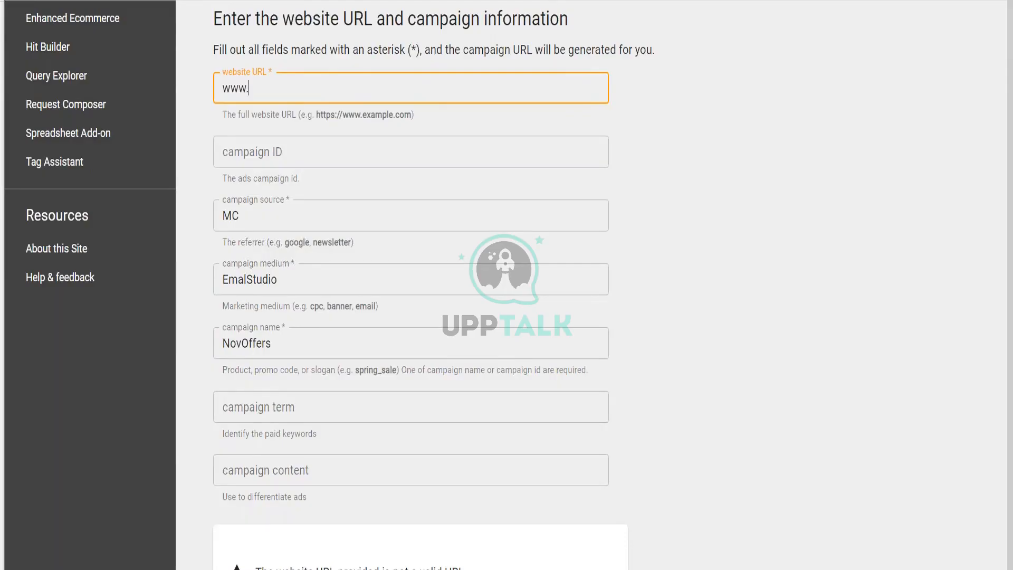
pyautogui.write('amazon.com')
# Enter campaign ID 12345 and change the campaign name from NovOffers to FebOffers.
pyautogui.click(369, 157)
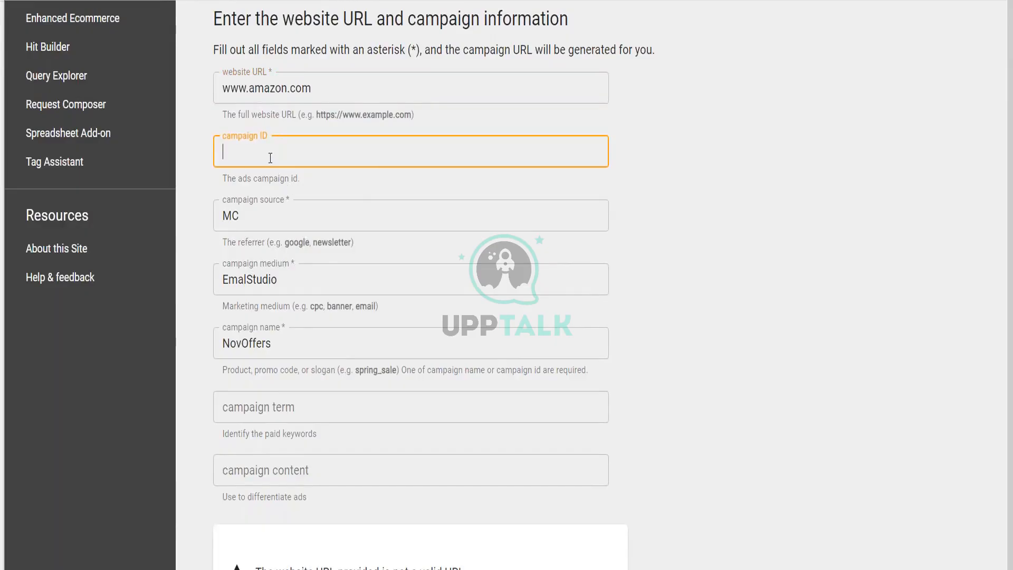
pyautogui.write('12345')
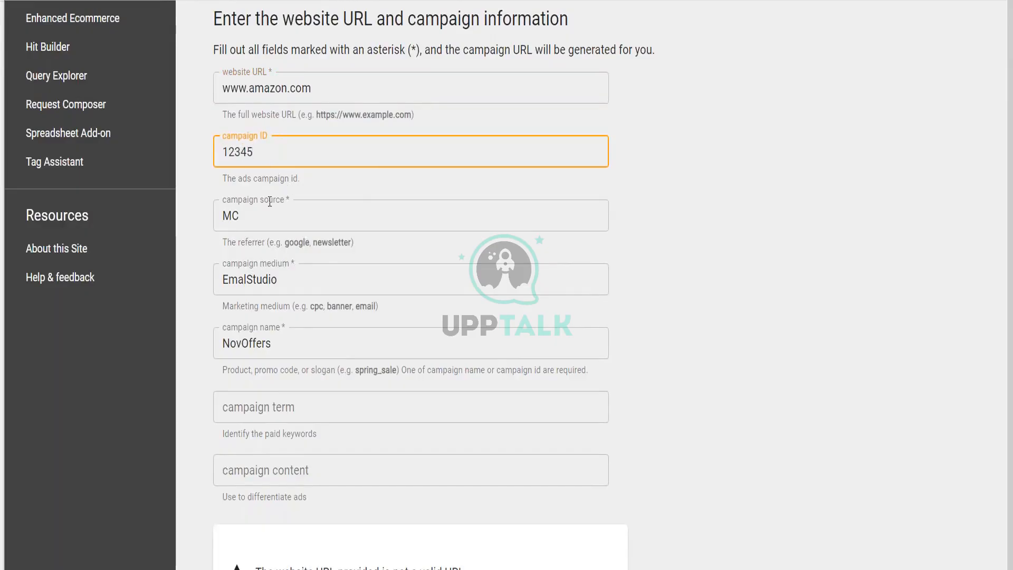
pyautogui.click(265, 213)
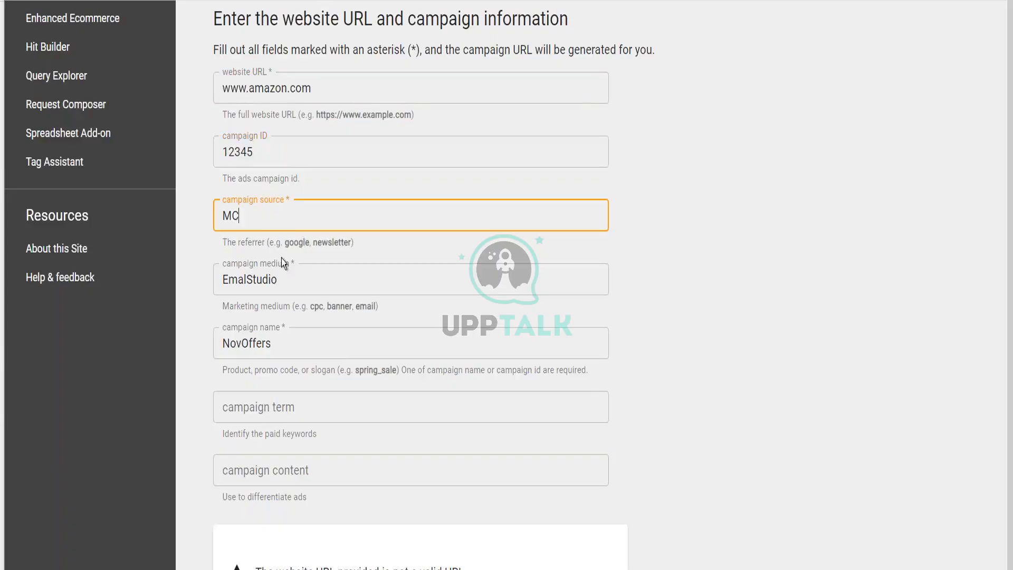
pyautogui.click(285, 275)
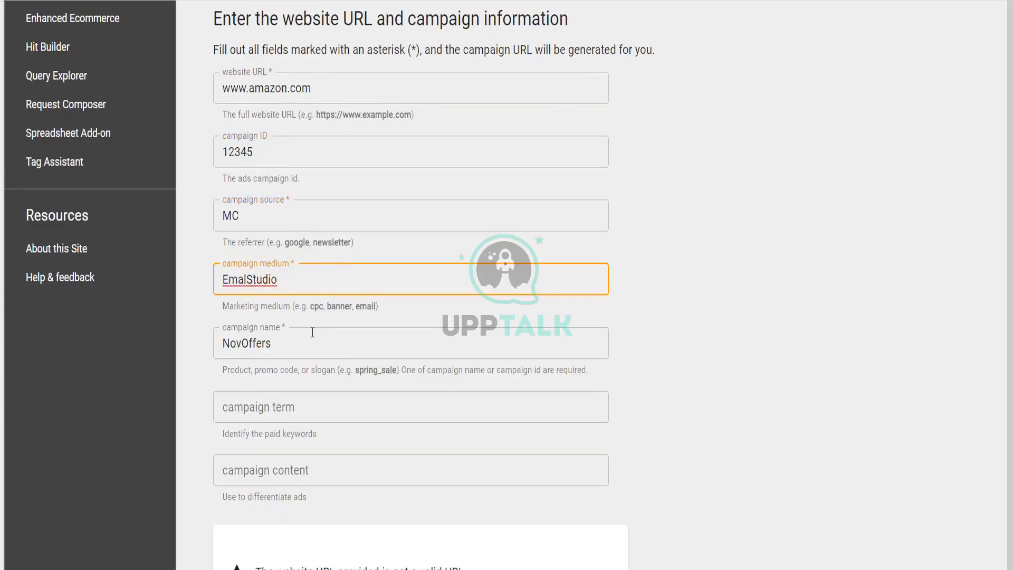
pyautogui.click(240, 348)
pyautogui.moveTo(240, 348); pyautogui.dragTo(219, 348)
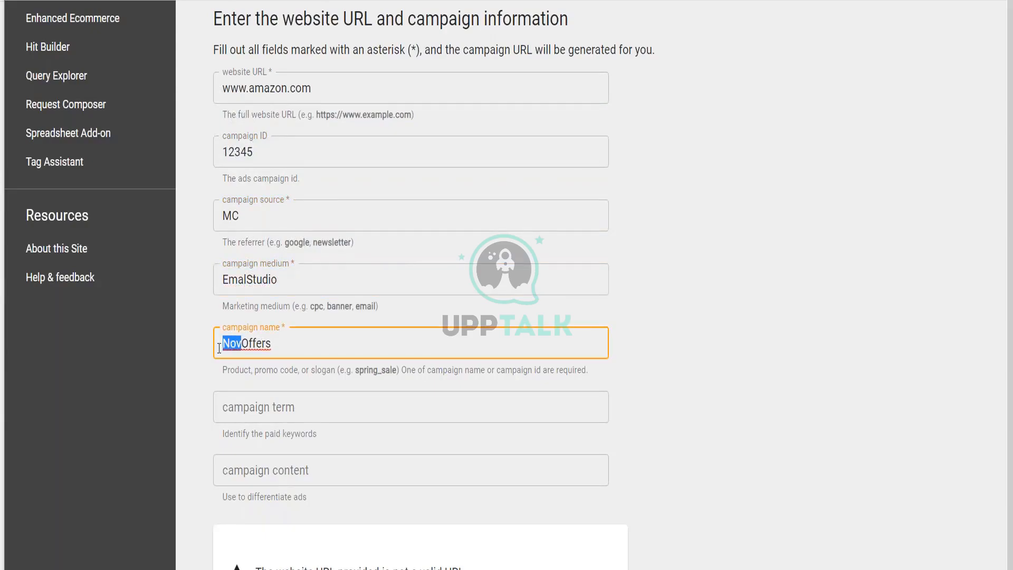
pyautogui.write('Feb')
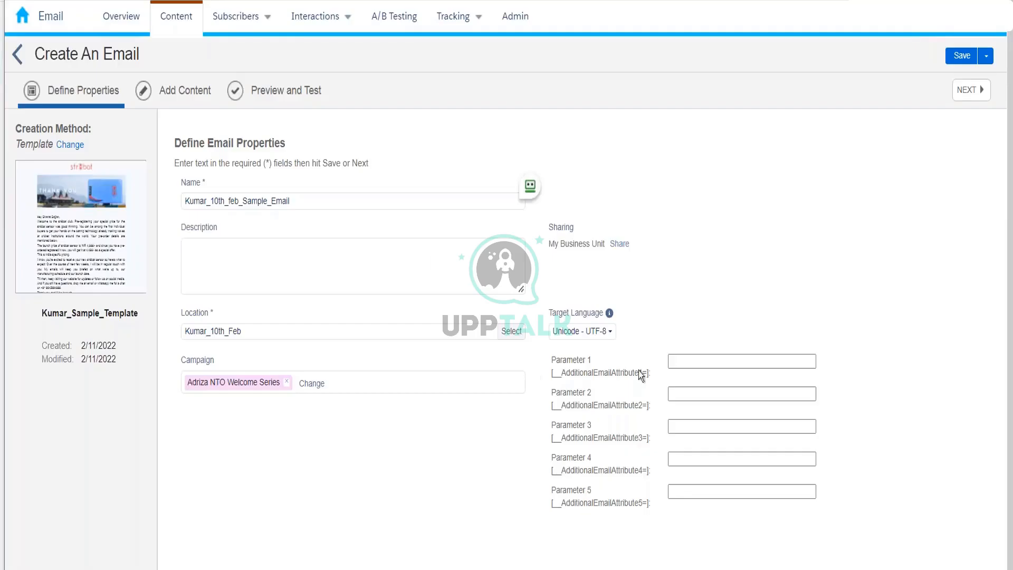
# Fill Parameter 1 with MC and Parameter 2 with EmailStudio.
pyautogui.click(683, 365)
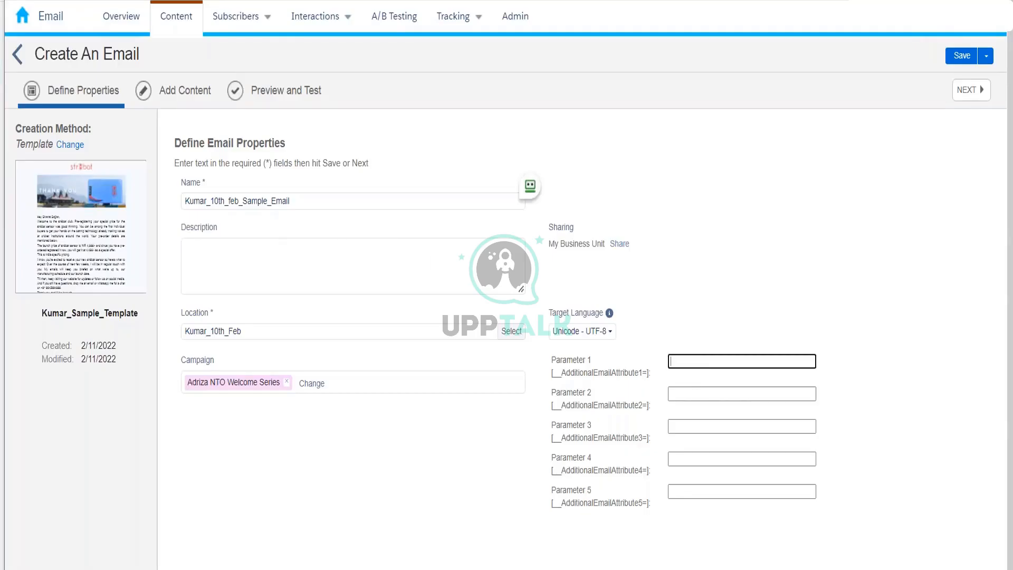
pyautogui.write('MC')
pyautogui.click(694, 393)
pyautogui.write('Email')
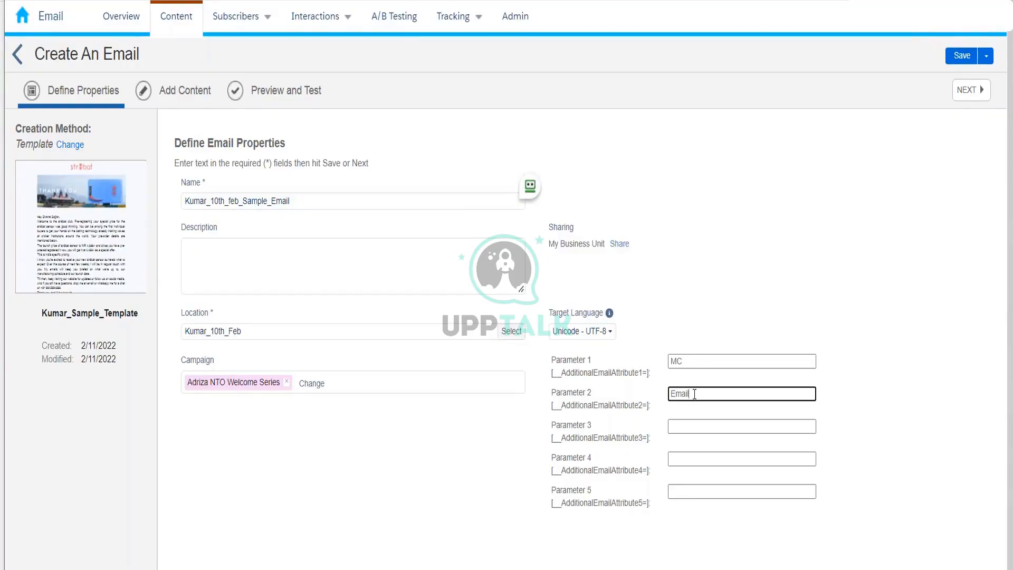
pyautogui.write('Studio')
# Fill Parameter 3 with FebOffers and Parameter 4 with 12345.
pyautogui.rightClick(696, 427)
pyautogui.press('Escape')
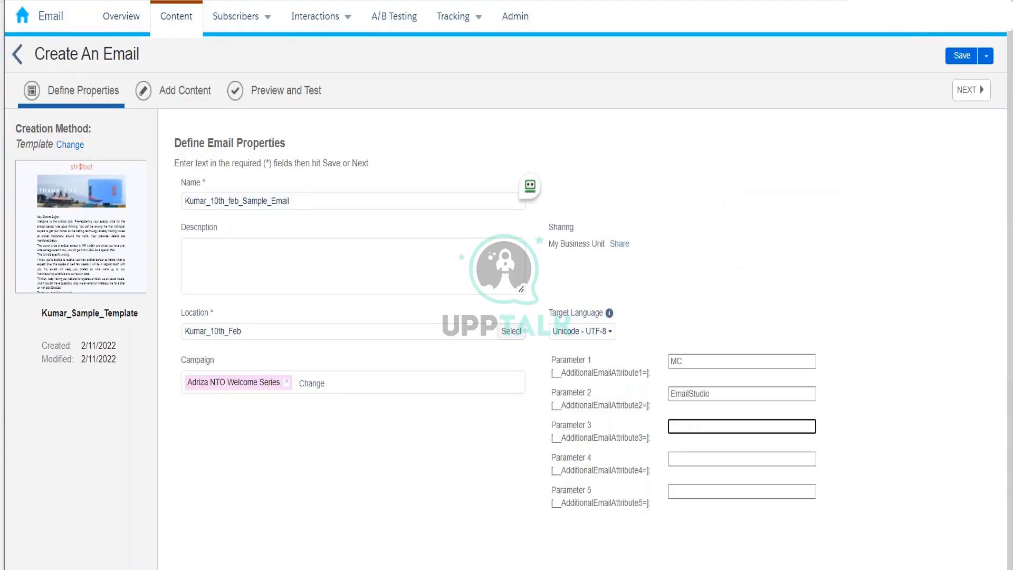
pyautogui.write('FebOffers')
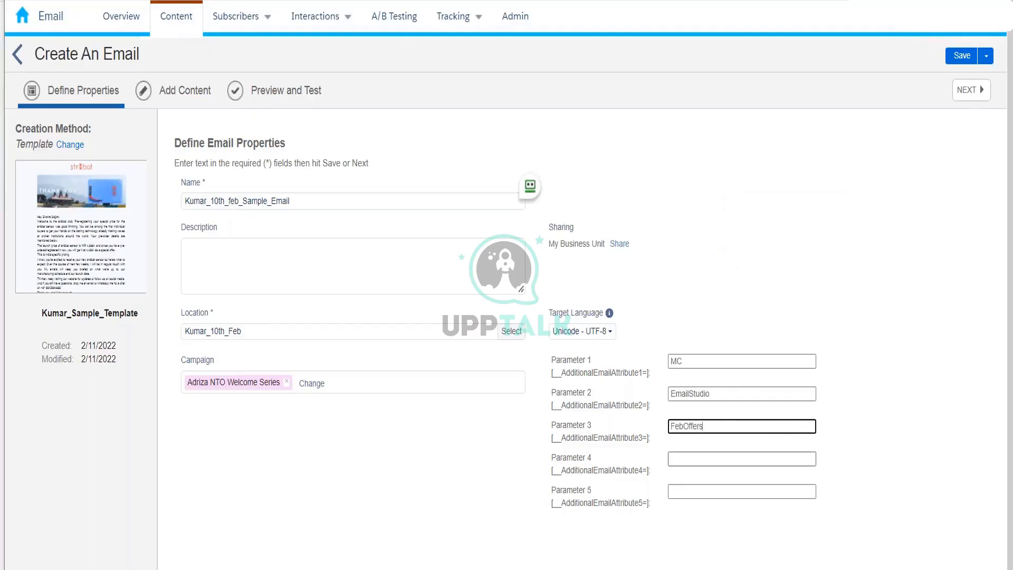
pyautogui.rightClick(695, 456)
pyautogui.click(679, 458)
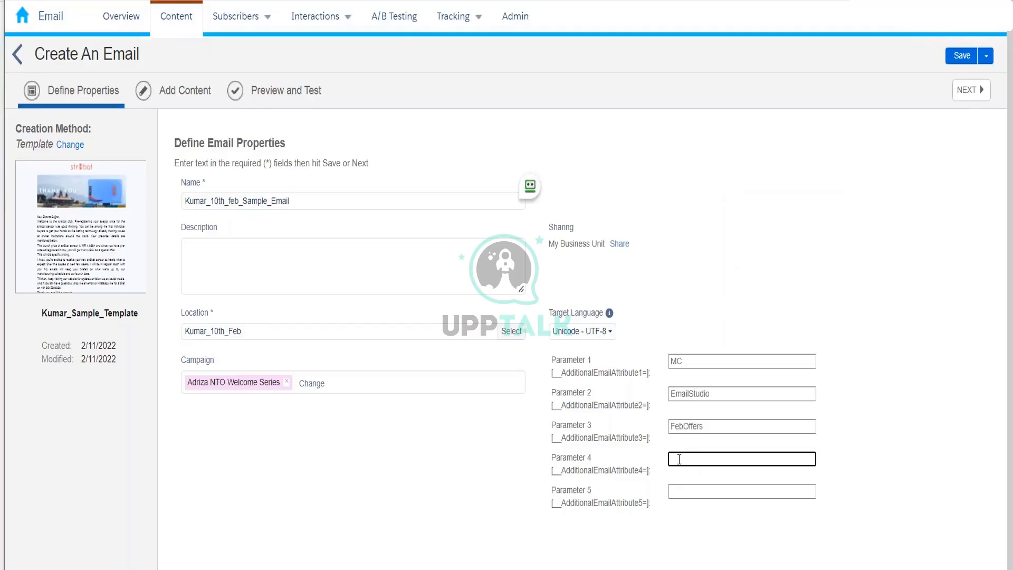
pyautogui.write('12345')
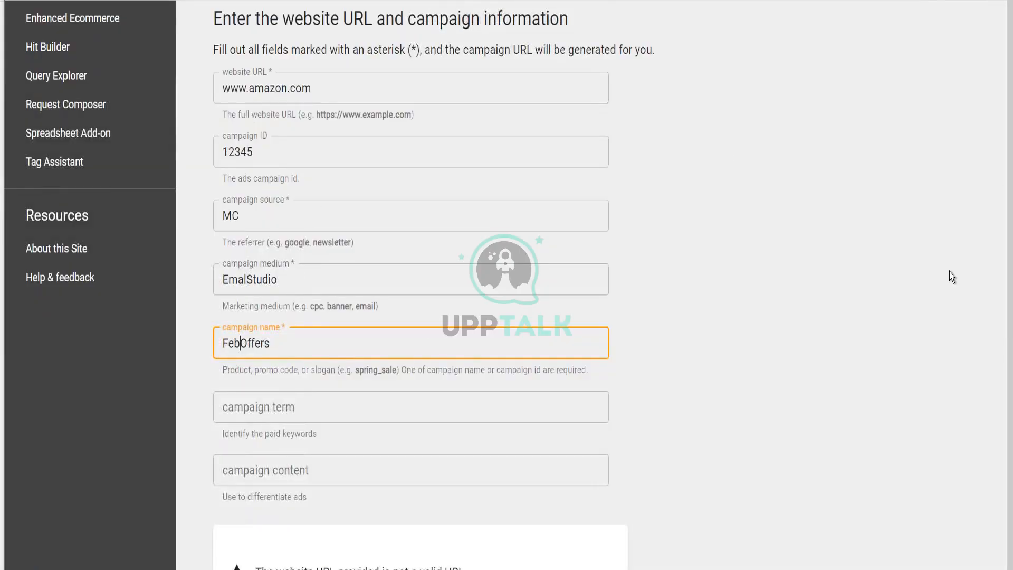
pyautogui.scroll(-14, 950, 272)
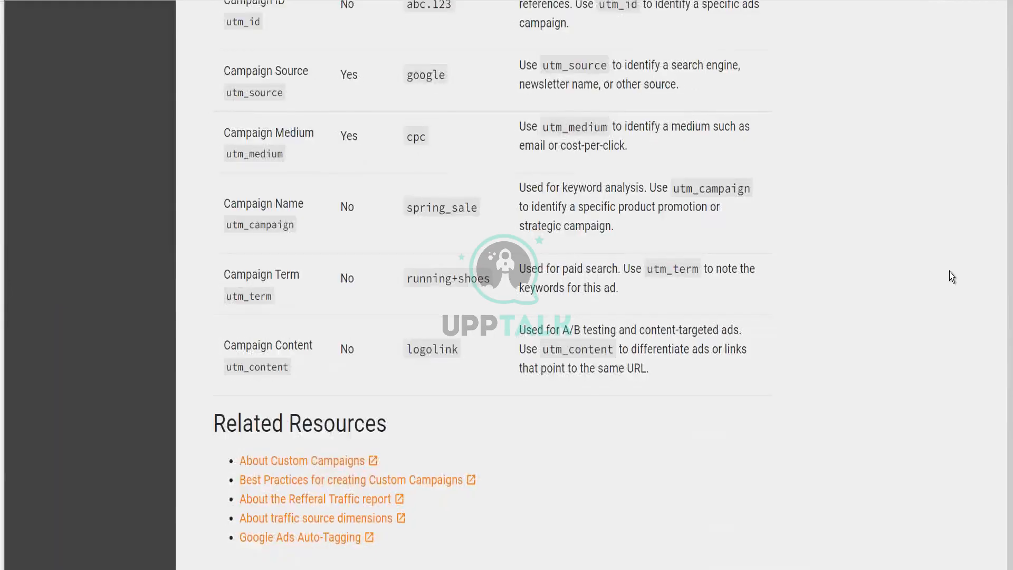
pyautogui.scroll(8, 949, 272)
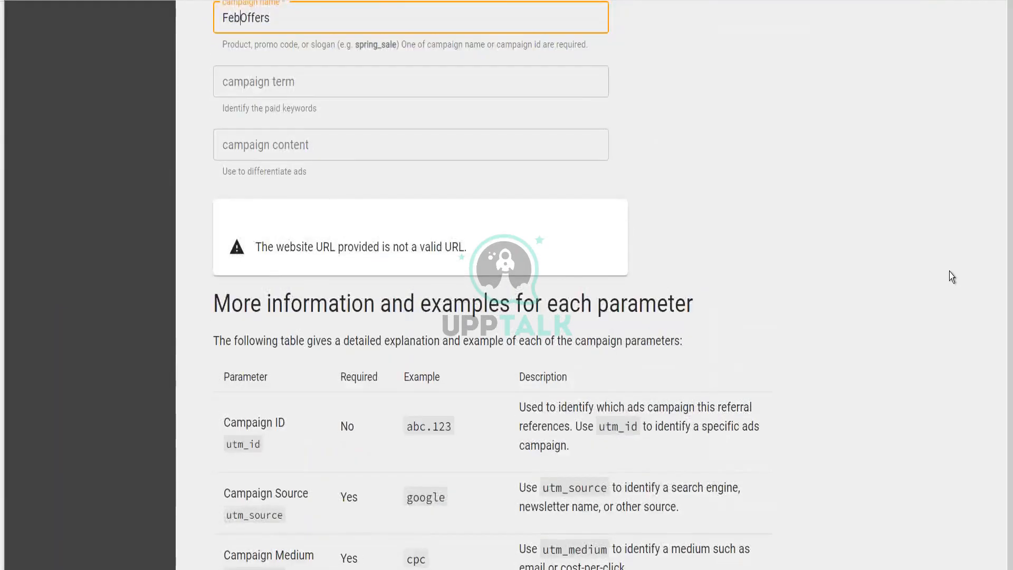
pyautogui.scroll(-2, 948, 271)
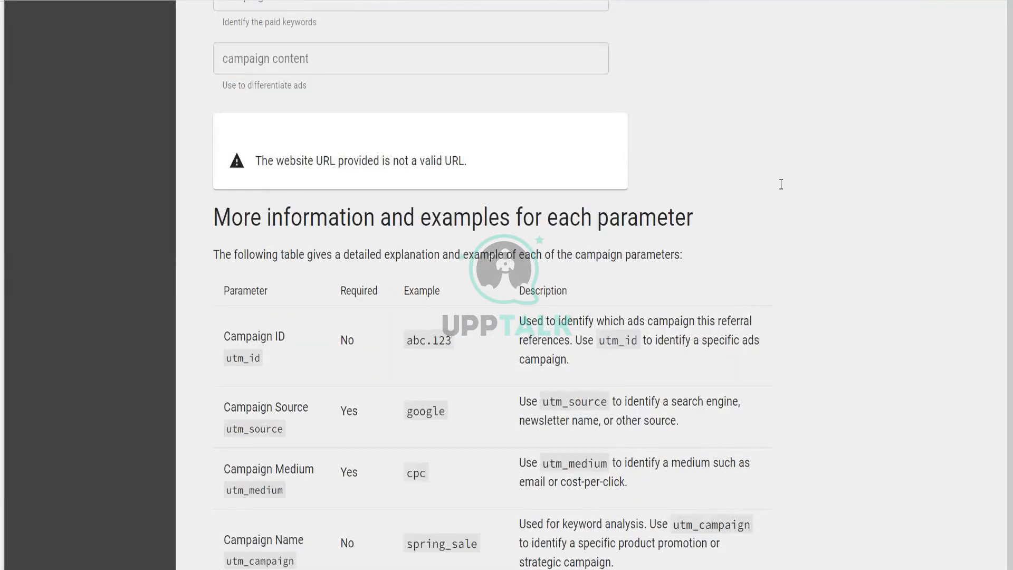
pyautogui.scroll(12, 781, 184)
pyautogui.click(337, 182)
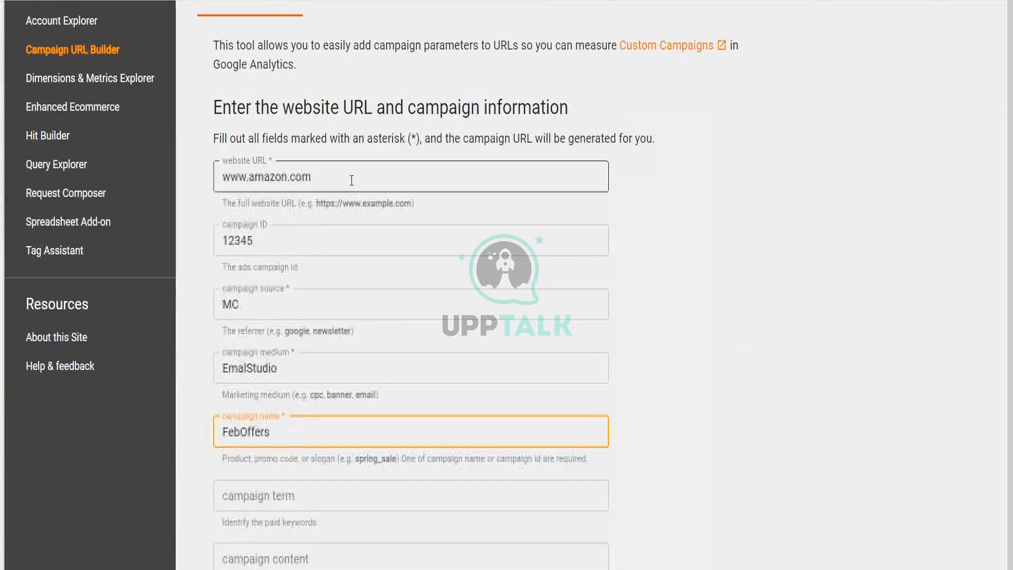
pyautogui.click(306, 240)
pyautogui.doubleClick(300, 240)
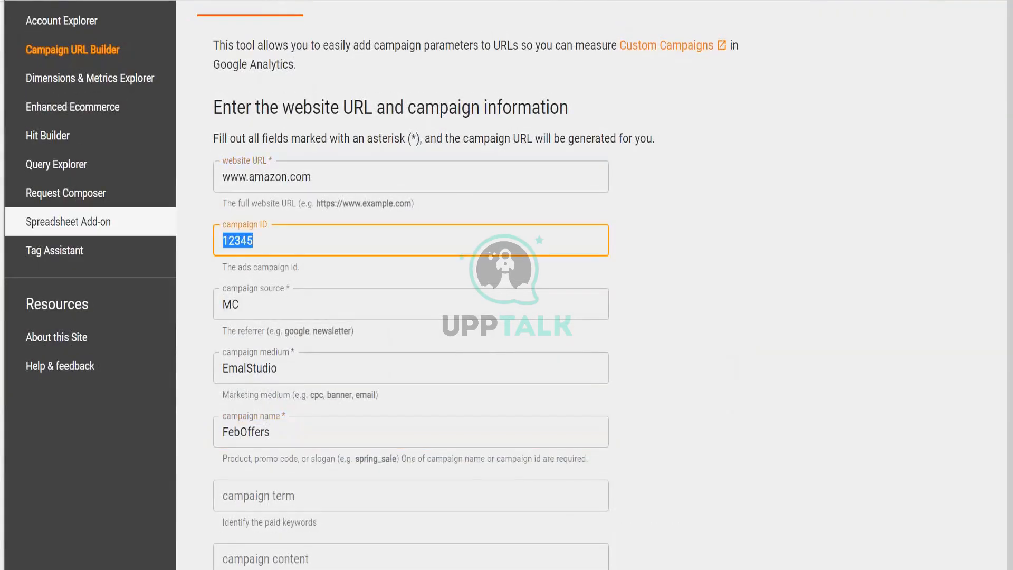
pyautogui.scroll(3, 336, 342)
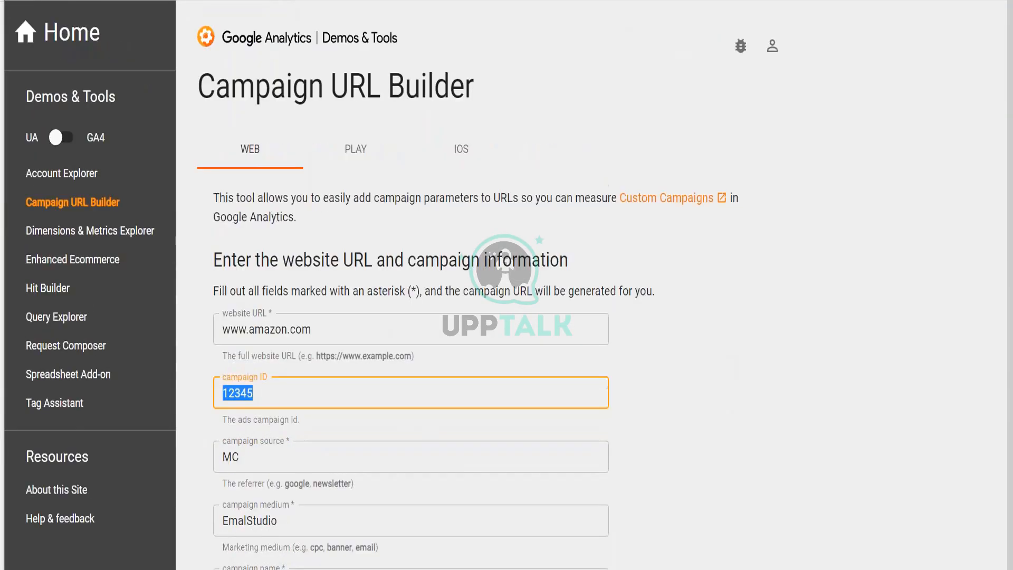
pyautogui.scroll(-10, 506, 285)
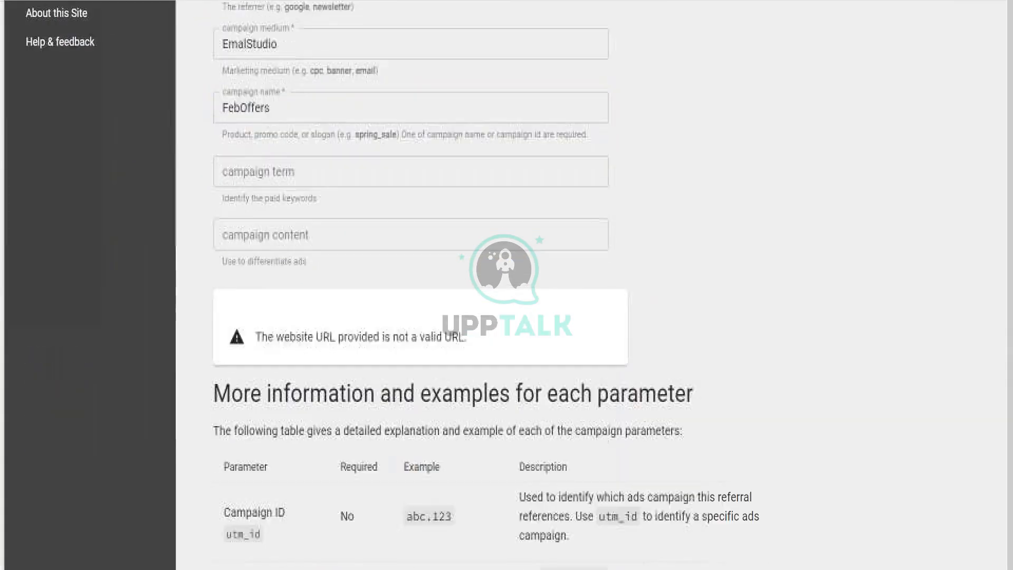
pyautogui.scroll(8, 331, 54)
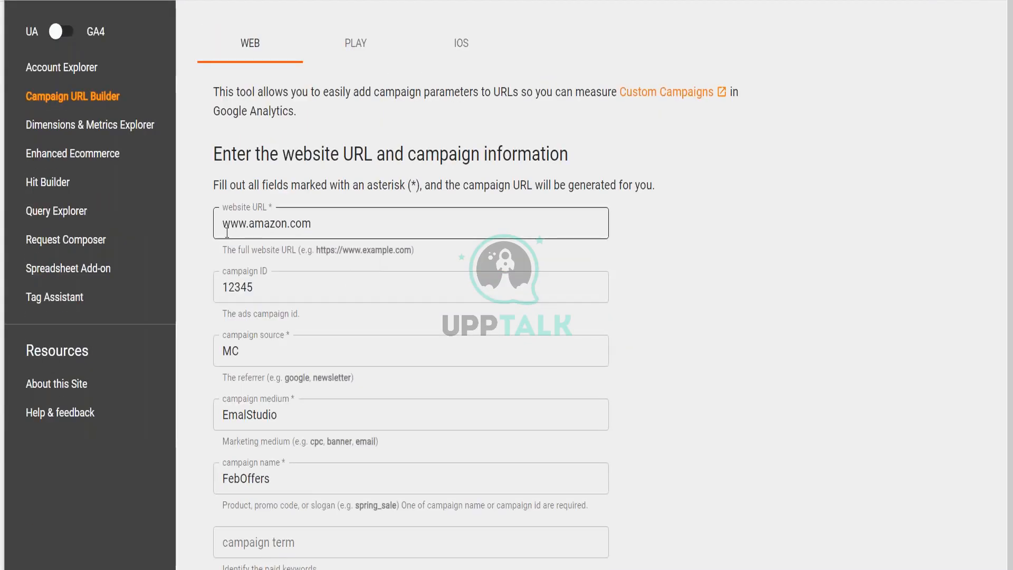
pyautogui.click(261, 235)
pyautogui.write('https://')
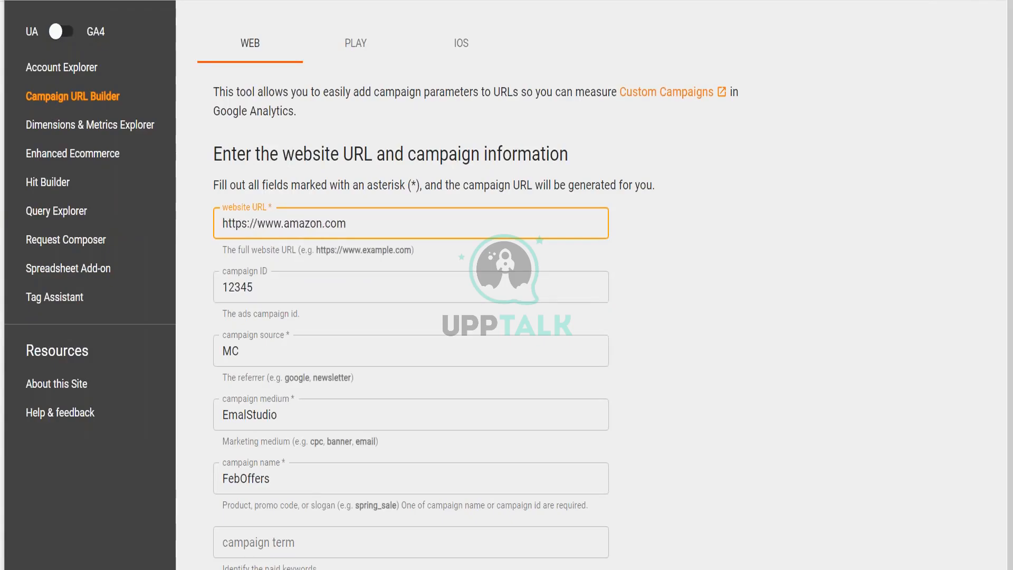
pyautogui.click(278, 264)
# Copy the generated campaign URL ending utm_campaign=FebOffers&utm_id=12345.
pyautogui.scroll(-12, 279, 264)
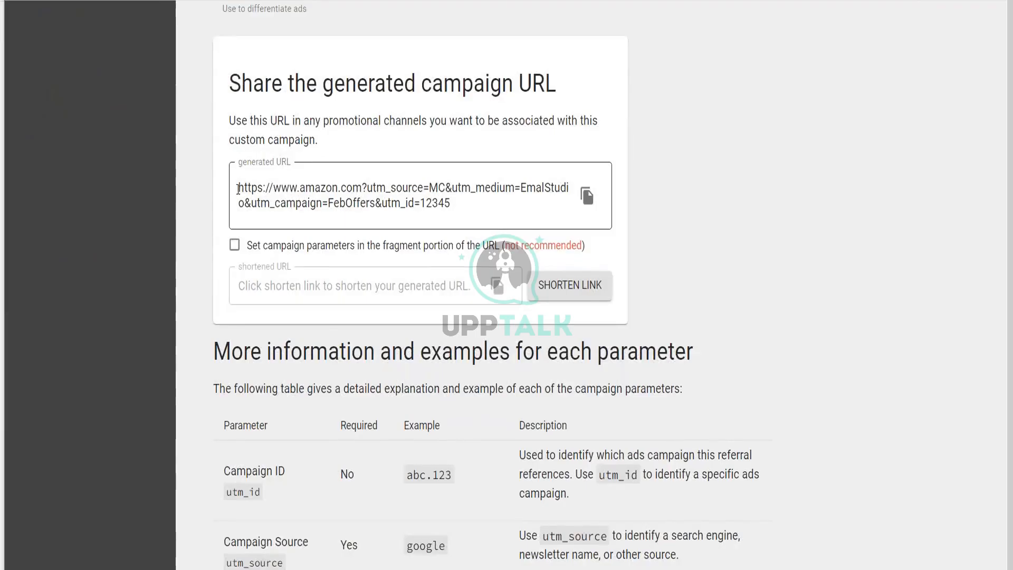
pyautogui.click(275, 185)
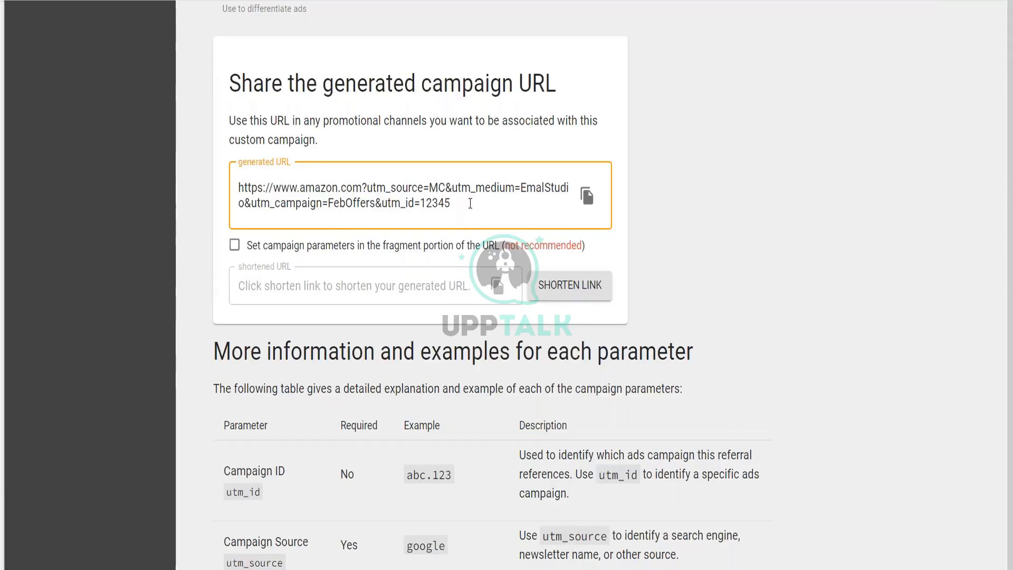
pyautogui.click(586, 207)
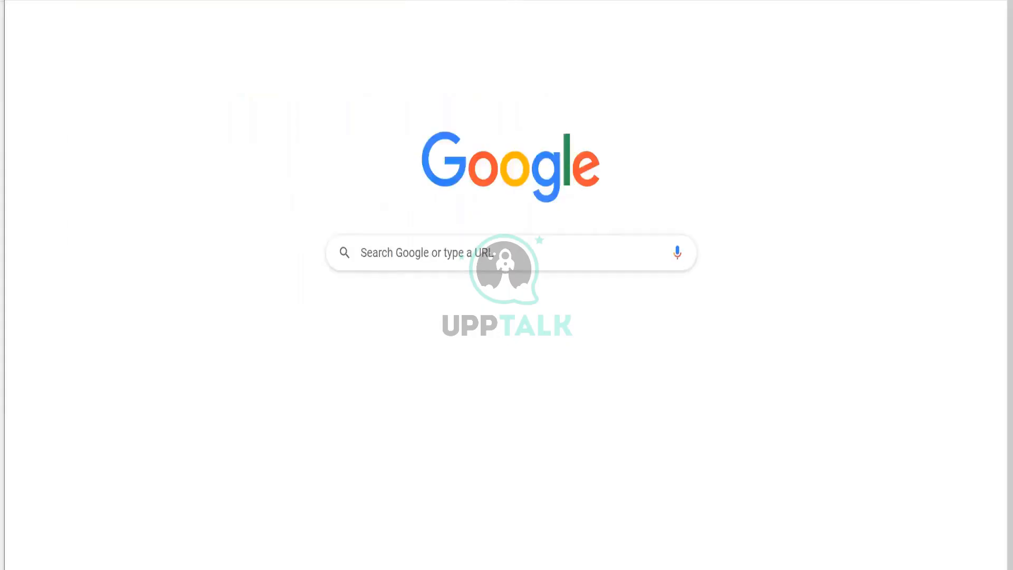
# Paste the copied campaign URL into the address bar and load it.
pyautogui.hotkey('ctrl', 'l')
pyautogui.hotkey('ctrl', 'v')
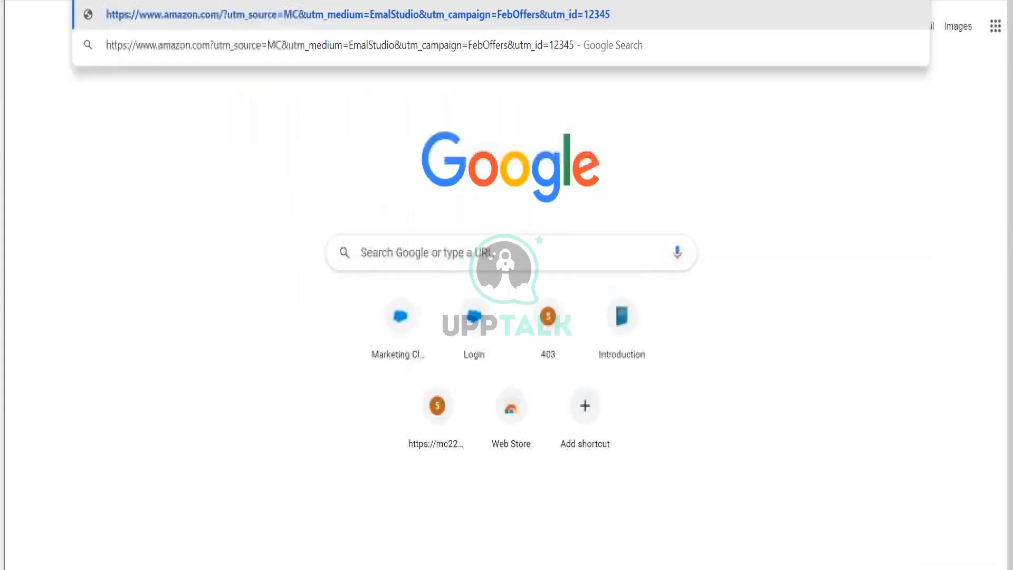
pyautogui.press('Return')
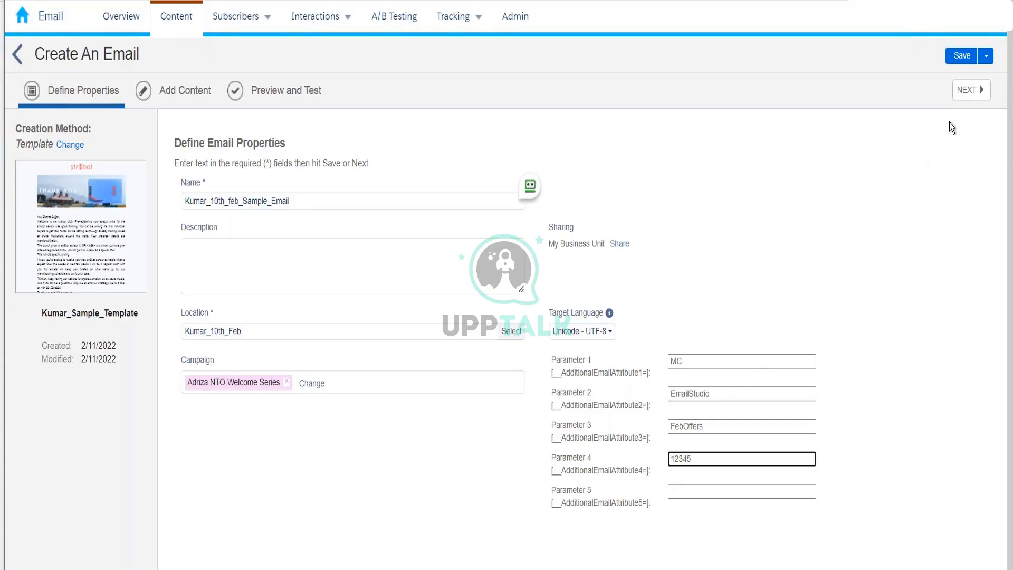
# Confirm the Define Properties parameters MC, EmailStudio, FebOffers, 12345 and continue to content.
pyautogui.click(967, 100)
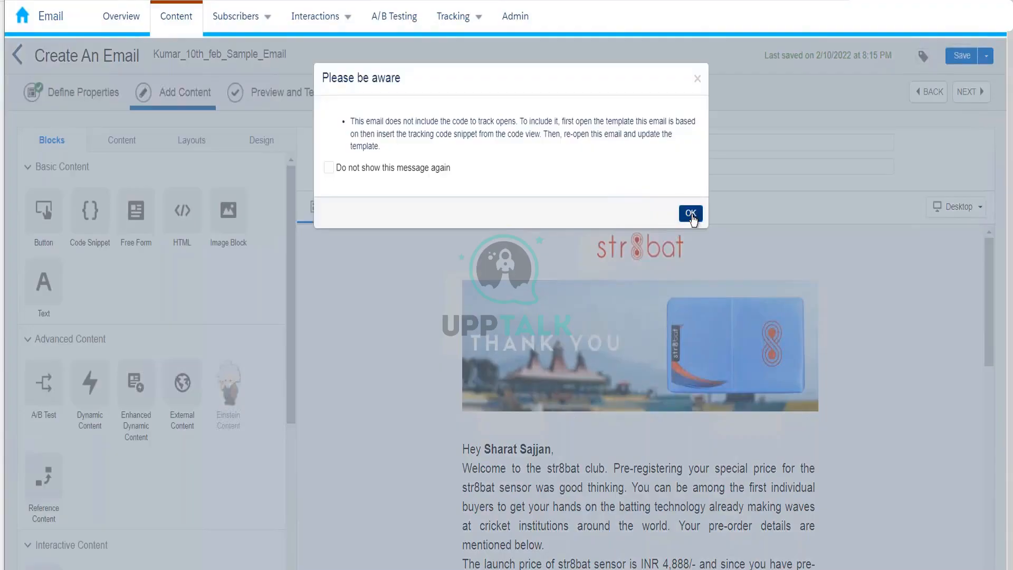
# Dismiss the notice and try dragging a Button block and a One Column layout into the email.
pyautogui.click(691, 214)
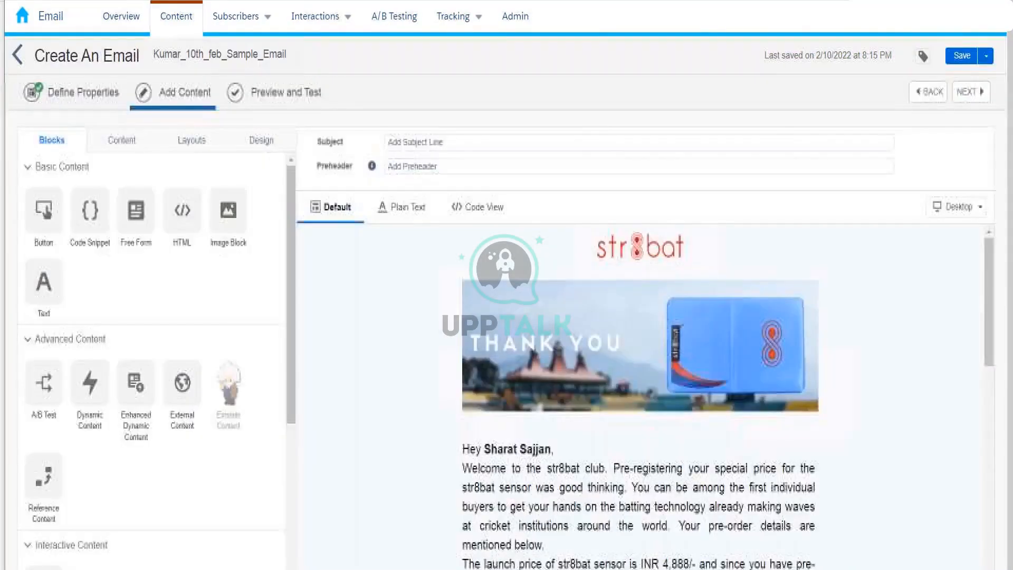
pyautogui.moveTo(990, 261); pyautogui.dragTo(1001, 530)
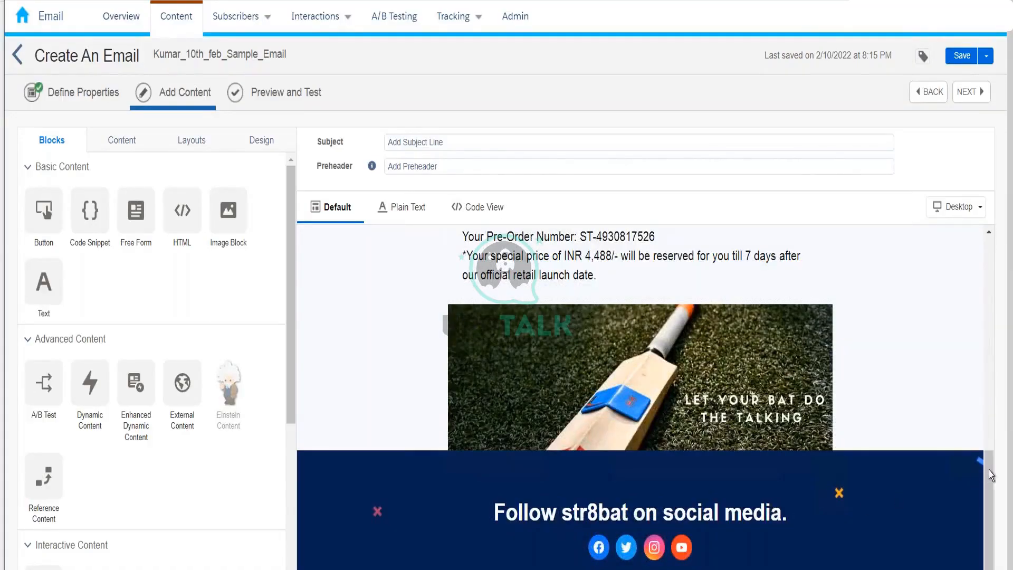
pyautogui.scroll(15, 999, 384)
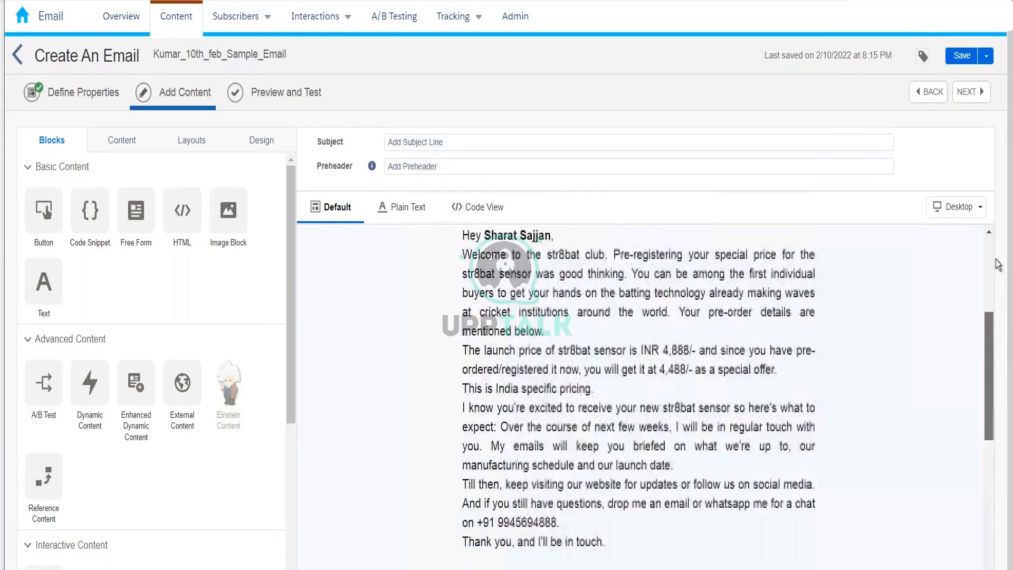
pyautogui.moveTo(45, 207); pyautogui.dragTo(540, 414)
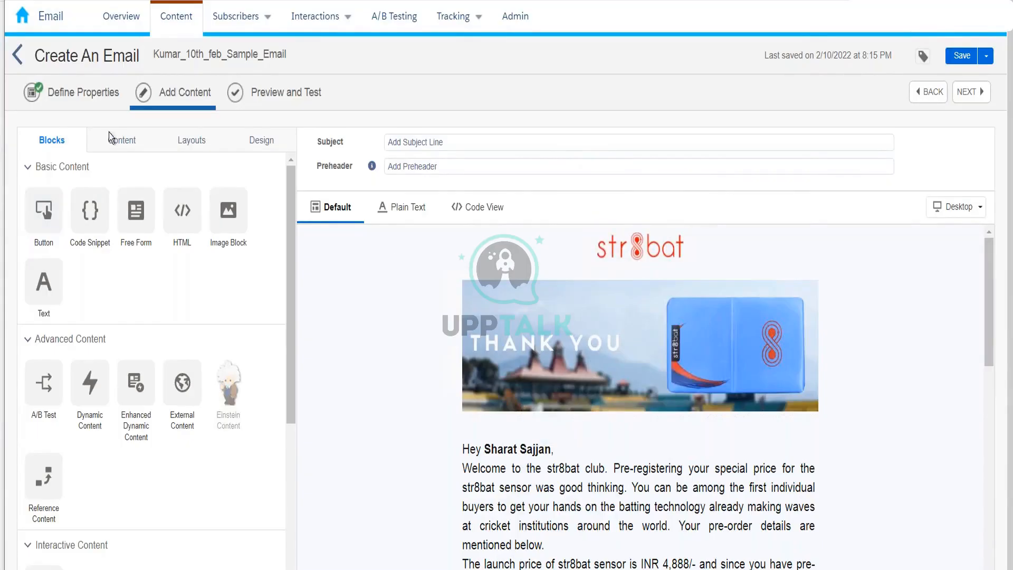
pyautogui.click(196, 144)
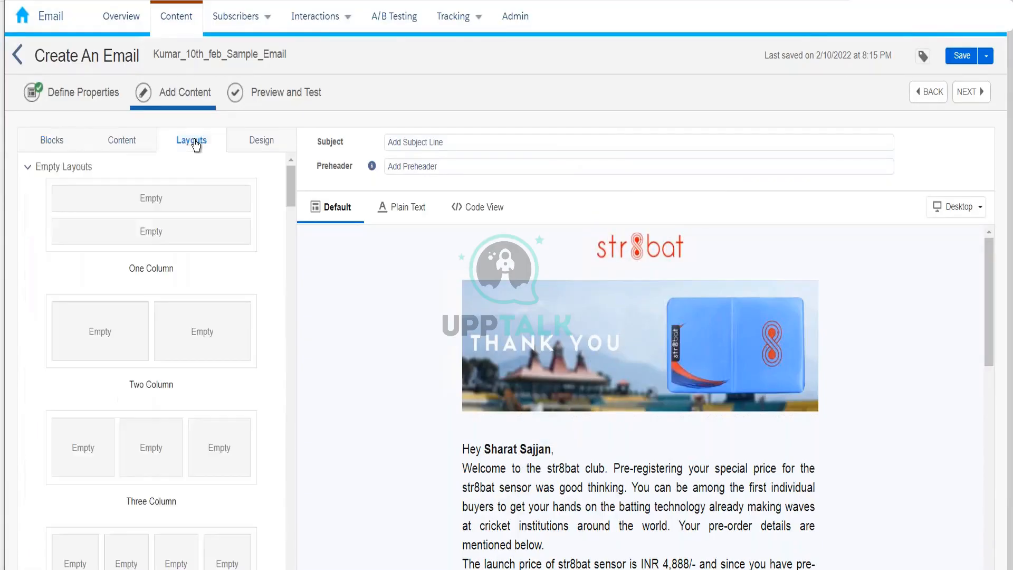
pyautogui.moveTo(190, 195); pyautogui.dragTo(159, 204)
# Create a new Email Message from the BASIC 1-3-1 Column Image template.
pyautogui.click(20, 54)
pyautogui.click(975, 56)
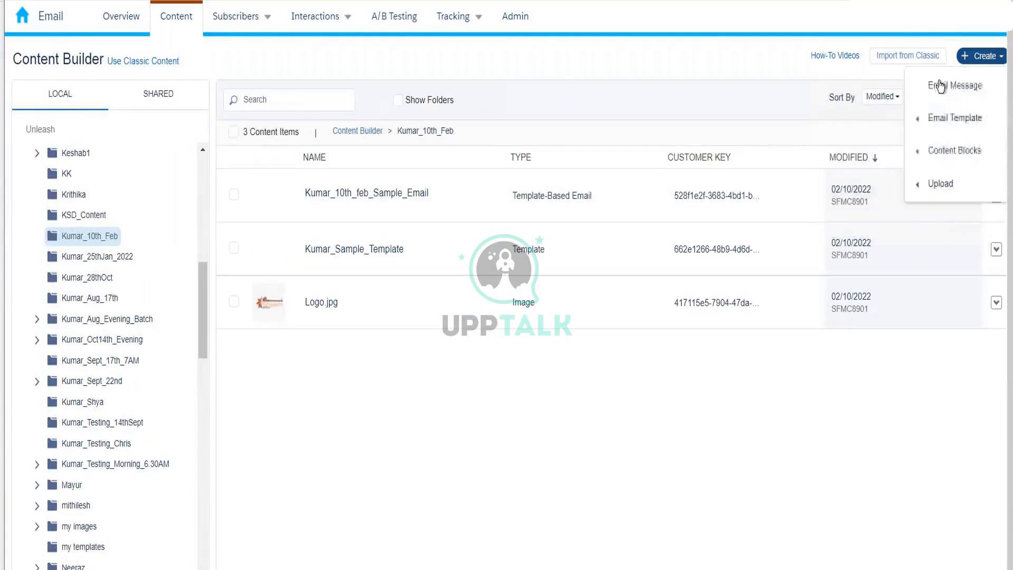
pyautogui.click(937, 87)
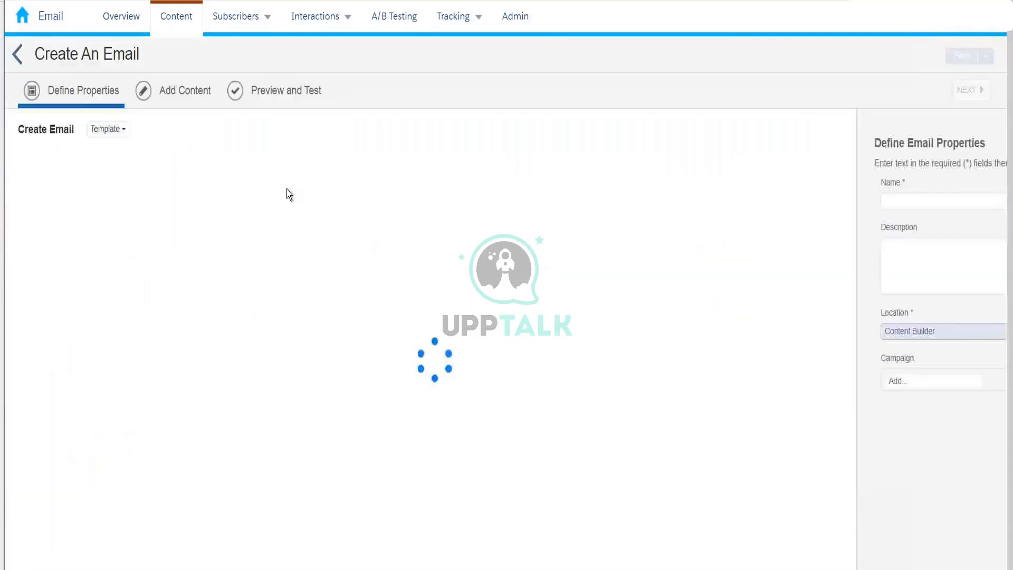
pyautogui.click(120, 130)
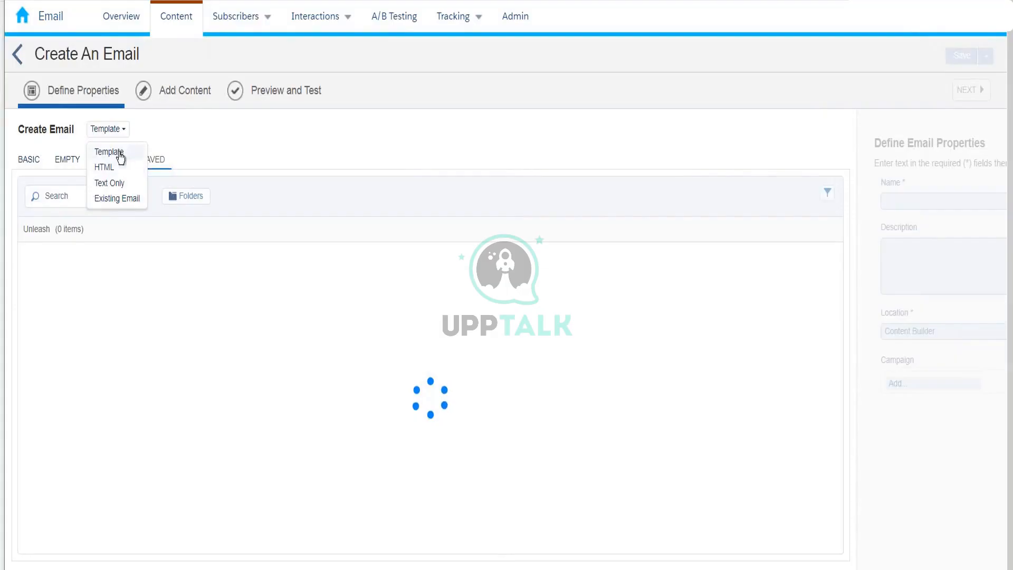
pyautogui.click(152, 180)
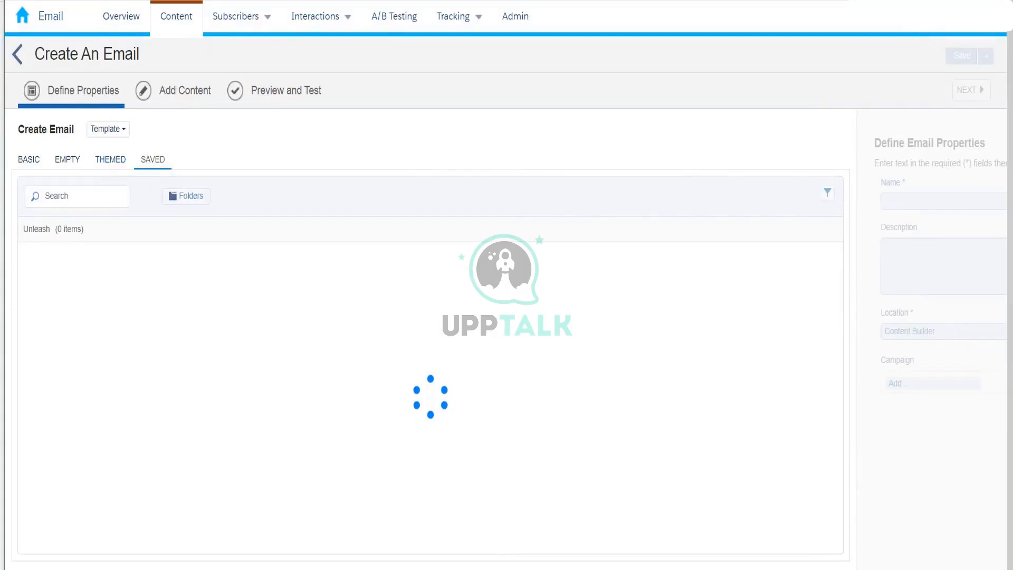
pyautogui.click(37, 165)
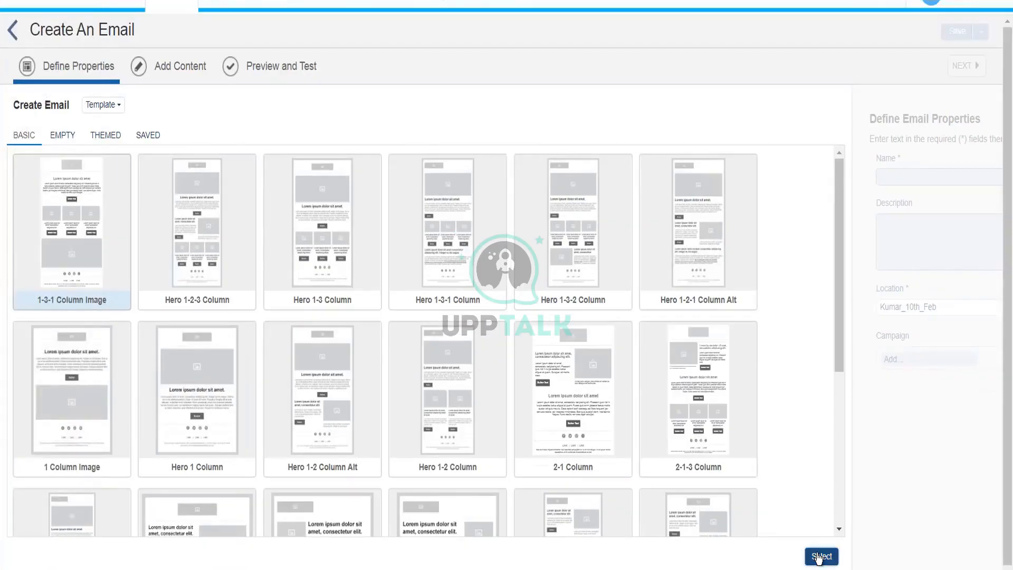
pyautogui.click(818, 557)
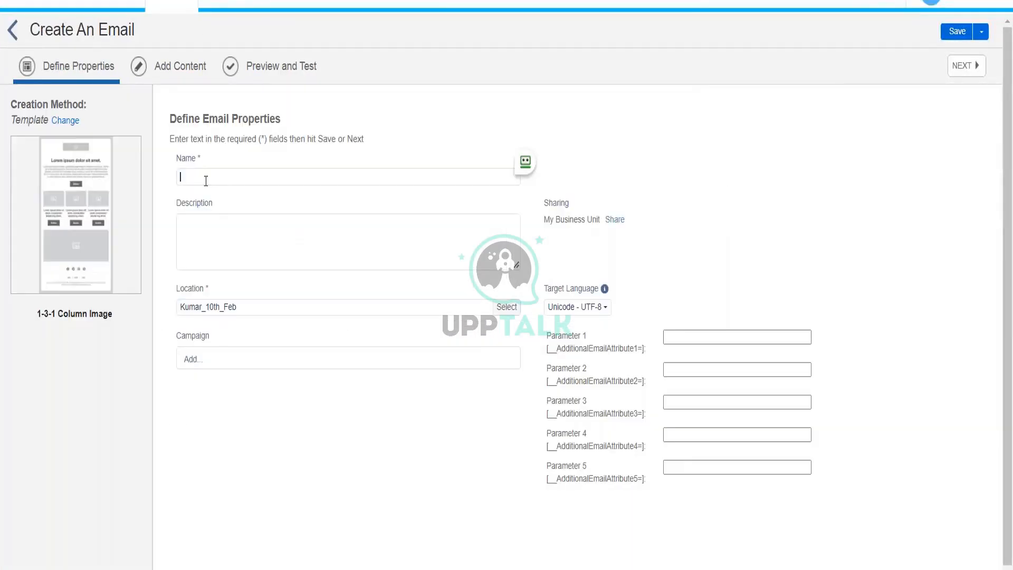
# Enter Test_Feb2022 as the email name and save its properties.
pyautogui.click(205, 181)
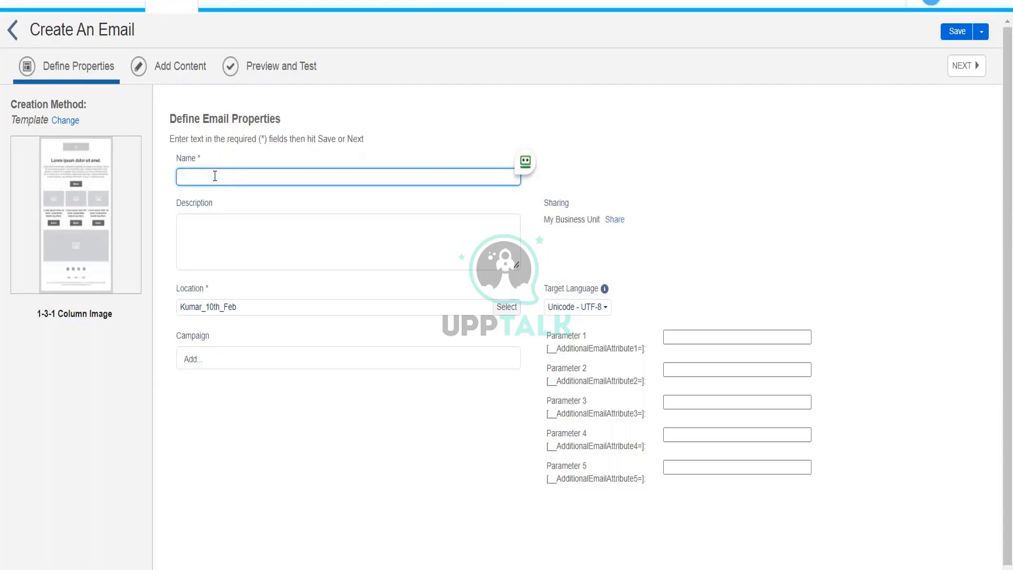
pyautogui.write('Feb2022')
pyautogui.press('Home')
pyautogui.write('Test_')
pyautogui.click(966, 65)
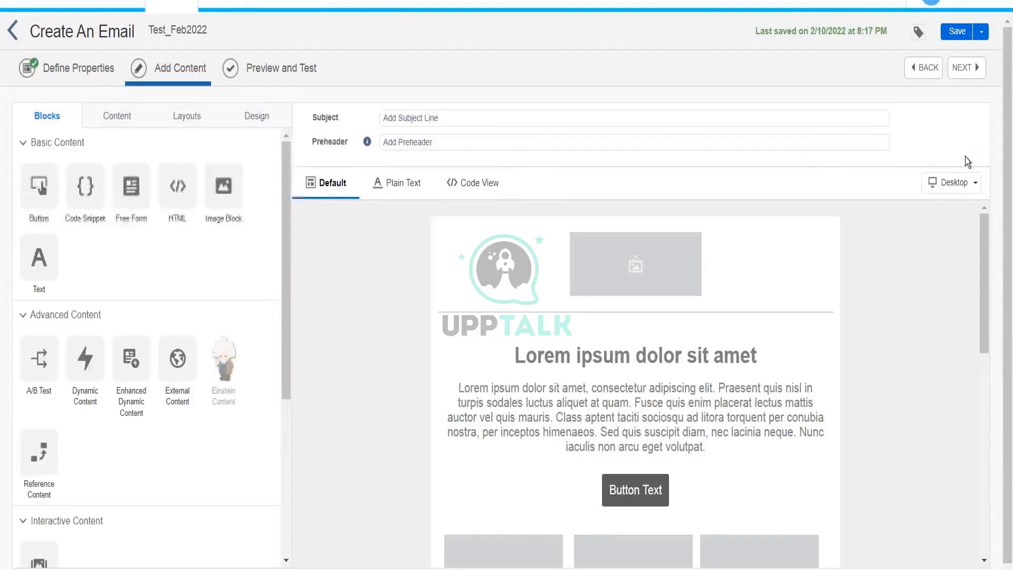
pyautogui.moveTo(986, 231); pyautogui.dragTo(982, 201)
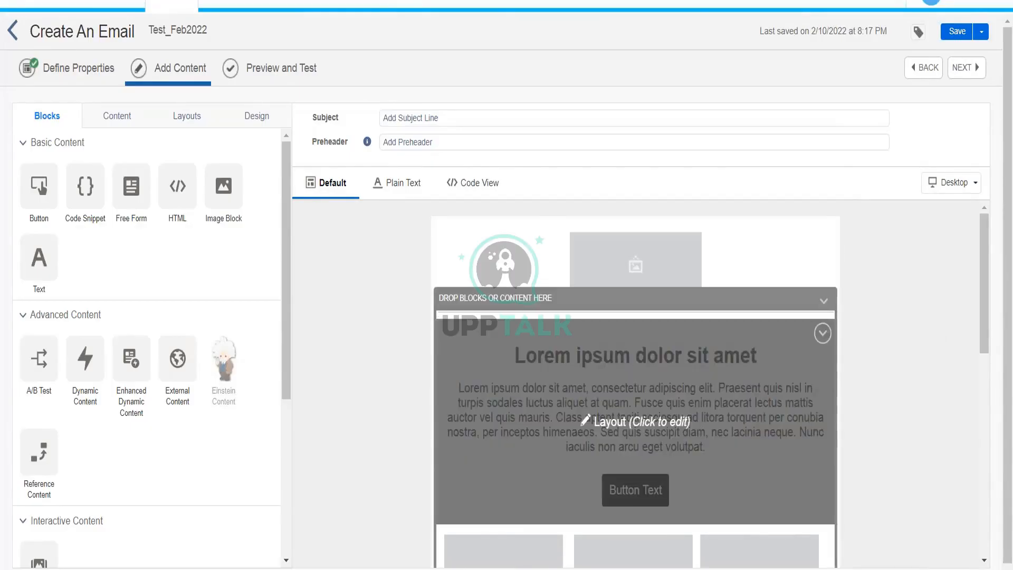
pyautogui.click(667, 431)
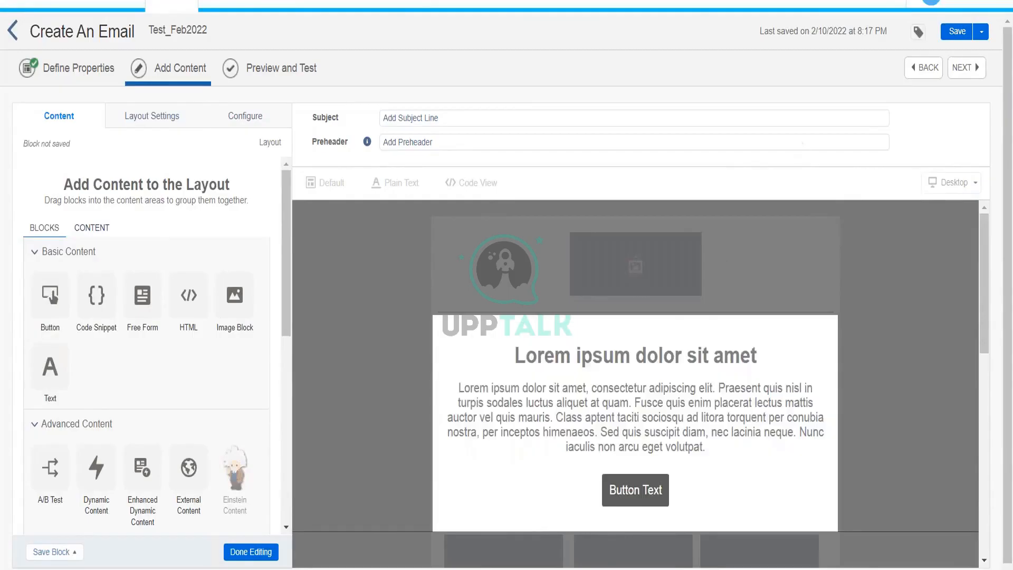
pyautogui.click(246, 551)
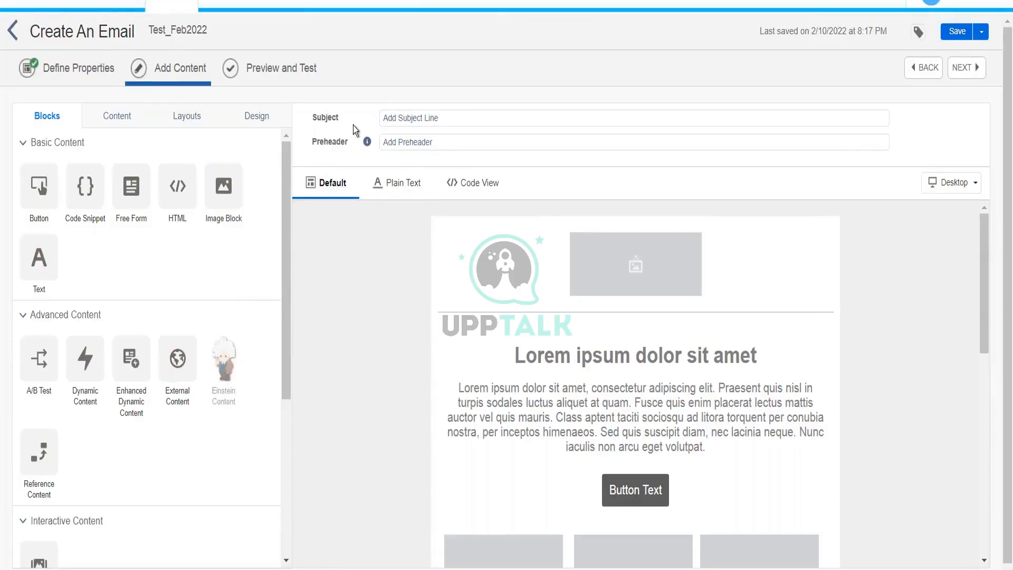
# Set the email subject to 'Claim your 50% off using this code XYZBKD'.
pyautogui.click(437, 120)
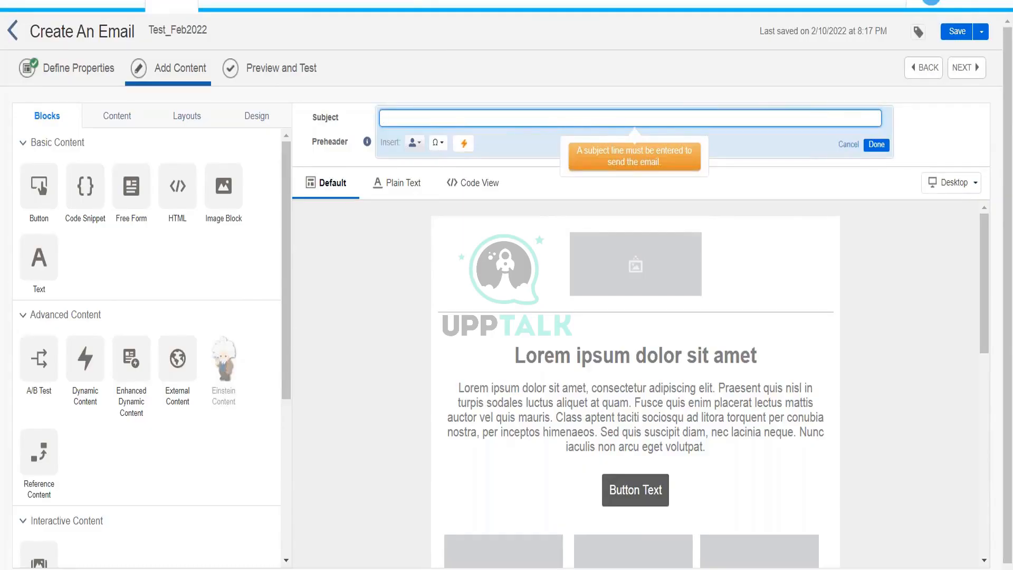
pyautogui.write('Cliam you')
pyautogui.press('BackSpace')
pyautogui.press('BackSpace')
pyautogui.press('BackSpace')
pyautogui.press('BackSpace')
pyautogui.press('BackSpace')
pyautogui.press('BackSpace')
pyautogui.press('BackSpace')
pyautogui.write('aim ou')
pyautogui.write('your')
pyautogui.write(' 50% ')
pyautogui.write('off using ')
pyautogui.write('this code')
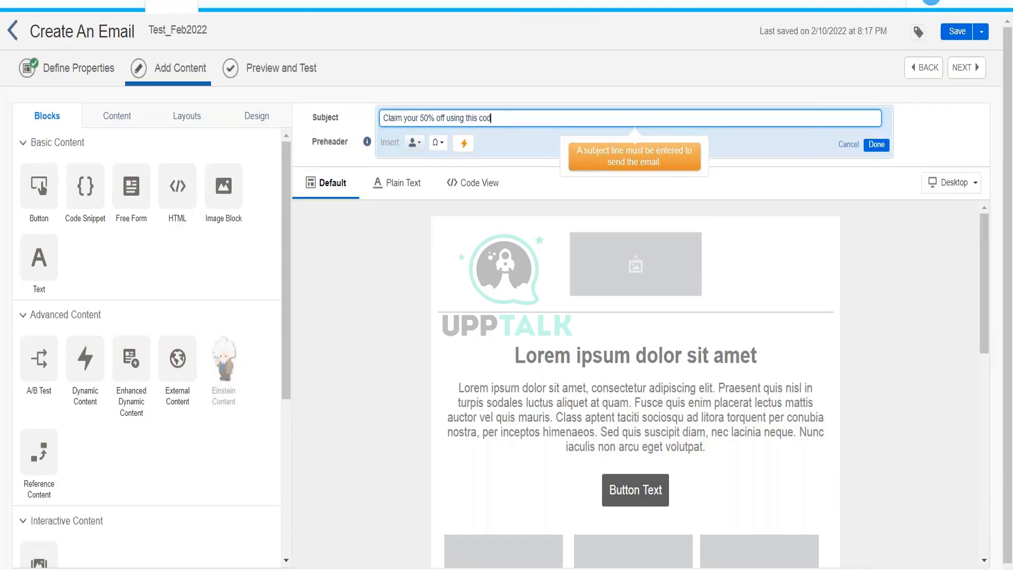
pyautogui.write(' XYZBKD')
pyautogui.click(876, 145)
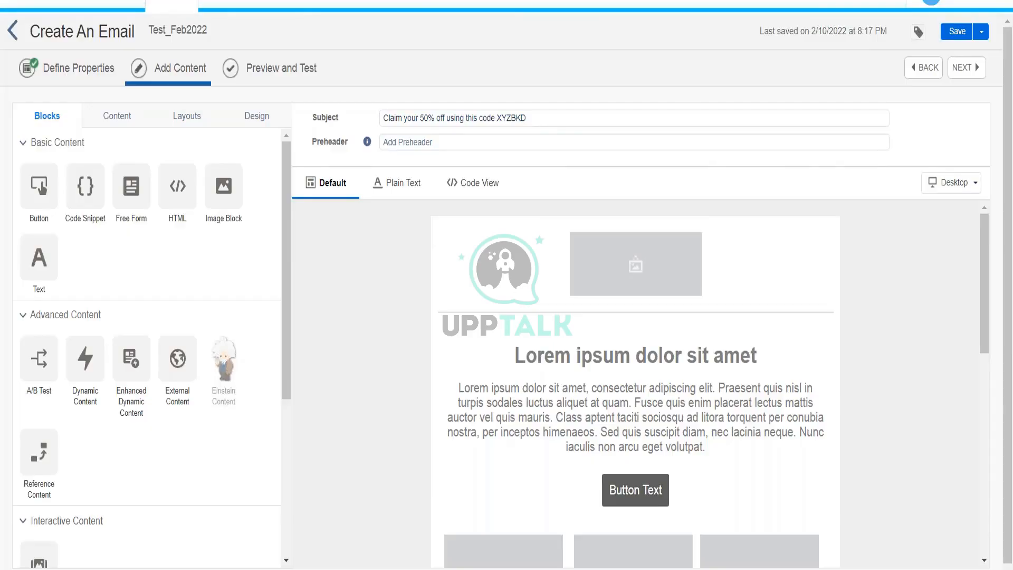
# Type the preheader text 'Offer only valid for two days'.
pyautogui.click(443, 143)
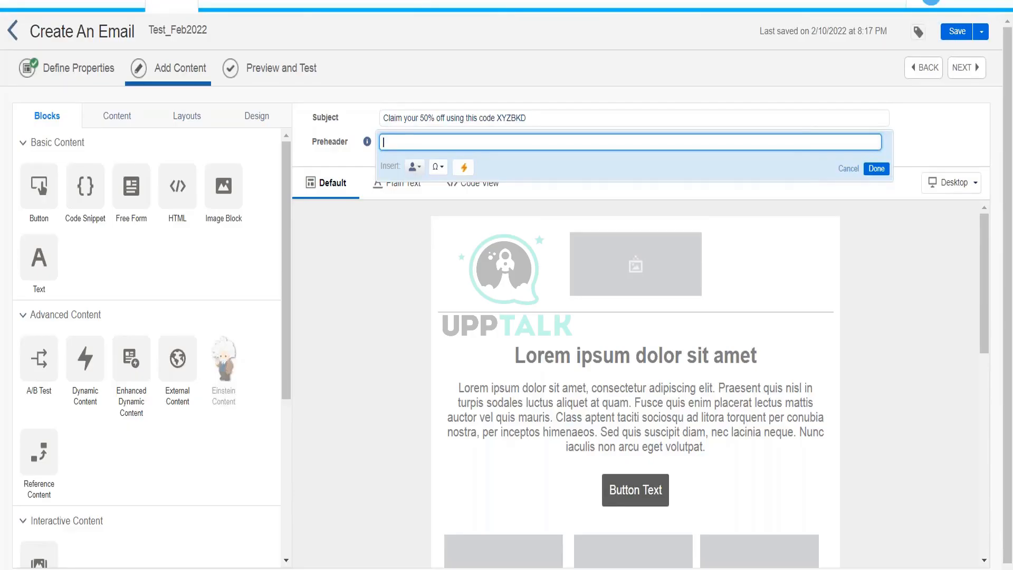
pyautogui.write('Offer only ')
pyautogui.write('valu')
pyautogui.write('id o')
pyautogui.press('BackSpace')
pyautogui.write('for two days')
# Commit the preheader 'Offer only valid for two days' with Done.
pyautogui.click(887, 170)
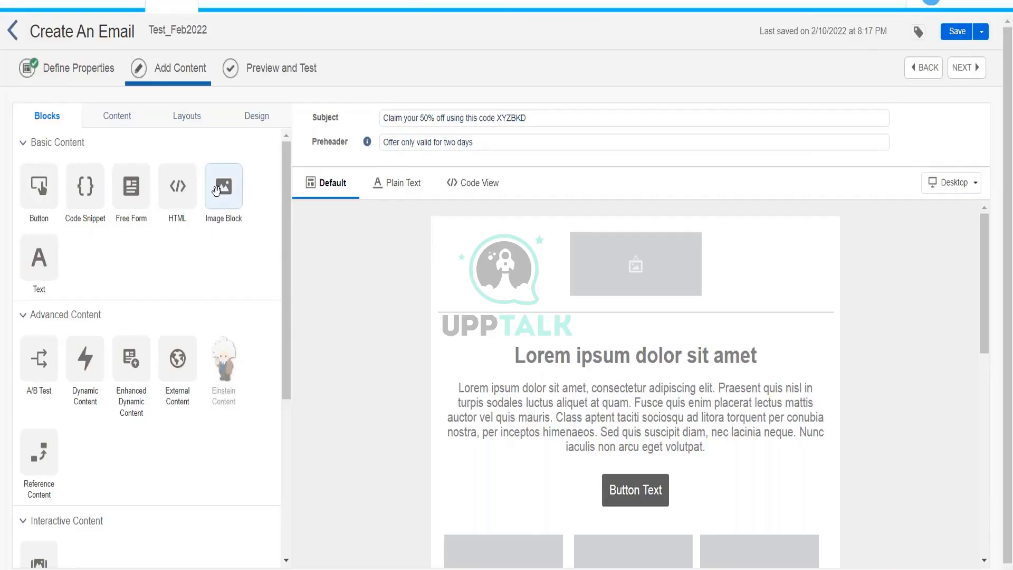
# Add an image block at the top, delete the old empty placeholder, and open the new block.
pyautogui.moveTo(216, 190); pyautogui.dragTo(600, 258)
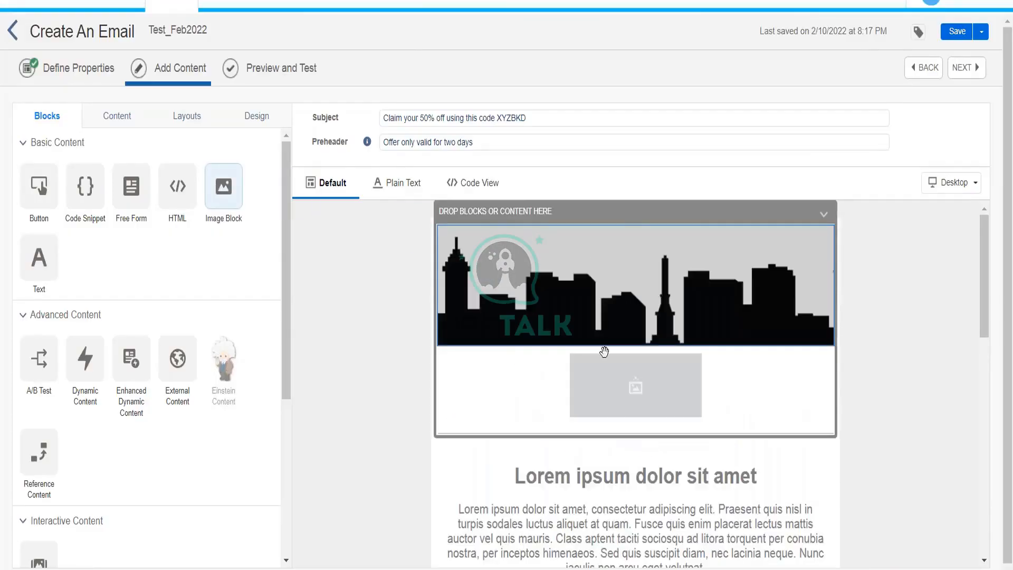
pyautogui.click(611, 383)
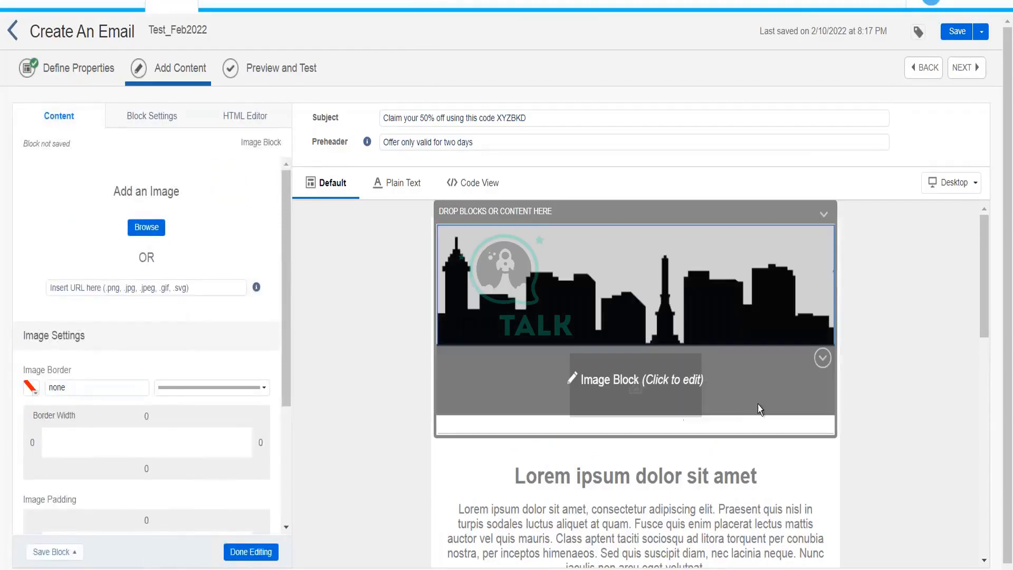
pyautogui.click(822, 359)
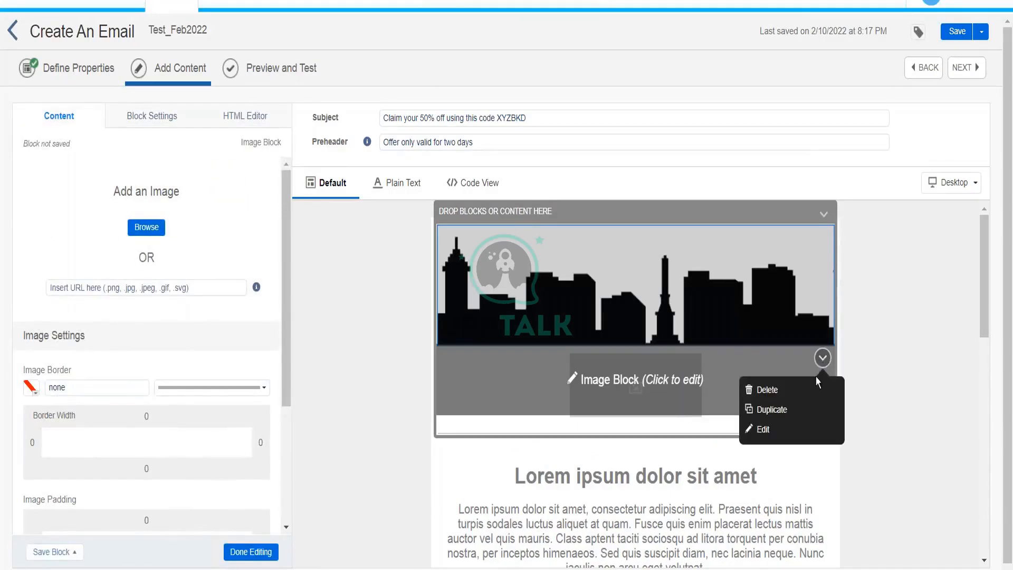
pyautogui.click(807, 392)
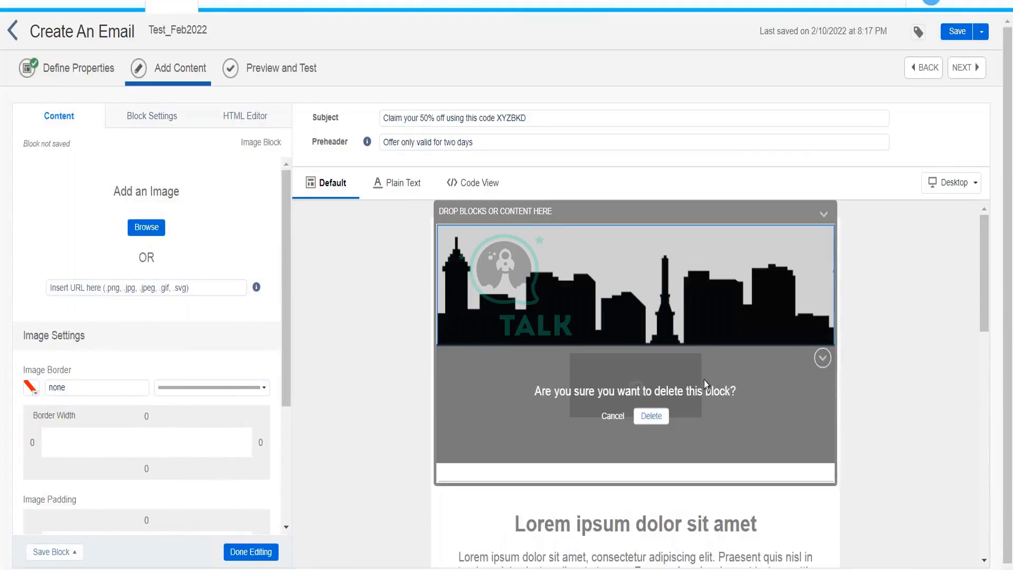
pyautogui.click(649, 416)
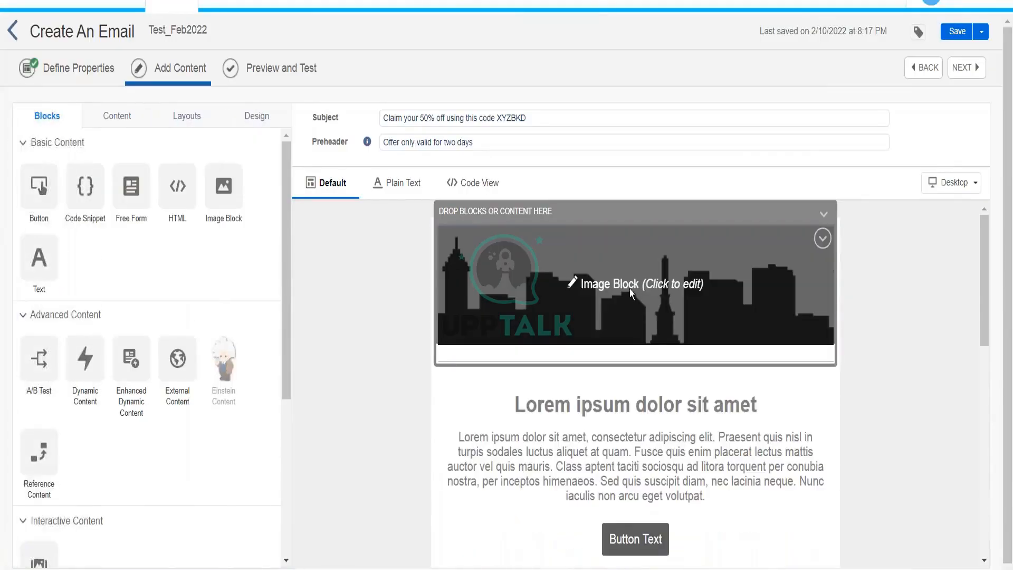
pyautogui.click(630, 293)
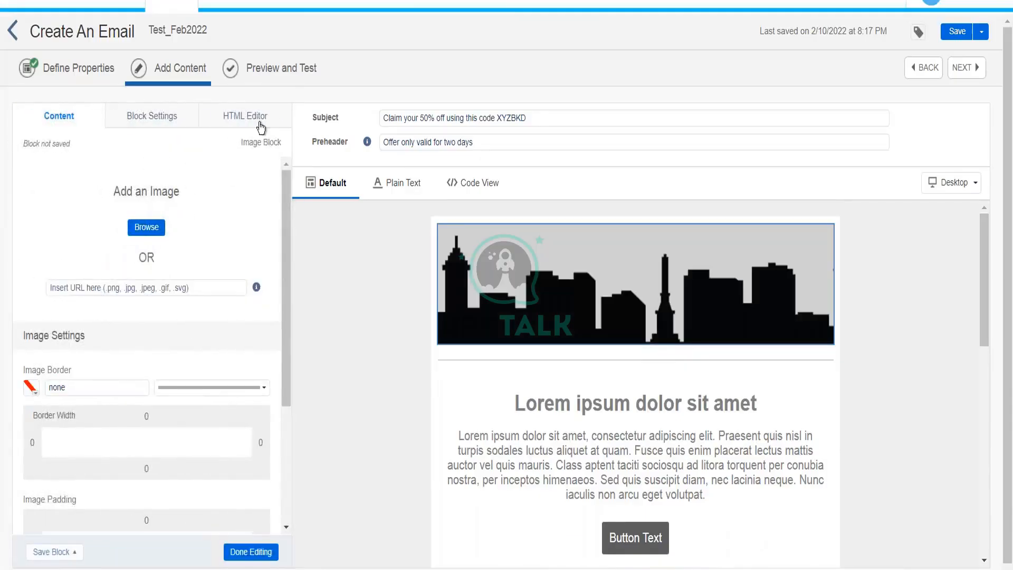
# Insert Logo.jpg from the Kumar_10th_Feb folder into the new image block.
pyautogui.click(132, 233)
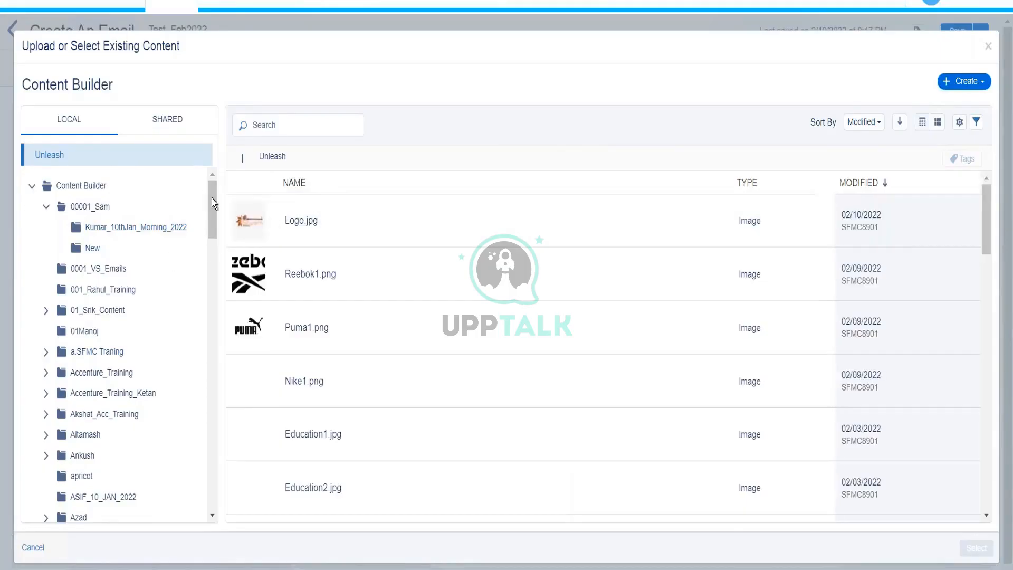
pyautogui.moveTo(211, 198); pyautogui.dragTo(201, 270)
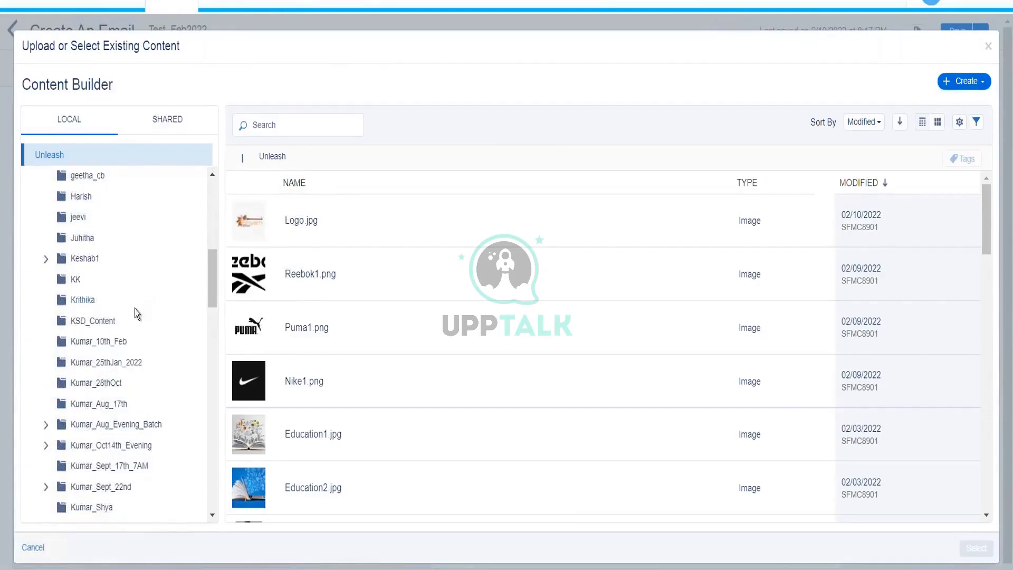
pyautogui.click(99, 341)
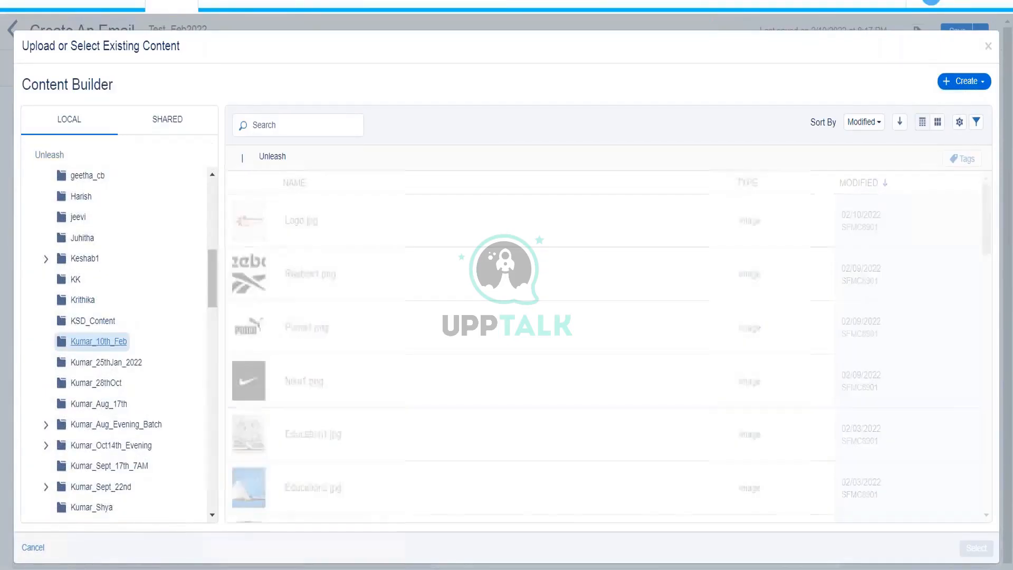
pyautogui.click(310, 235)
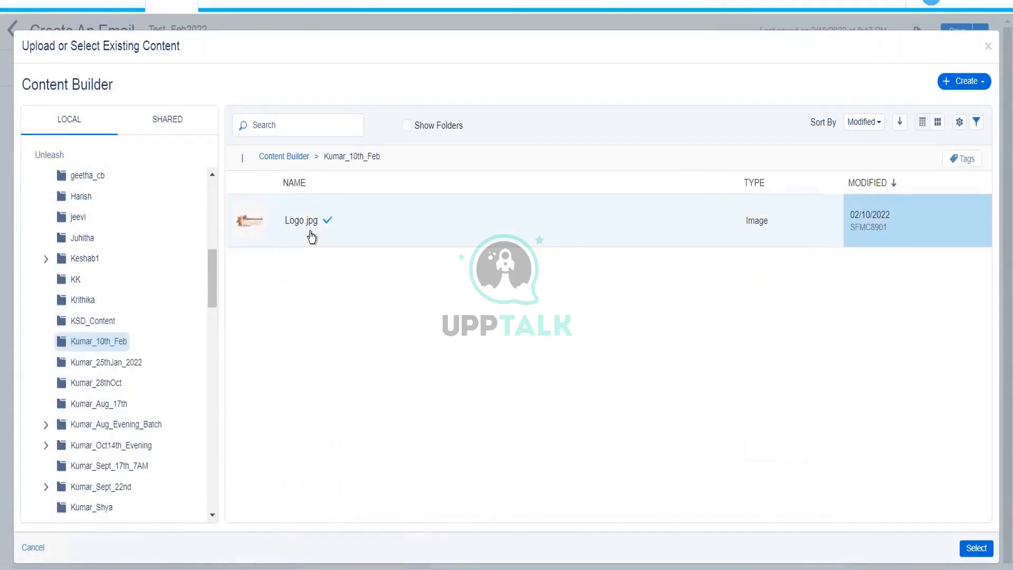
pyautogui.click(976, 548)
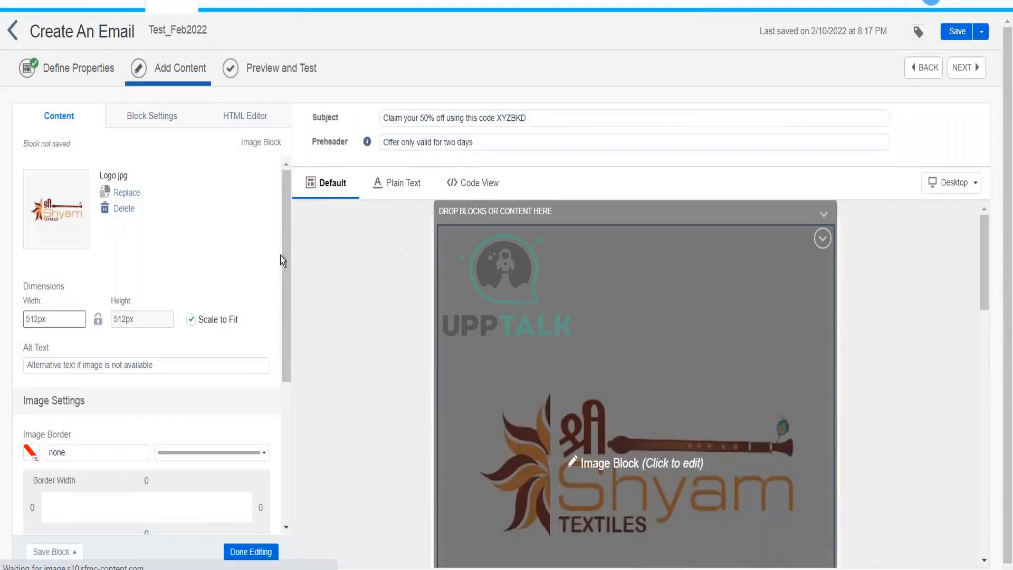
# Turn off Scale to Fit and set the logo width to 200, making it 200 × 200 px.
pyautogui.click(191, 319)
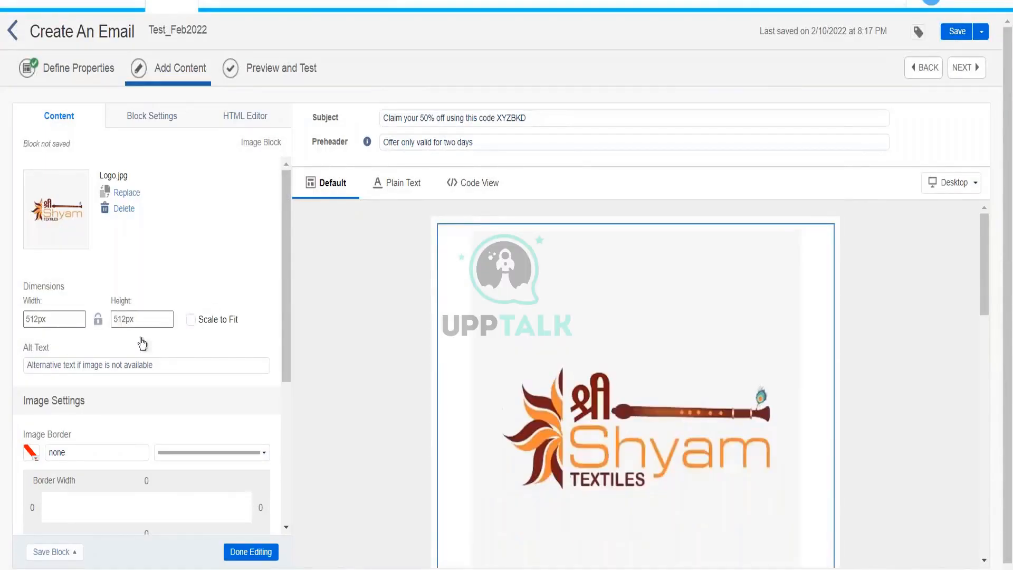
pyautogui.click(36, 318)
pyautogui.moveTo(37, 319); pyautogui.dragTo(24, 317)
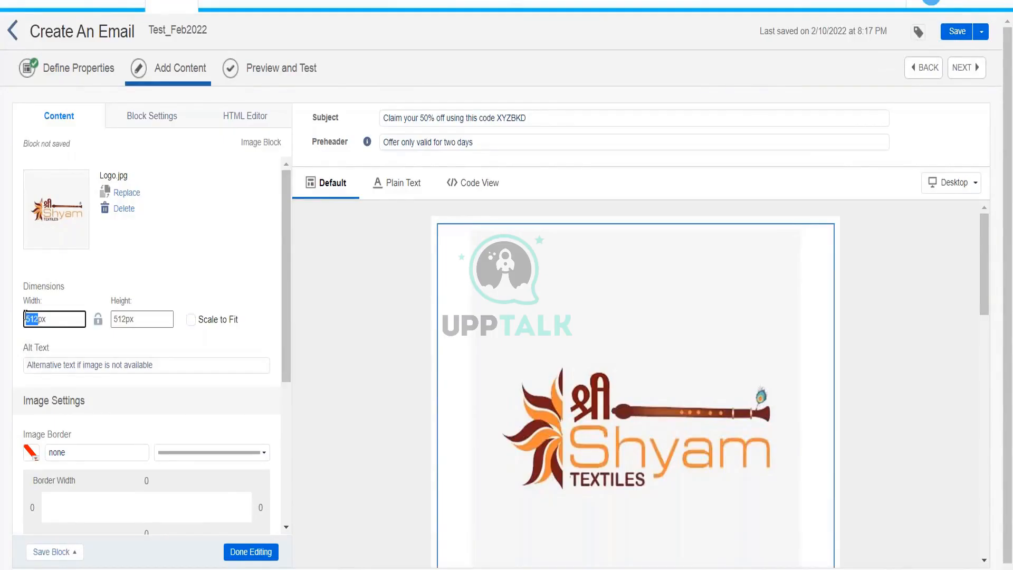
pyautogui.write('200')
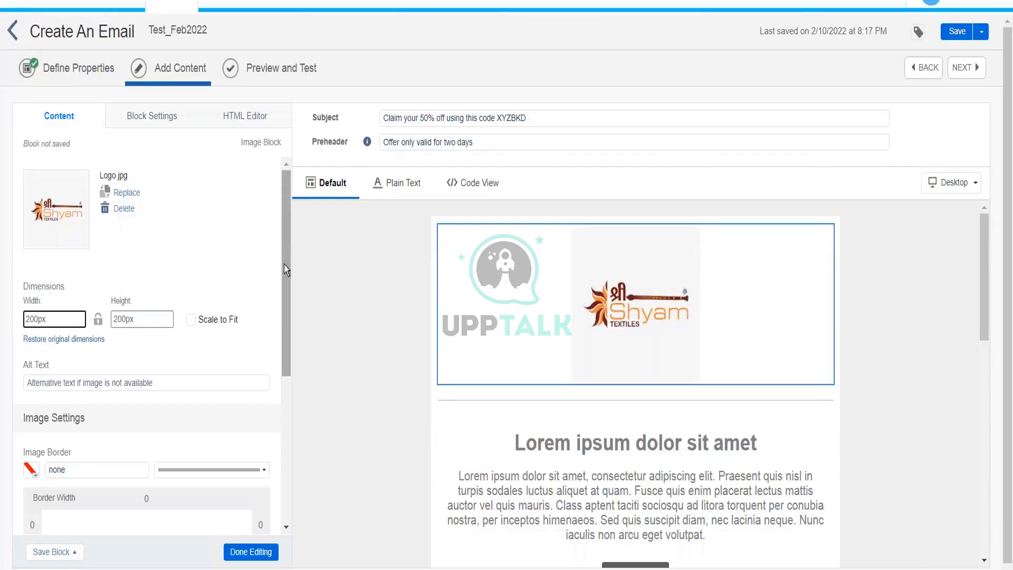
pyautogui.moveTo(284, 264); pyautogui.dragTo(289, 328)
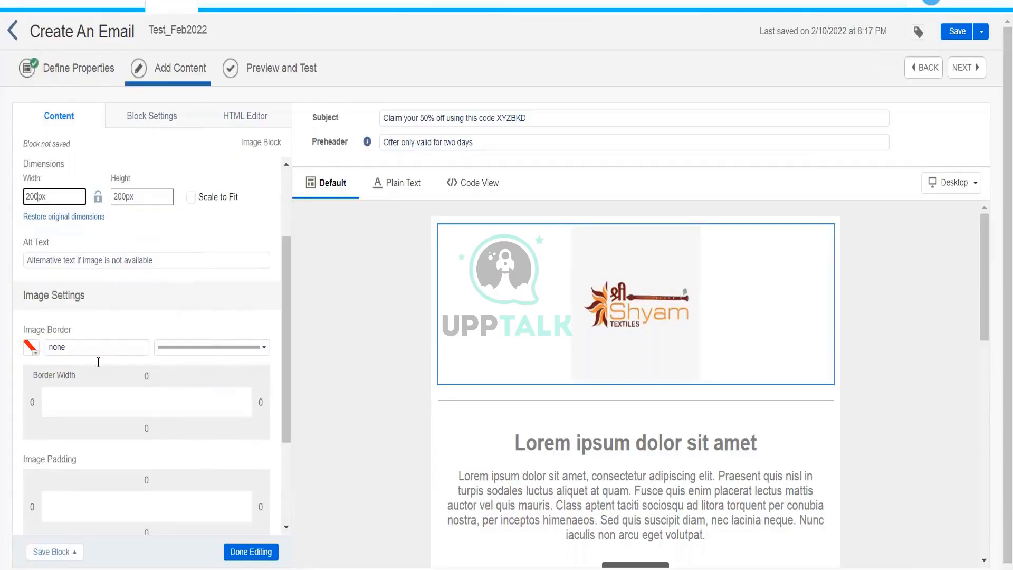
# Raise the logo's border width to 3px for a solid black border.
pyautogui.click(136, 382)
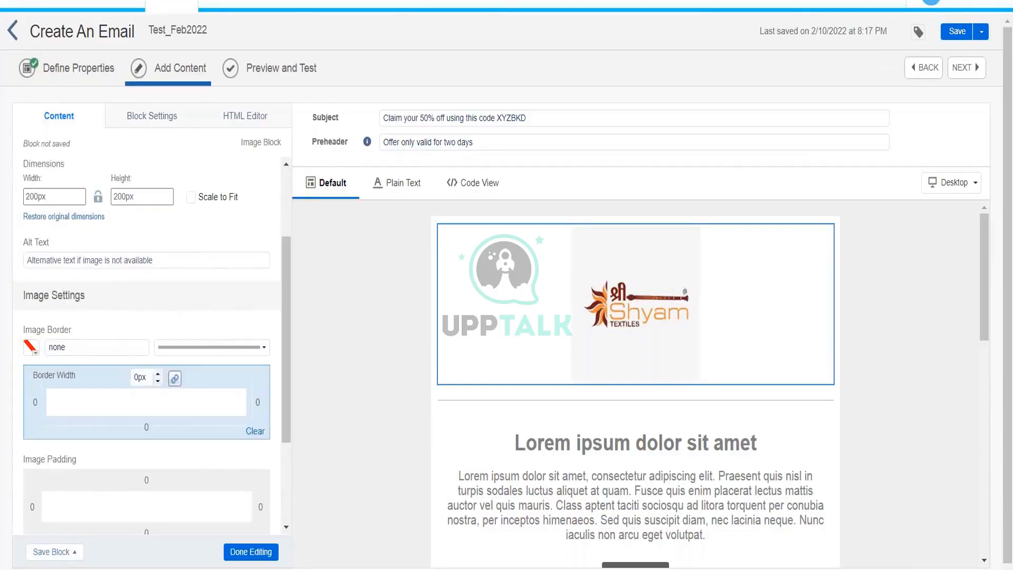
pyautogui.click(158, 375)
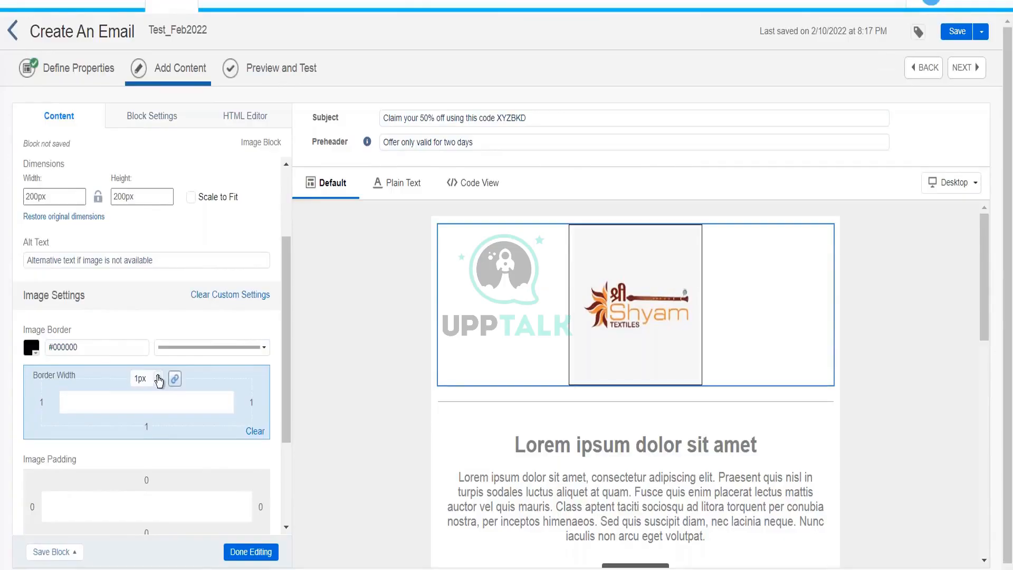
pyautogui.click(158, 376)
pyautogui.click(157, 375)
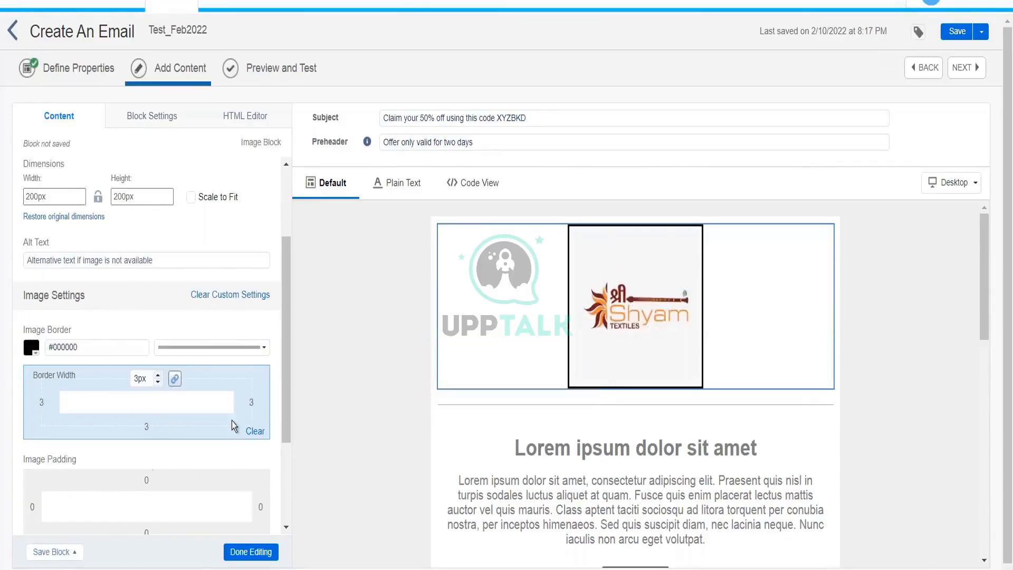
pyautogui.moveTo(286, 392); pyautogui.dragTo(291, 480)
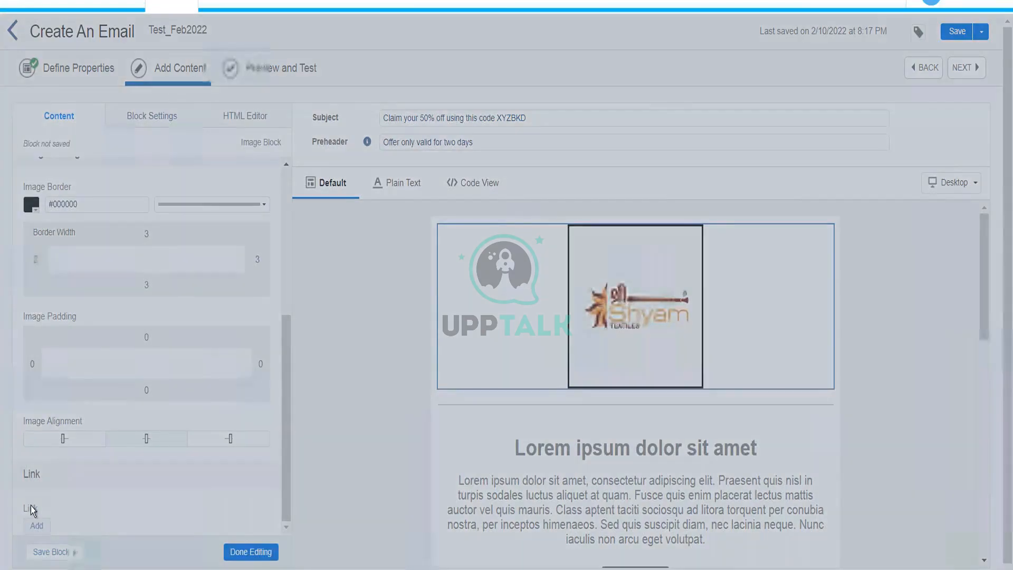
pyautogui.click(34, 526)
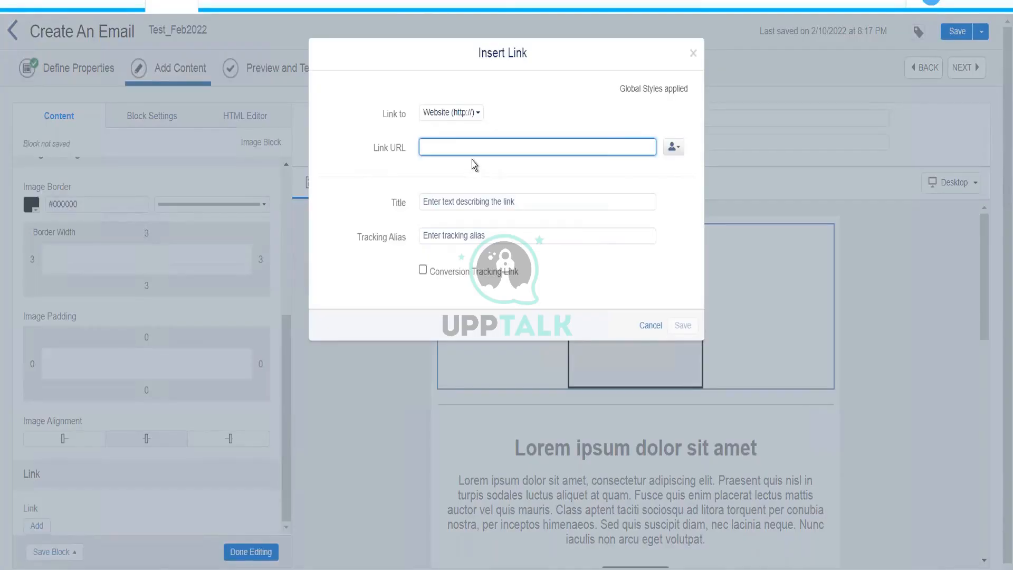
pyautogui.write('www.amazon.in')
pyautogui.click(683, 325)
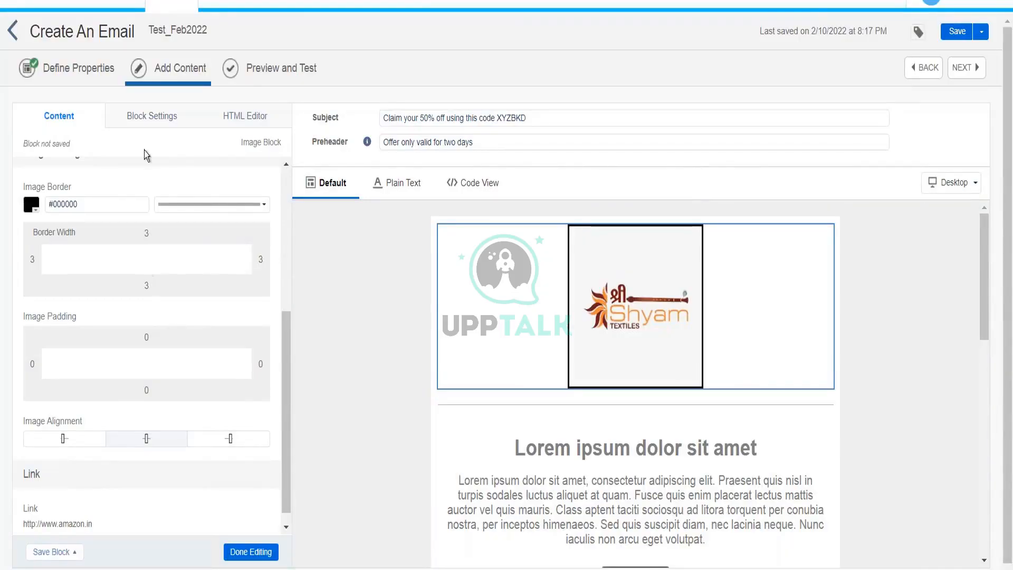
pyautogui.click(144, 121)
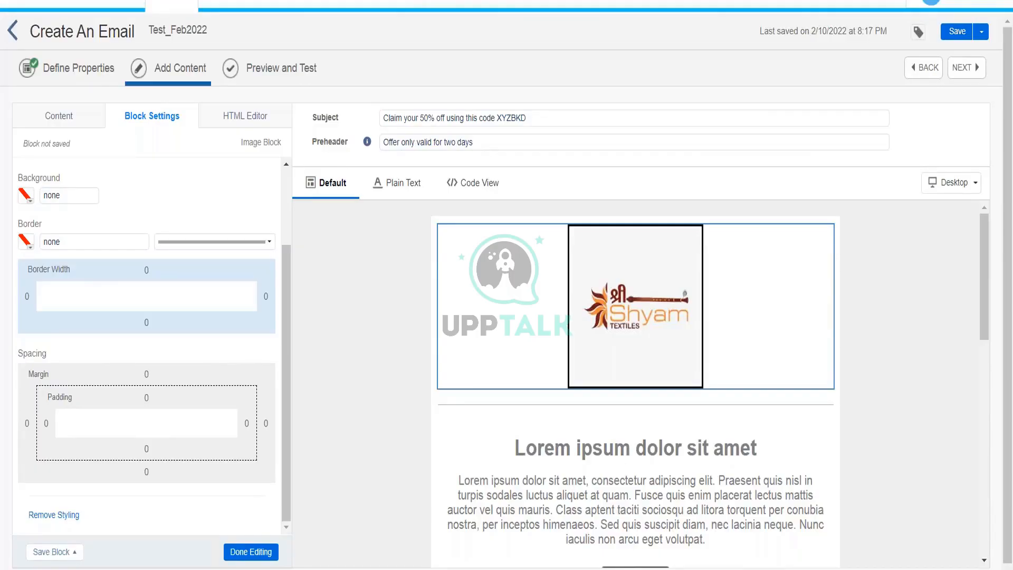
# In the logo block's HTML, change the img height attribute from 200 to 300.
pyautogui.click(239, 116)
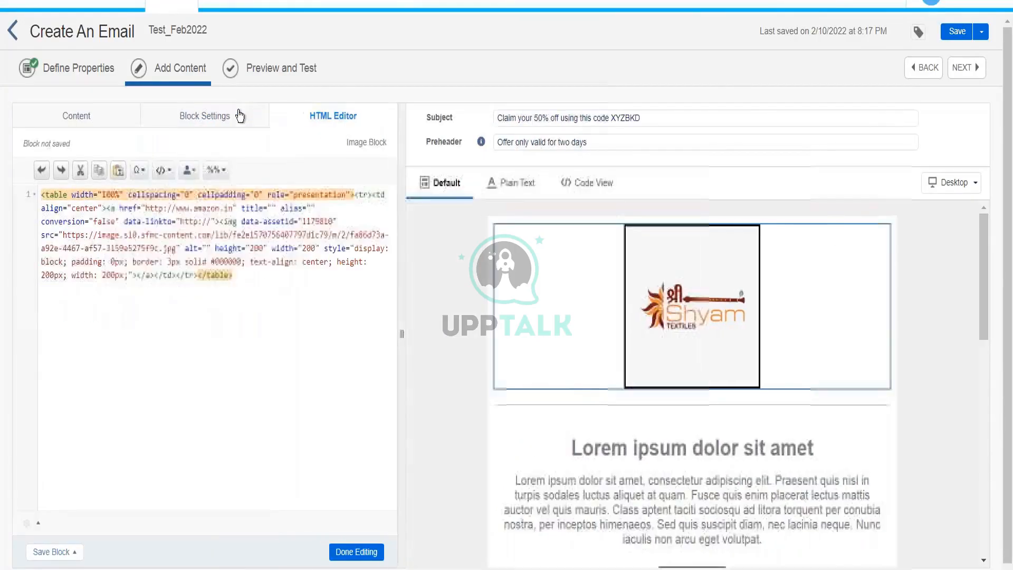
pyautogui.click(137, 249)
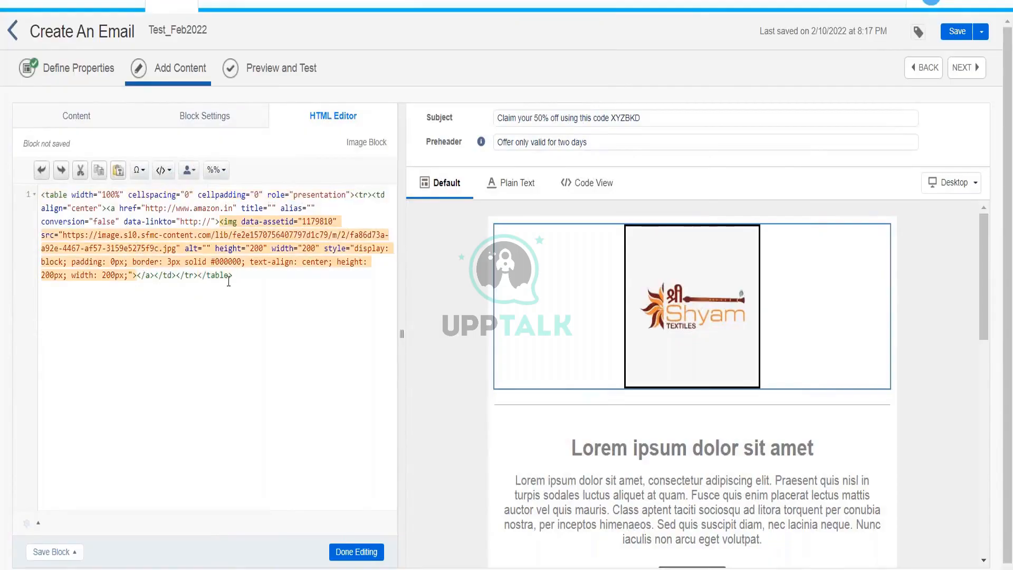
pyautogui.click(108, 195)
pyautogui.click(185, 195)
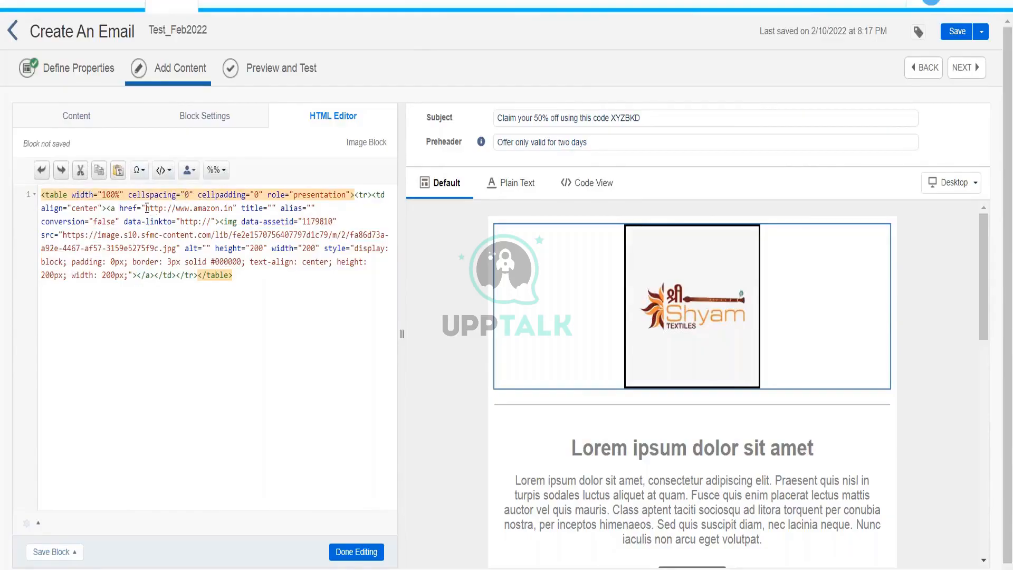
pyautogui.moveTo(147, 208); pyautogui.dragTo(234, 207)
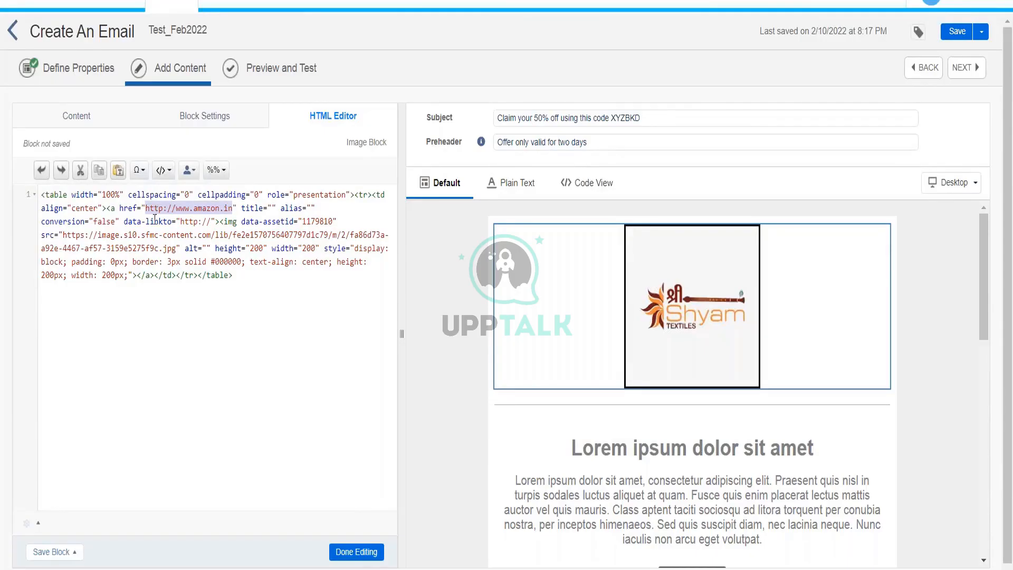
pyautogui.click(64, 235)
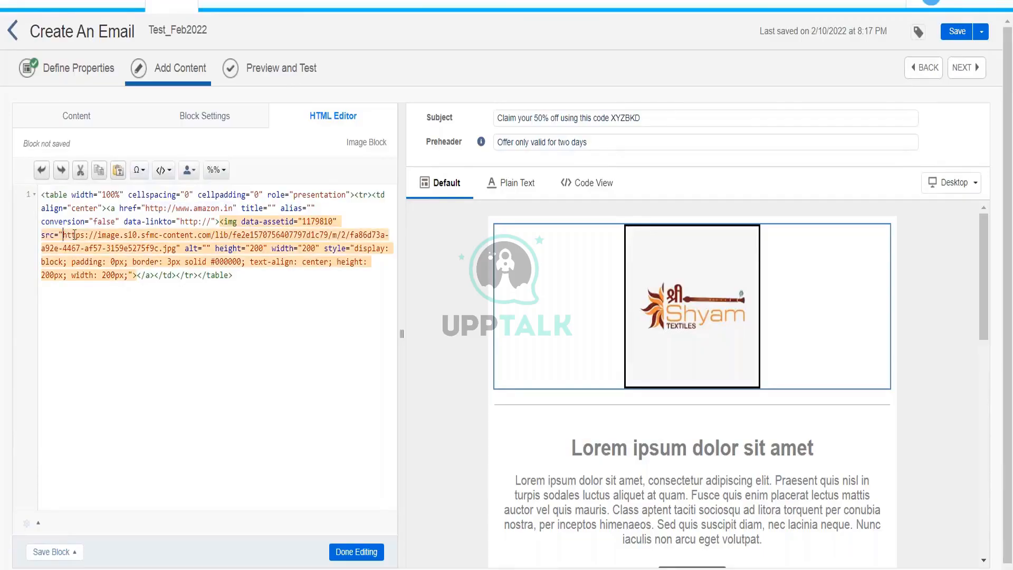
pyautogui.moveTo(74, 235); pyautogui.dragTo(175, 251)
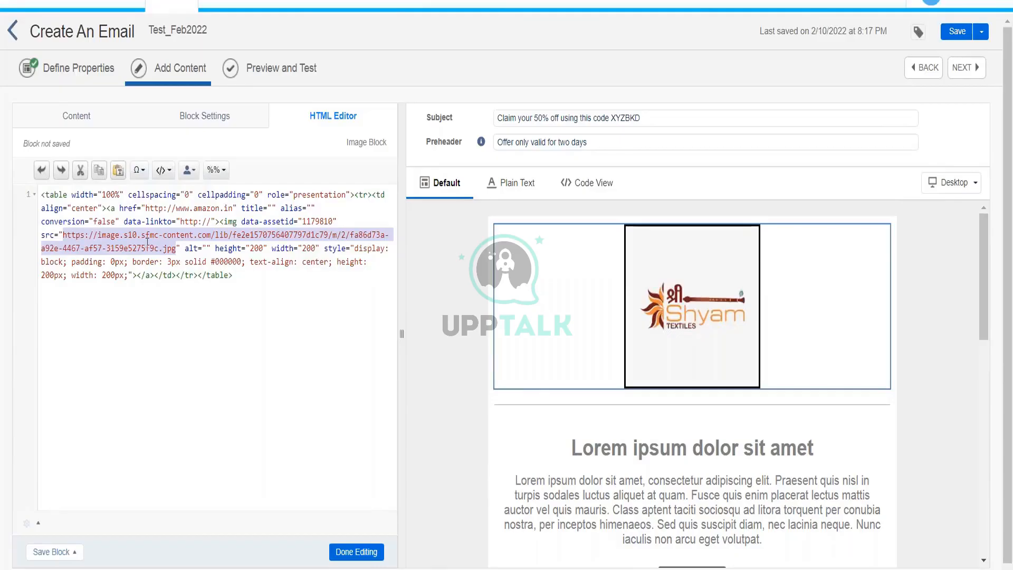
pyautogui.click(250, 253)
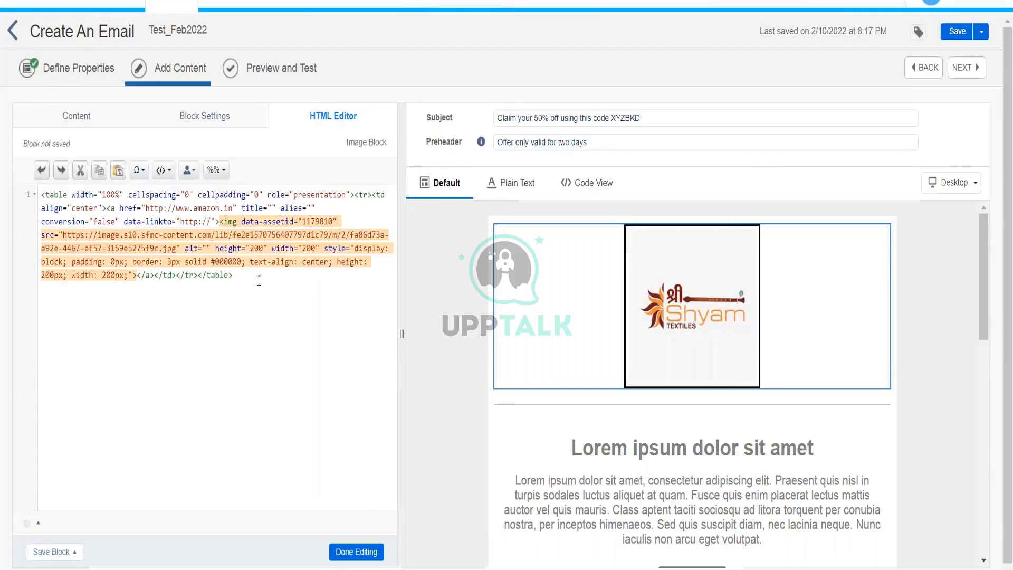
pyautogui.press('BackSpace')
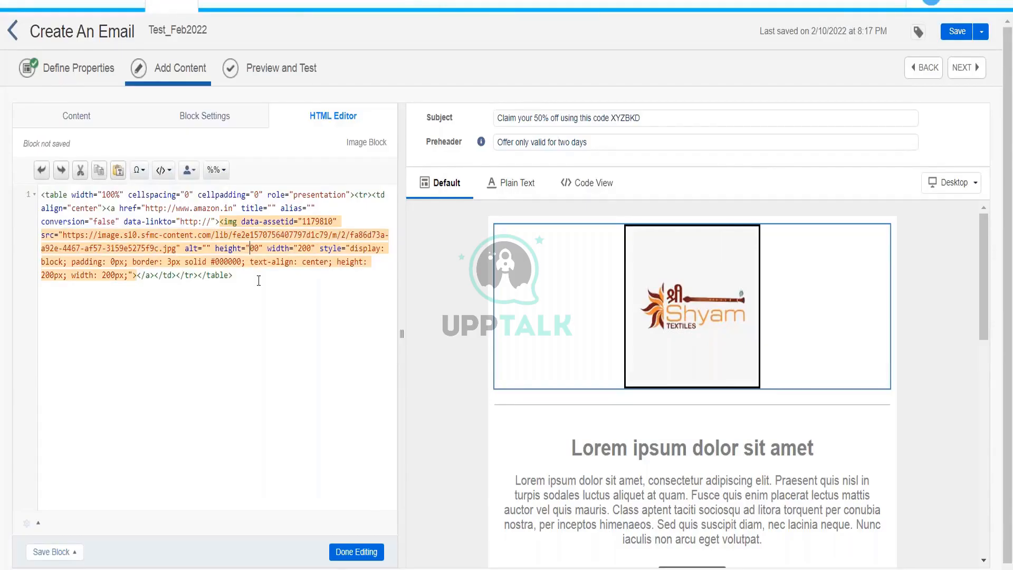
pyautogui.write('3')
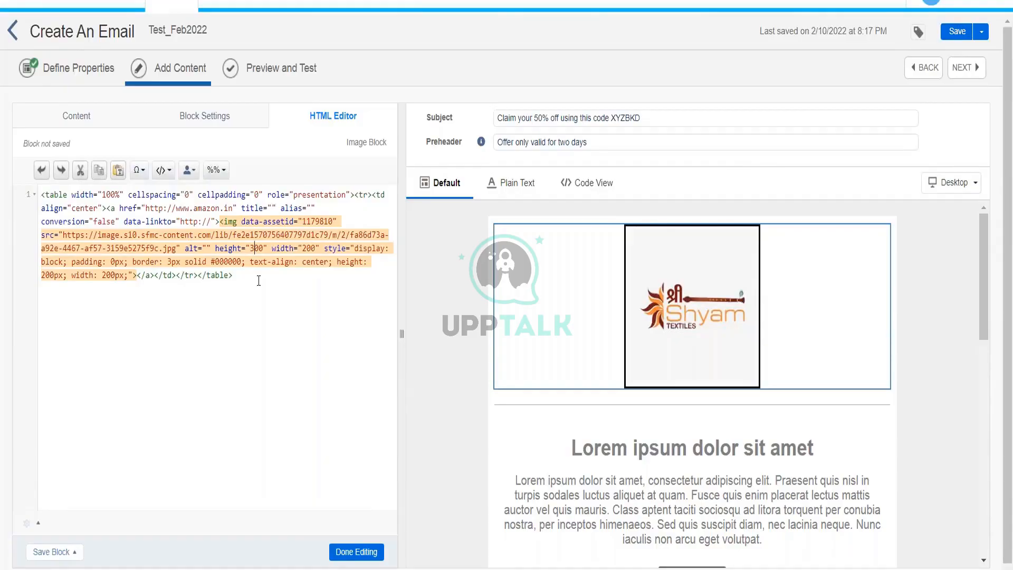
pyautogui.click(355, 552)
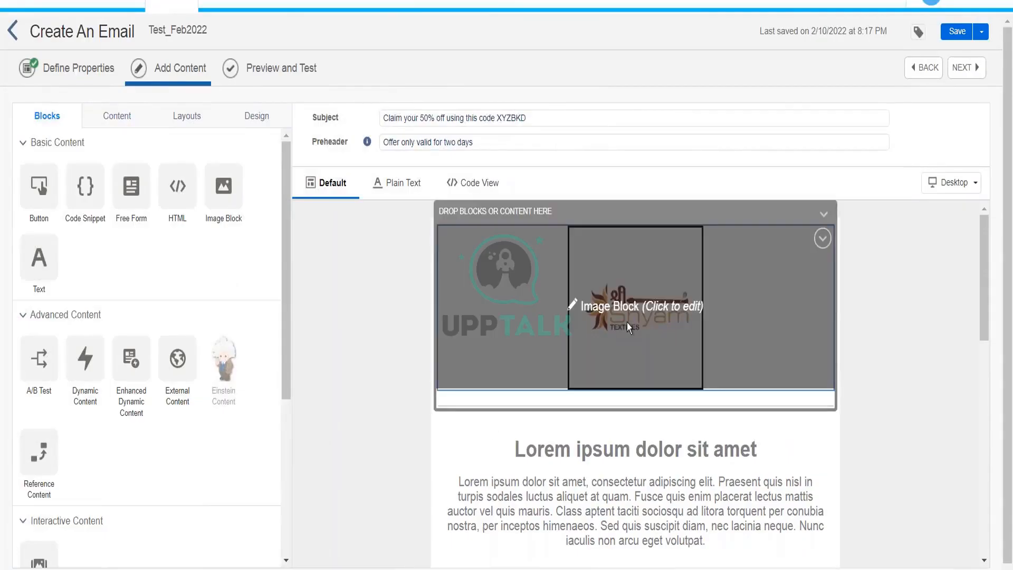
# Change the logo's inline style height from 300px to 200px in the HTML Editor.
pyautogui.click(605, 310)
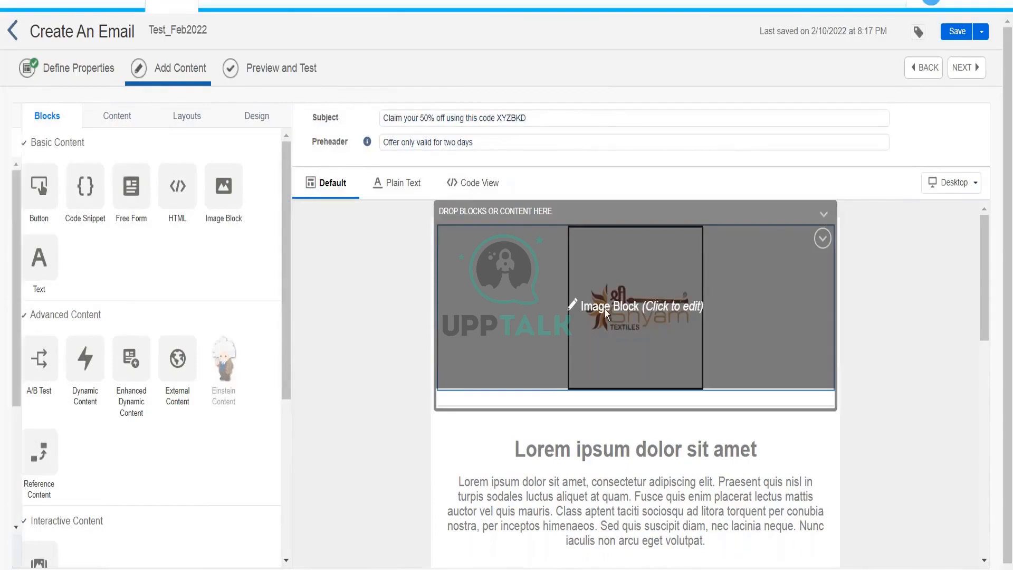
pyautogui.click(260, 121)
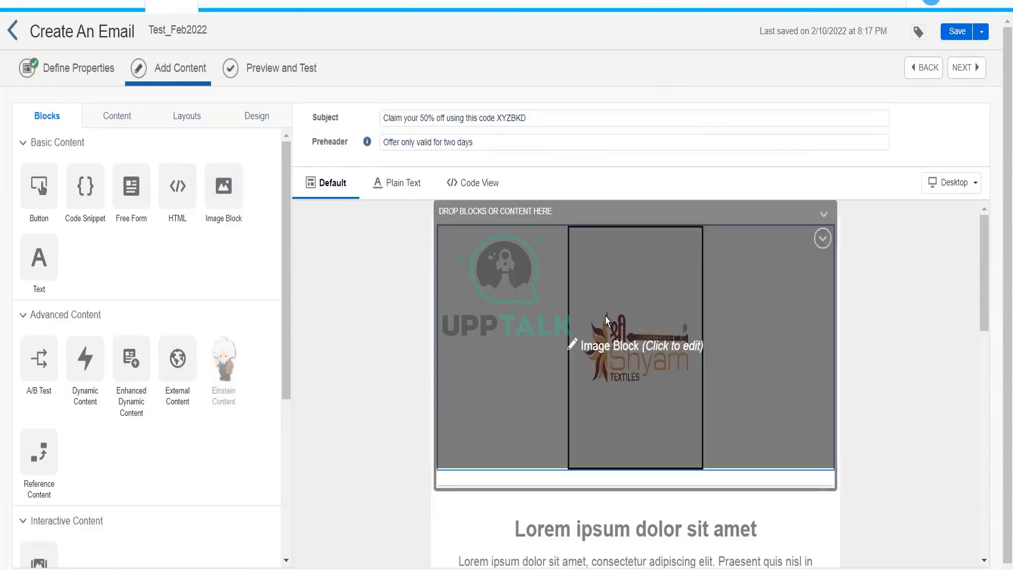
pyautogui.click(605, 315)
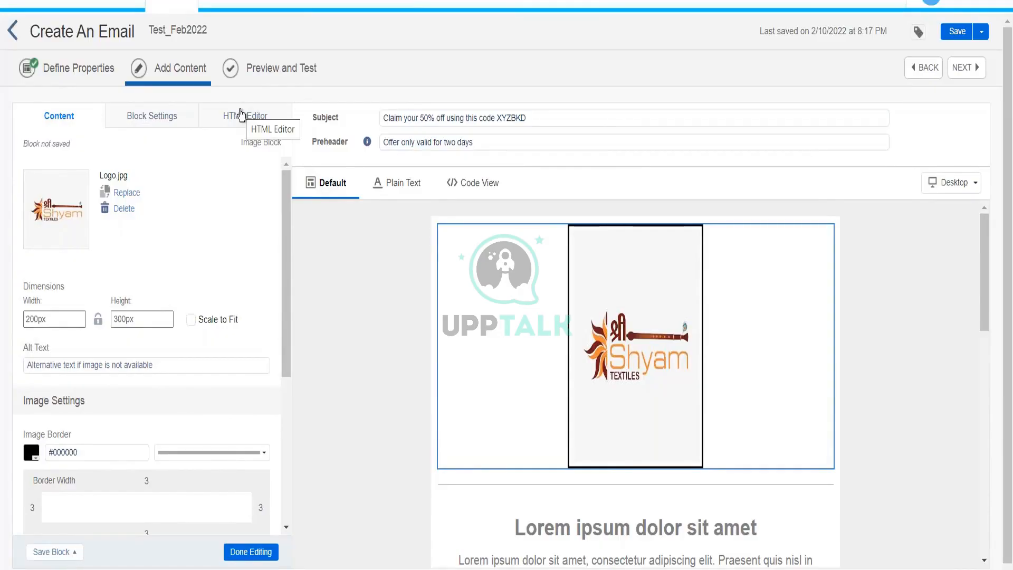
pyautogui.click(240, 115)
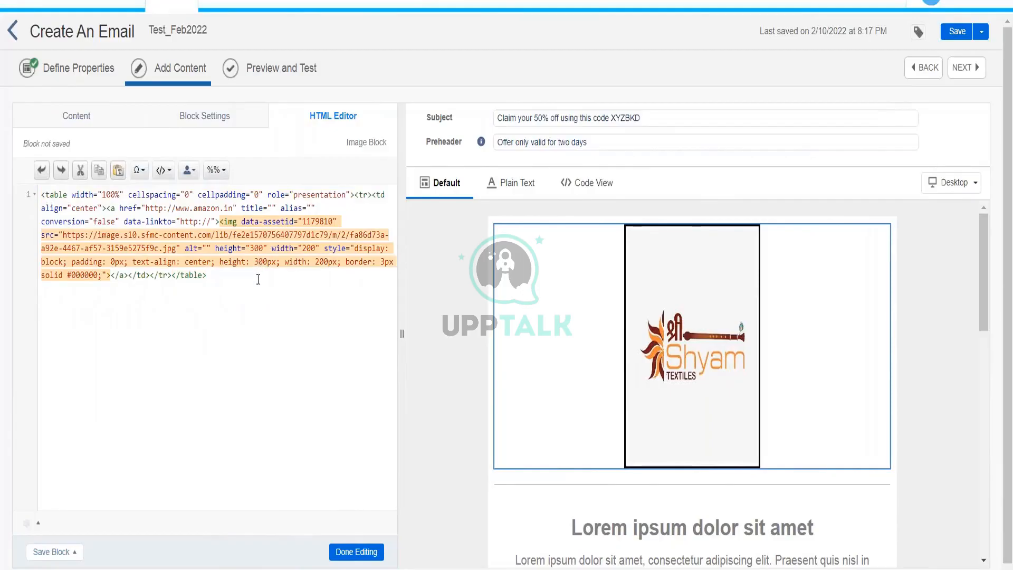
pyautogui.press('BackSpace')
pyautogui.write('2')
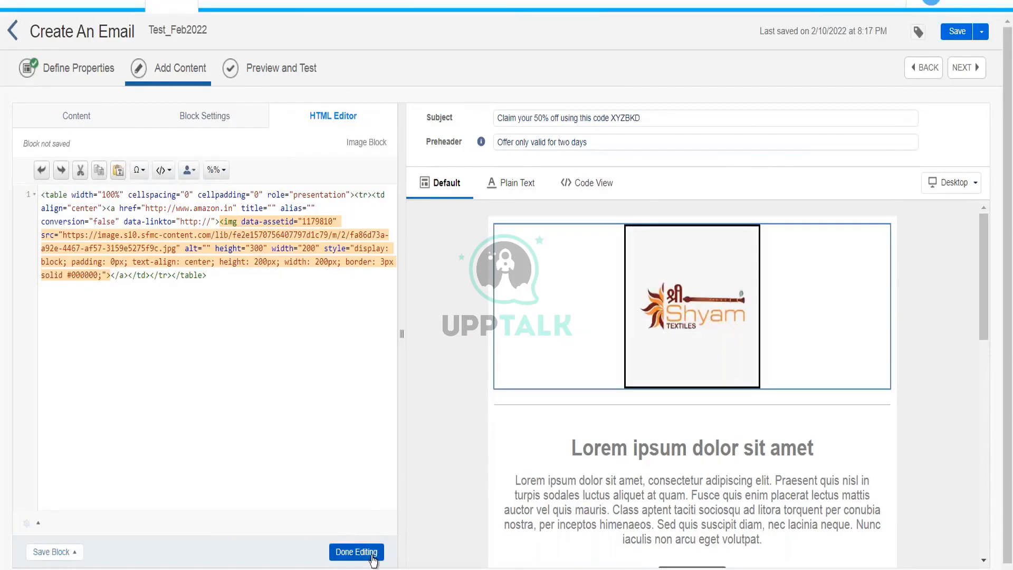
pyautogui.click(356, 552)
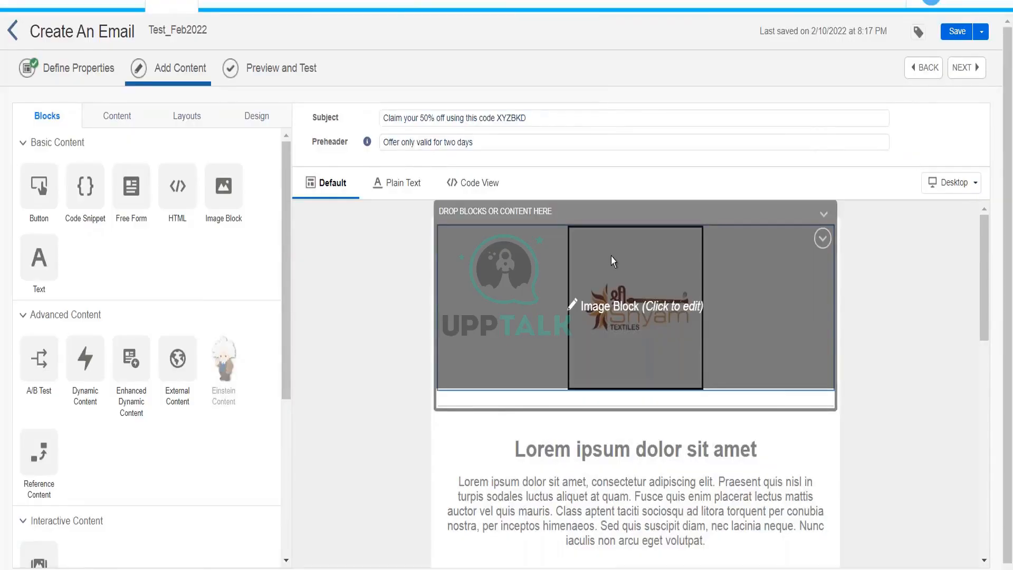
# Cancel replacing the logo, keep Logo.jpg, and close the block editor.
pyautogui.click(611, 257)
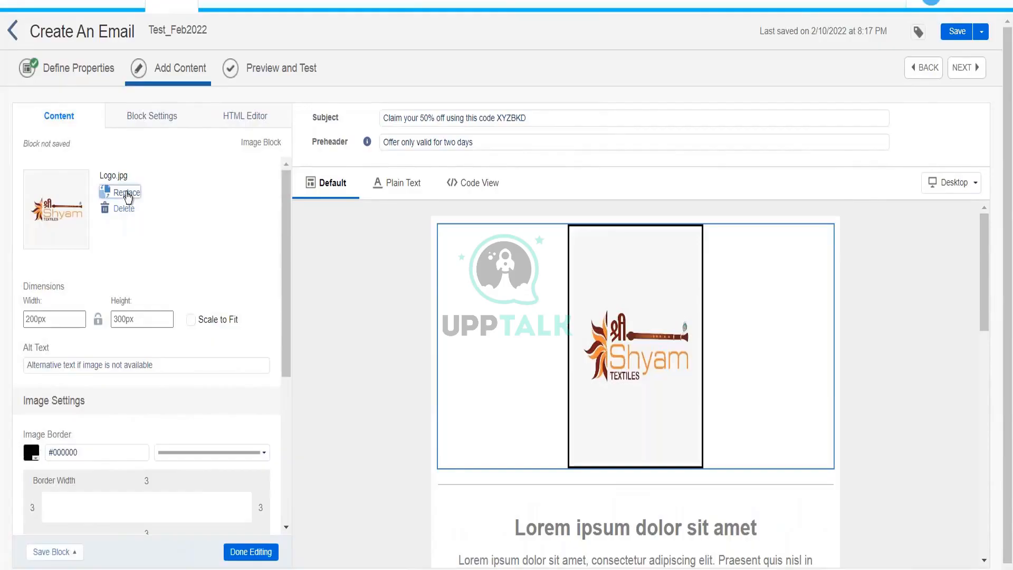
pyautogui.click(127, 193)
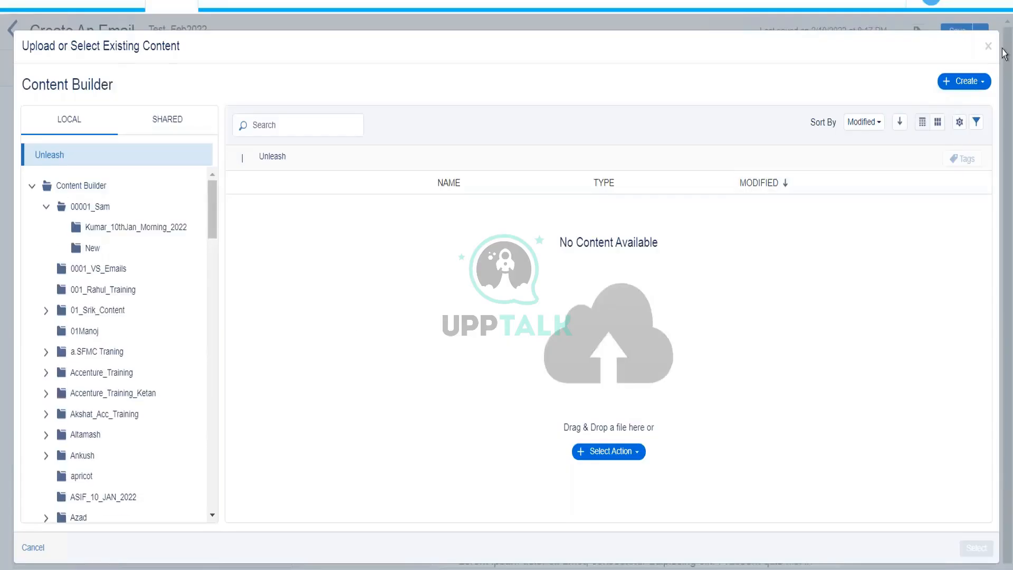
pyautogui.click(986, 48)
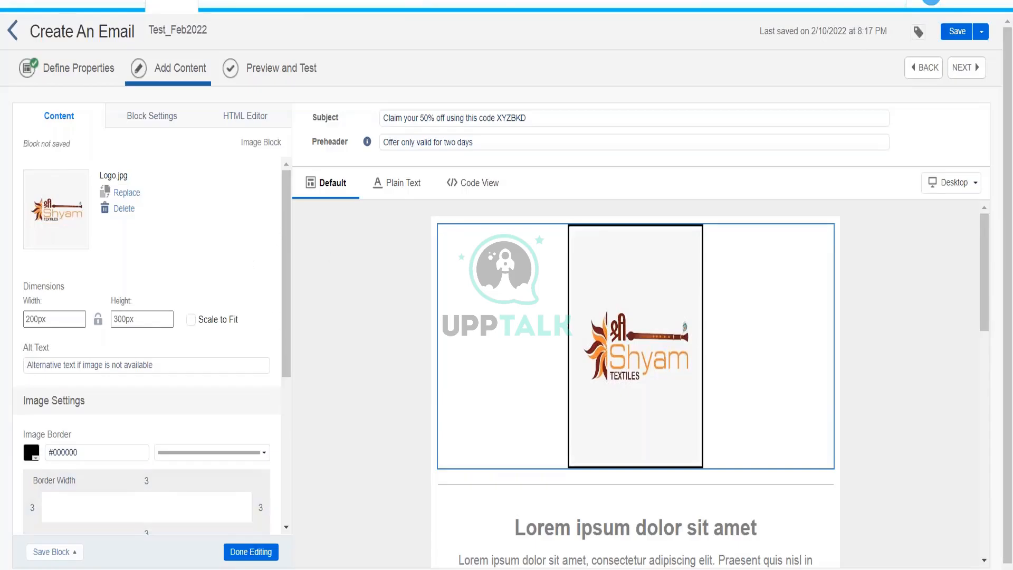
pyautogui.click(250, 552)
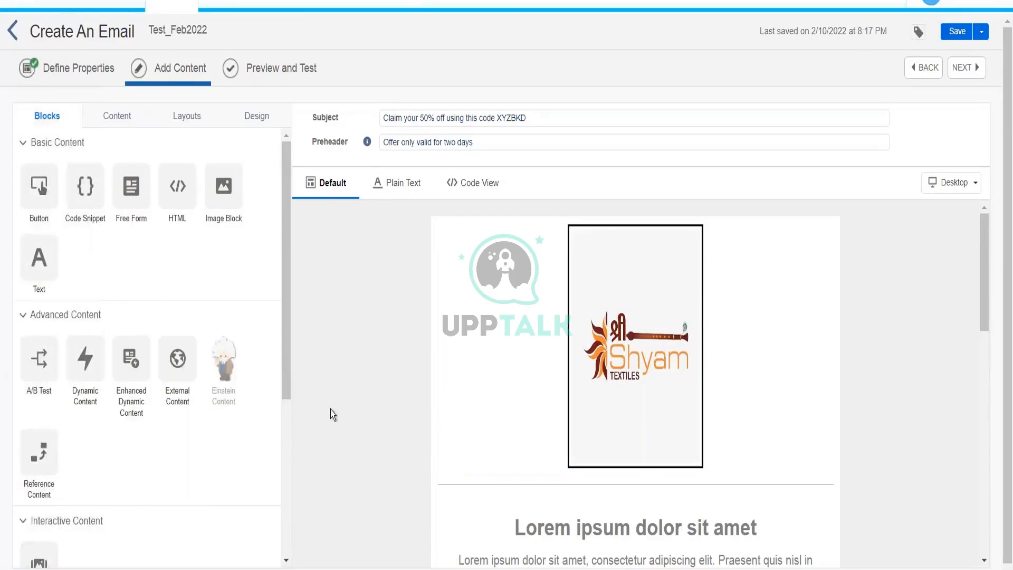
# Add a text block above the Lorem ipsum section reading 'Welcome to the organization!'.
pyautogui.moveTo(983, 227); pyautogui.dragTo(983, 255)
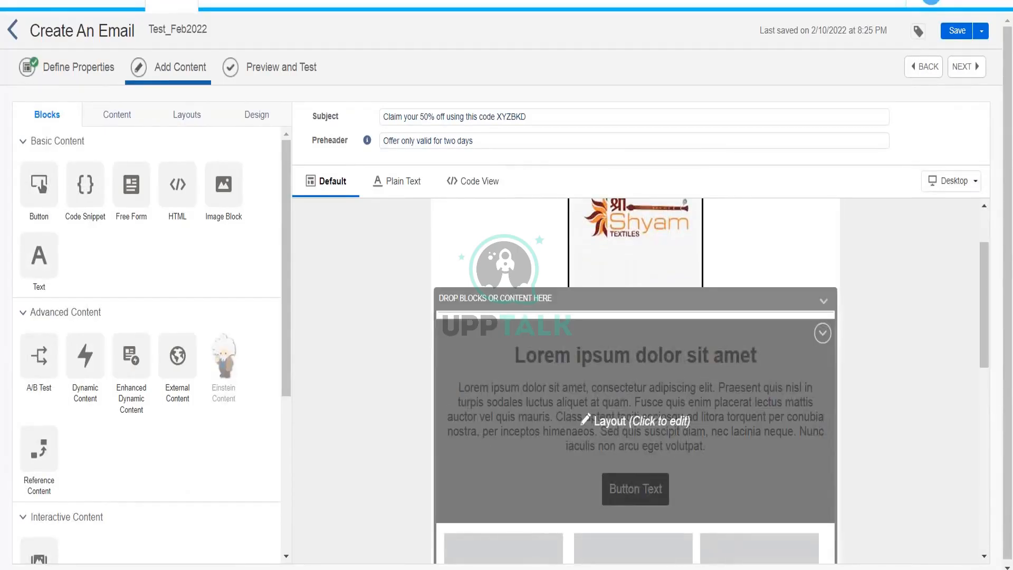
pyautogui.click(645, 396)
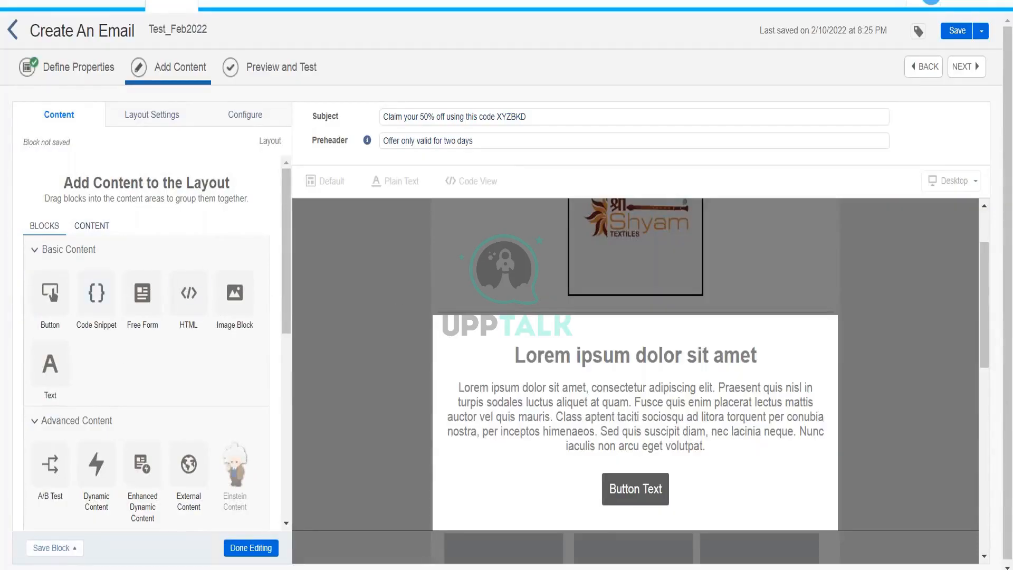
pyautogui.click(251, 548)
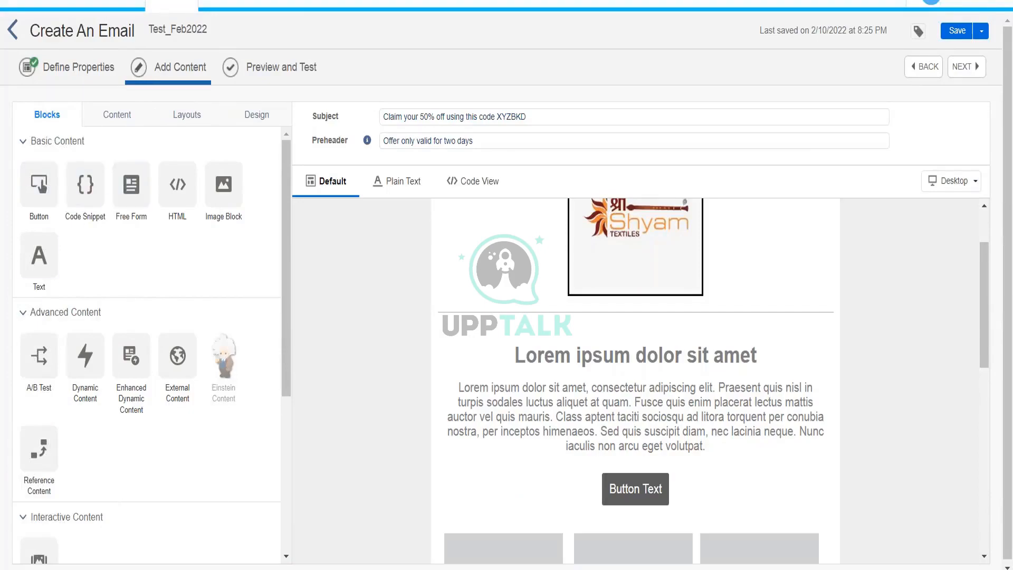
pyautogui.moveTo(48, 264); pyautogui.dragTo(508, 353)
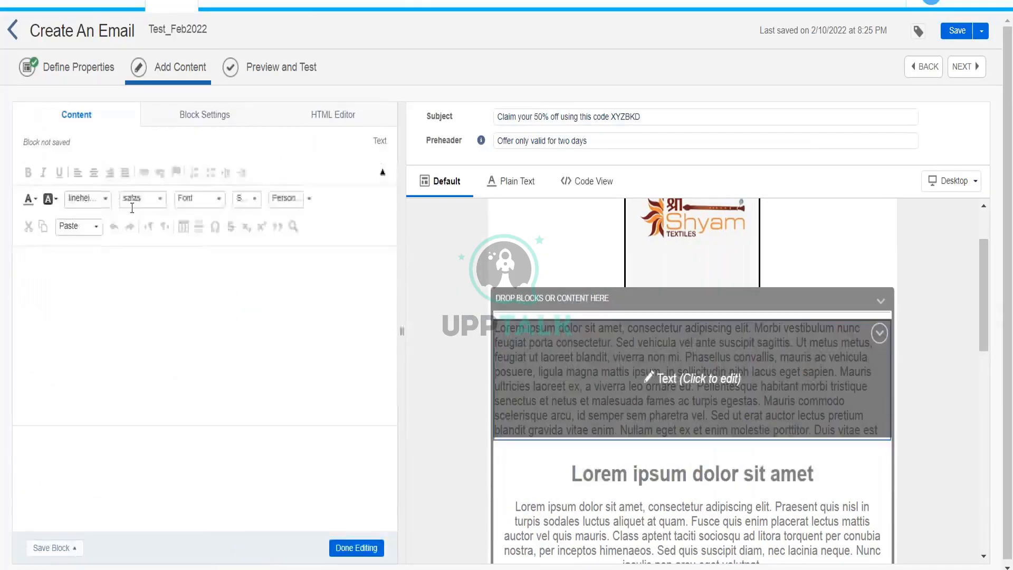
pyautogui.click(141, 306)
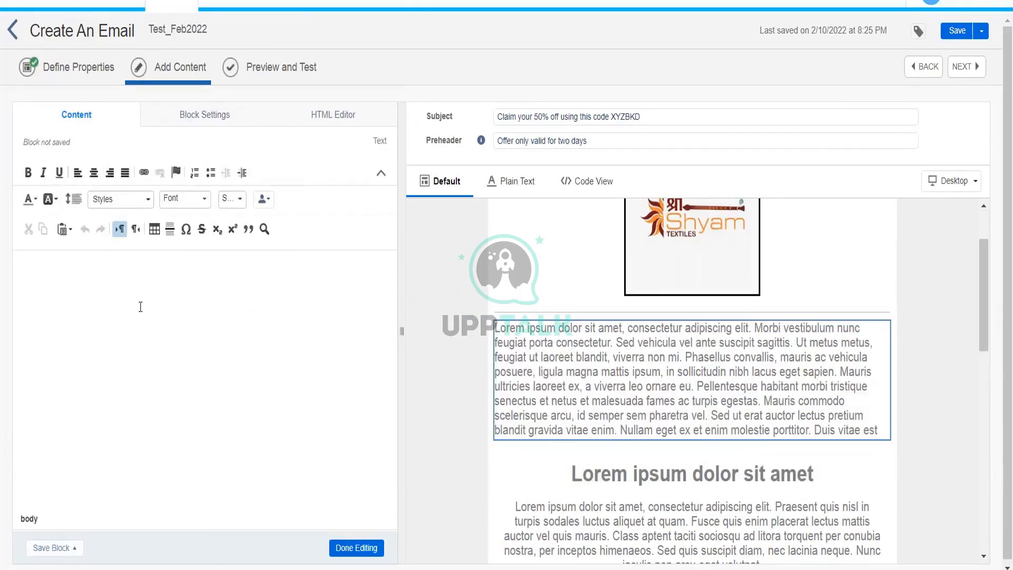
pyautogui.write('Welcome to the ')
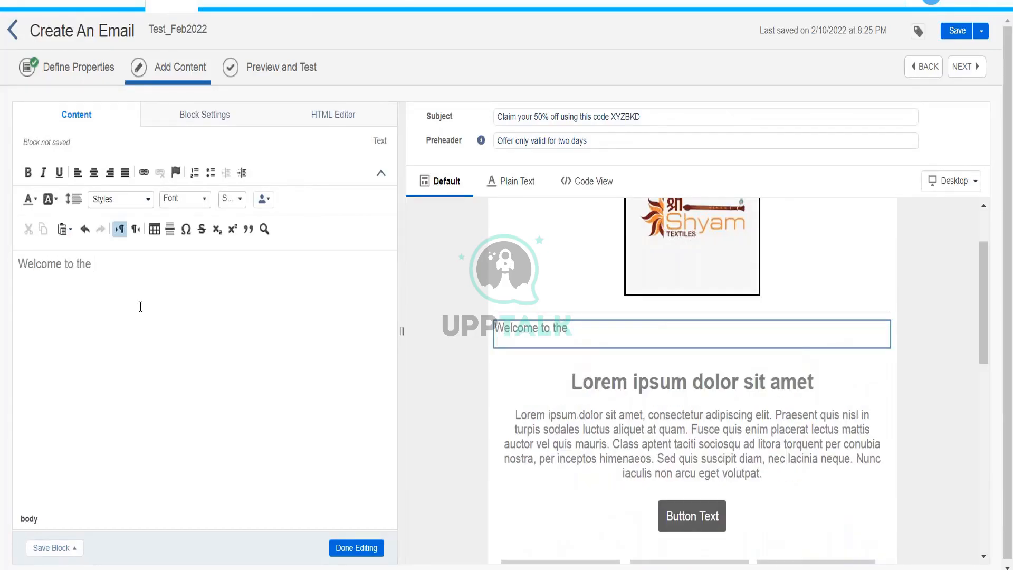
pyautogui.write('organization!')
# Centre the welcome line and set its font size to 20.
pyautogui.hotkey('ctrl', 'a')
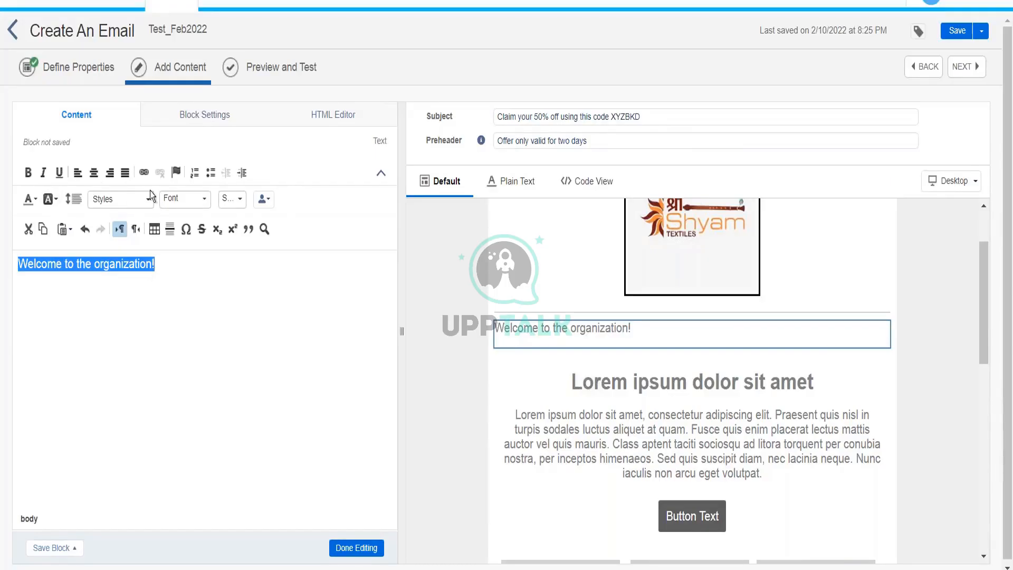
pyautogui.click(95, 174)
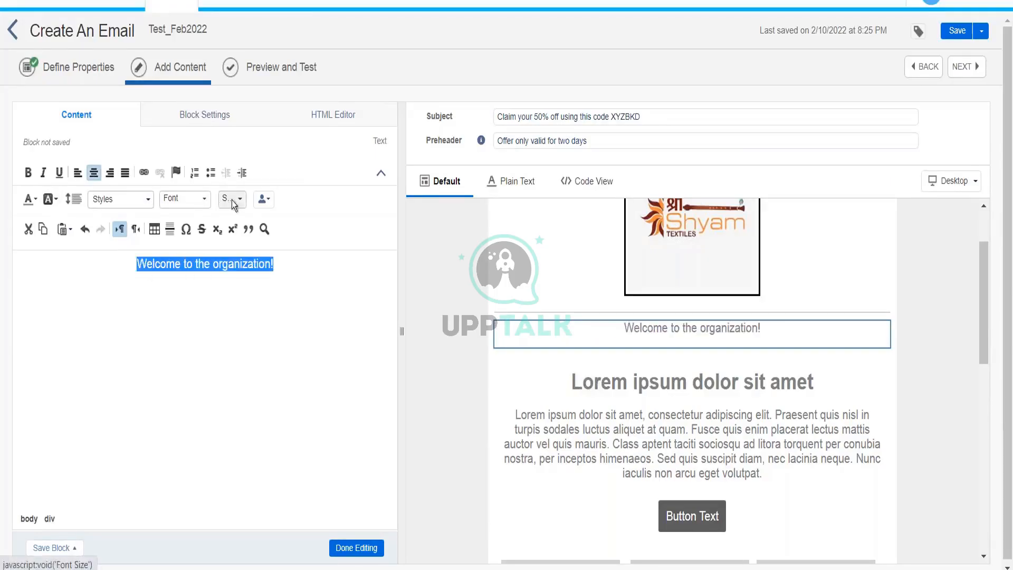
pyautogui.click(232, 200)
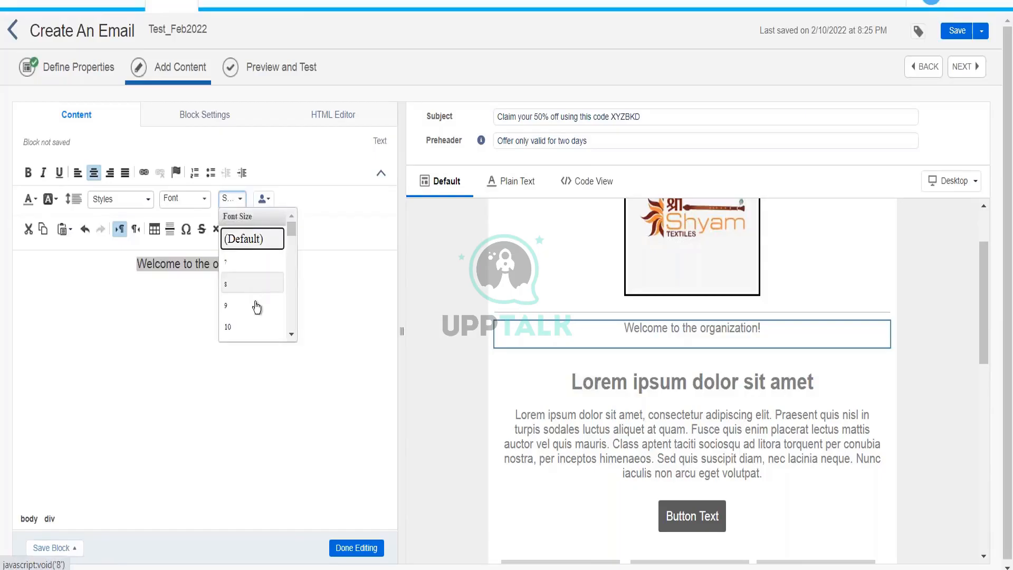
pyautogui.scroll(-3, 292, 333)
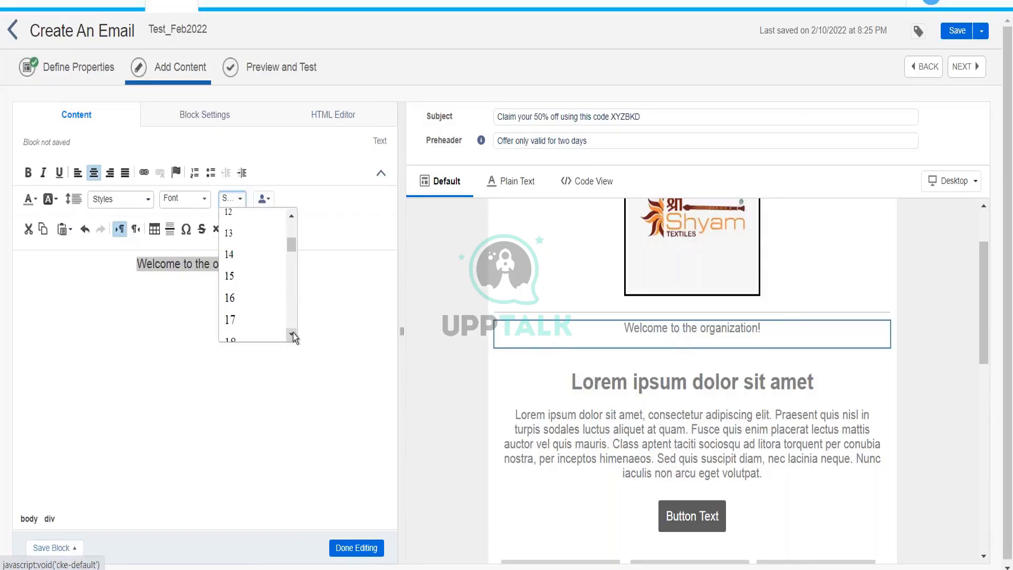
pyautogui.rightClick(293, 333)
pyautogui.click(292, 333)
pyautogui.click(292, 334)
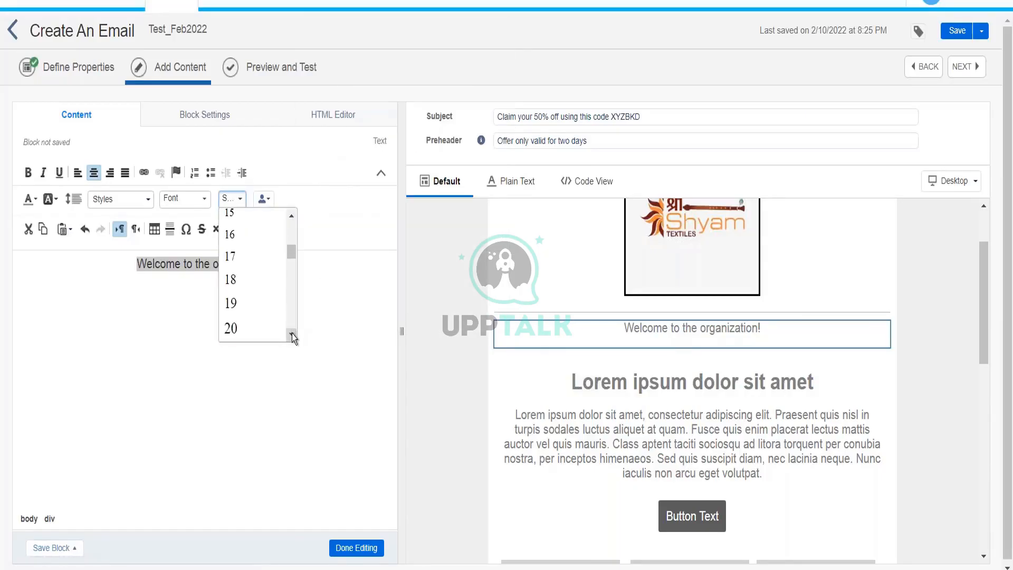
pyautogui.click(254, 332)
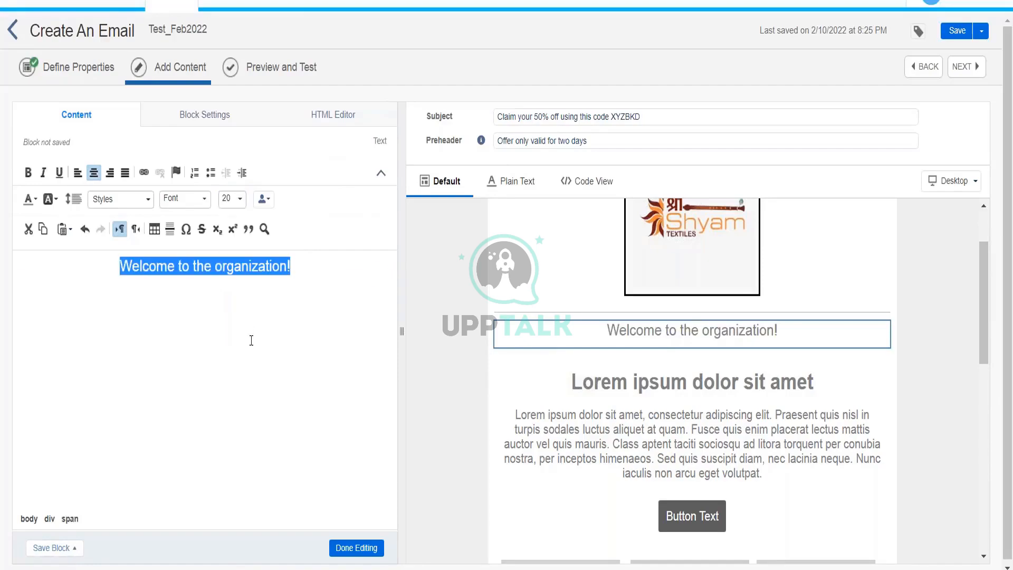
# Make the welcome heading bold and close the text editor.
pyautogui.hotkey('ctrl', 'b')
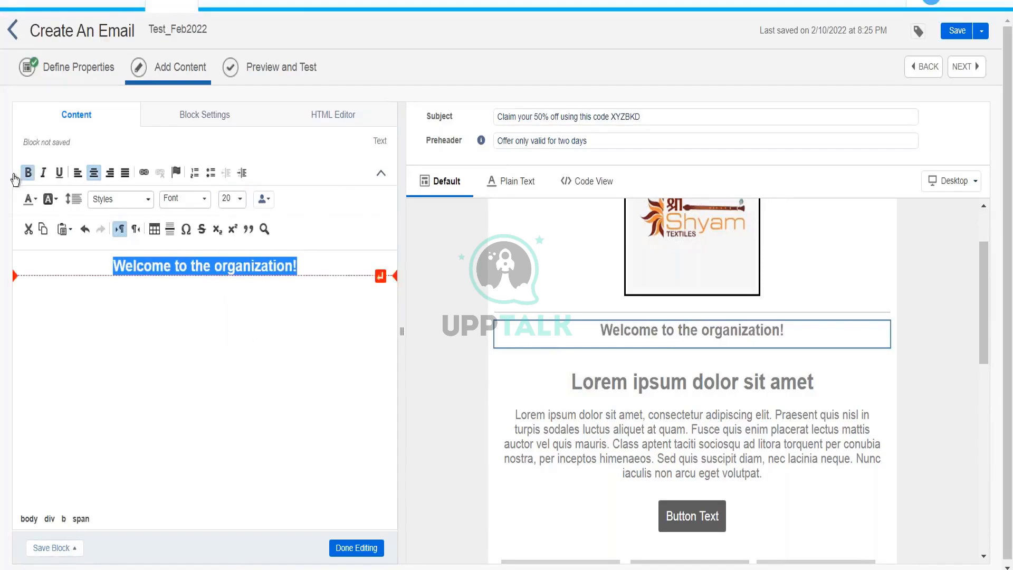
pyautogui.click(191, 350)
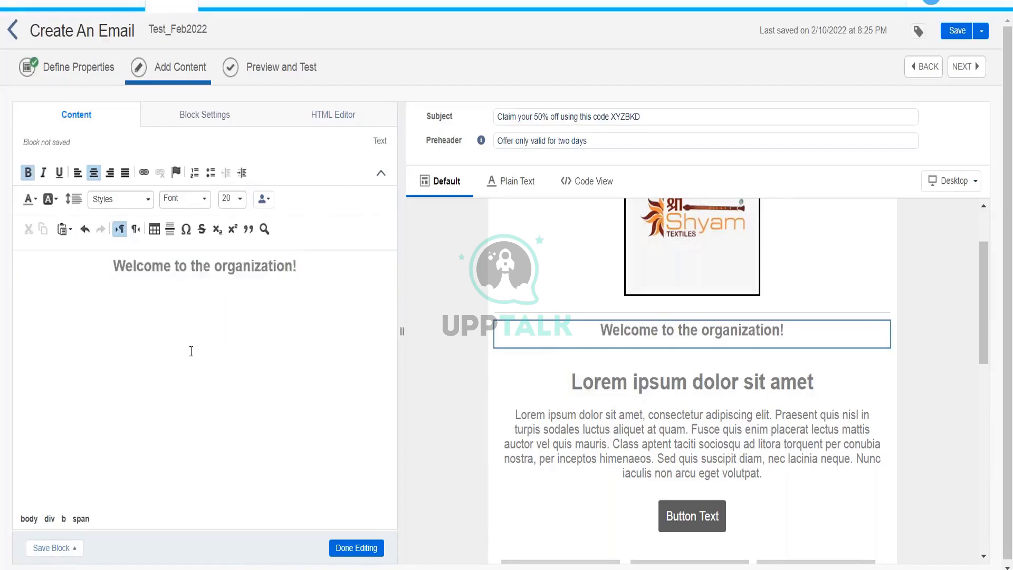
pyautogui.tripleClick(308, 271)
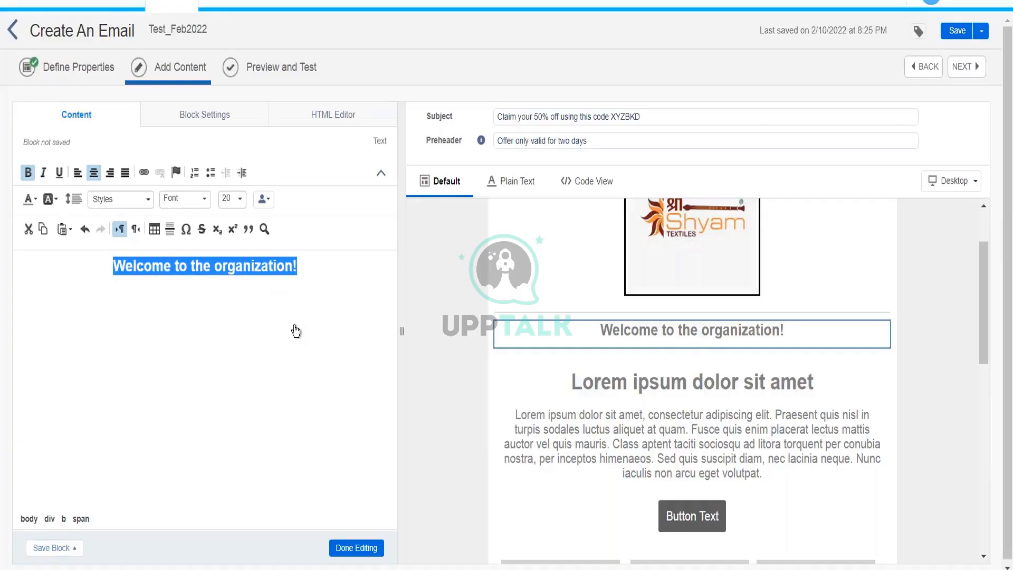
pyautogui.click(346, 546)
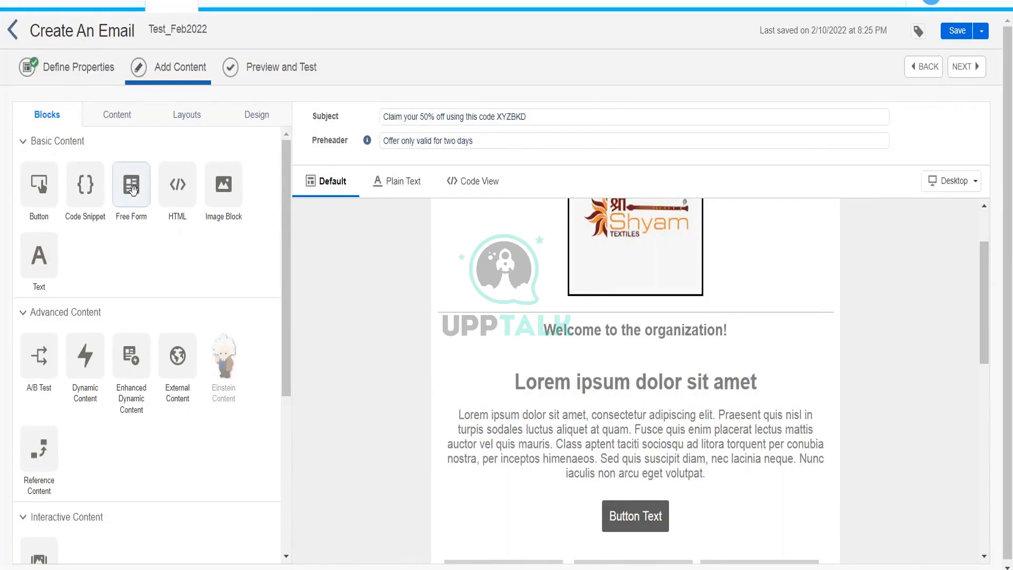
pyautogui.moveTo(178, 203); pyautogui.dragTo(599, 348)
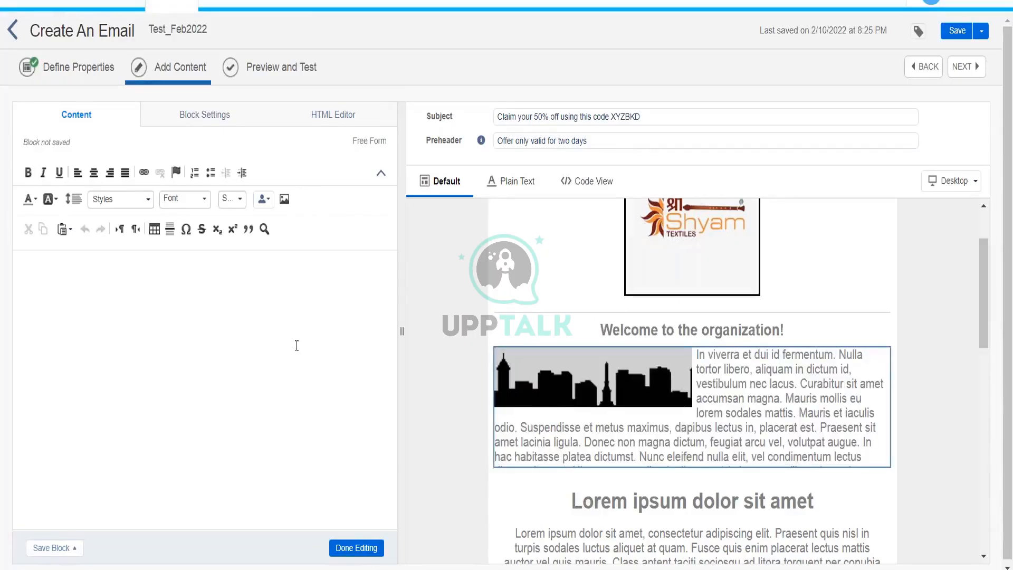
pyautogui.click(346, 548)
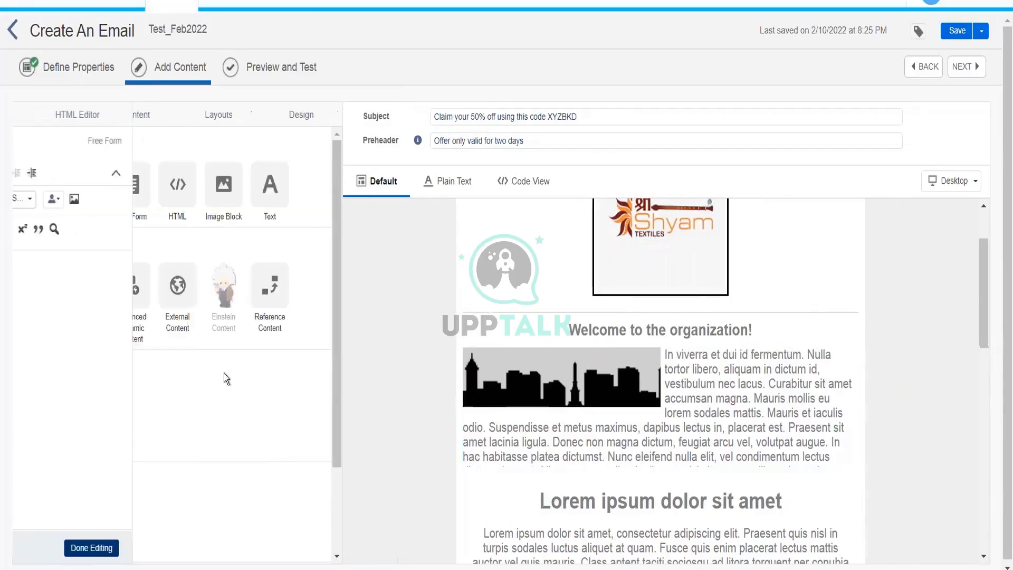
pyautogui.moveTo(39, 256); pyautogui.dragTo(506, 390)
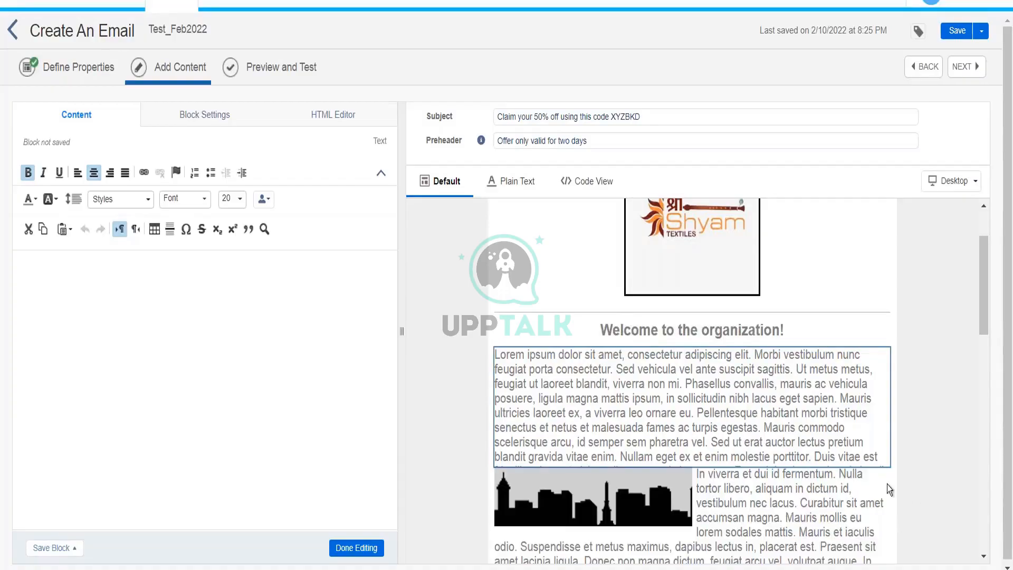
pyautogui.click(878, 481)
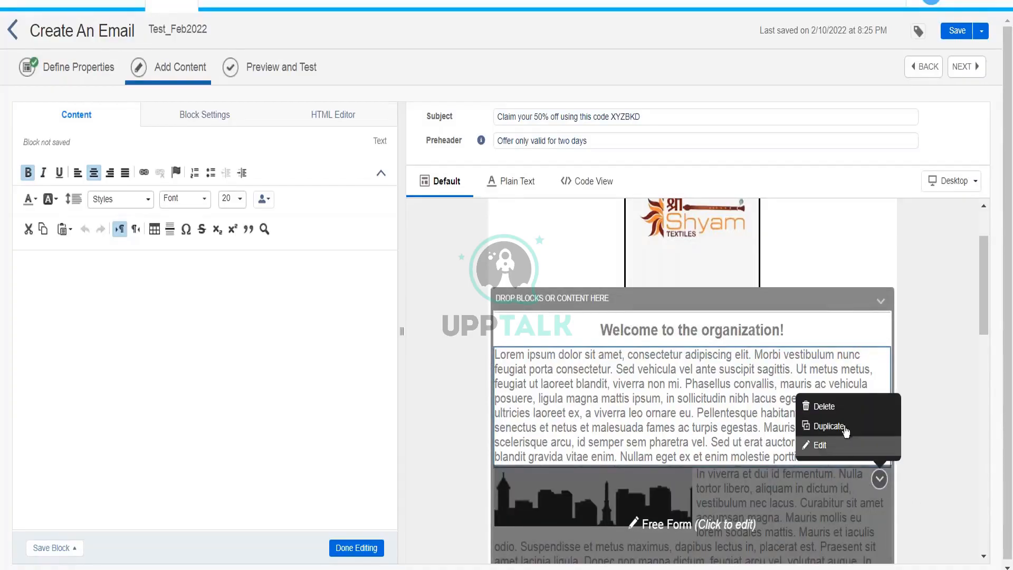
pyautogui.click(824, 407)
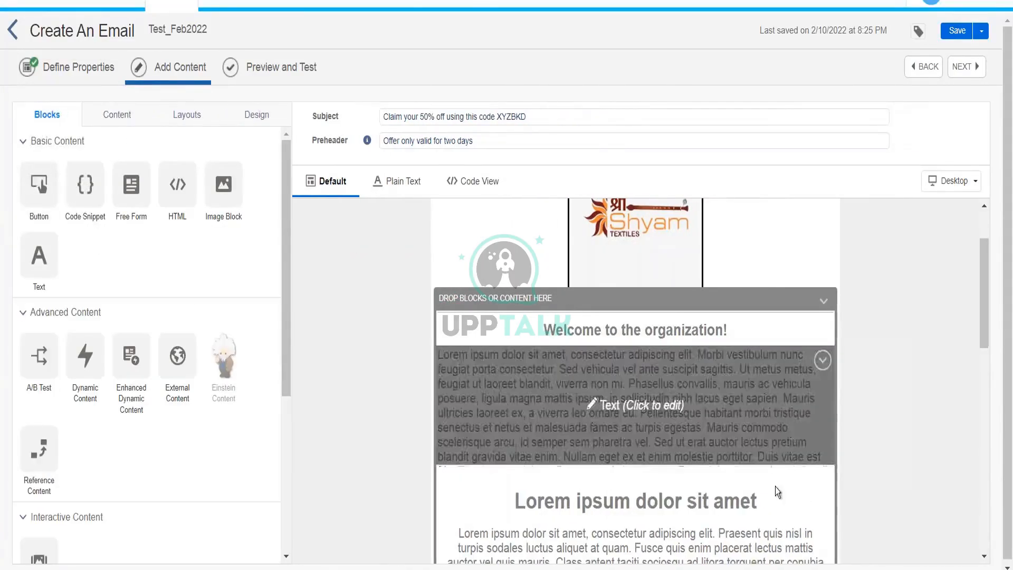
pyautogui.click(823, 360)
pyautogui.click(760, 389)
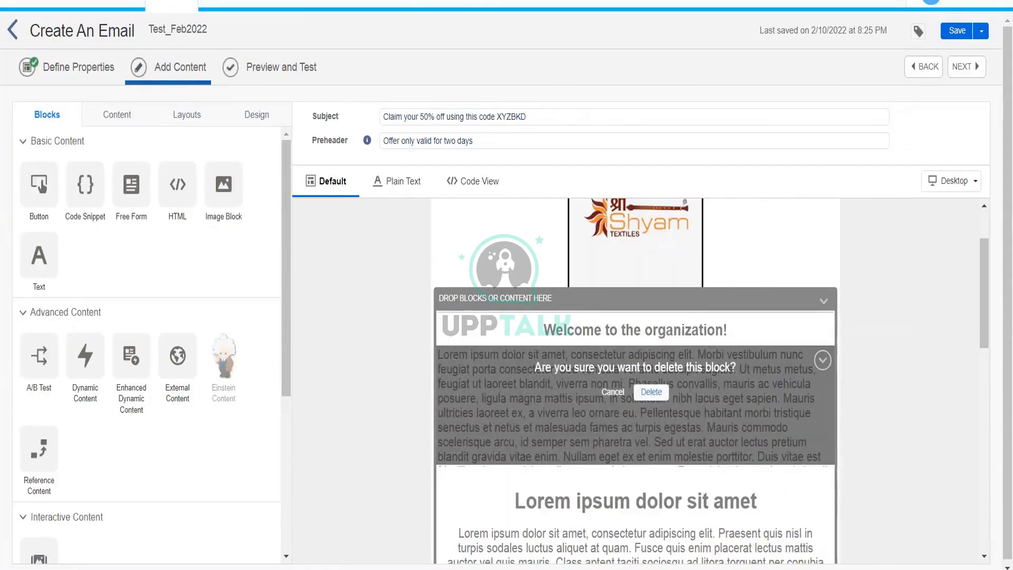
pyautogui.click(651, 392)
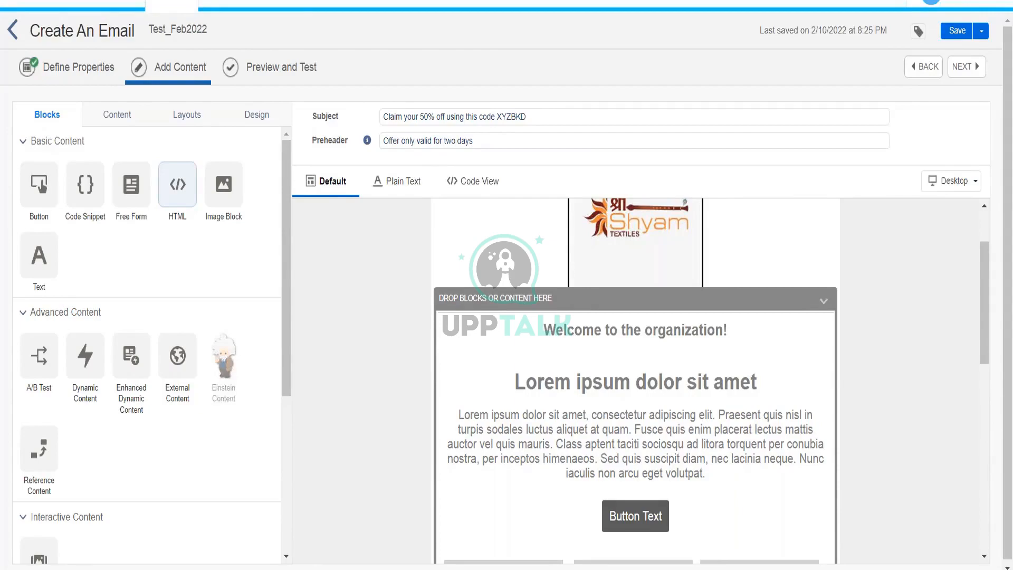
# Drop an HTML block under the welcome heading.
pyautogui.moveTo(177, 184); pyautogui.dragTo(548, 353)
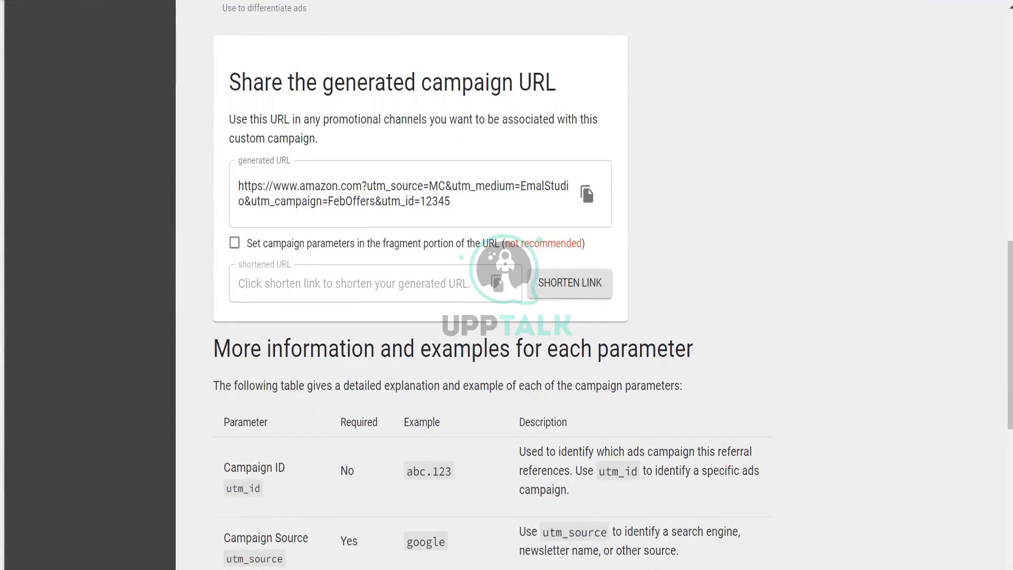
# Search for Sendtric and enter your e-mail address in the timer form.
pyautogui.hotkey('ctrl', 'l')
pyautogui.write('se')
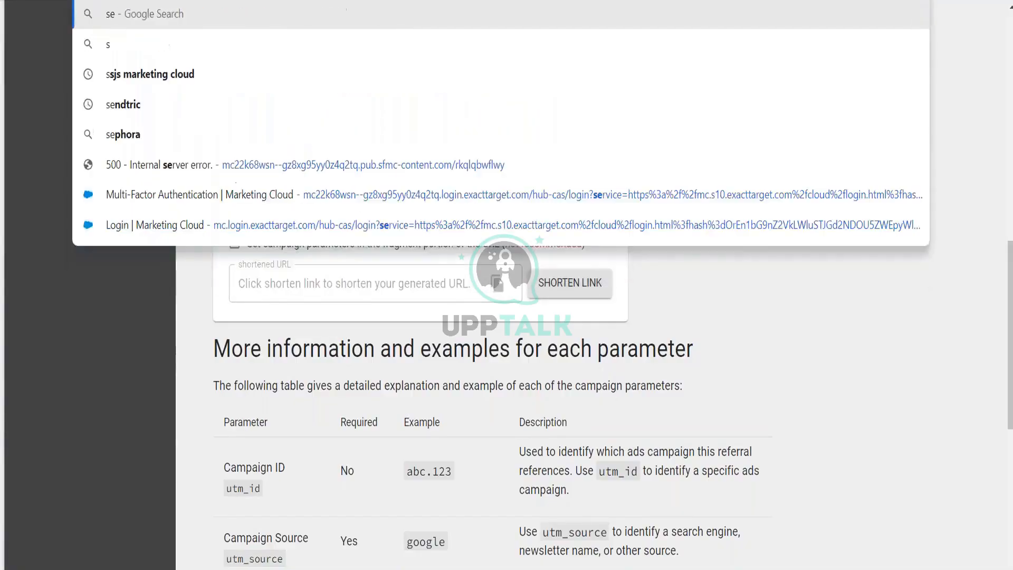
pyautogui.write('ndtric')
pyautogui.press('Return')
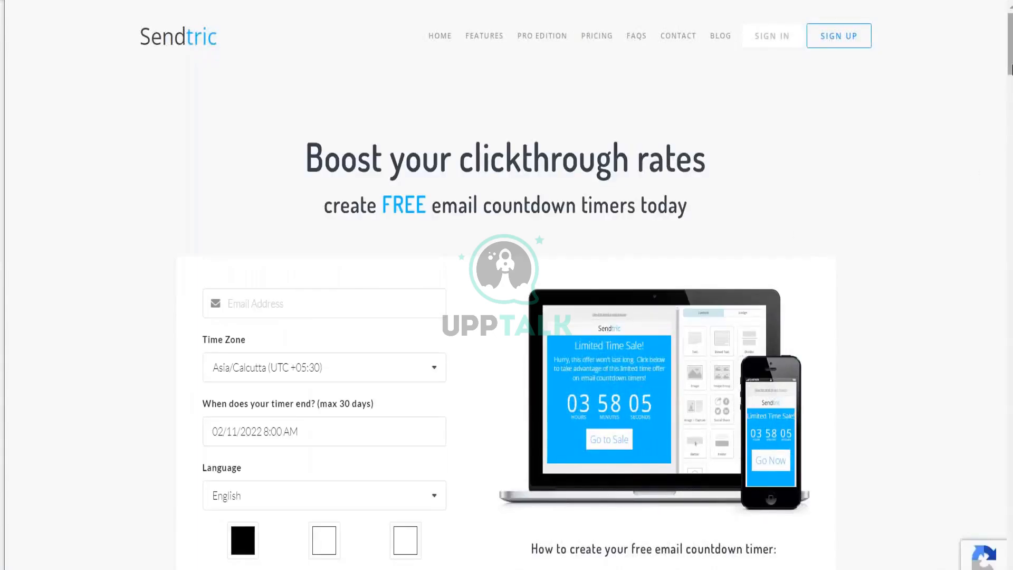
pyautogui.scroll(-4, 1011, 90)
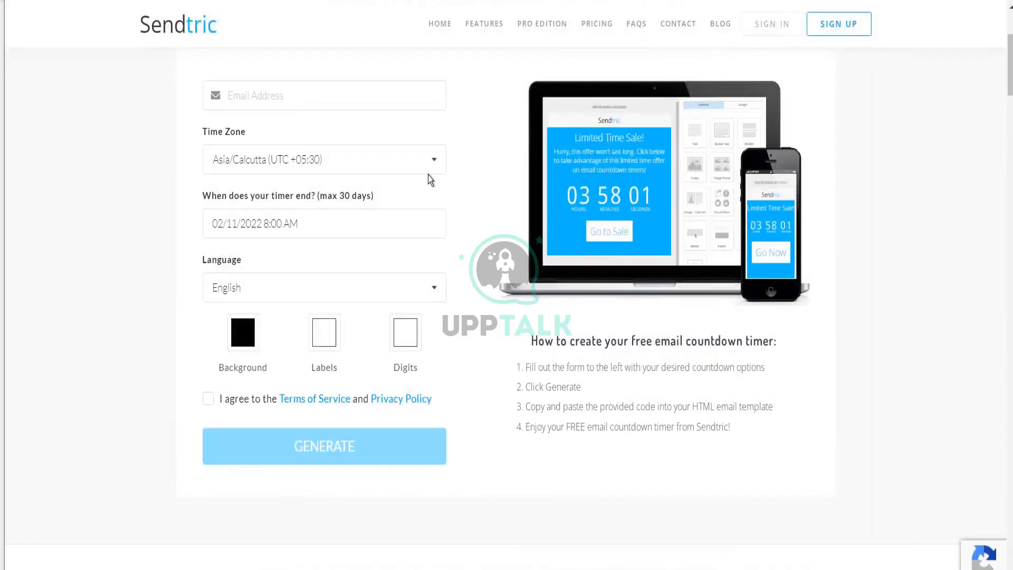
pyautogui.click(324, 101)
pyautogui.write('********')
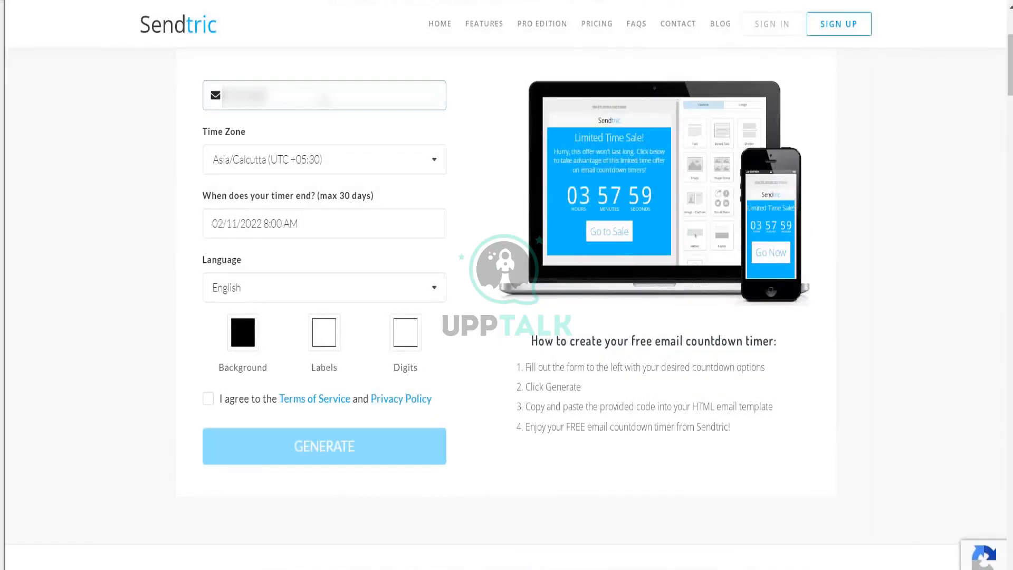
pyautogui.write('******')
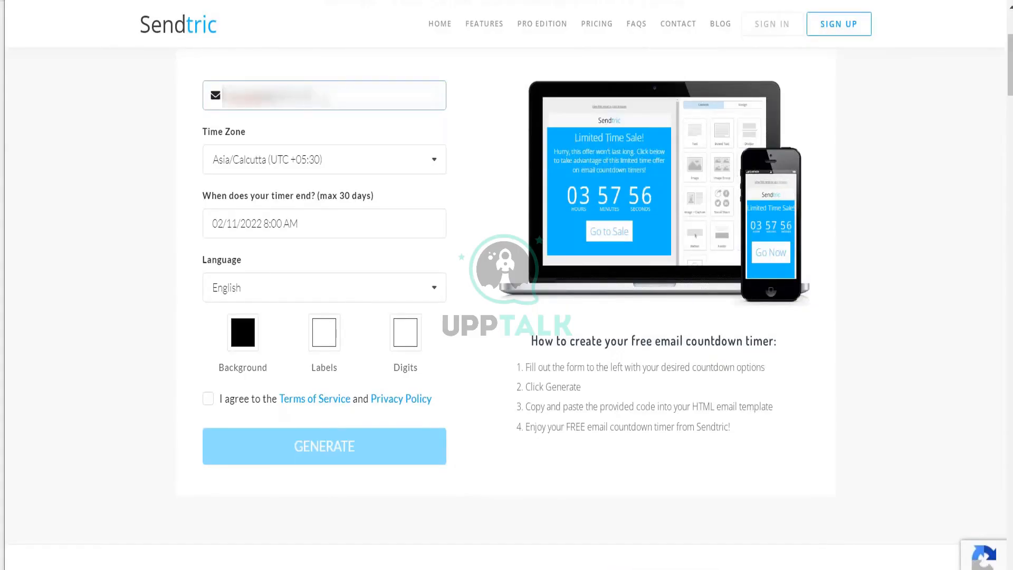
pyautogui.press('Tab')
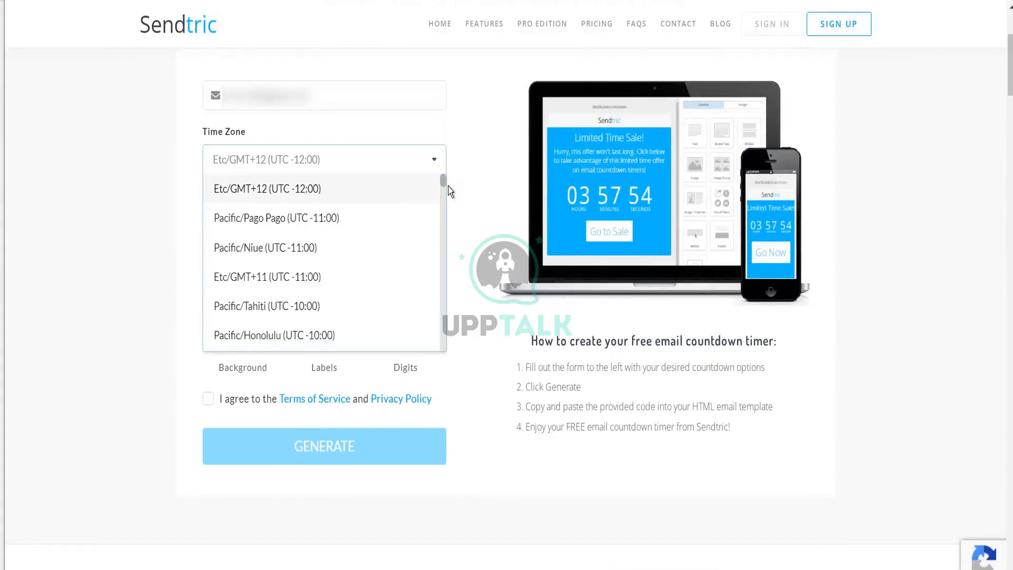
# Keep time zone Etc/GMT+12 and set the timer end date to February 12.
pyautogui.click(127, 289)
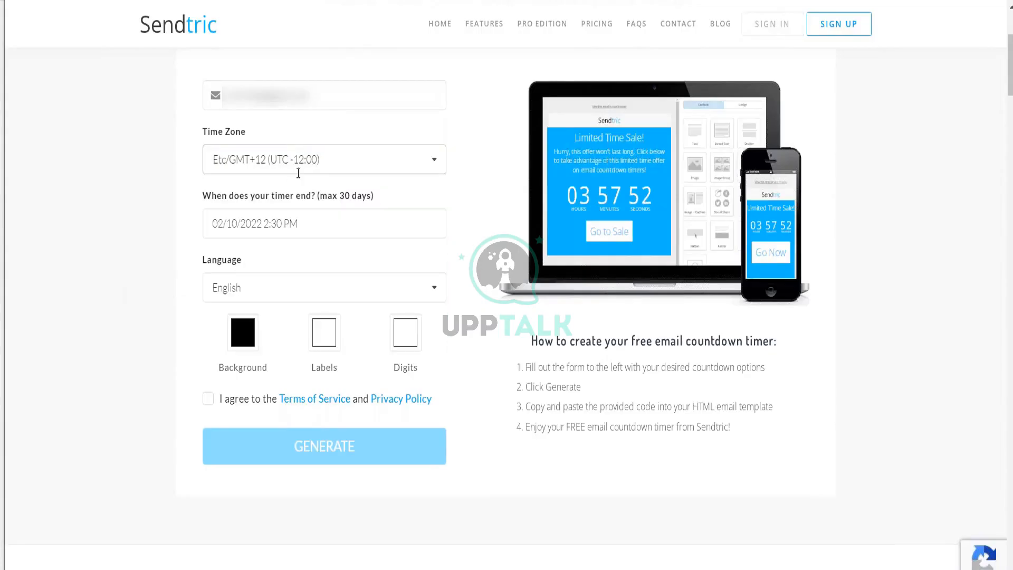
pyautogui.click(297, 223)
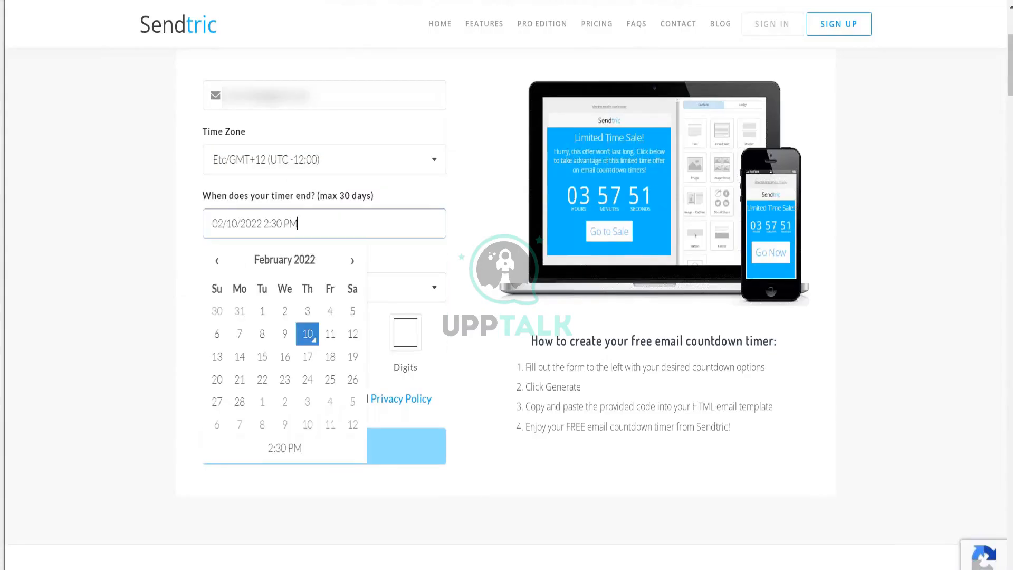
pyautogui.click(352, 334)
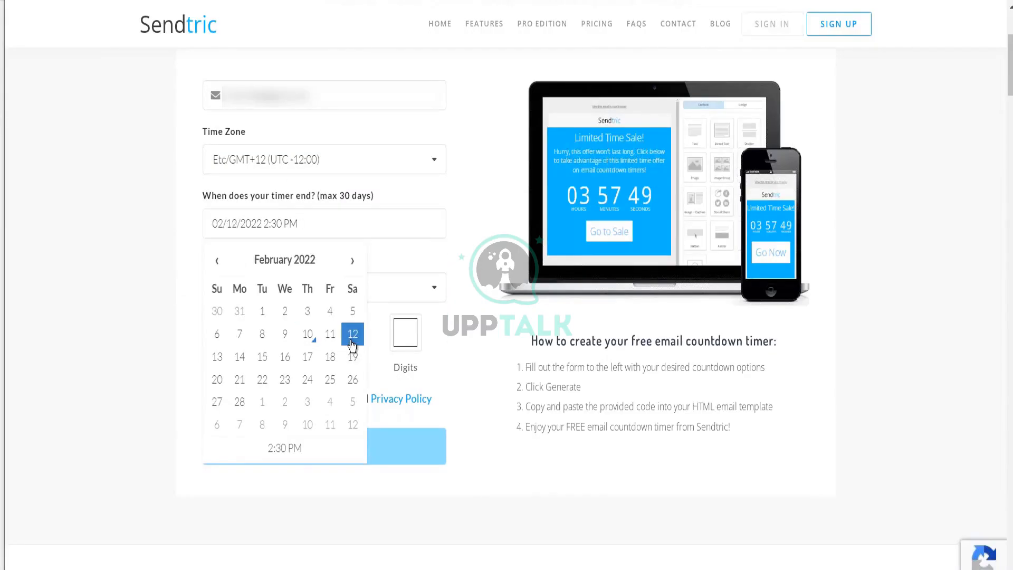
pyautogui.click(92, 358)
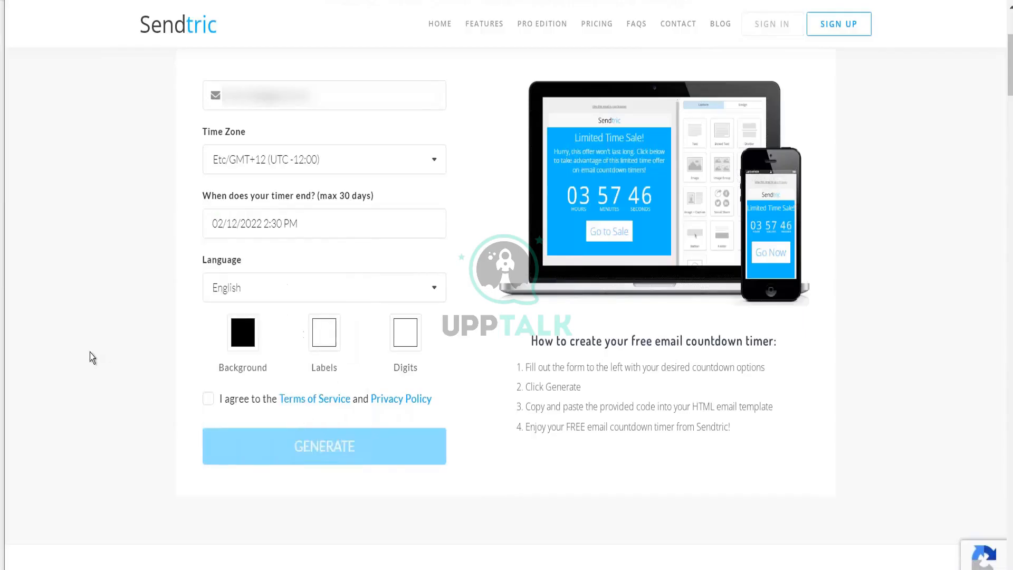
# Give the timer a red background, accept the terms, and select the generated embed code.
pyautogui.click(236, 346)
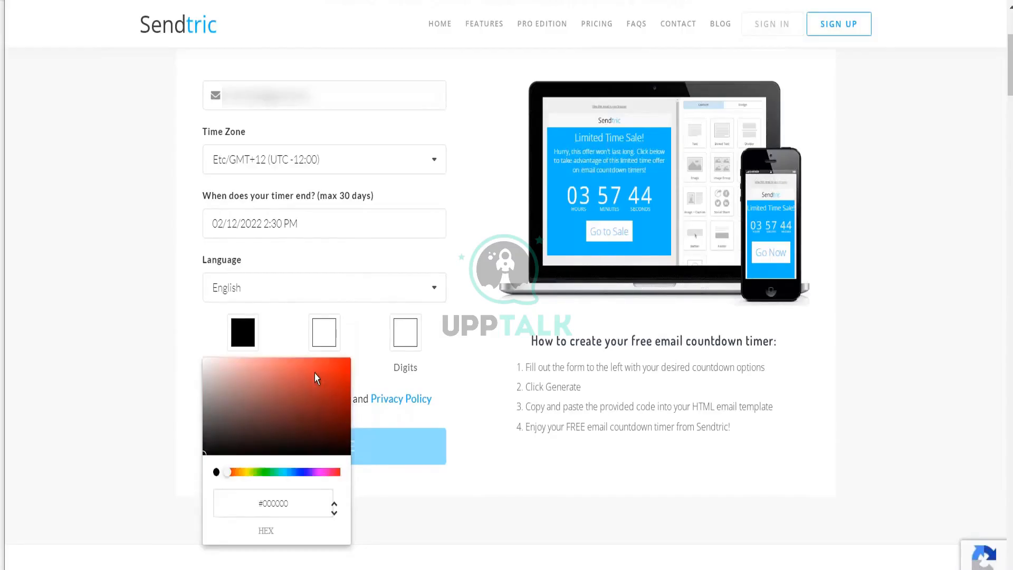
pyautogui.click(326, 363)
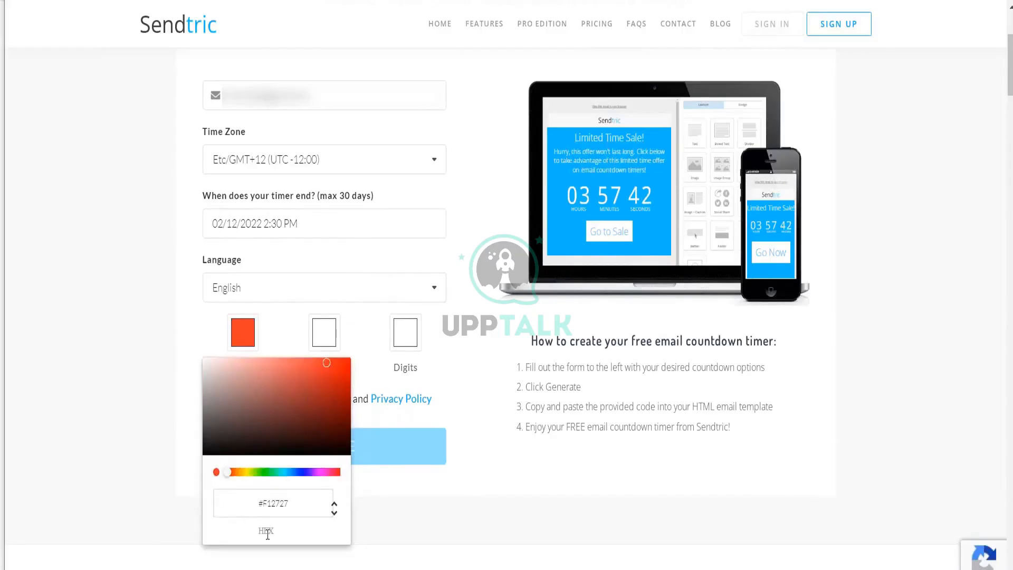
pyautogui.click(155, 449)
pyautogui.click(208, 399)
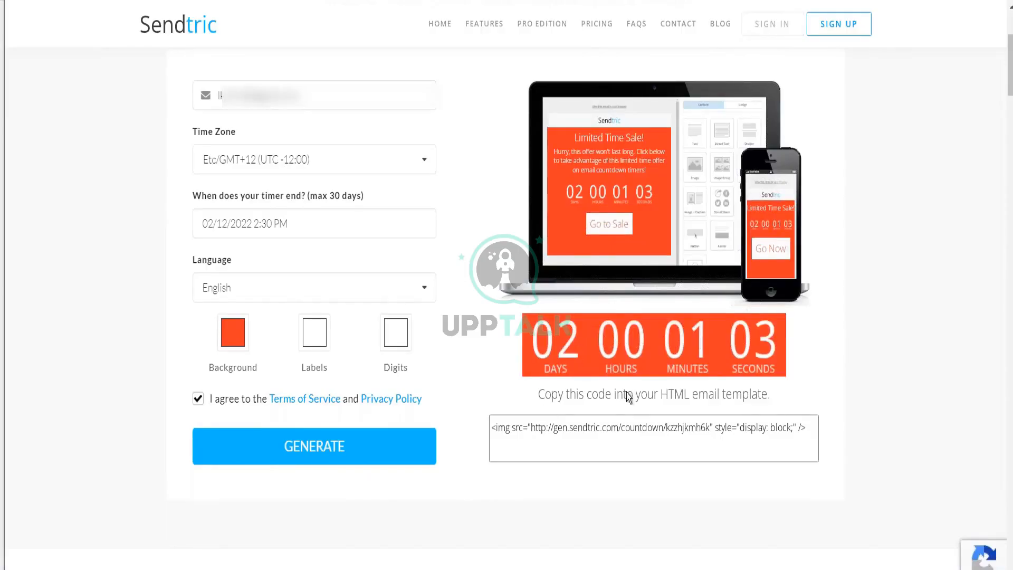
pyautogui.click(621, 427)
pyautogui.hotkey('ctrl', 'a')
pyautogui.hotkey('ctrl', 'c')
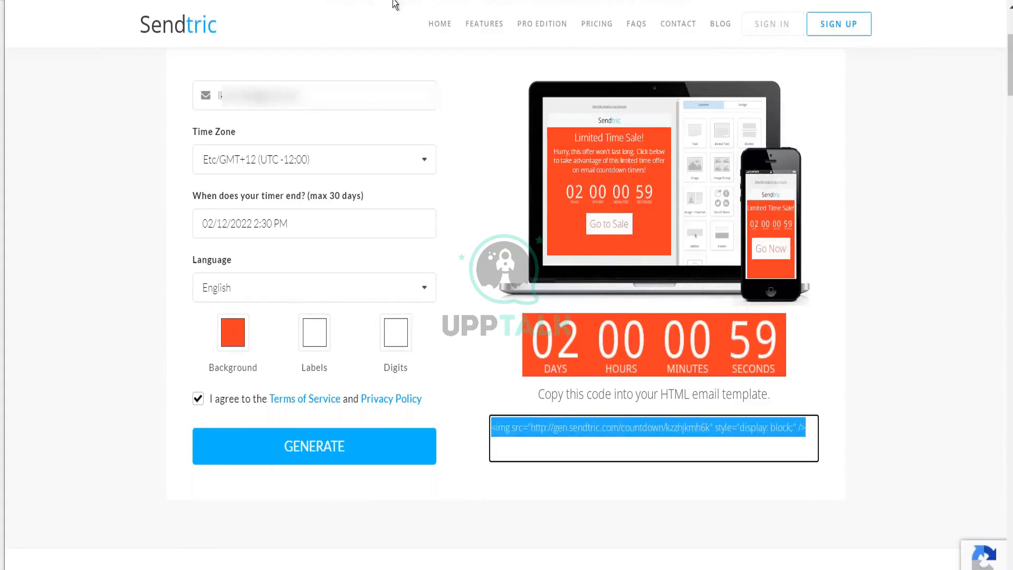
# Paste the Sendtric countdown embed code into the HTML block's code area.
pyautogui.click(294, 1)
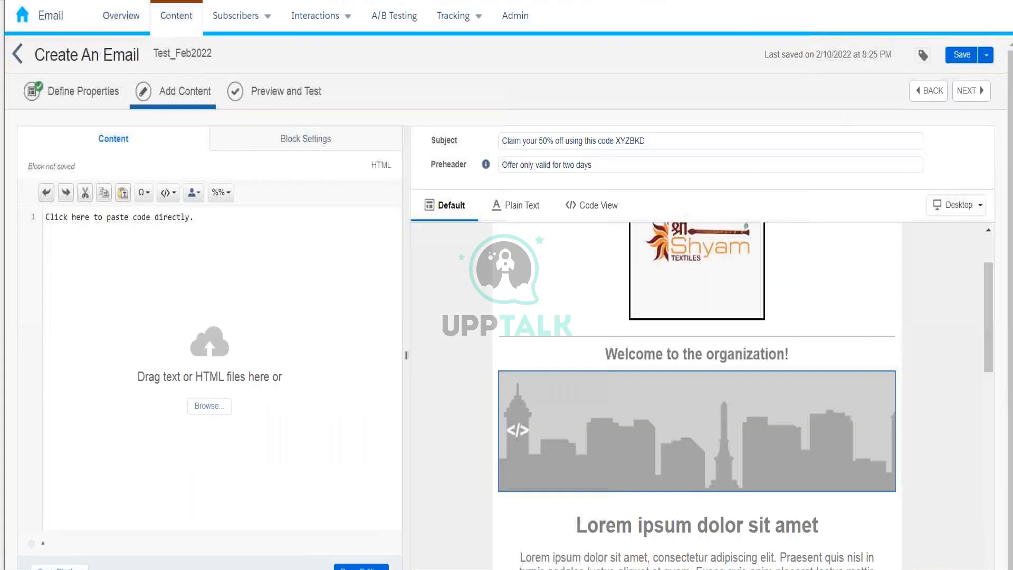
pyautogui.click(196, 218)
pyautogui.hotkey('ctrl', 'v')
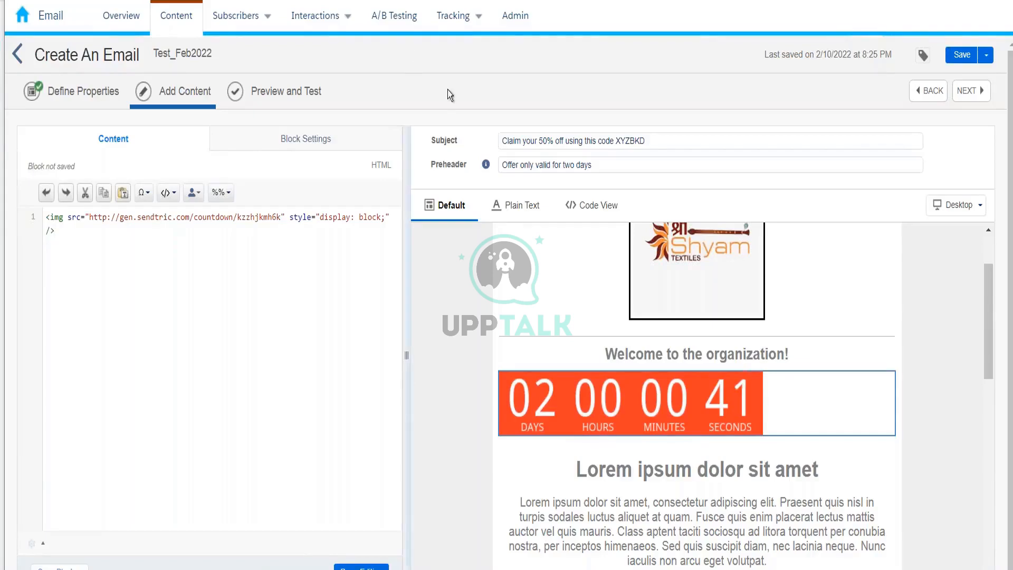
pyautogui.hotkey('ctrl', 'Tab')
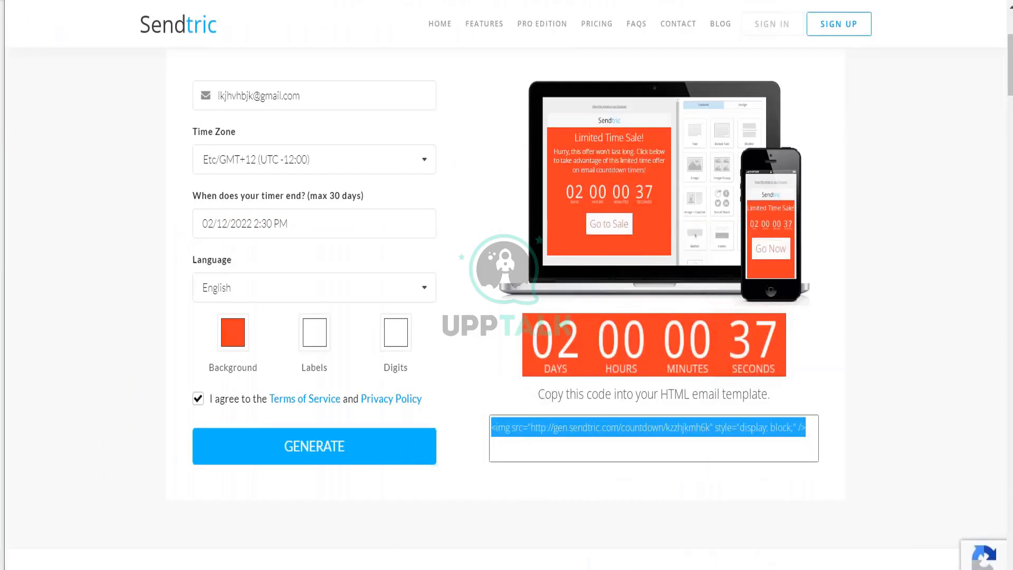
# Search 'sample html forms' and select W3Schools' Submit button form example code.
pyautogui.hotkey('ctrl', 'l')
pyautogui.write('sample html')
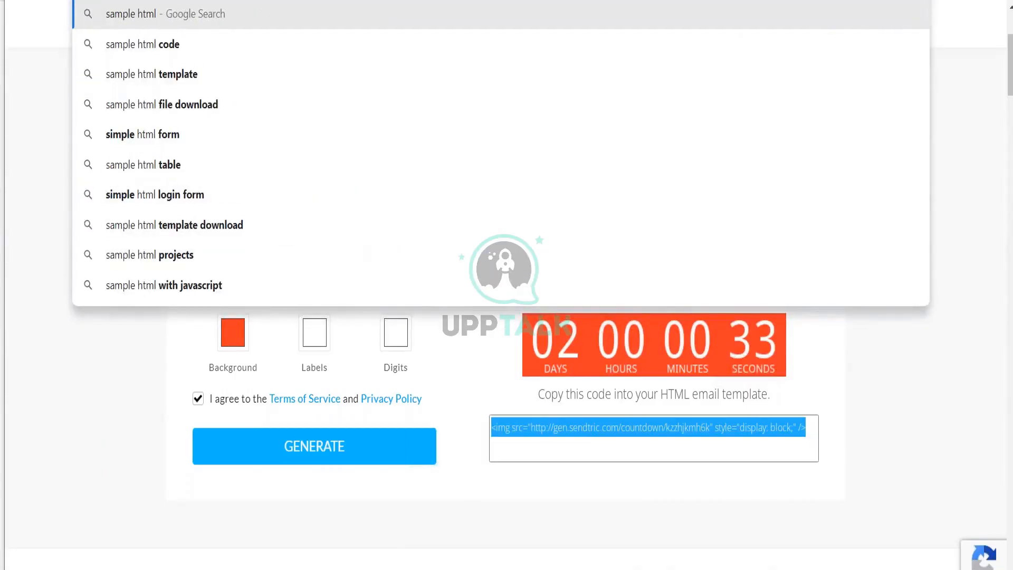
pyautogui.write(' forms')
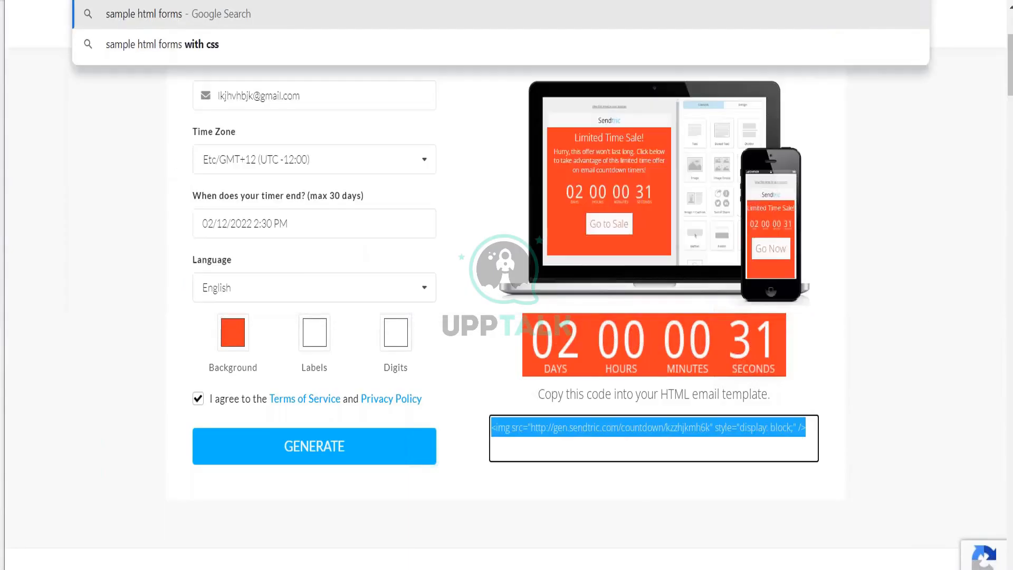
pyautogui.press('Return')
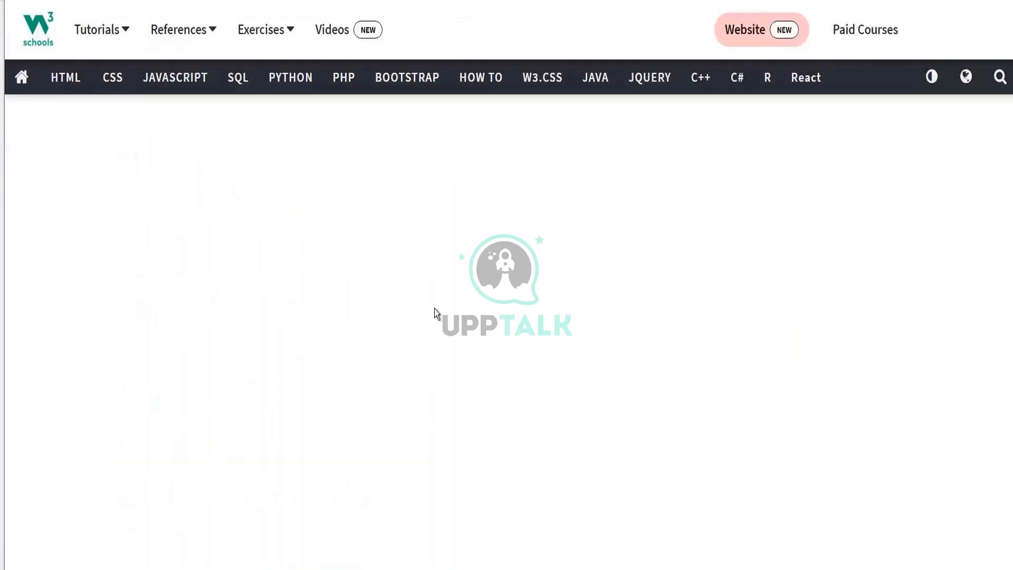
pyautogui.scroll(-2, 506, 316)
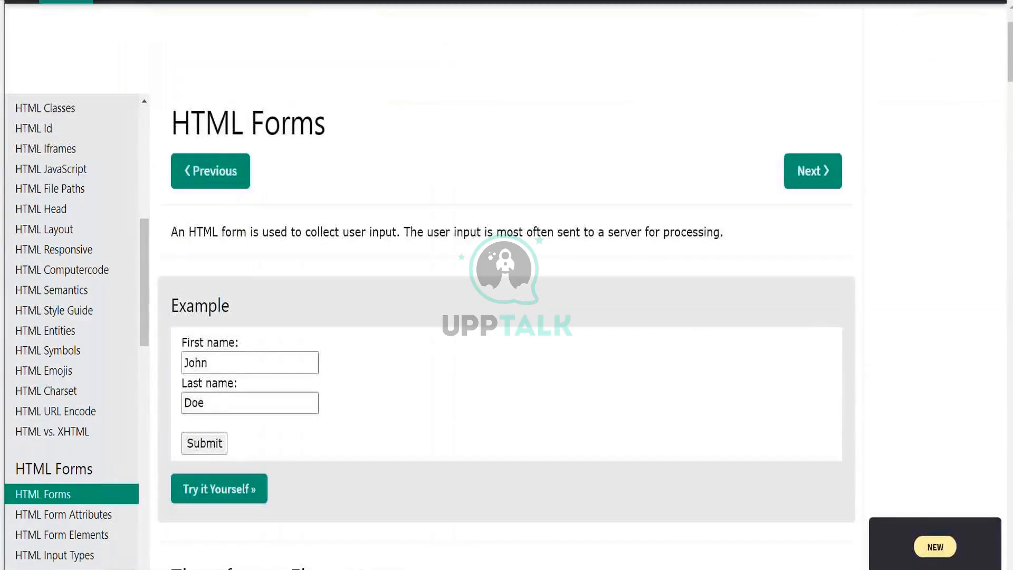
pyautogui.scroll(-15, 506, 316)
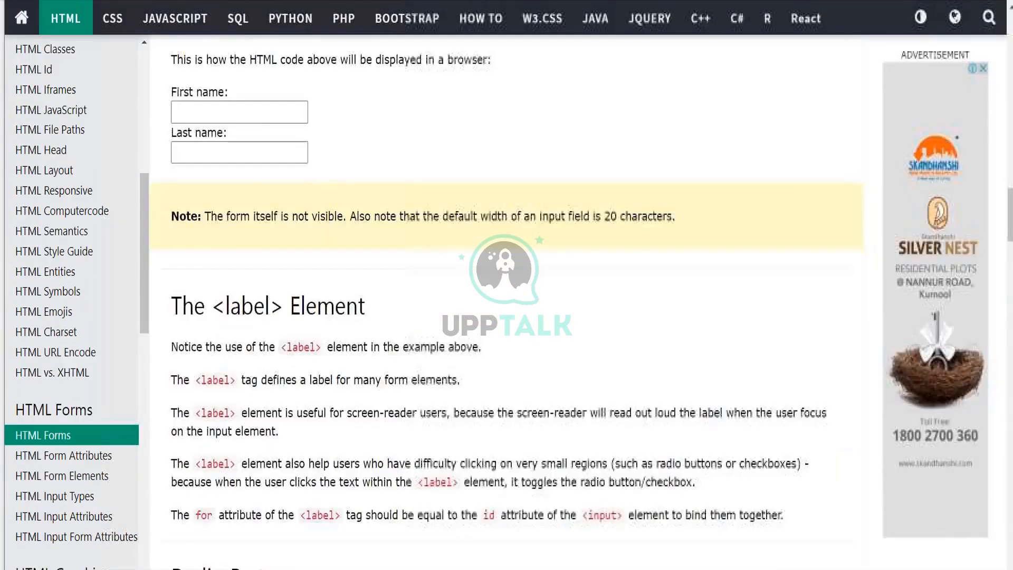
pyautogui.scroll(-10, 507, 317)
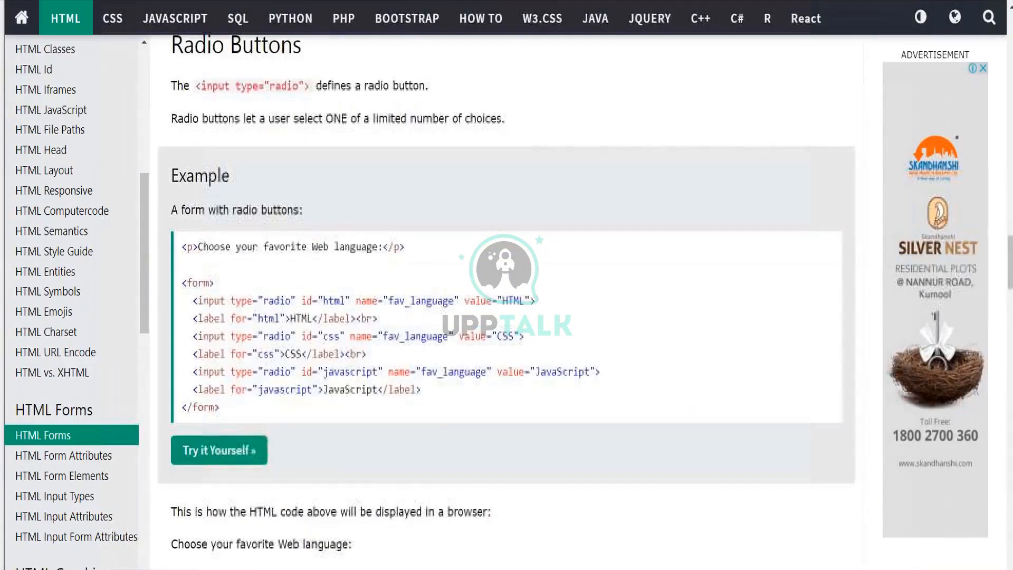
pyautogui.scroll(-10, 507, 317)
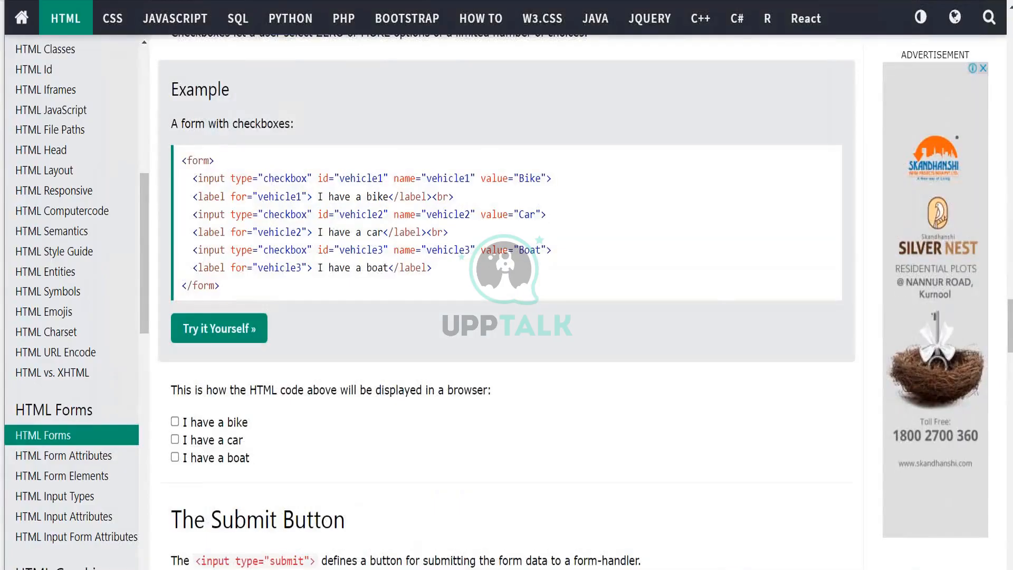
pyautogui.scroll(-8, 507, 301)
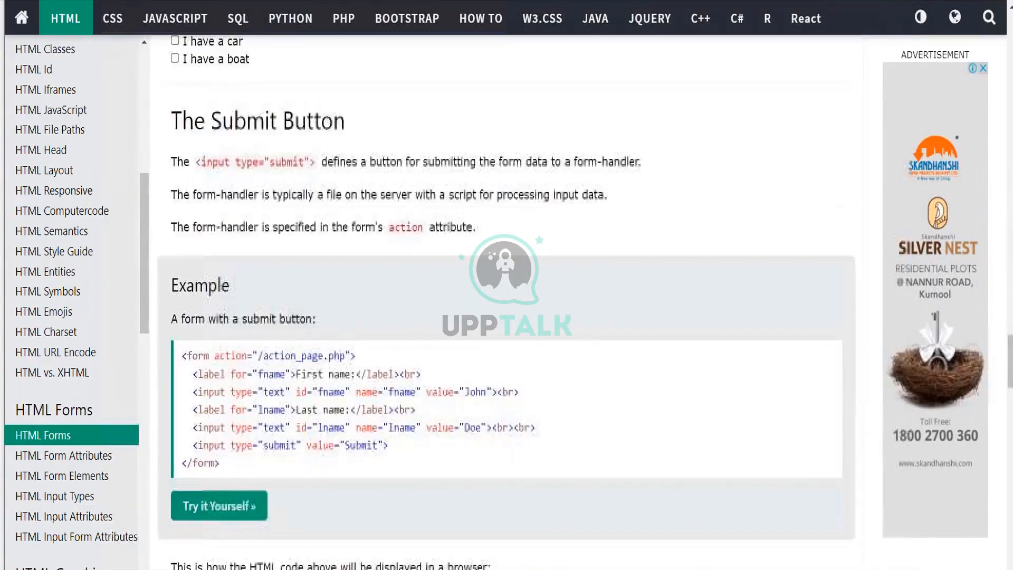
pyautogui.moveTo(220, 444); pyautogui.dragTo(182, 338)
pyautogui.hotkey('ctrl', 'c')
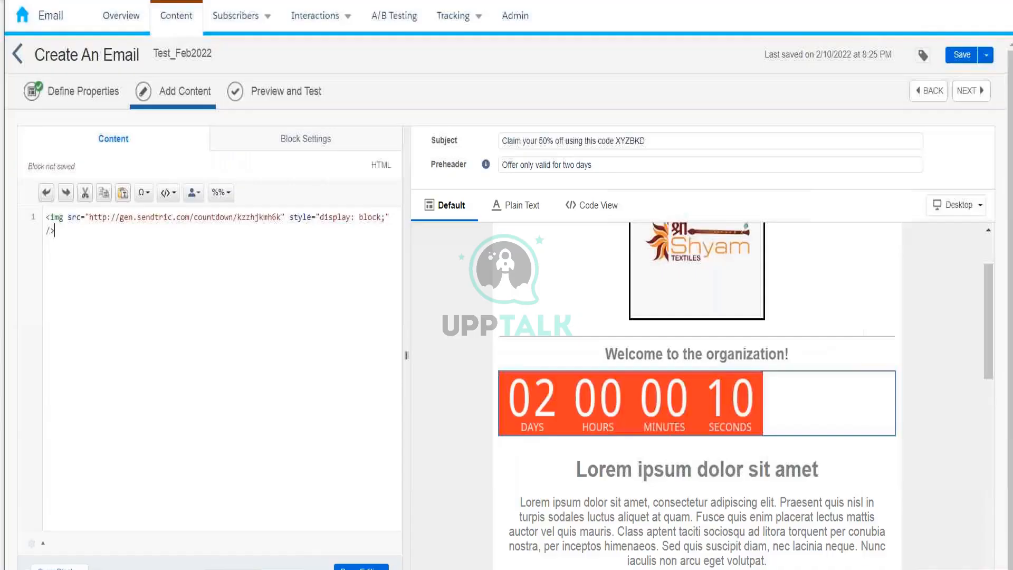
# Replace the HTML block's countdown code with the First name/Last name form and finish editing.
pyautogui.hotkey('ctrl', 'a')
pyautogui.hotkey('ctrl', 'v')
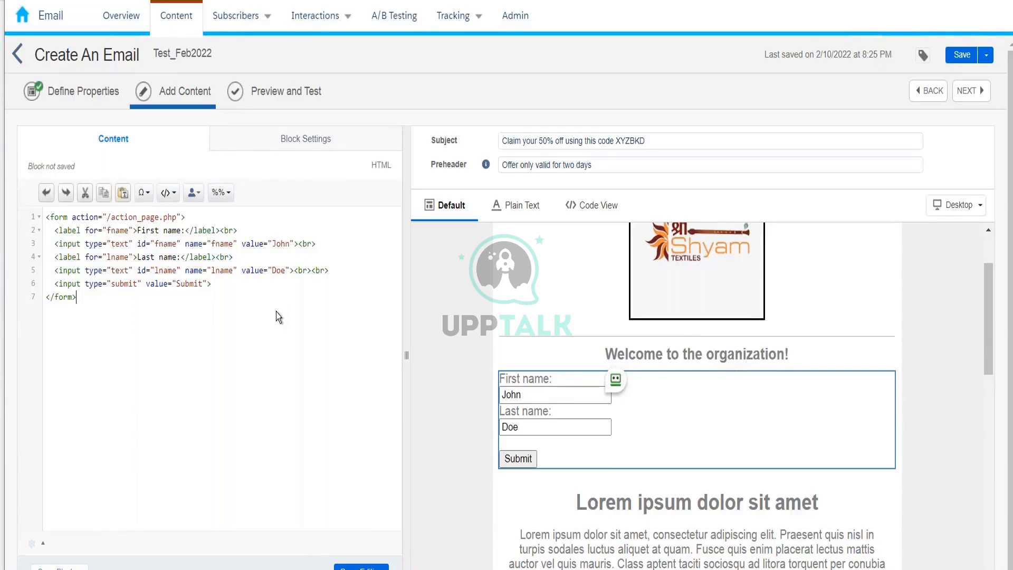
pyautogui.click(366, 566)
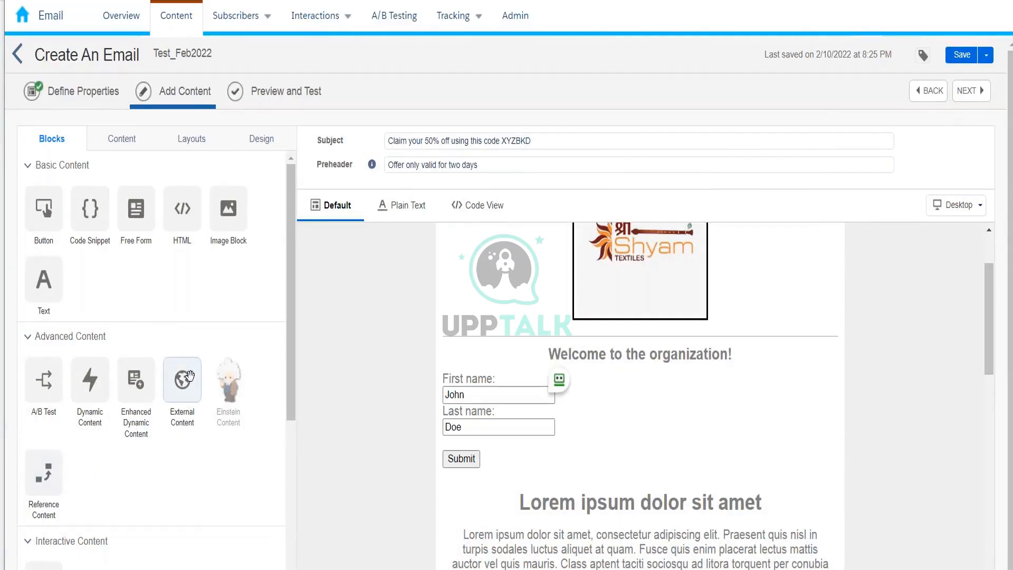
pyautogui.moveTo(189, 376)
pyautogui.mouseDown()
pyautogui.moveTo(402, 370)
pyautogui.moveTo(464, 417)
pyautogui.moveTo(477, 460)
pyautogui.mouseUp()
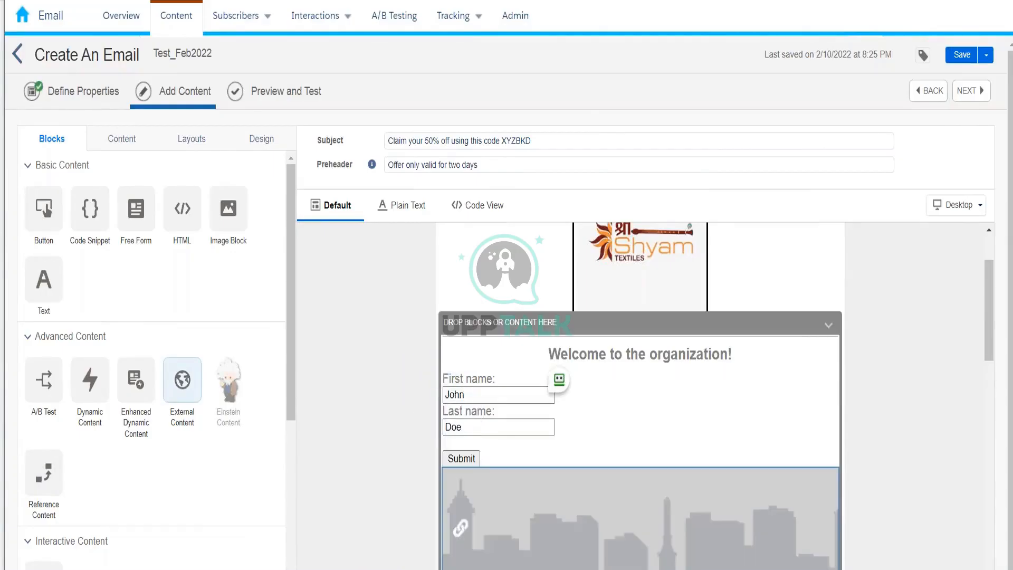
pyautogui.scroll(-2, 671, 328)
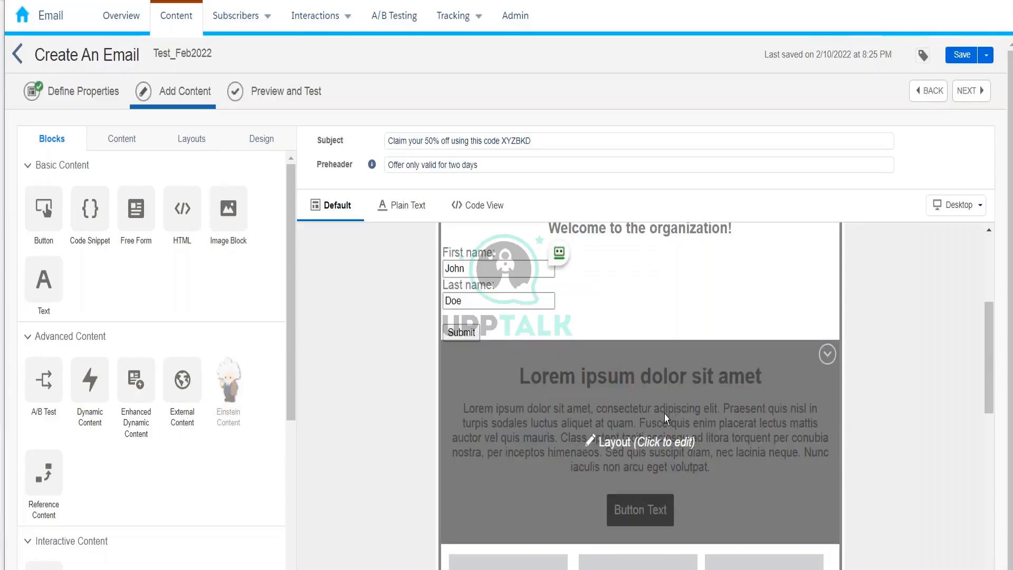
pyautogui.click(667, 413)
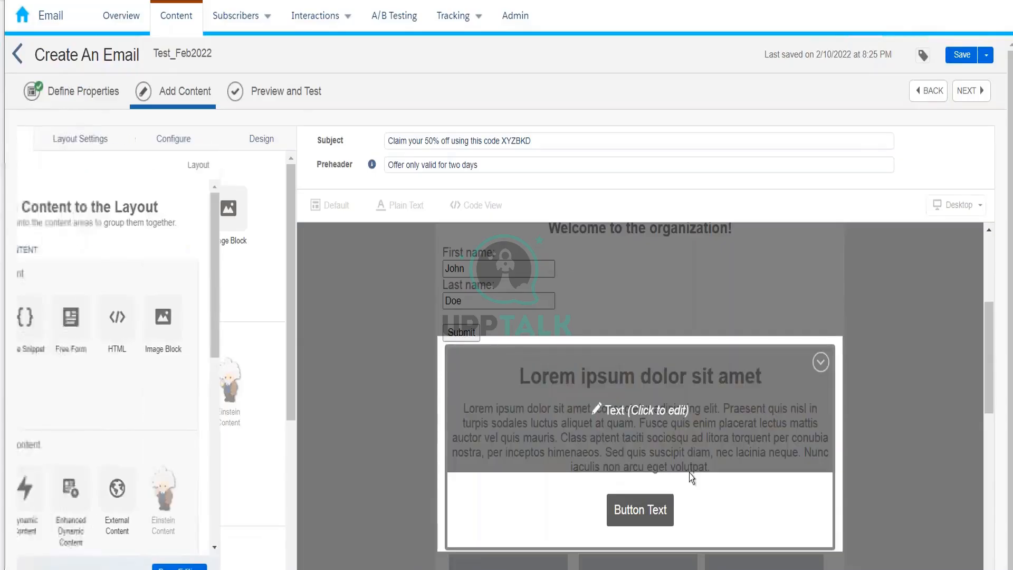
pyautogui.click(269, 567)
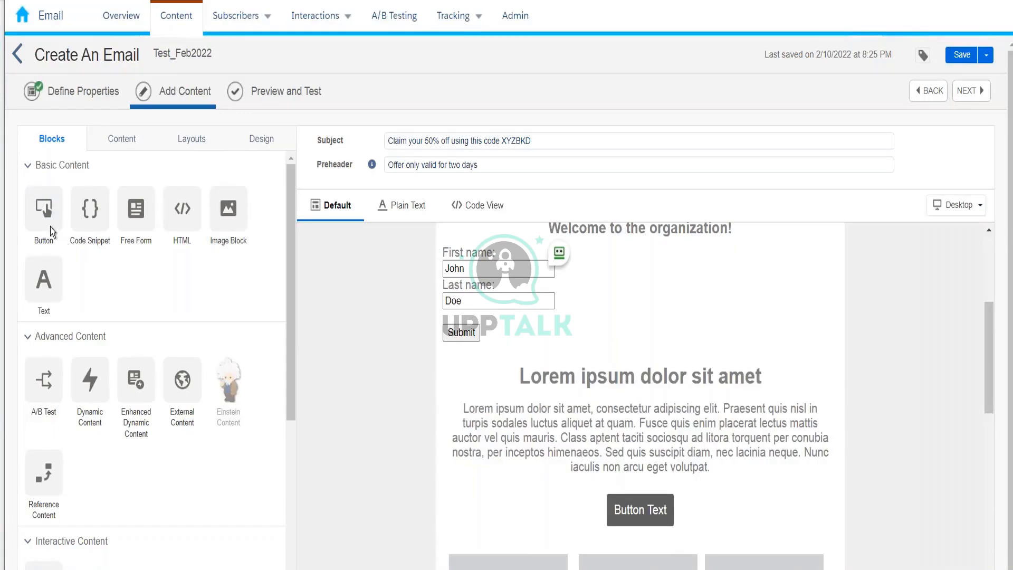
# Add a button block below the Lorem section labelled 'Click here to claim your coupon'.
pyautogui.moveTo(49, 226); pyautogui.dragTo(629, 478)
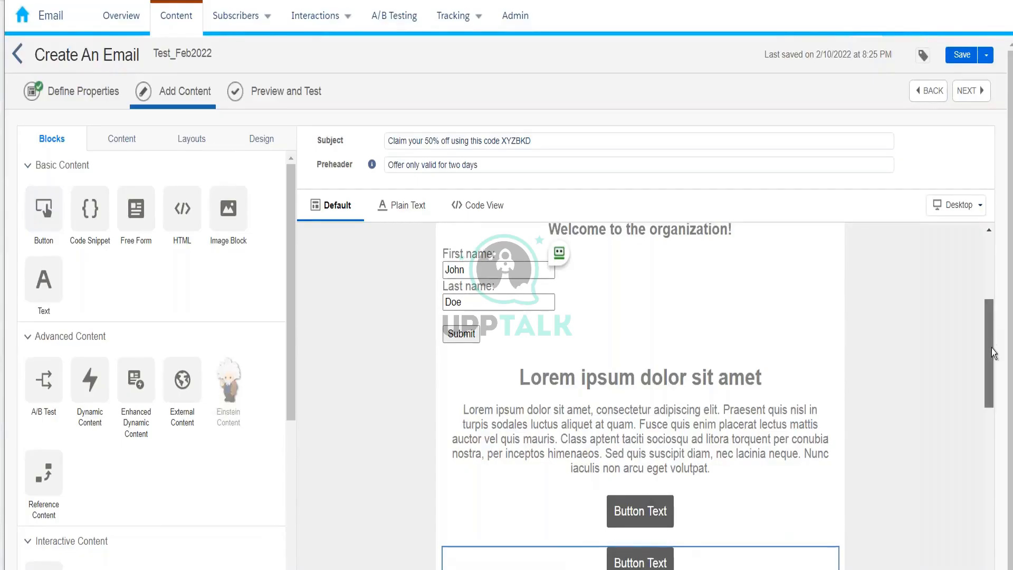
pyautogui.moveTo(992, 347); pyautogui.dragTo(991, 356)
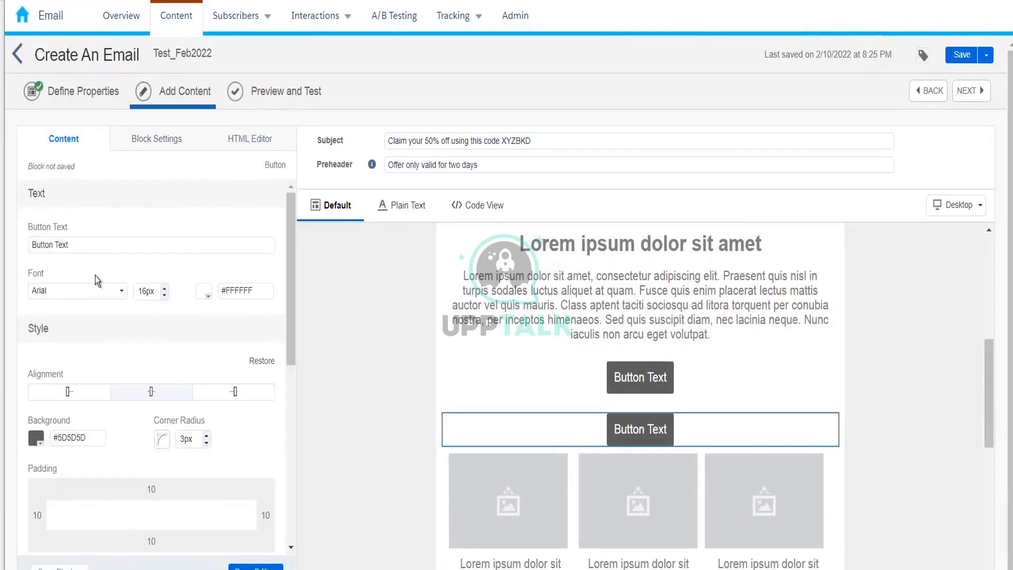
pyautogui.moveTo(76, 248); pyautogui.dragTo(19, 247)
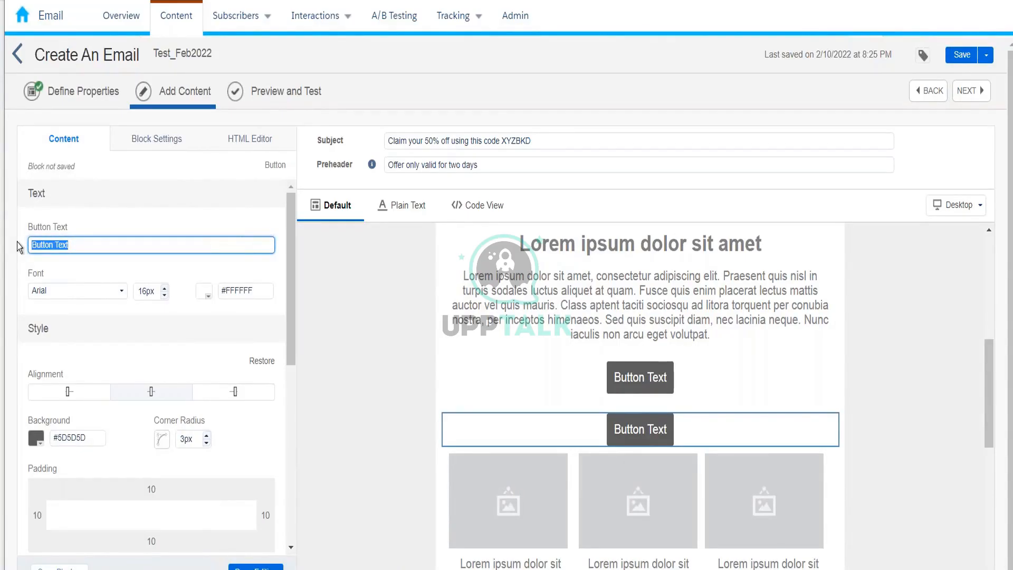
pyautogui.write('Click')
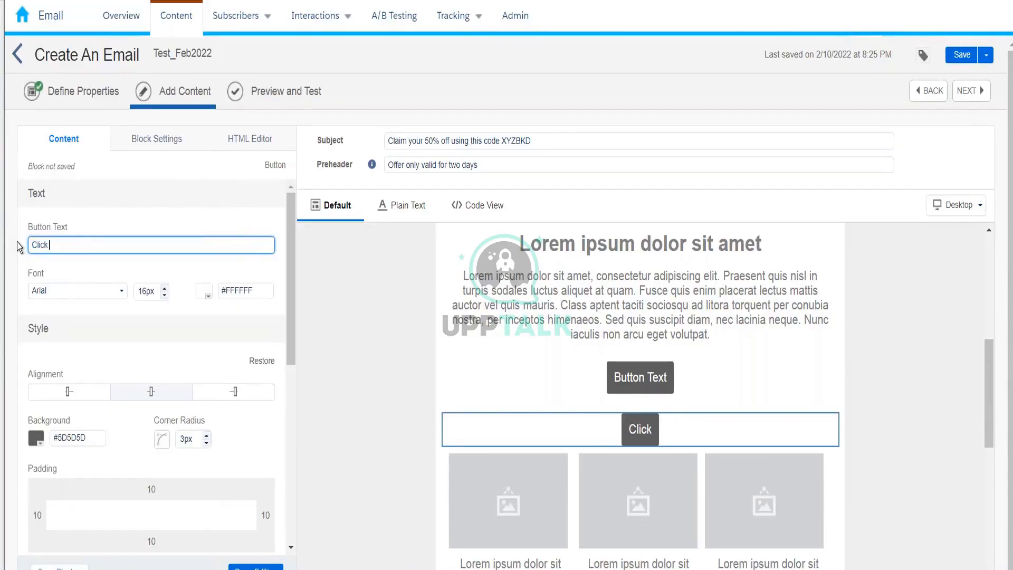
pyautogui.write(' here to c')
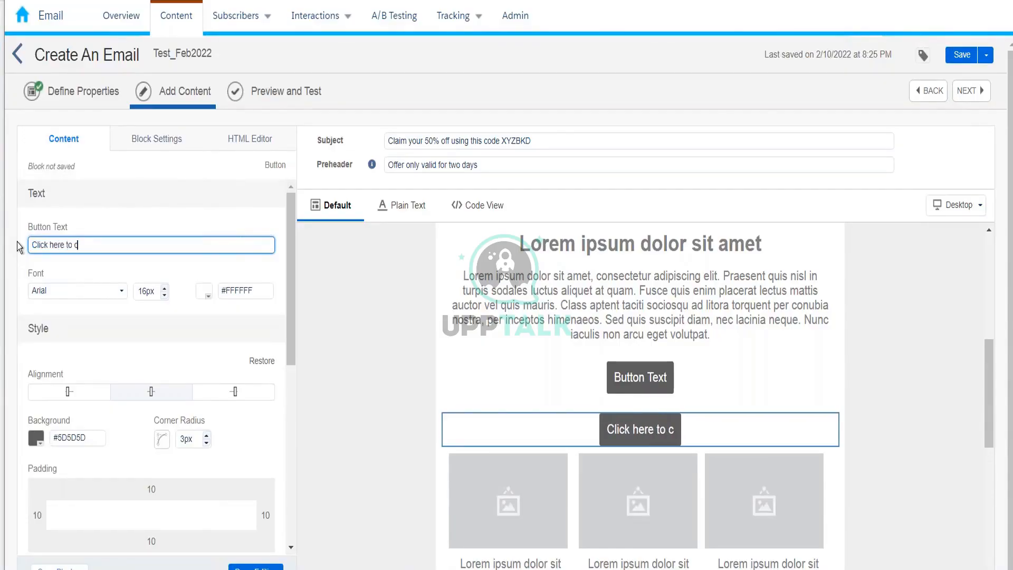
pyautogui.write('laim your')
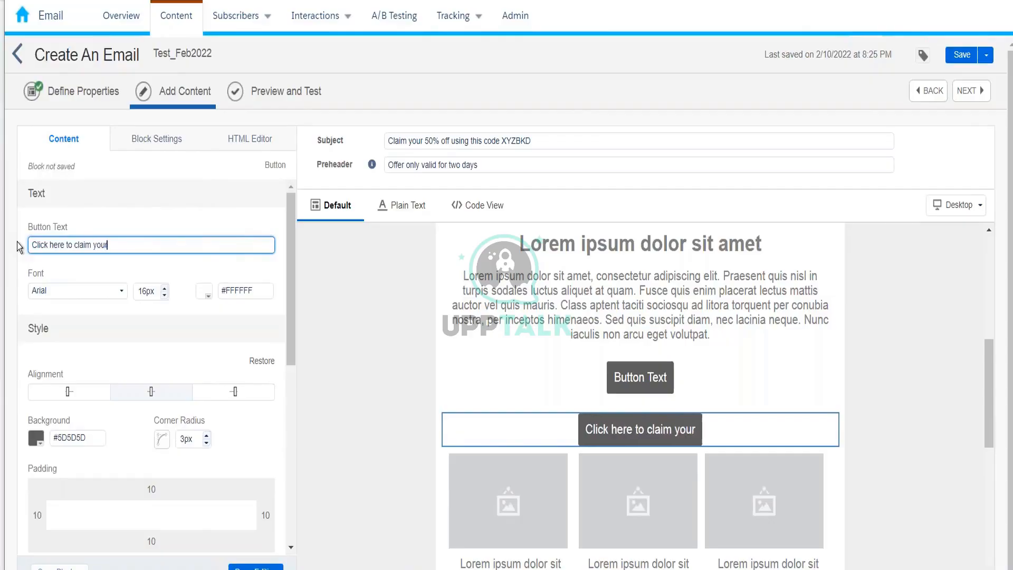
pyautogui.write(' coupon')
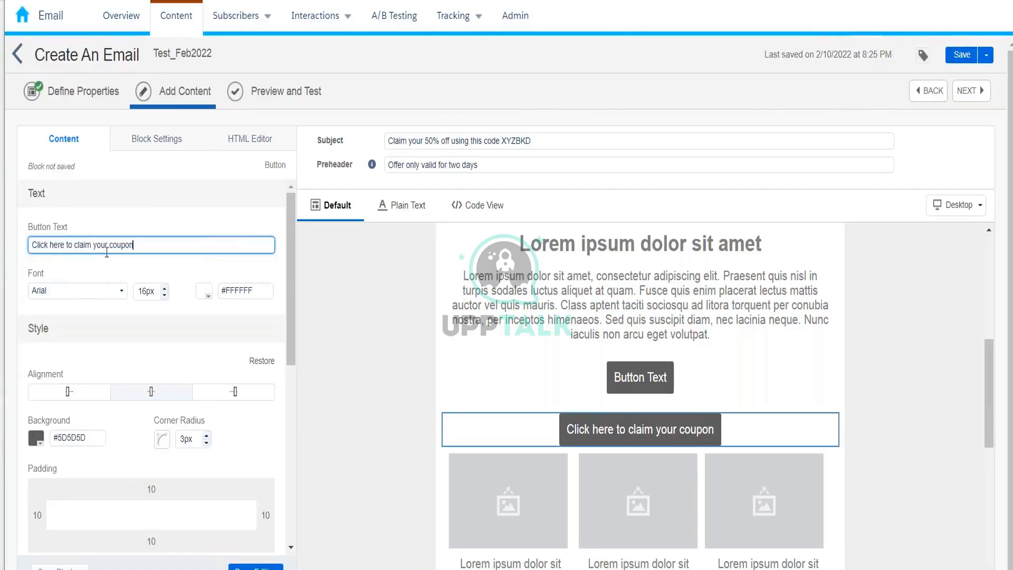
# Colour the button text pink and give the button a bright blue #107FEE background.
pyautogui.click(209, 294)
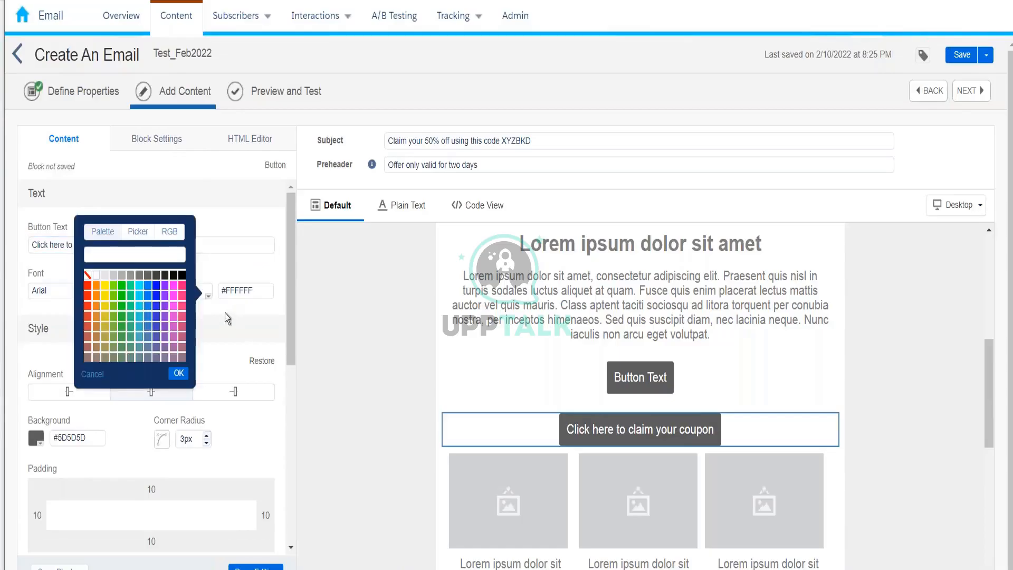
pyautogui.click(182, 286)
pyautogui.click(178, 373)
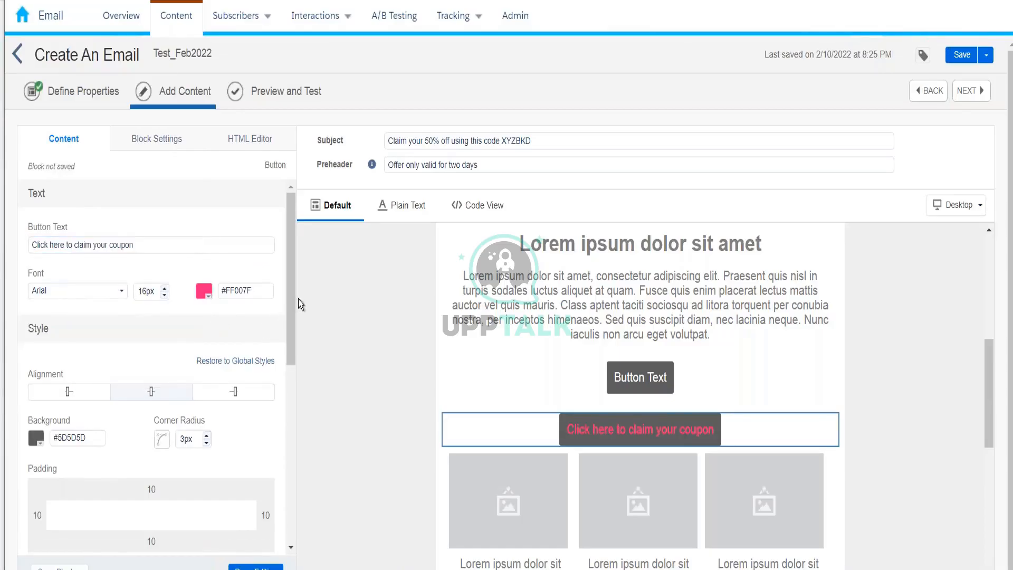
pyautogui.scroll(-1, 284, 328)
pyautogui.scroll(-1, 283, 343)
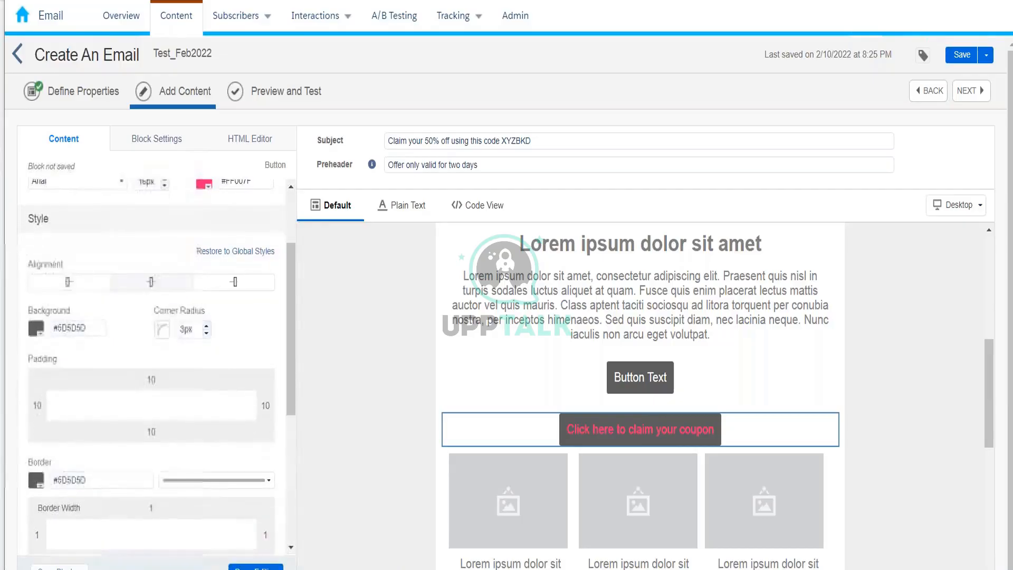
pyautogui.click(36, 330)
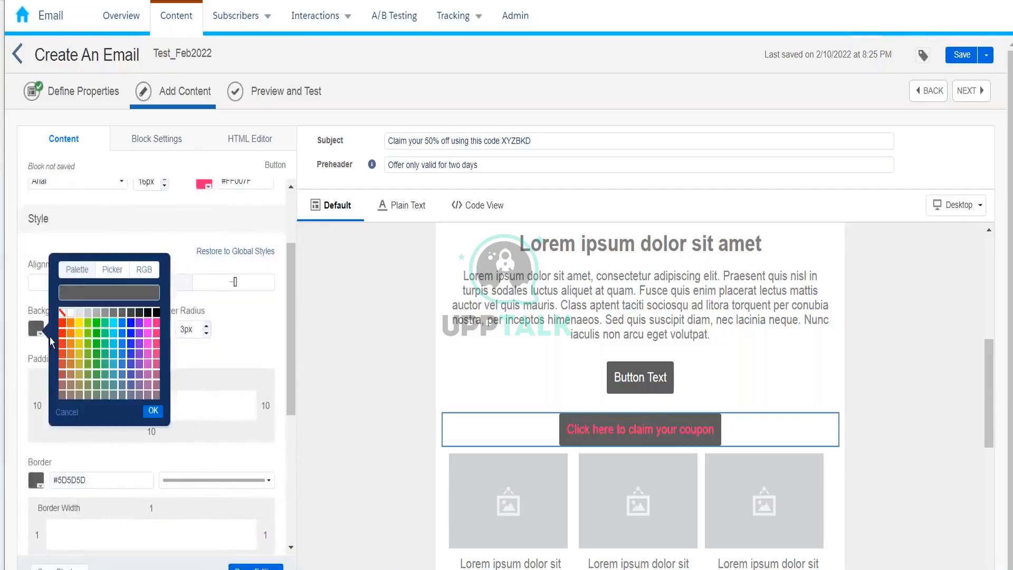
pyautogui.click(111, 327)
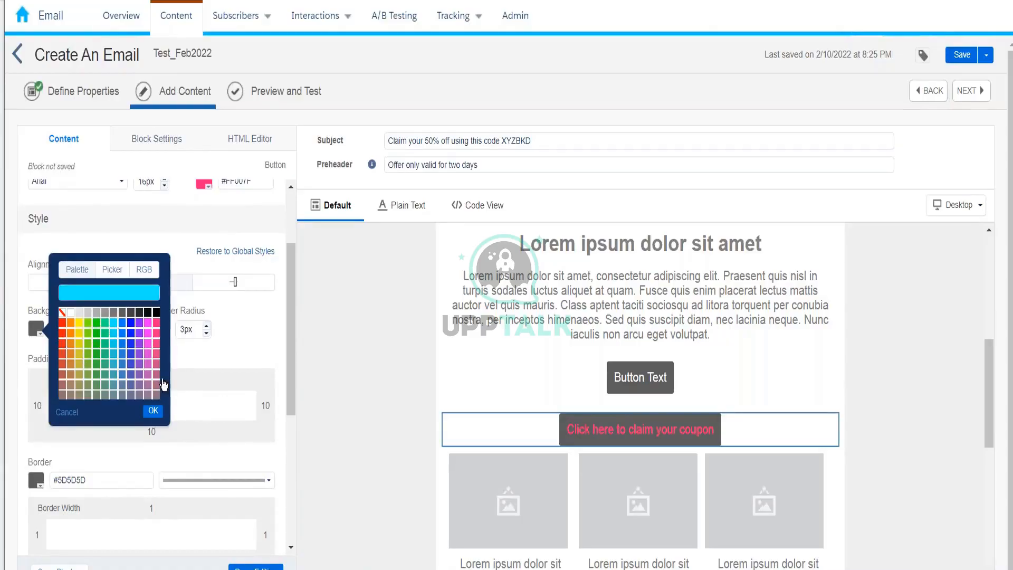
pyautogui.click(130, 330)
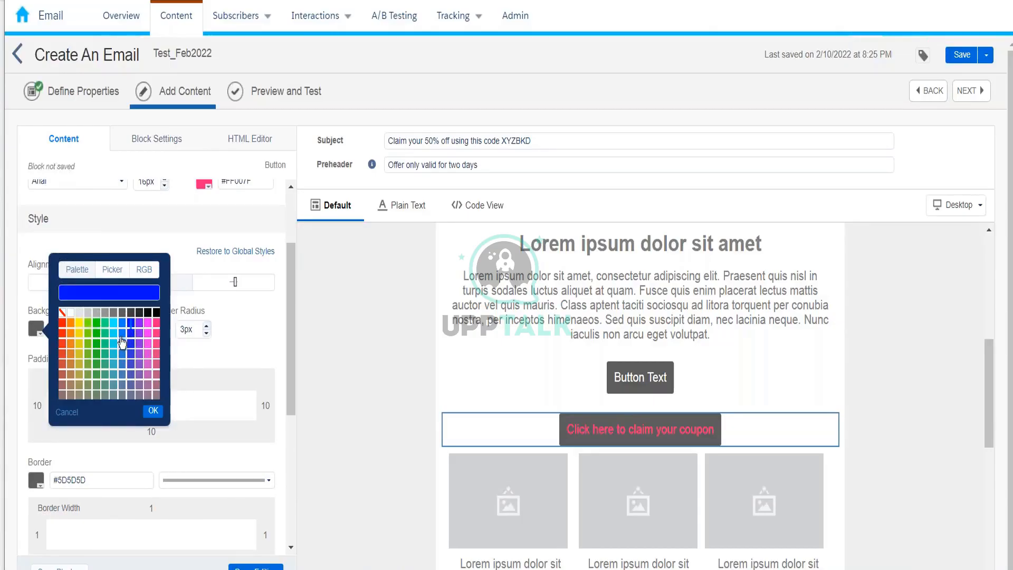
pyautogui.click(151, 411)
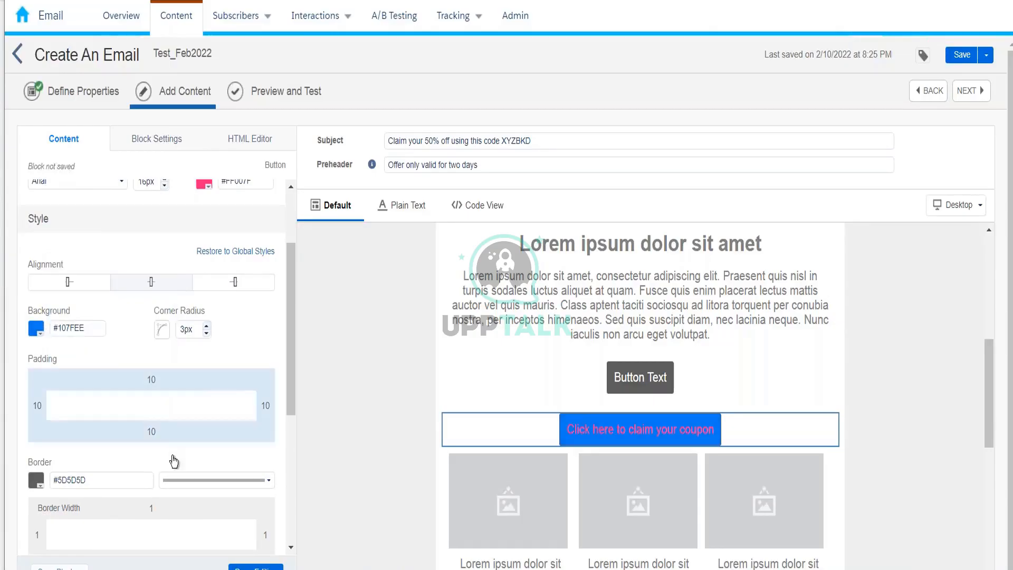
# Change the button text colour to black and close the button settings.
pyautogui.click(209, 186)
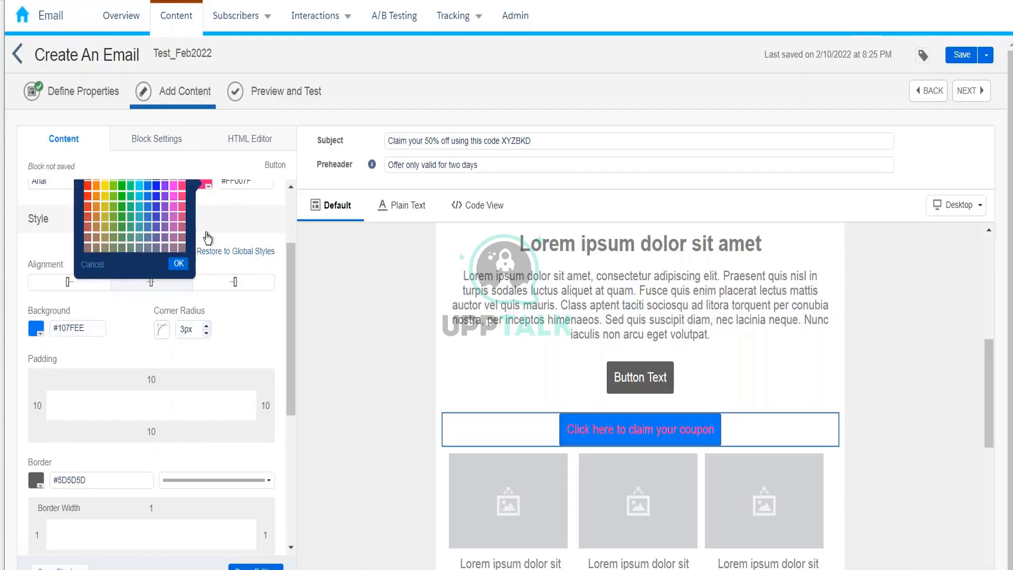
pyautogui.scroll(2, 191, 218)
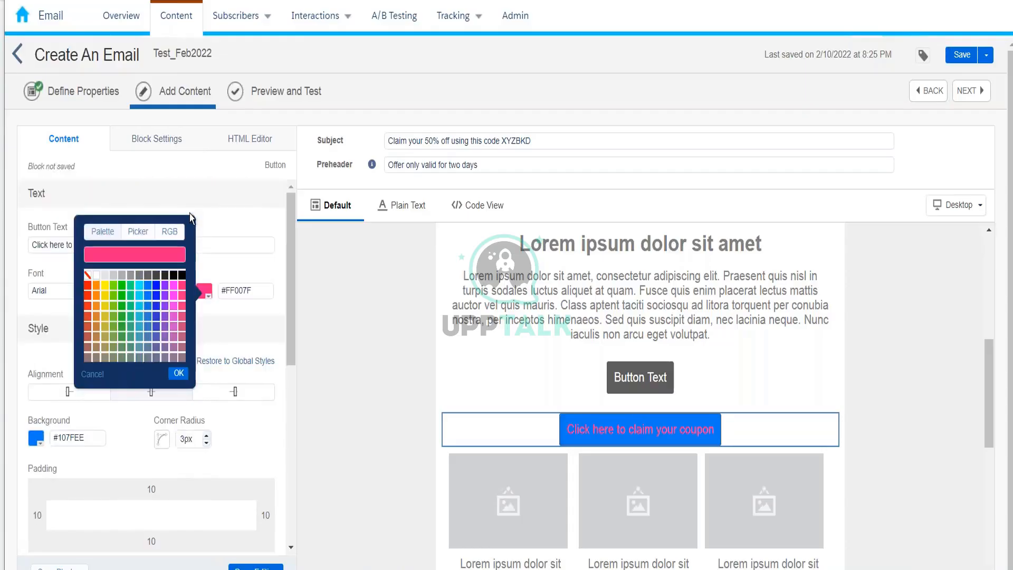
pyautogui.click(182, 275)
pyautogui.click(182, 378)
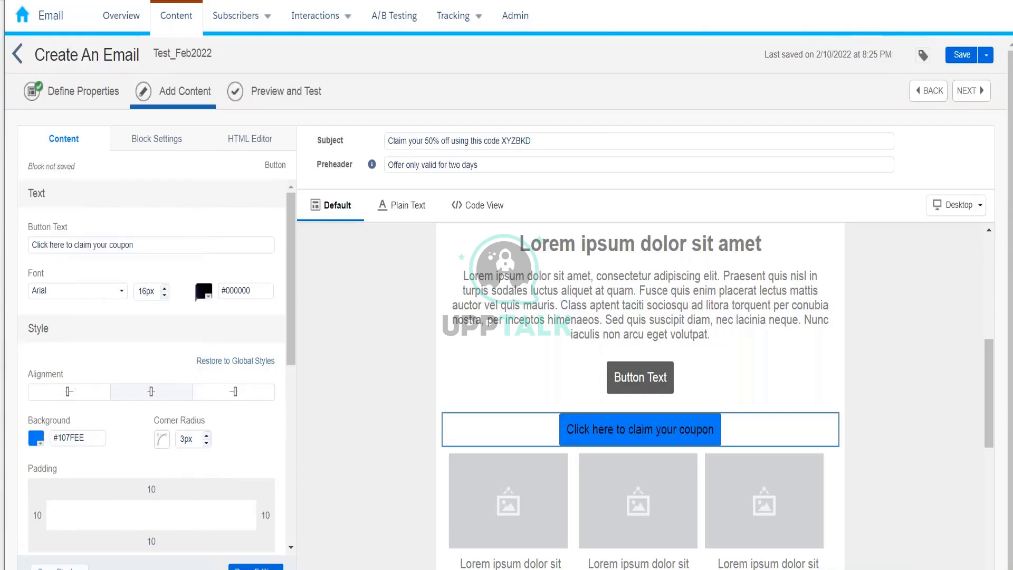
pyautogui.click(300, 366)
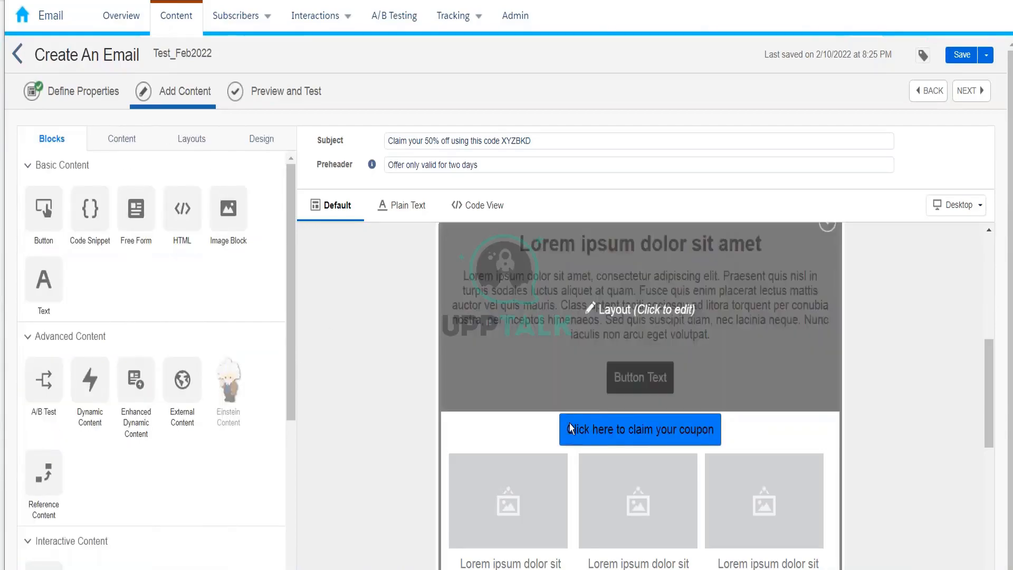
# Set the coupon button's link type to Email Address and enter the recipient's e-mail.
pyautogui.click(574, 429)
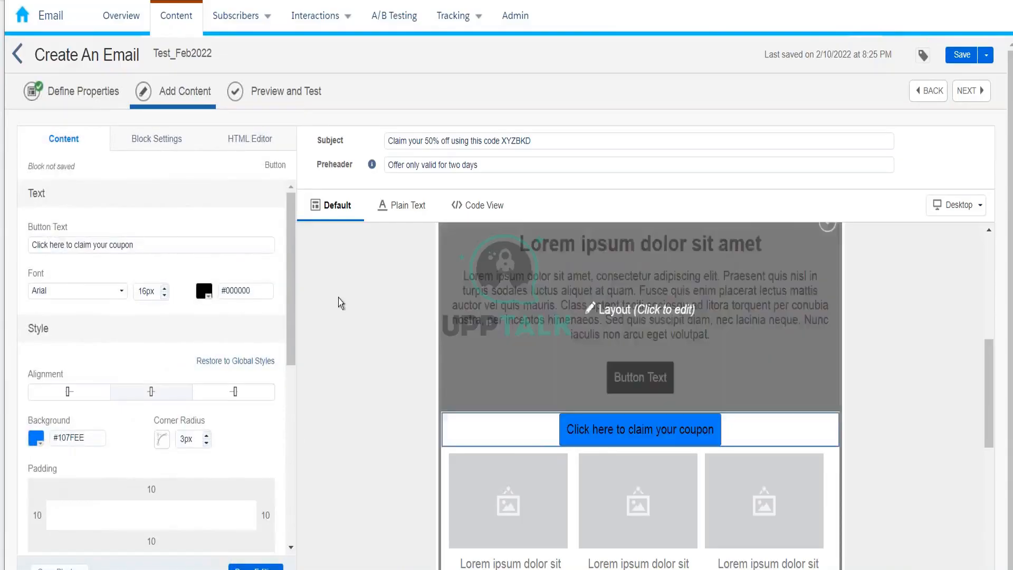
pyautogui.moveTo(290, 287); pyautogui.dragTo(297, 444)
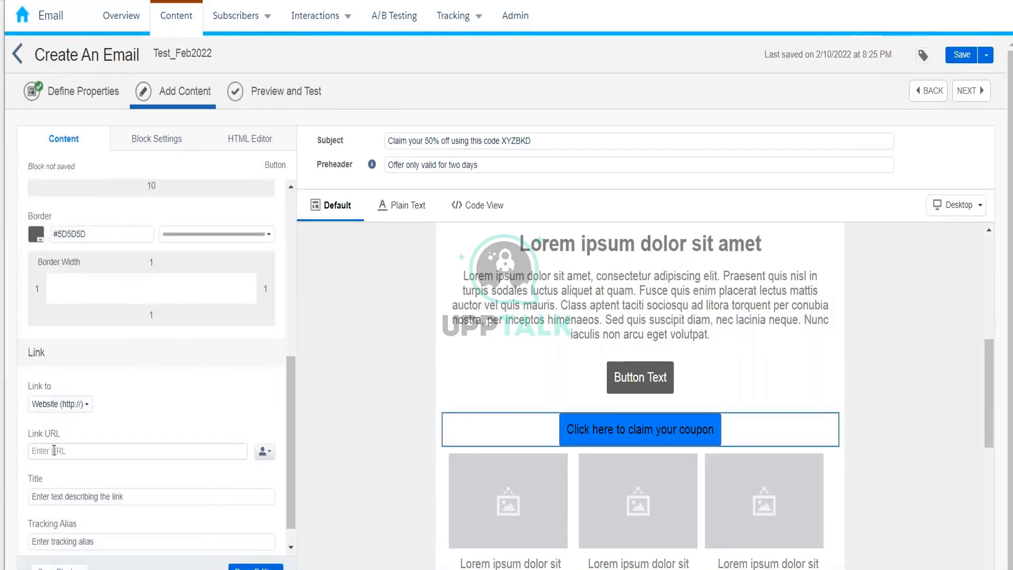
pyautogui.click(59, 404)
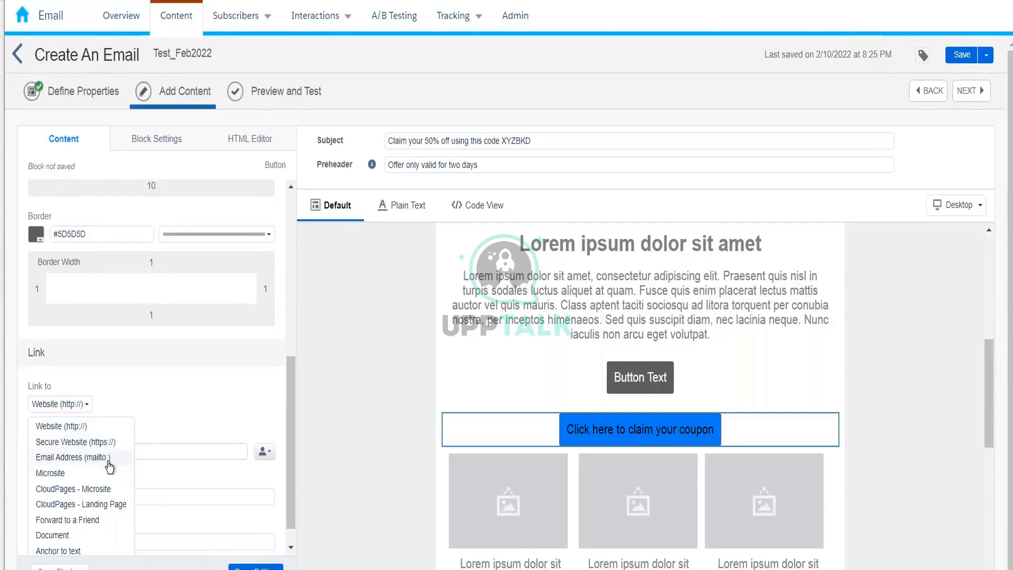
pyautogui.click(94, 460)
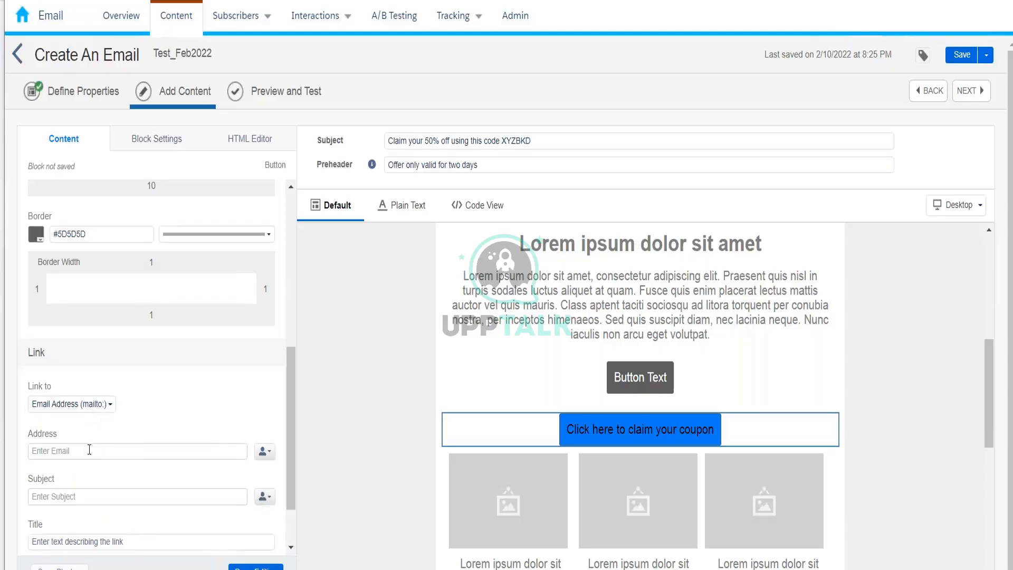
pyautogui.click(89, 450)
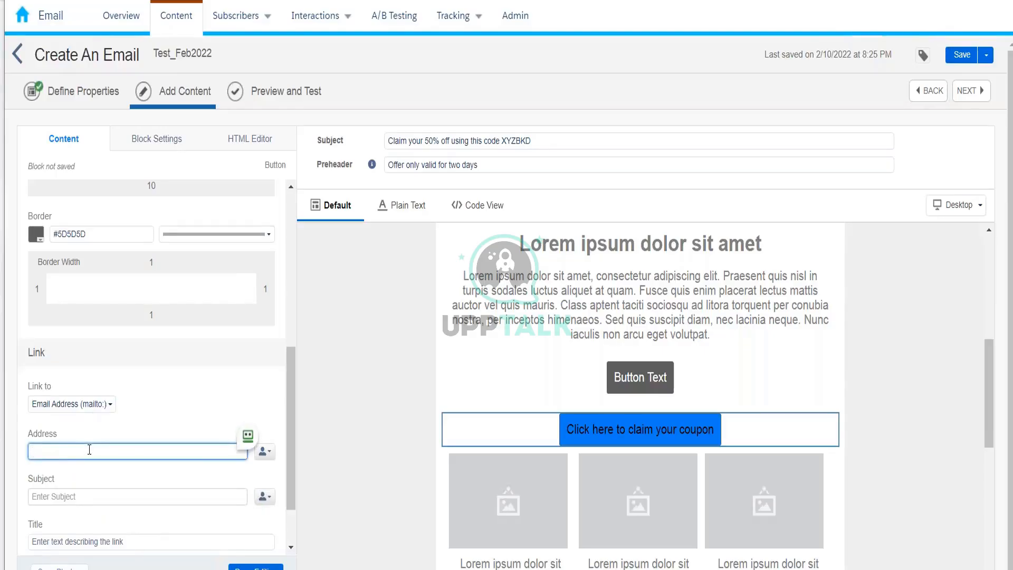
pyautogui.write('kumar@test.com')
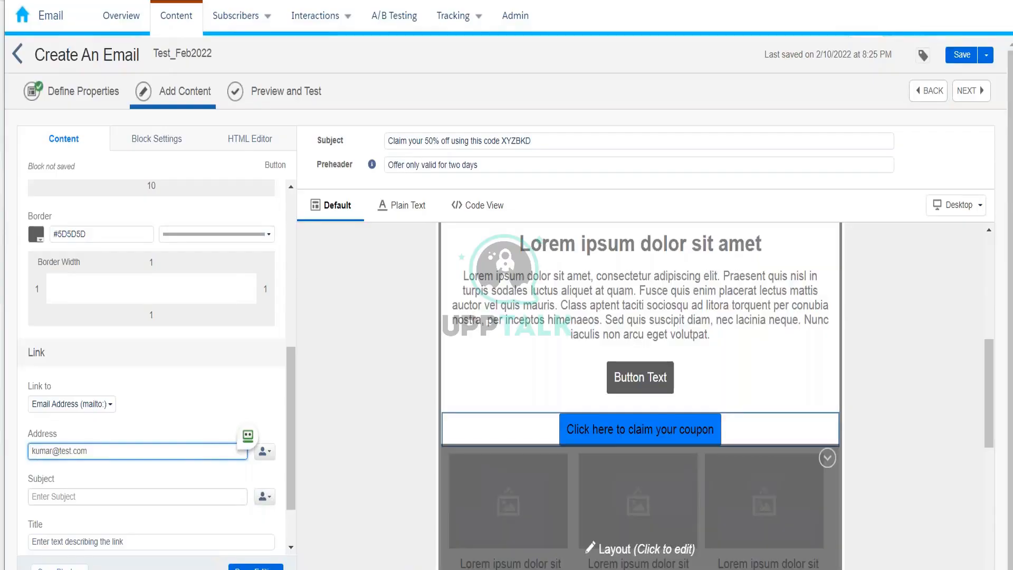
pyautogui.moveTo(734, 569)
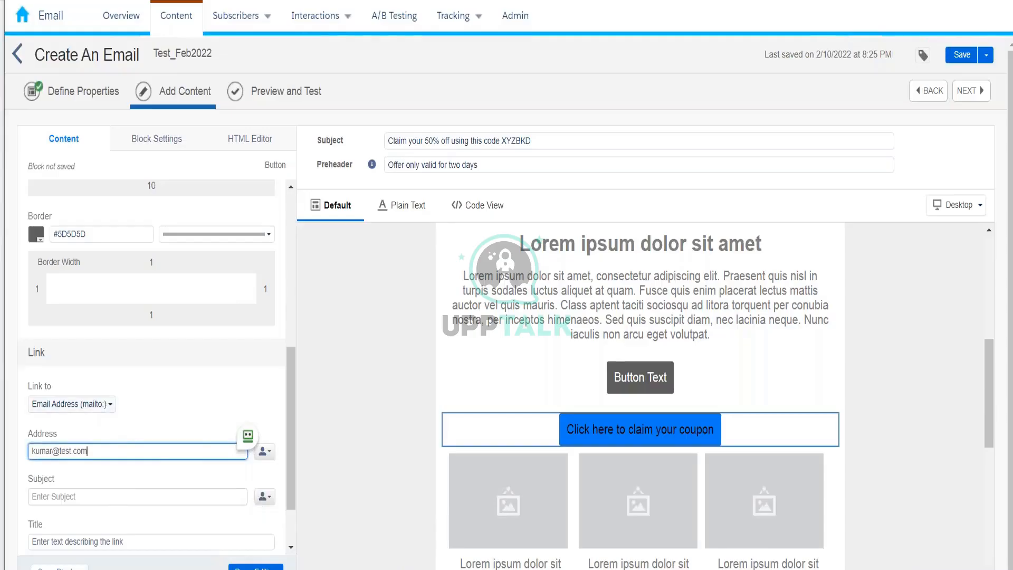
pyautogui.click(71, 404)
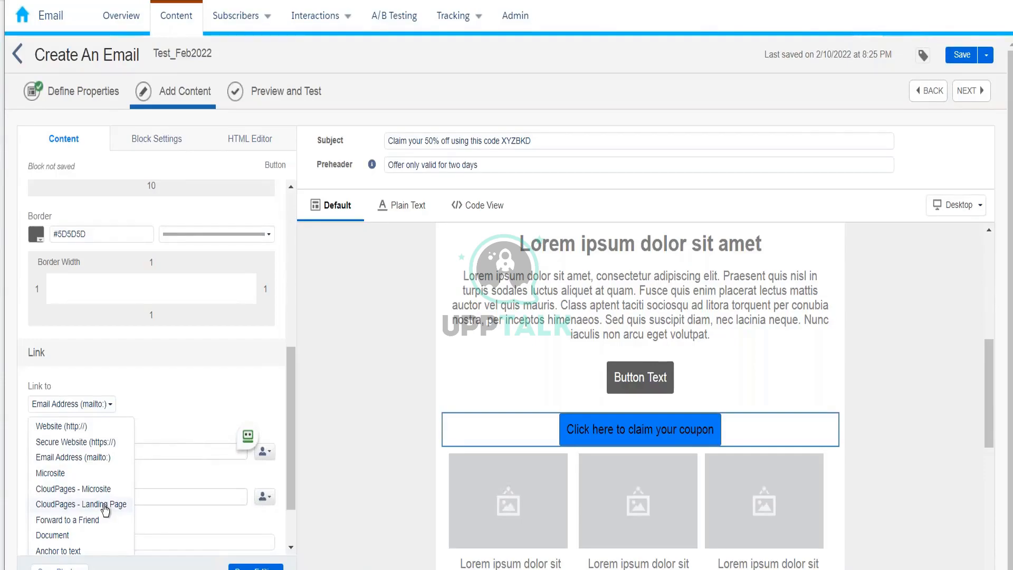
# Link the coupon button to CloudPages microsite 'mic site test', page pk1.
pyautogui.click(70, 489)
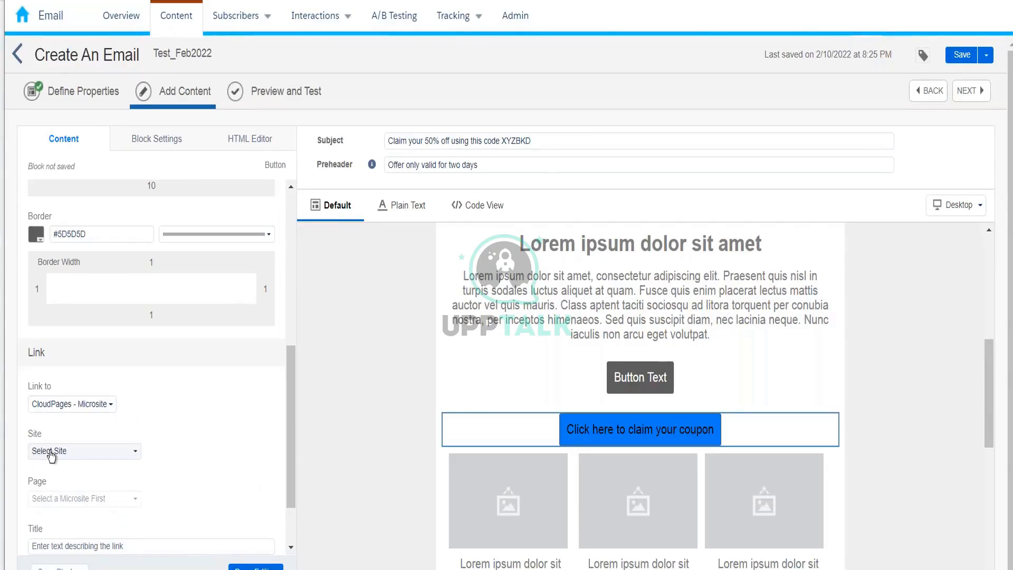
pyautogui.click(47, 451)
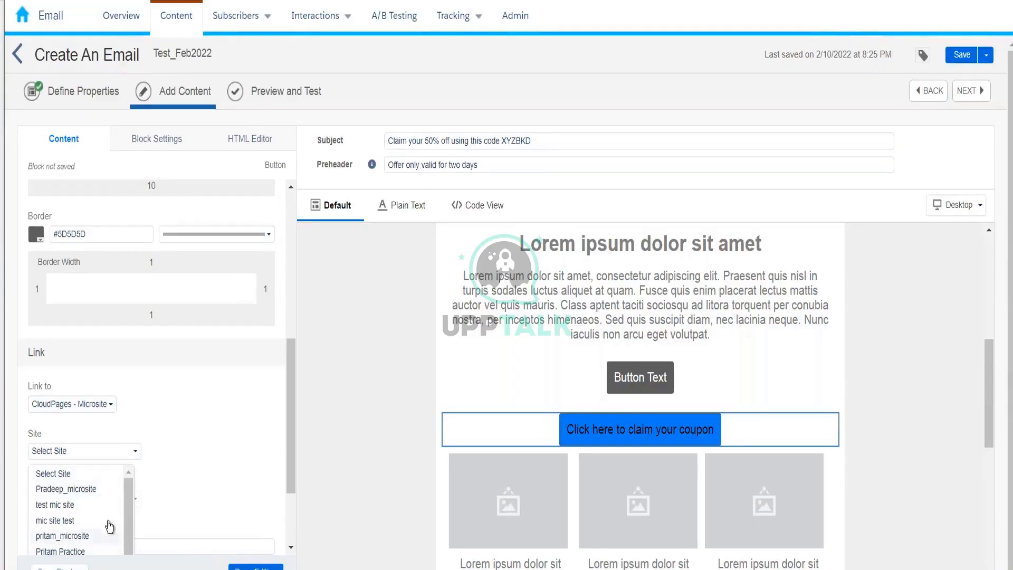
pyautogui.click(43, 522)
pyautogui.click(81, 500)
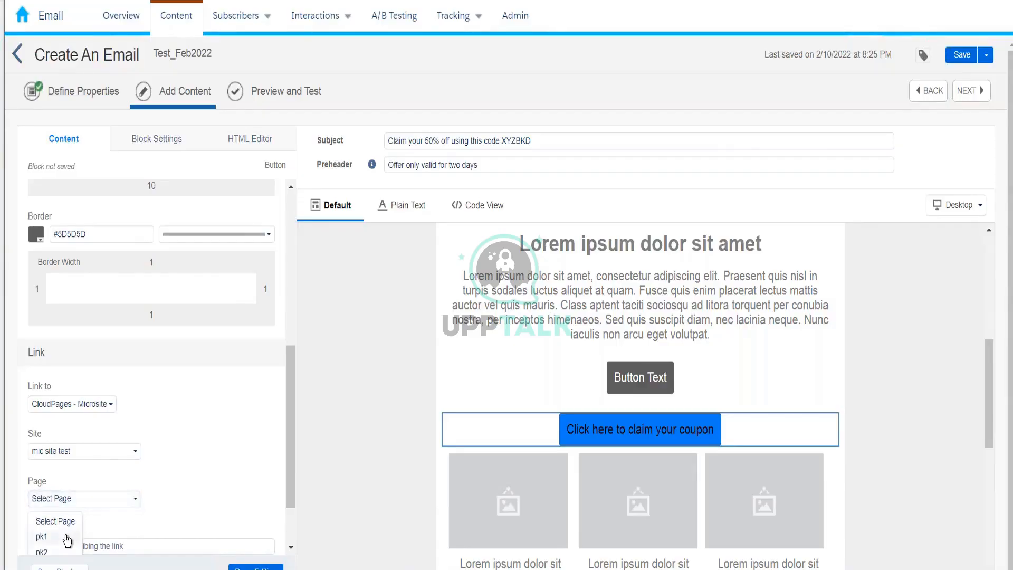
pyautogui.click(67, 537)
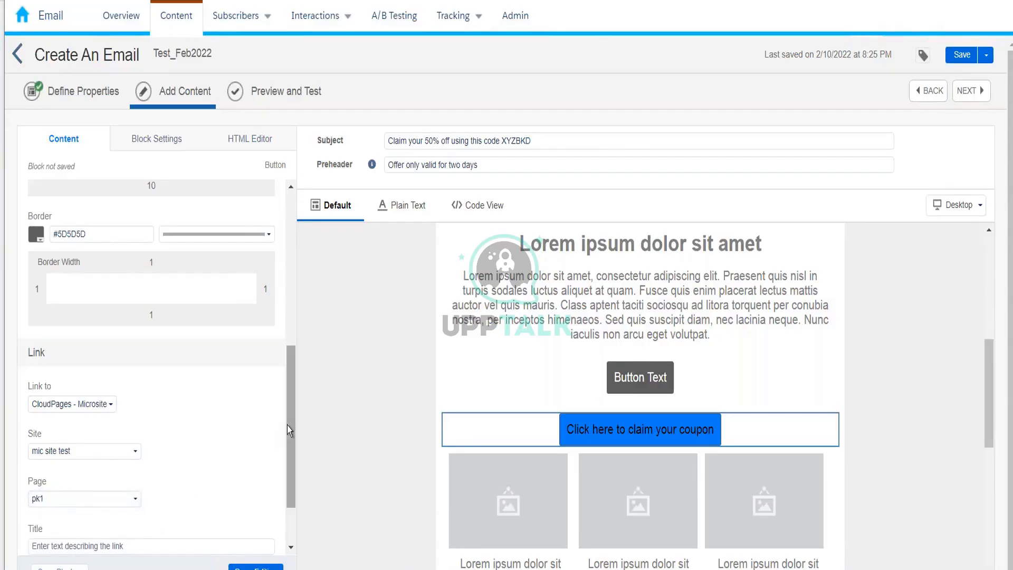
pyautogui.scroll(-2, 287, 463)
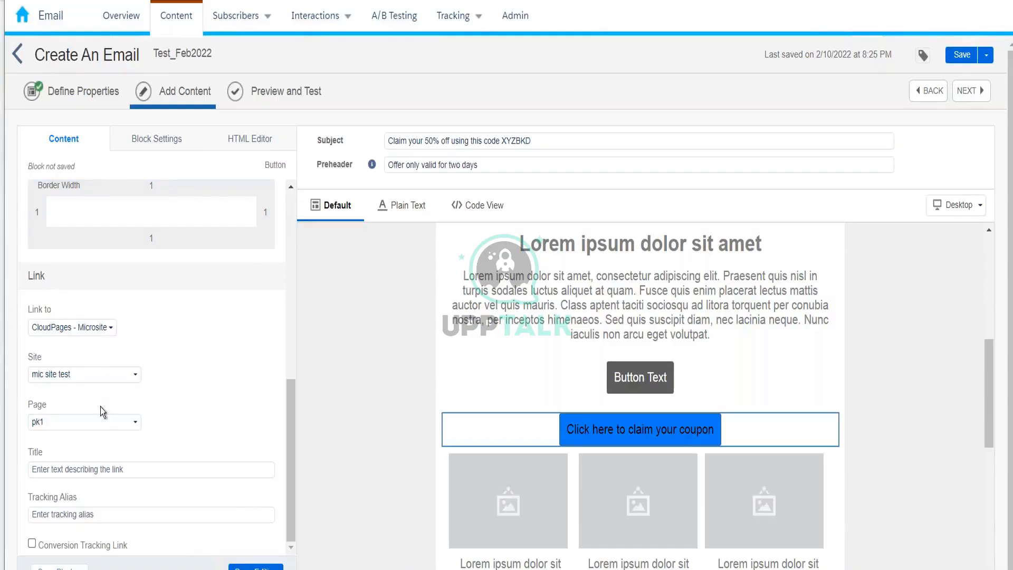
pyautogui.click(108, 327)
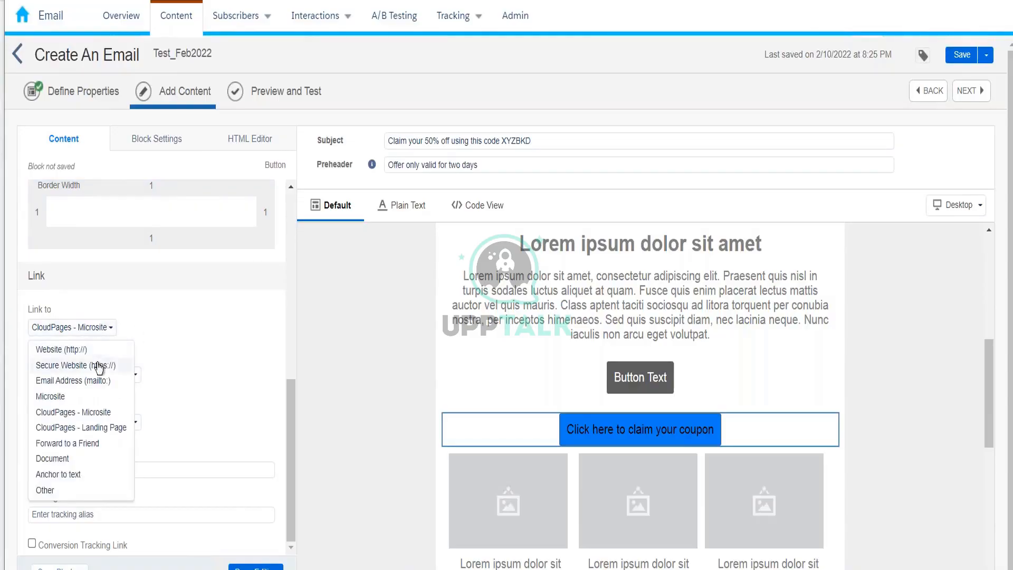
pyautogui.click(100, 358)
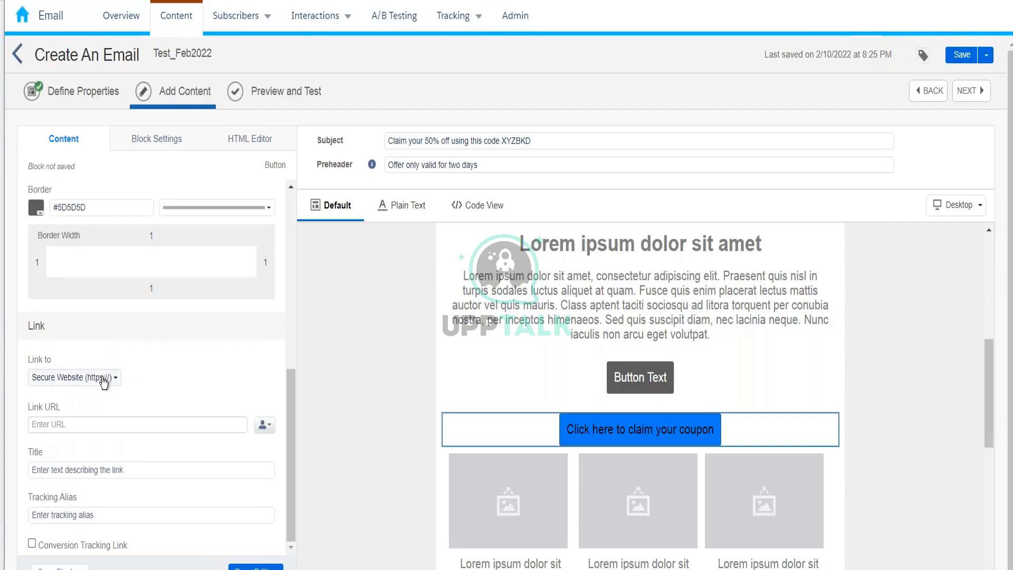
pyautogui.scroll(1, 93, 394)
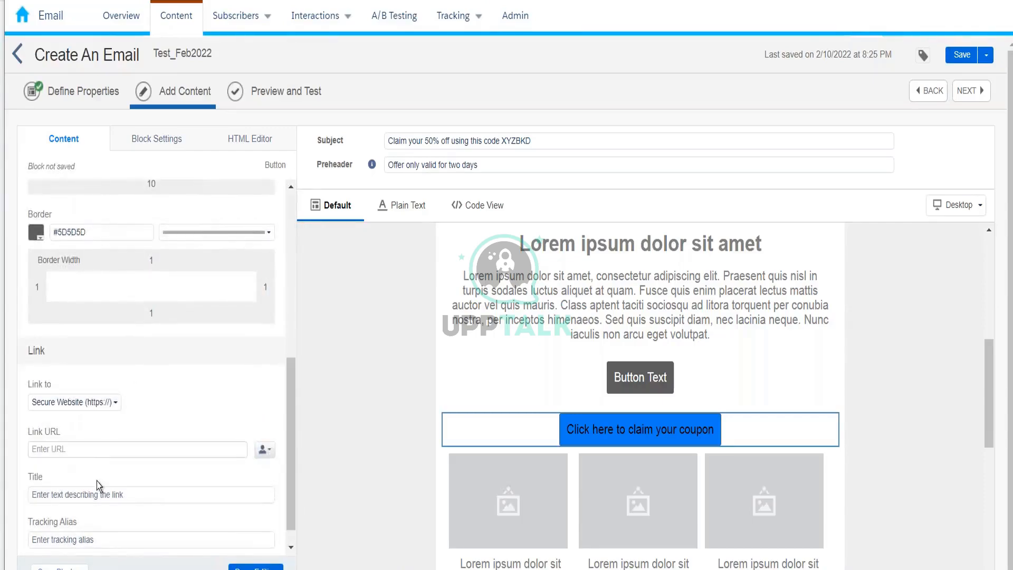
pyautogui.click(84, 447)
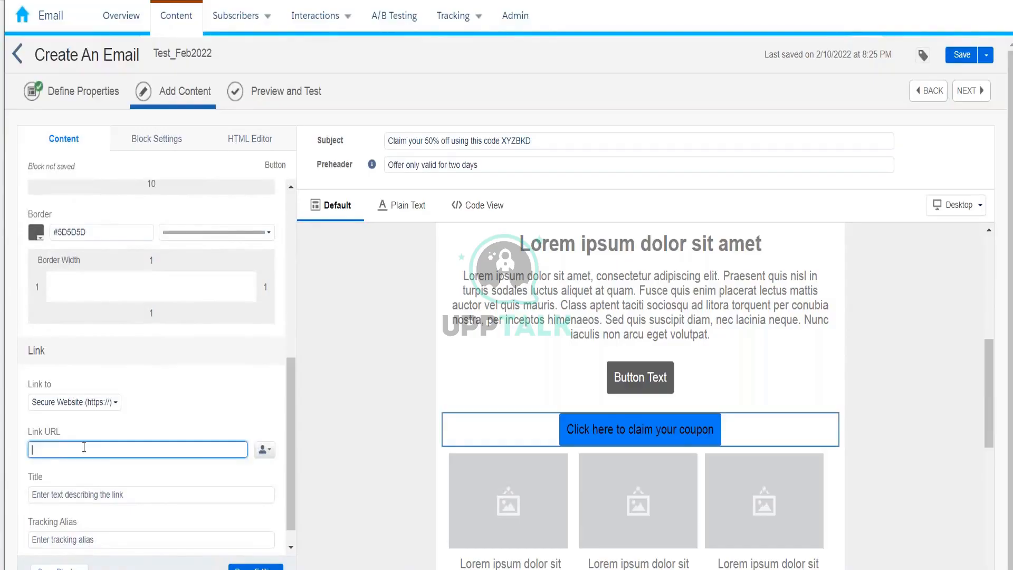
pyautogui.click(192, 404)
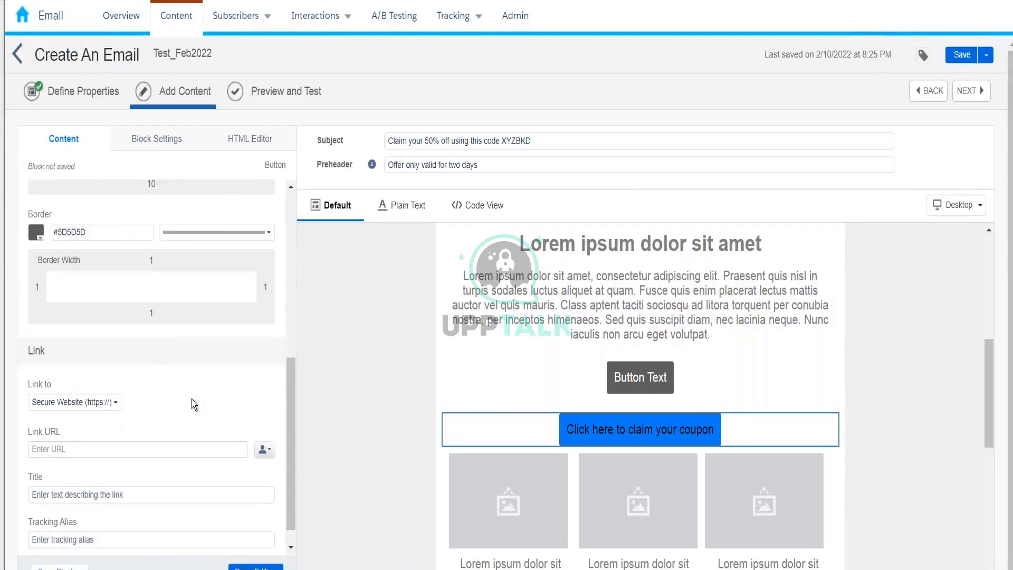
pyautogui.scroll(-1, 291, 422)
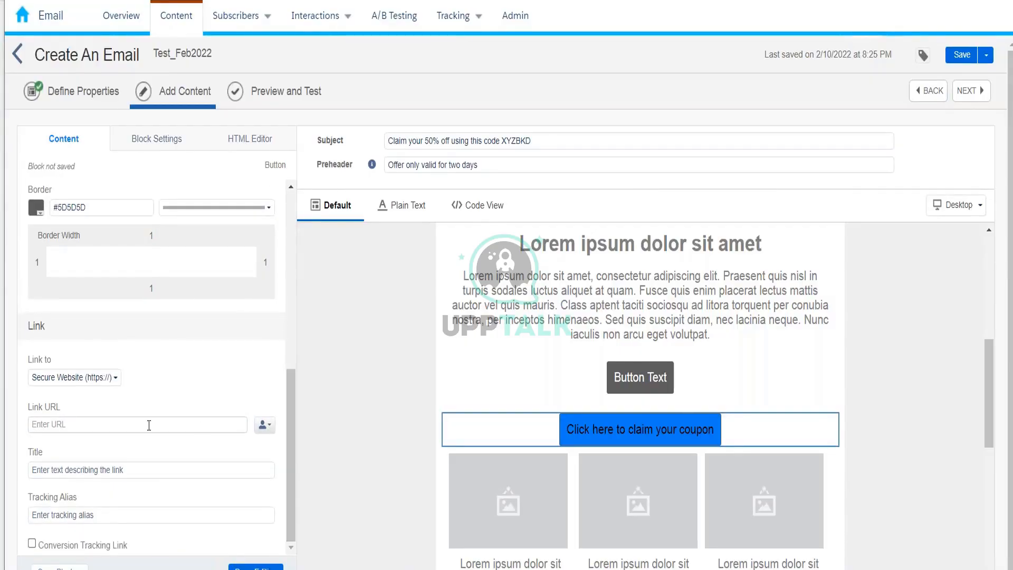
pyautogui.click(141, 421)
pyautogui.write('w')
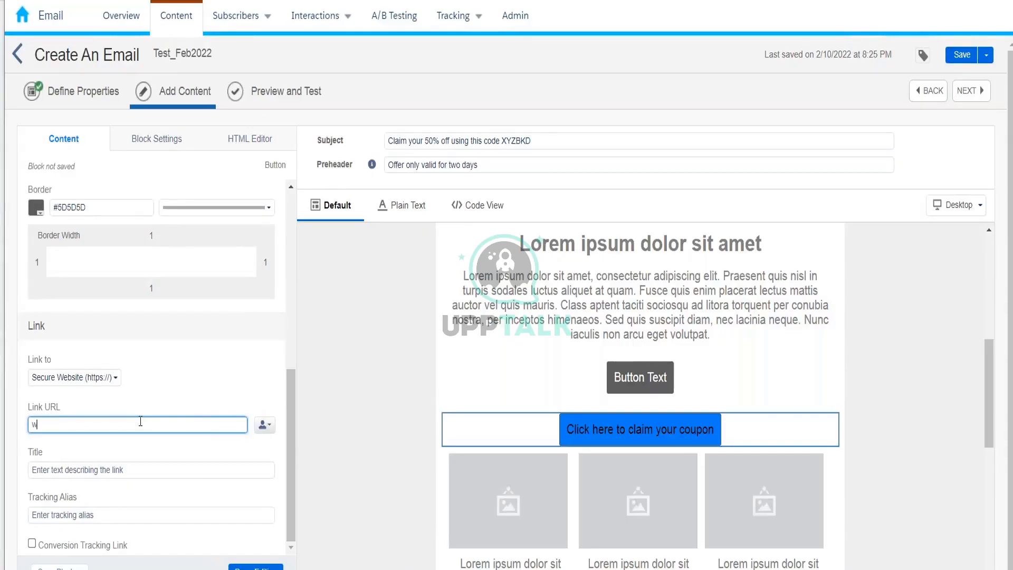
pyautogui.write('ww.amazon.in')
# Pass over the link title and tracking alias fields, then close the button block editor.
pyautogui.click(53, 471)
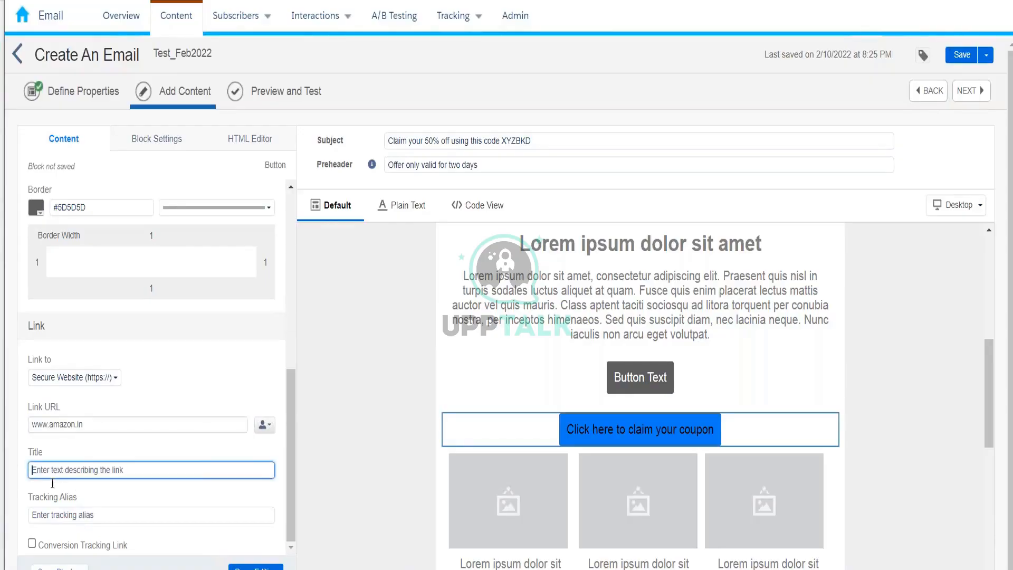
pyautogui.click(52, 516)
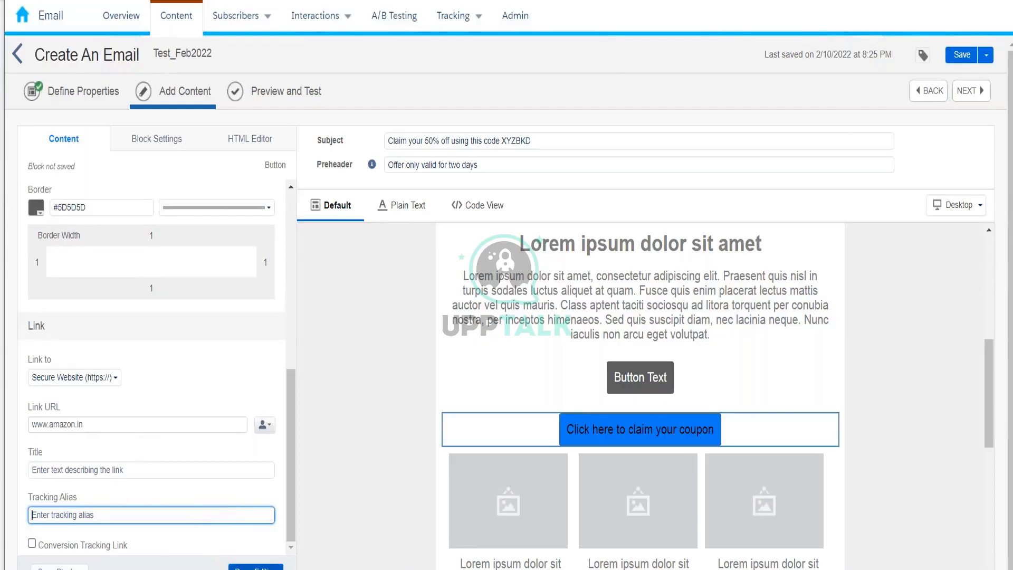
pyautogui.click(256, 568)
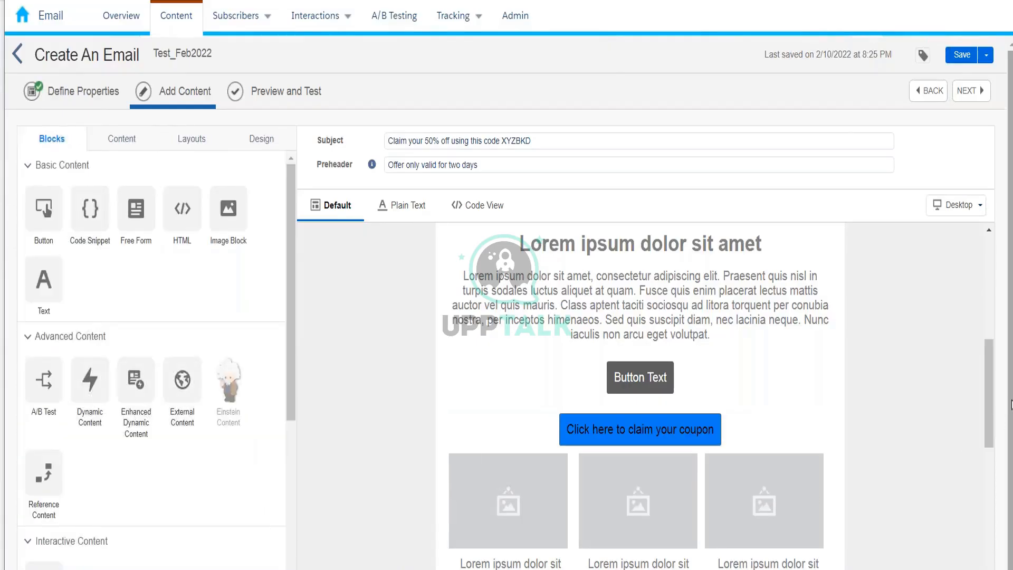
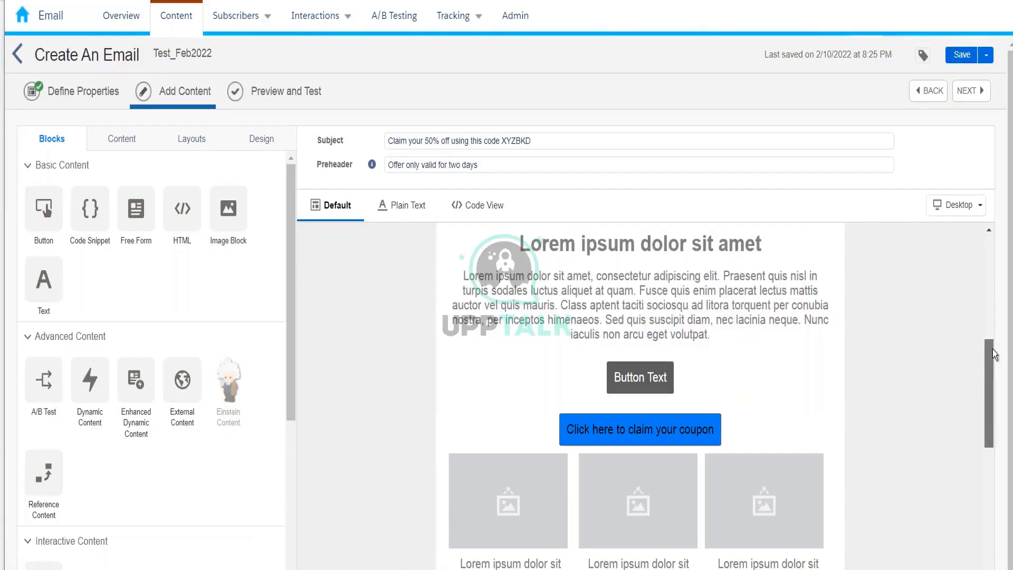
# Return to the top of the Test_Feb2022 email and start editing its subject line.
pyautogui.scroll(10, 990, 271)
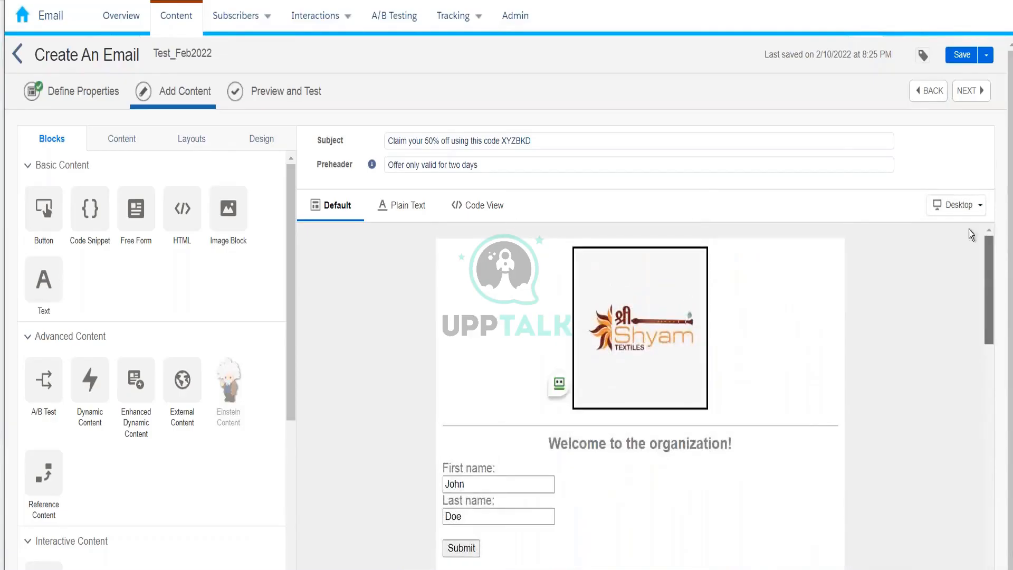
pyautogui.click(386, 141)
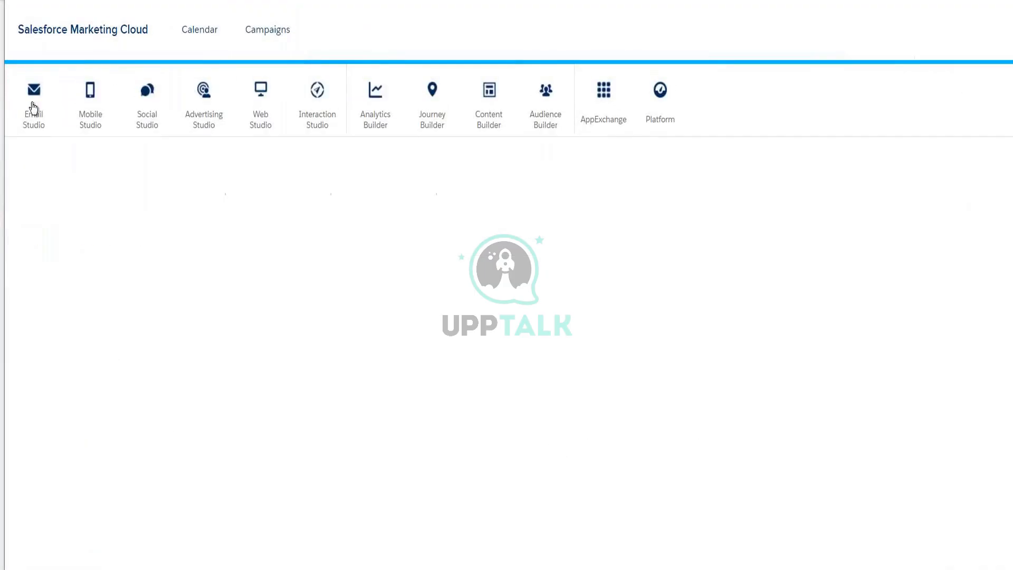
# Open the InterestedCustomer_10thFeb2022 data extension in Email Studio's Kumar_10thFeb_2022 Data Extensions folder.
pyautogui.moveTo(34, 101)
pyautogui.click(37, 156)
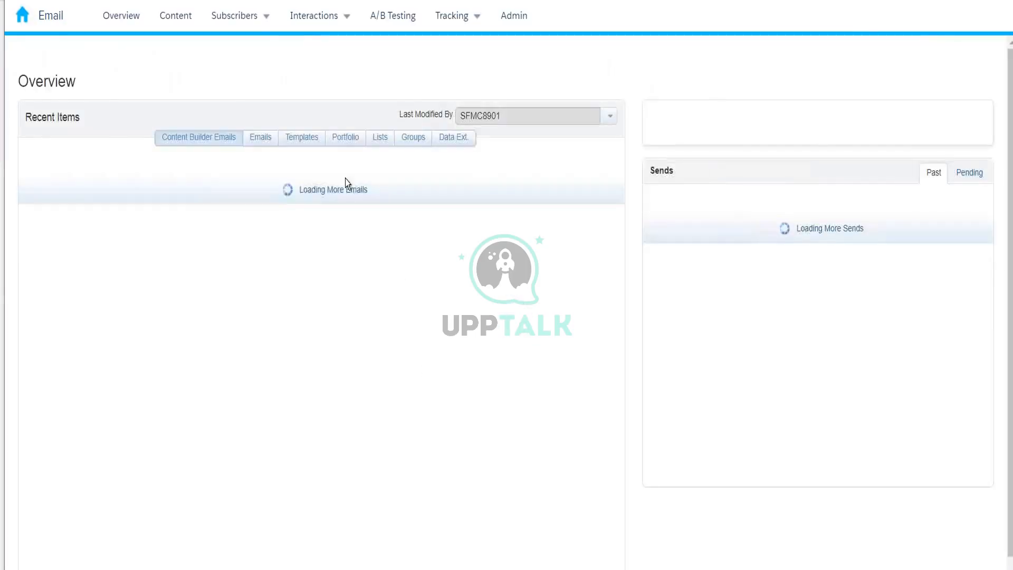
pyautogui.click(242, 15)
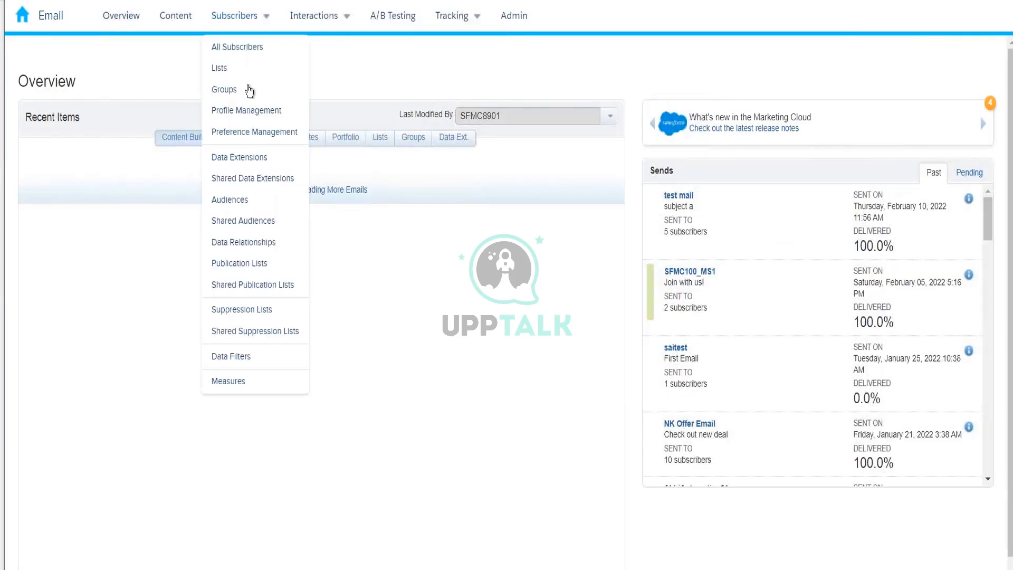
pyautogui.click(255, 157)
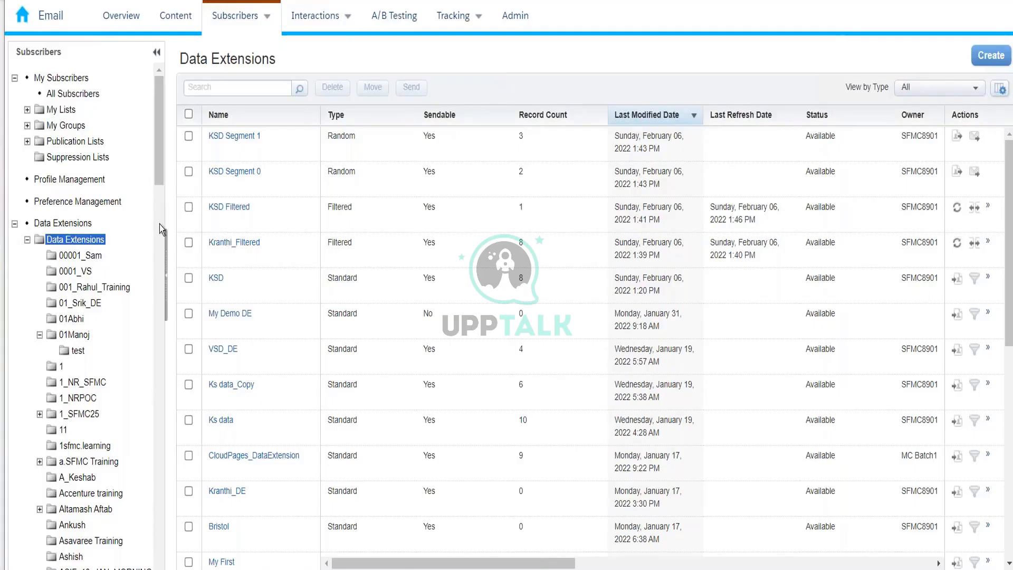
pyautogui.scroll(-5, 159, 189)
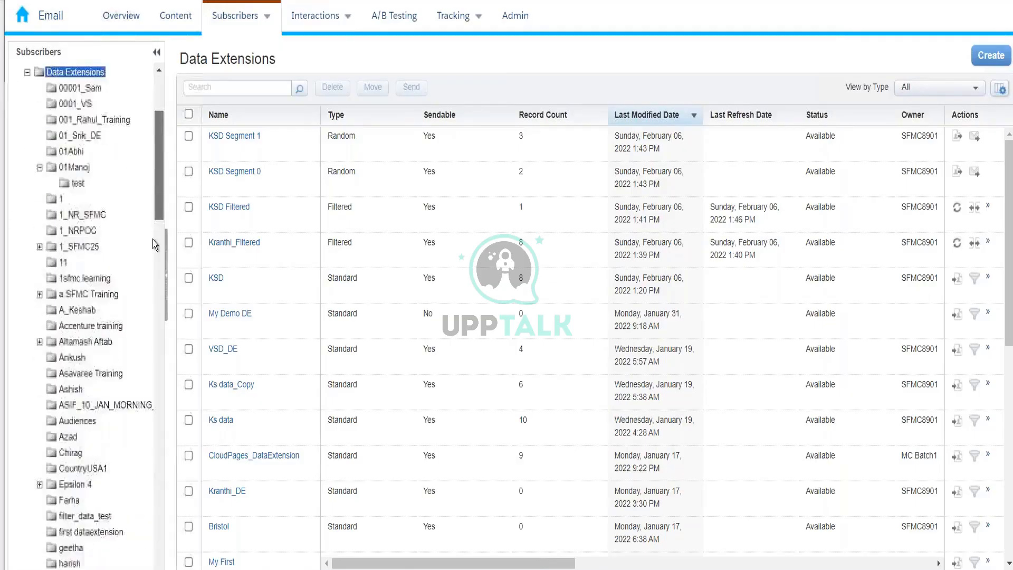
pyautogui.scroll(-8, 151, 264)
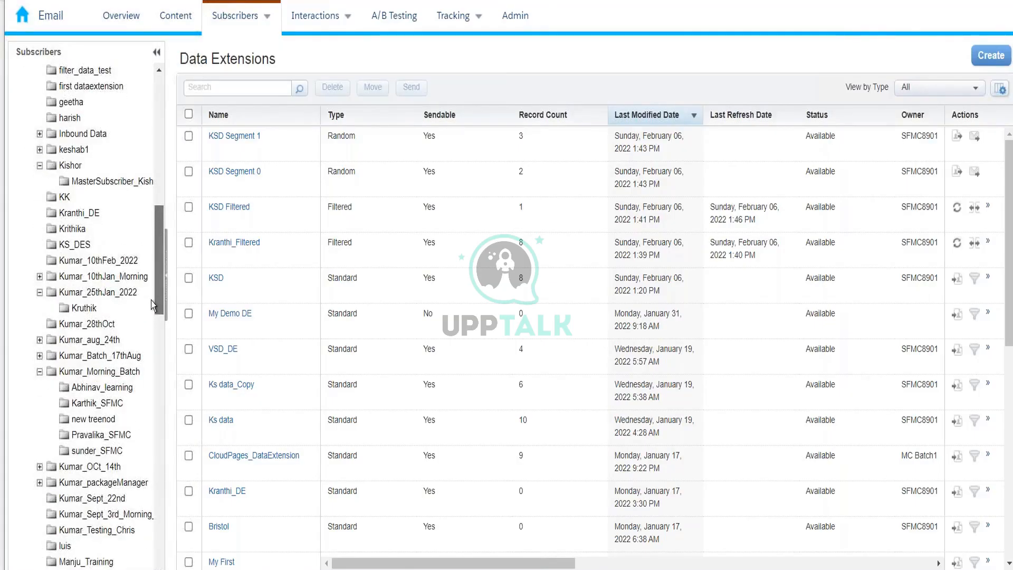
pyautogui.click(99, 260)
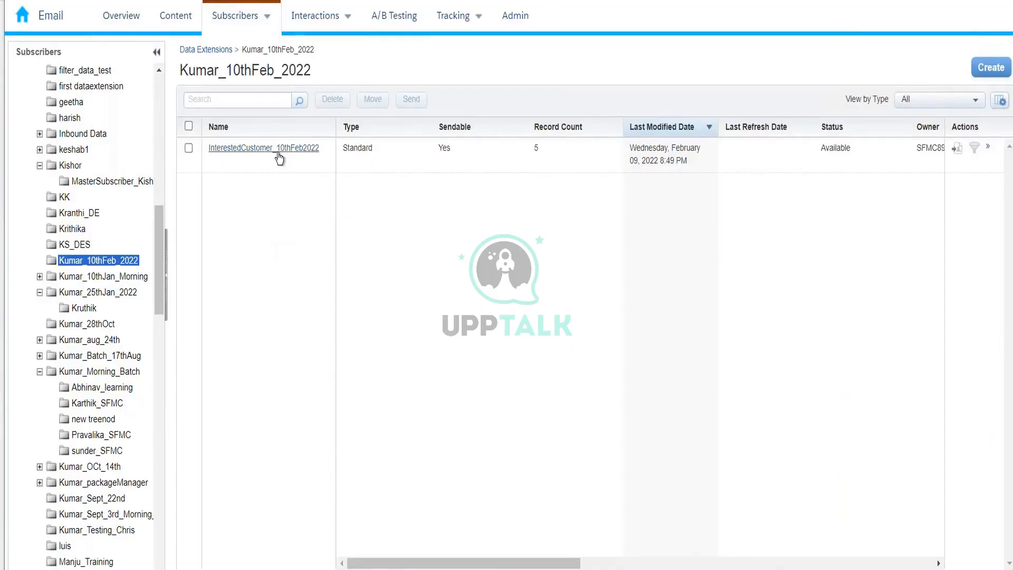
pyautogui.click(279, 149)
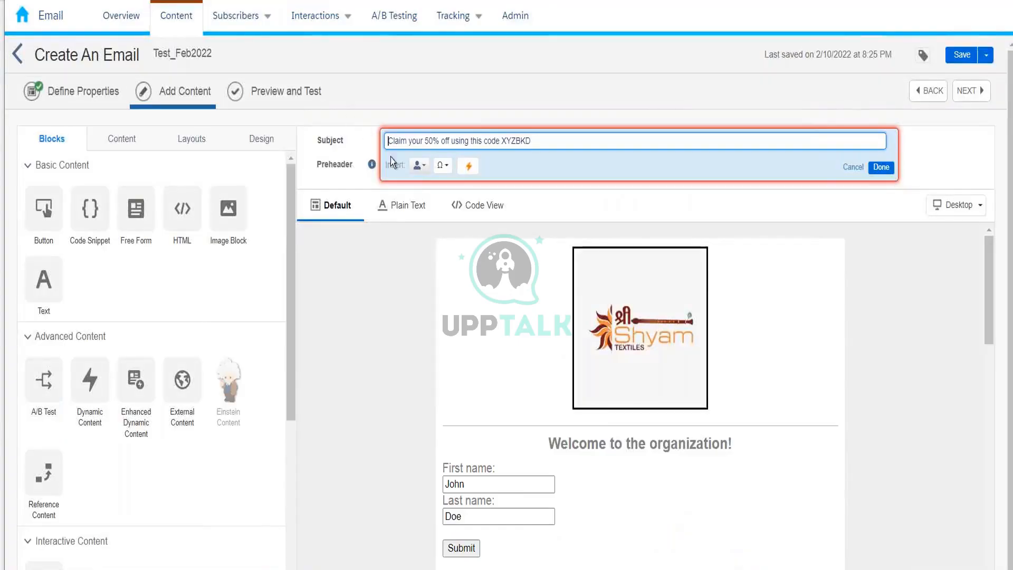
# Prefix the subject with 'Hi %%Firstname%%,', copying Firstname from the data extension's fields.
pyautogui.moveTo(283, 41)
pyautogui.write('Hi ')
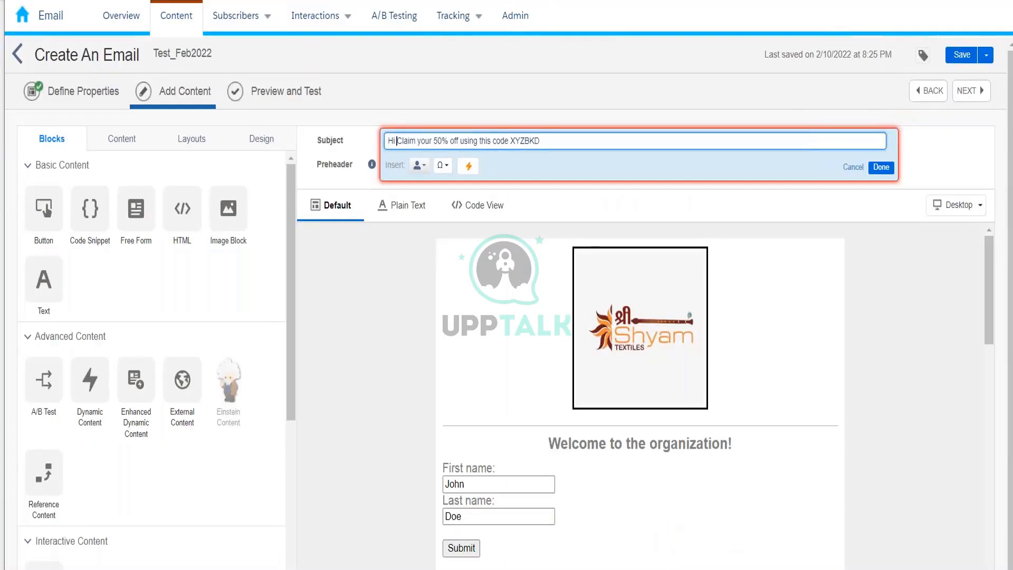
pyautogui.write('%%')
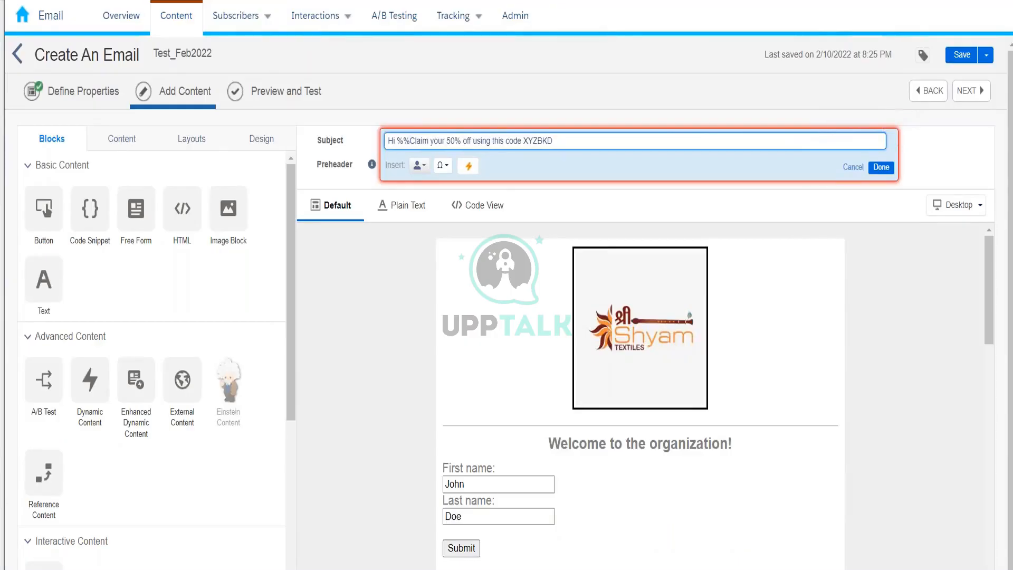
pyautogui.rightClick(245, 3)
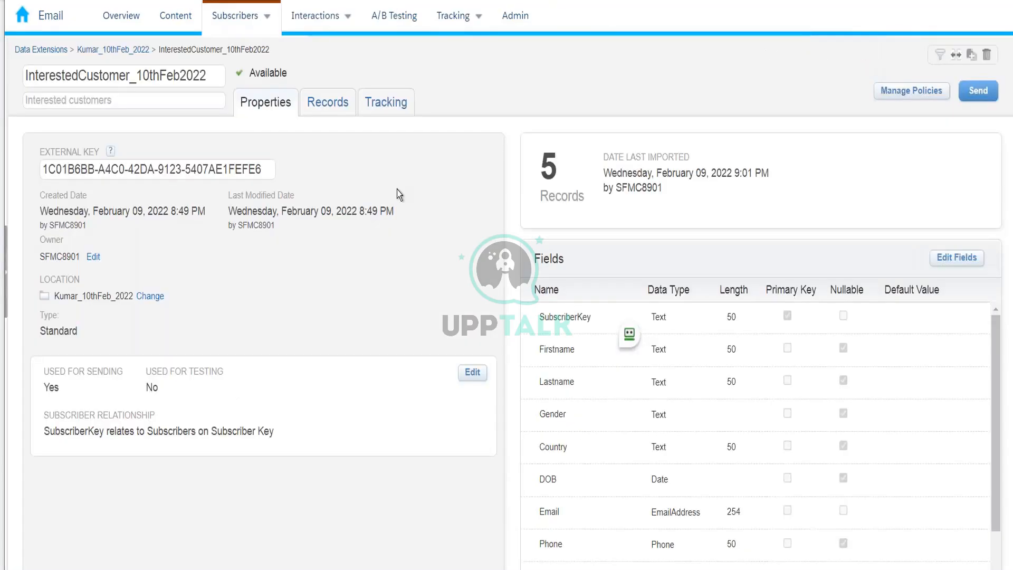
pyautogui.doubleClick(542, 352)
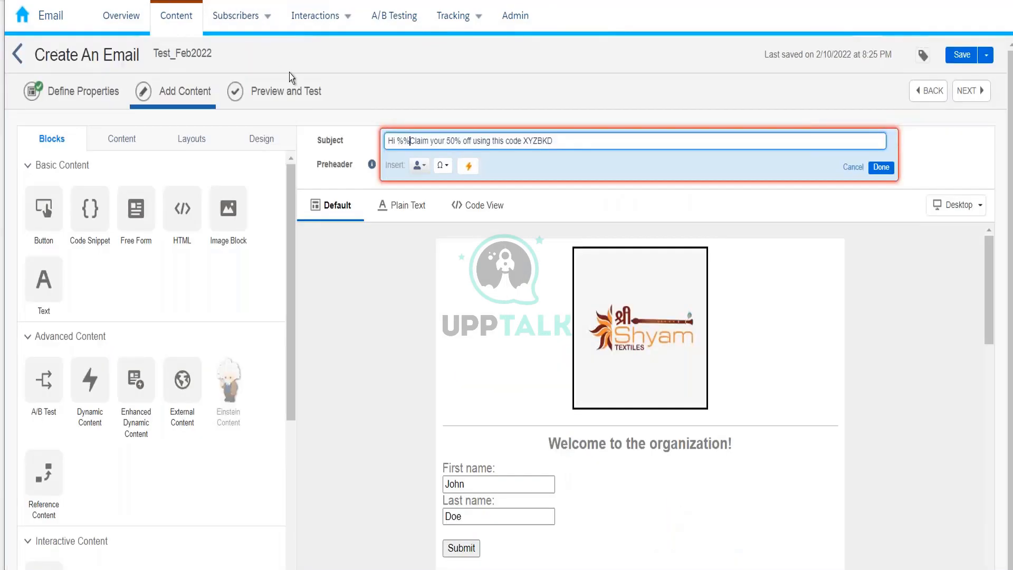
pyautogui.write('&')
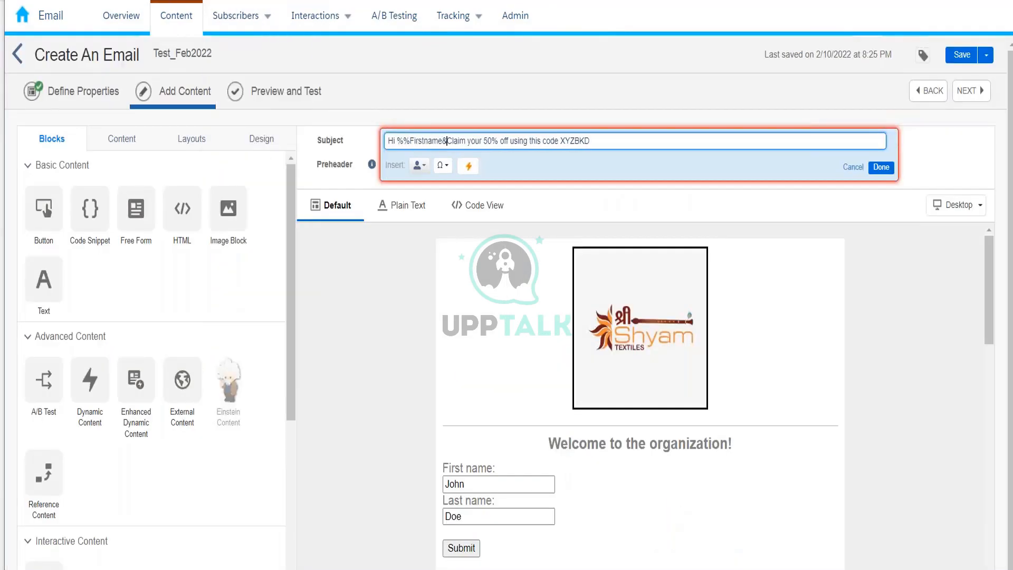
pyautogui.write('%,')
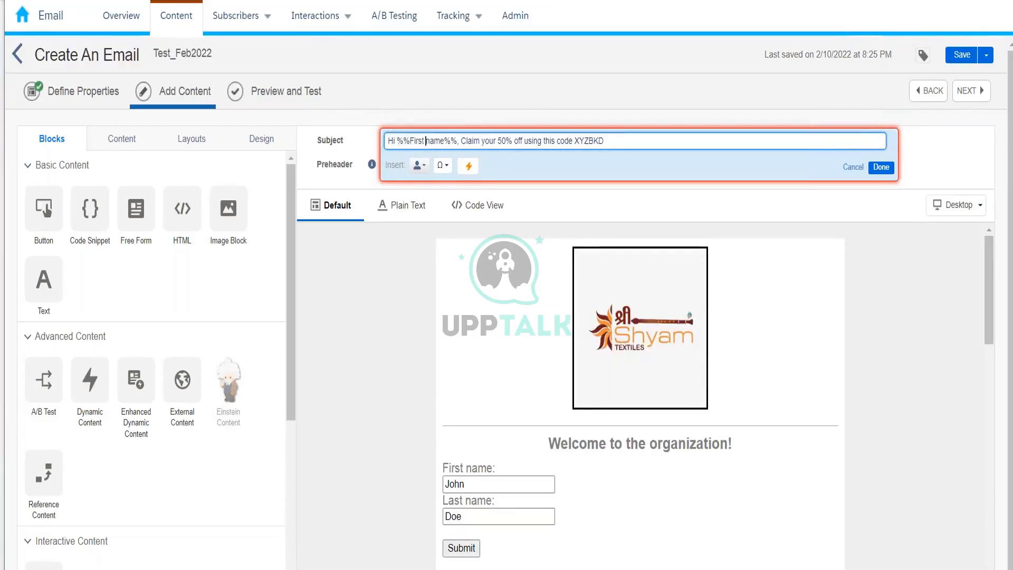
pyautogui.press('BackSpace')
pyautogui.doubleClick(428, 142)
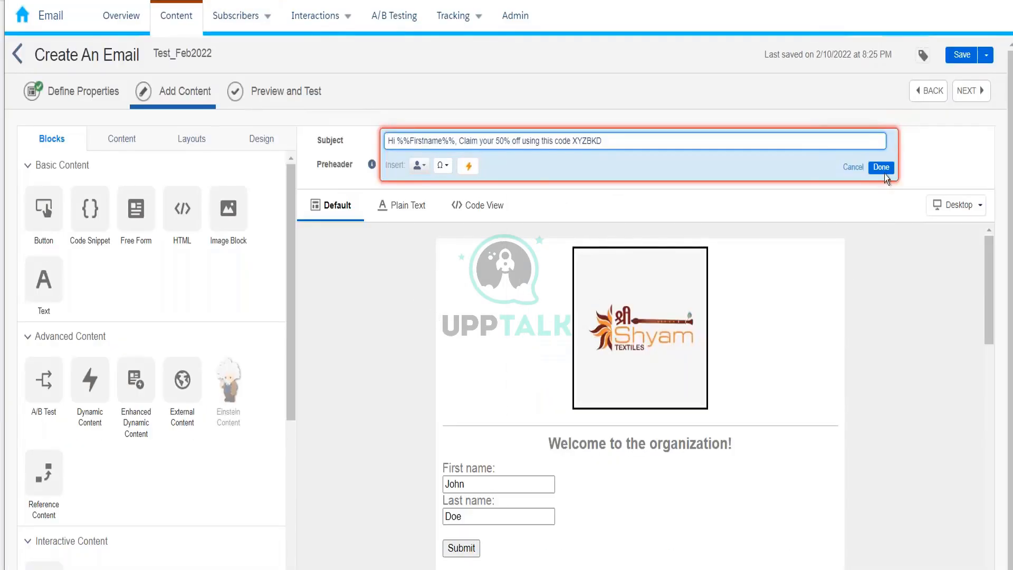
pyautogui.click(873, 167)
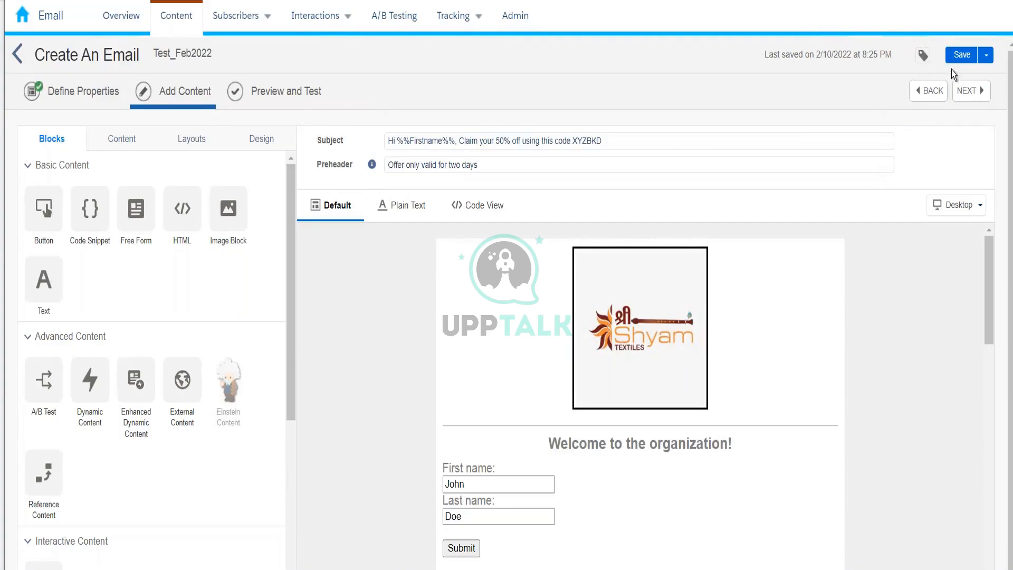
# Save the email and preview it for the first InterestedCustomer_10thFeb2022 subscriber in Kumar_10thFeb_2022.
pyautogui.click(285, 97)
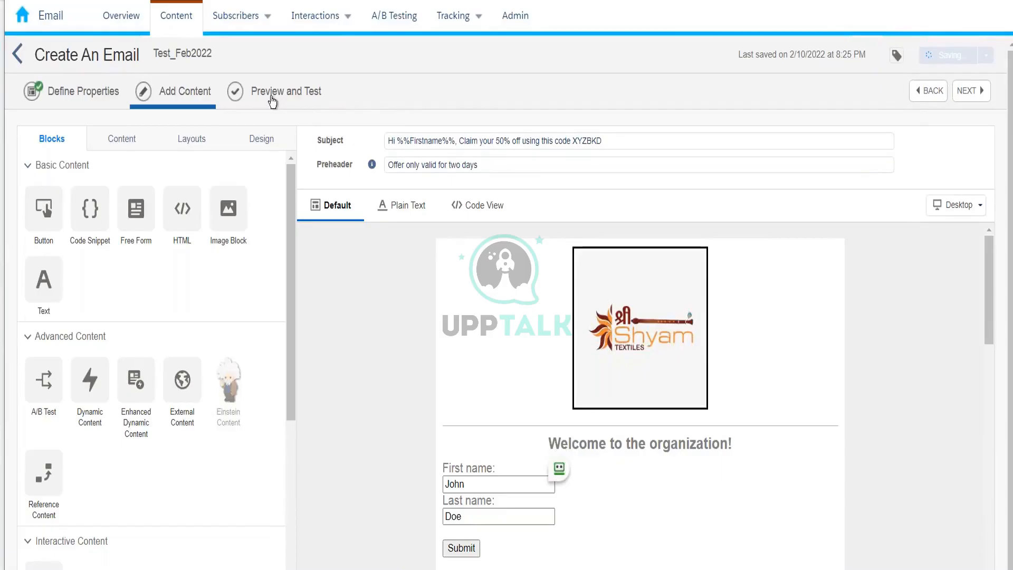
pyautogui.click(273, 100)
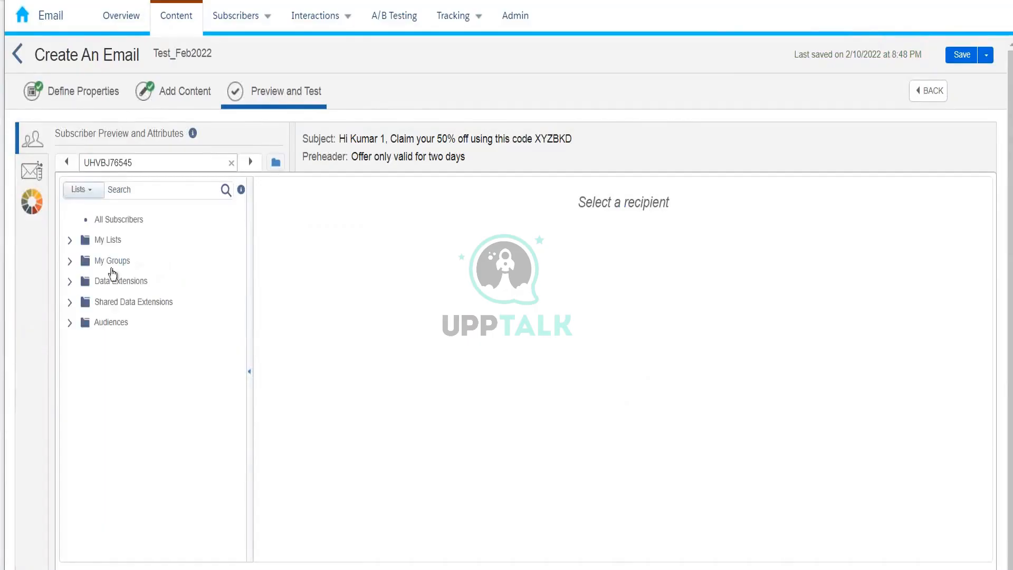
pyautogui.click(70, 282)
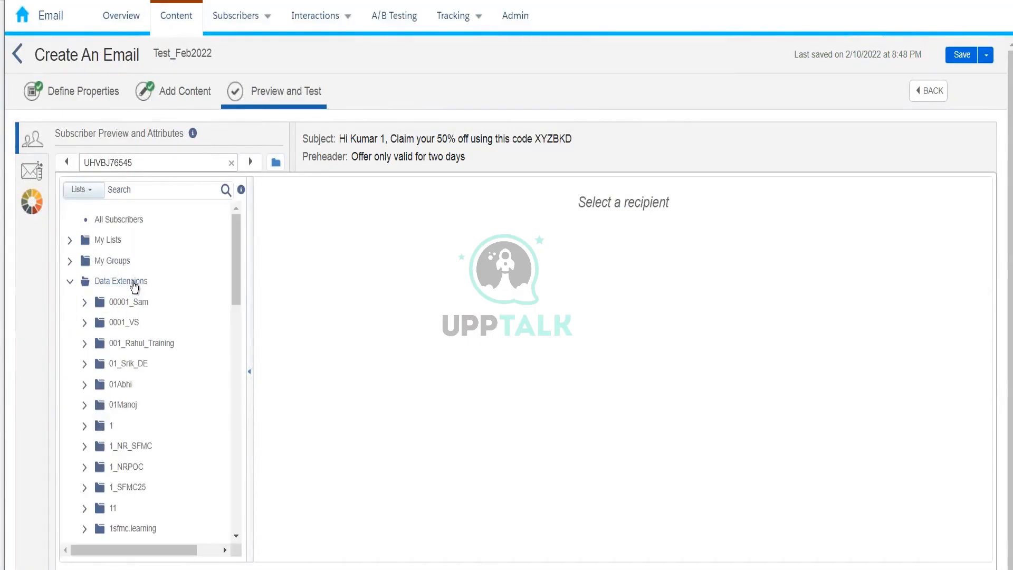
pyautogui.moveTo(238, 246); pyautogui.dragTo(239, 368)
pyautogui.click(163, 388)
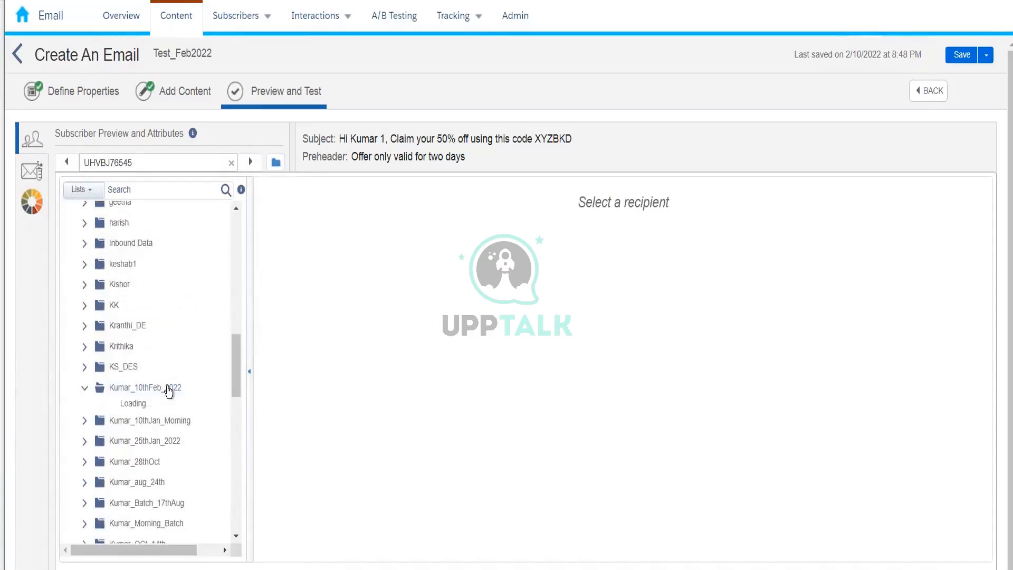
pyautogui.click(170, 408)
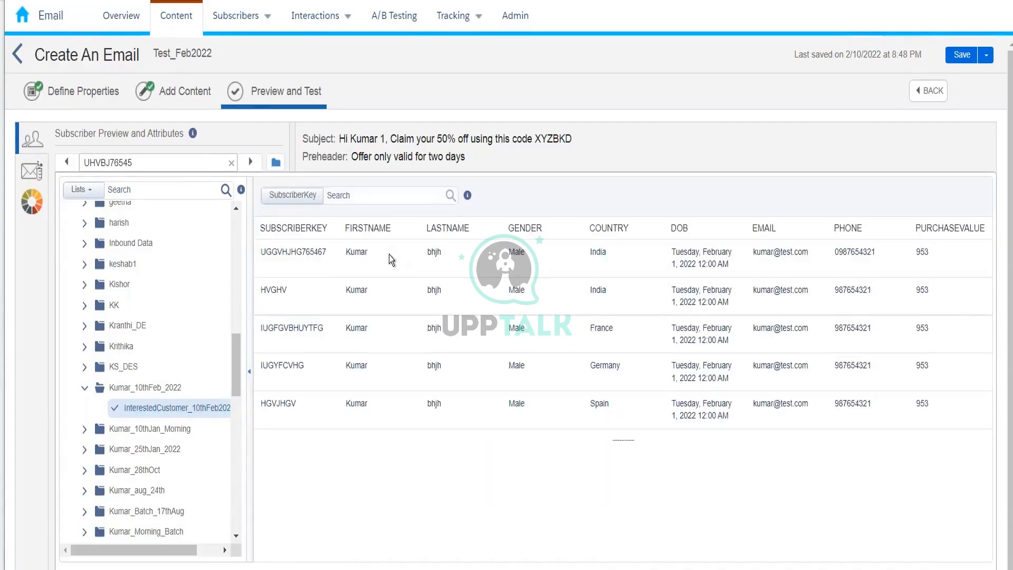
pyautogui.click(388, 255)
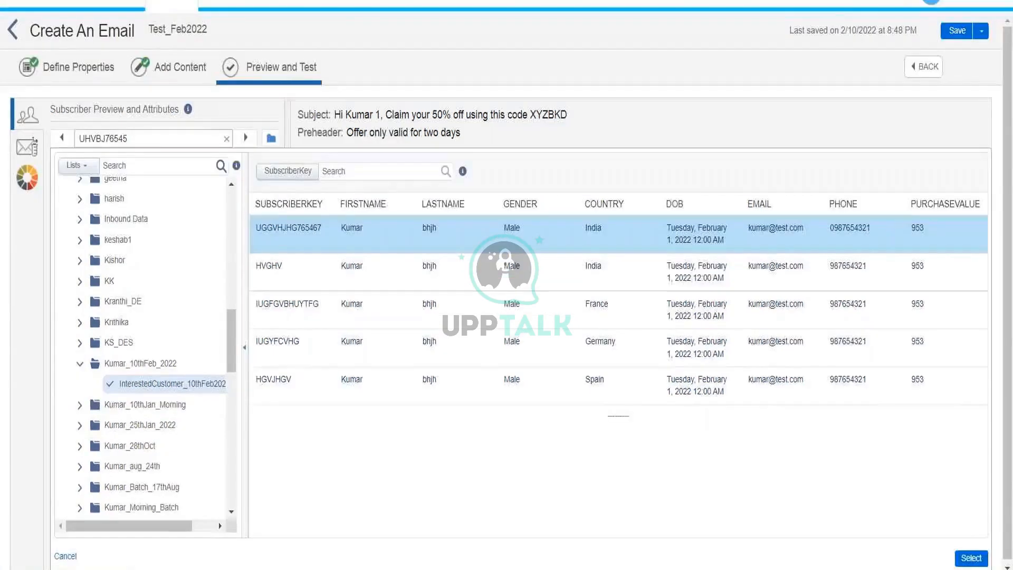
pyautogui.click(971, 558)
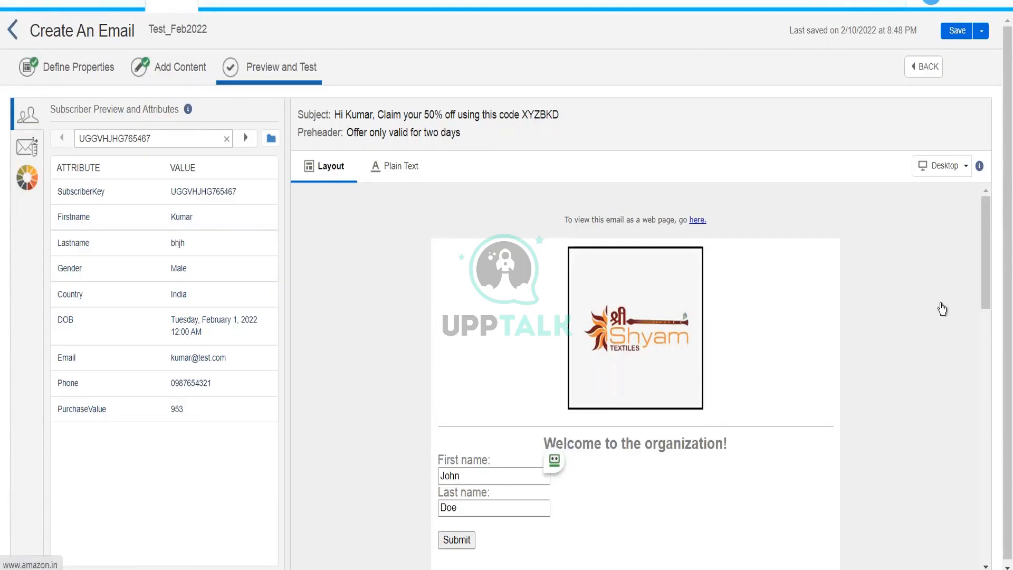
# Review the preview with the subscriber's first name in the subject, then return to Add Content.
pyautogui.scroll(-1, 995, 275)
pyautogui.scroll(-4, 996, 280)
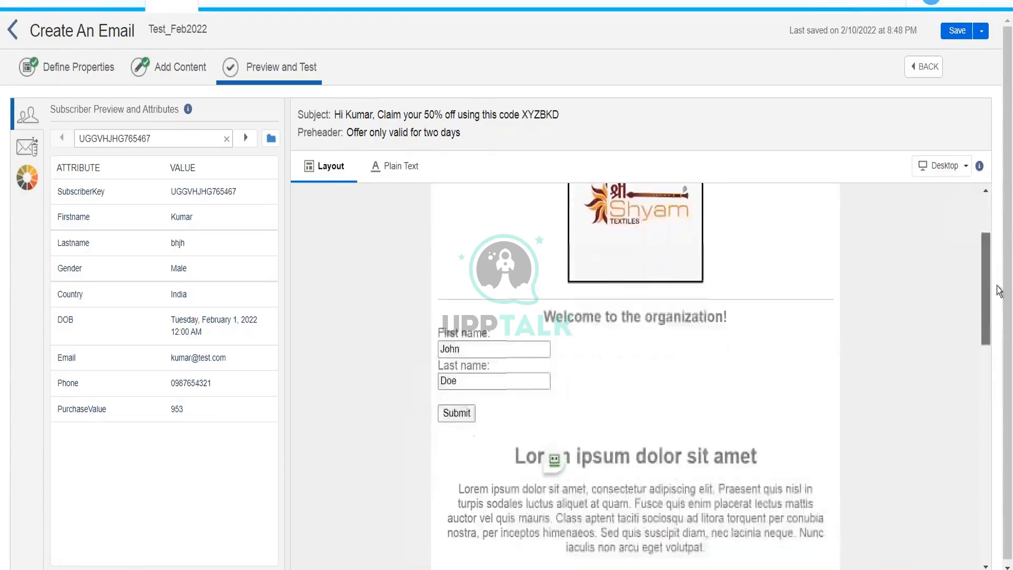
pyautogui.scroll(5, 1005, 327)
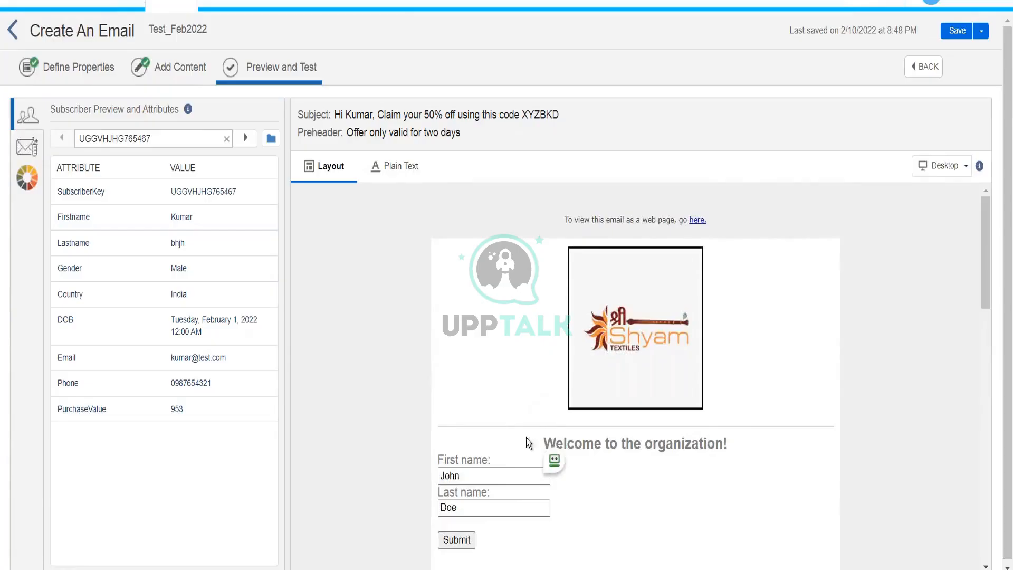
pyautogui.click(190, 79)
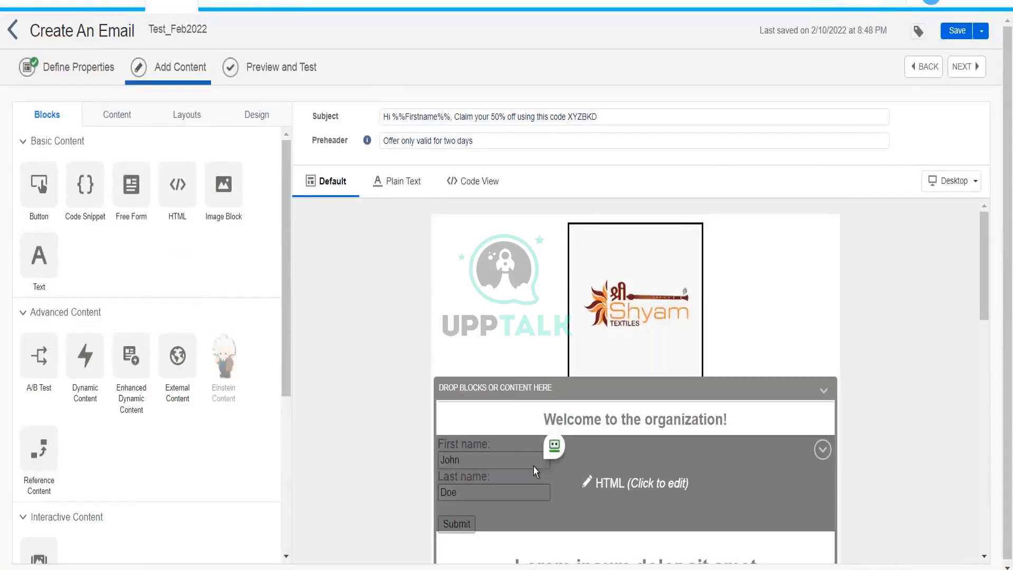
# Delete the Lorem ipsum paragraph from the email's text block.
pyautogui.moveTo(986, 283); pyautogui.dragTo(989, 346)
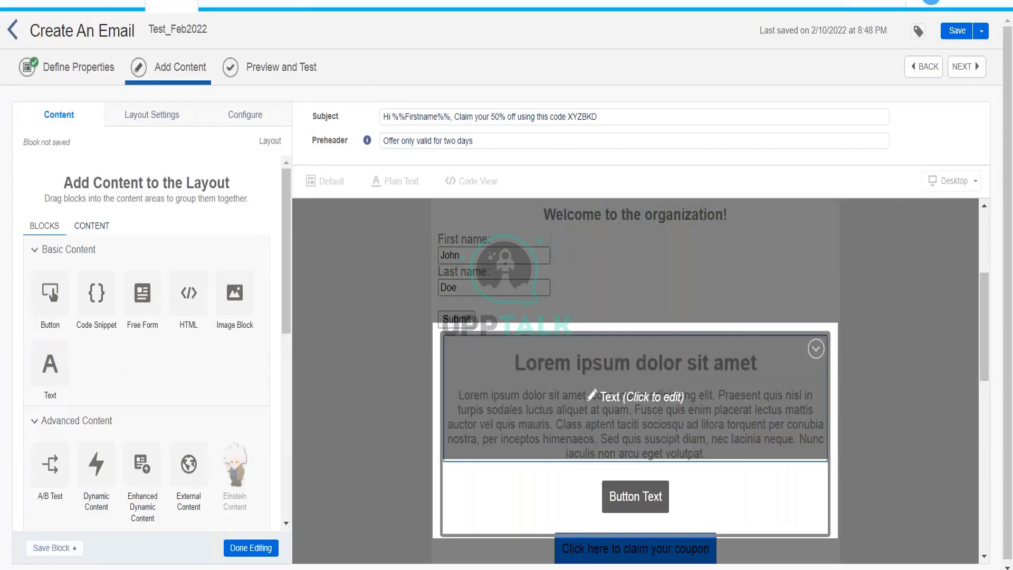
pyautogui.click(636, 417)
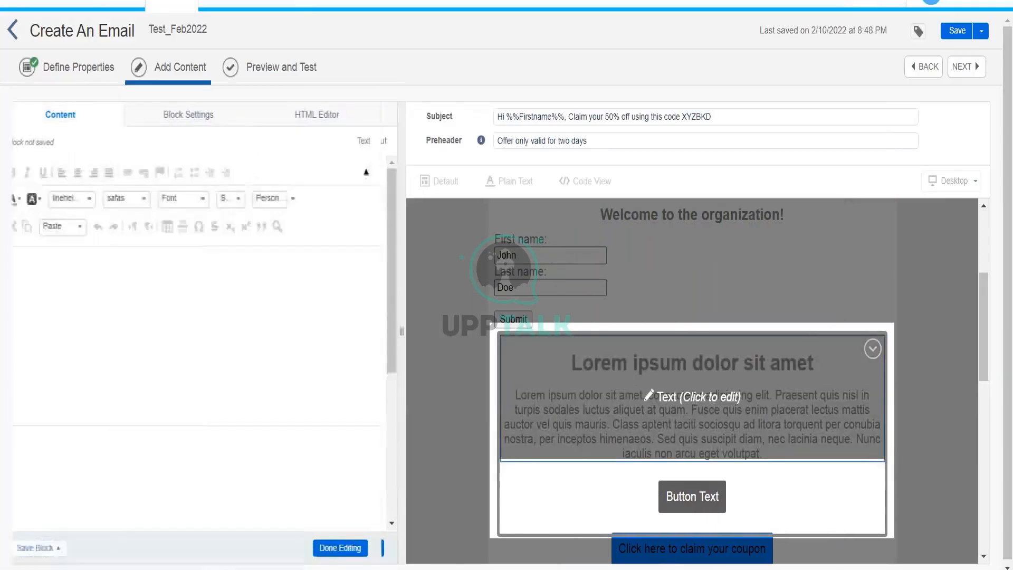
pyautogui.moveTo(28, 309); pyautogui.dragTo(339, 378)
pyautogui.press('Delete')
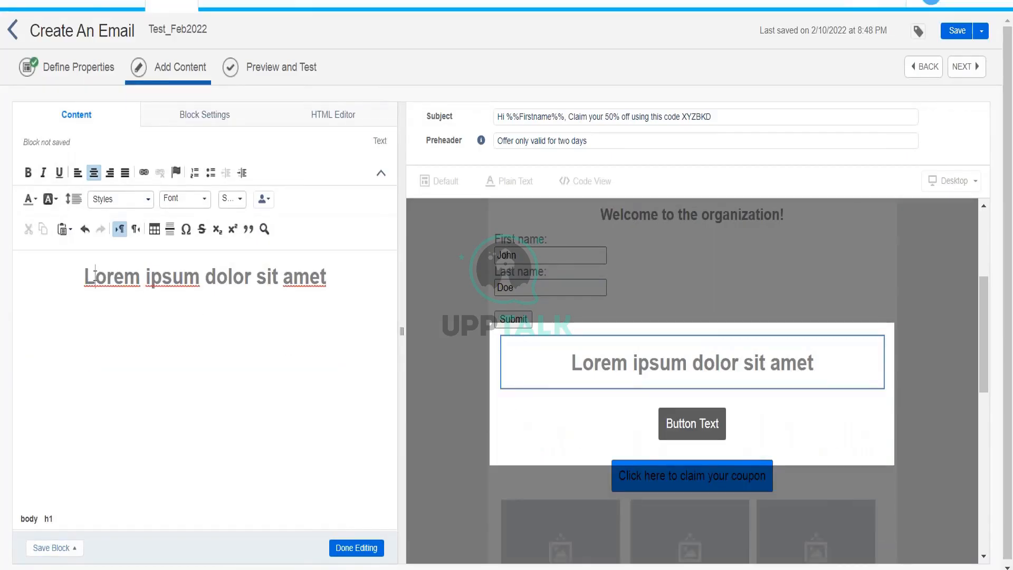
# Rewrite the heading as 'THank you for your shopping, your purchase value is :'.
pyautogui.moveTo(94, 276); pyautogui.dragTo(350, 277)
pyautogui.write('THanks')
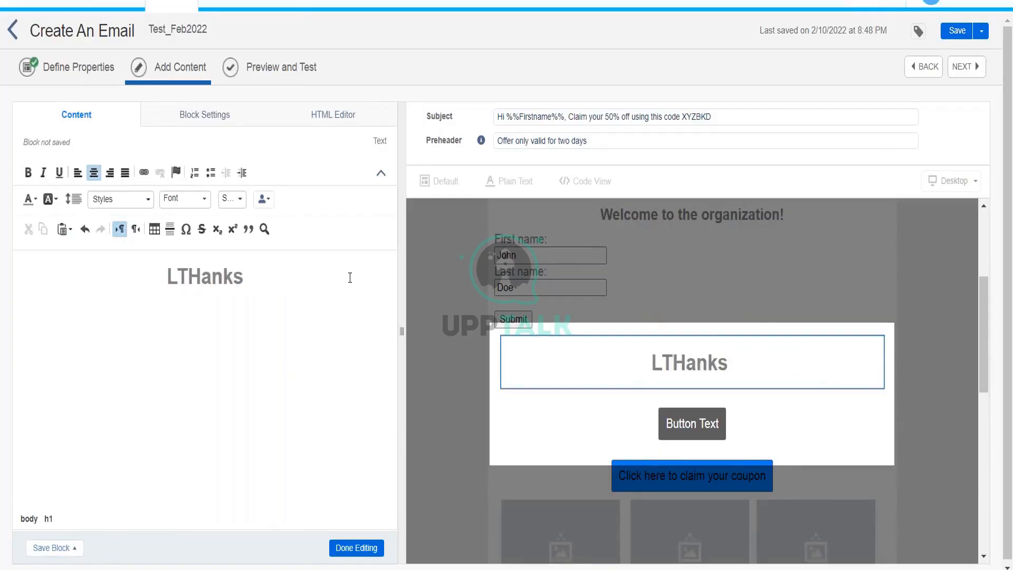
pyautogui.press('BackSpace')
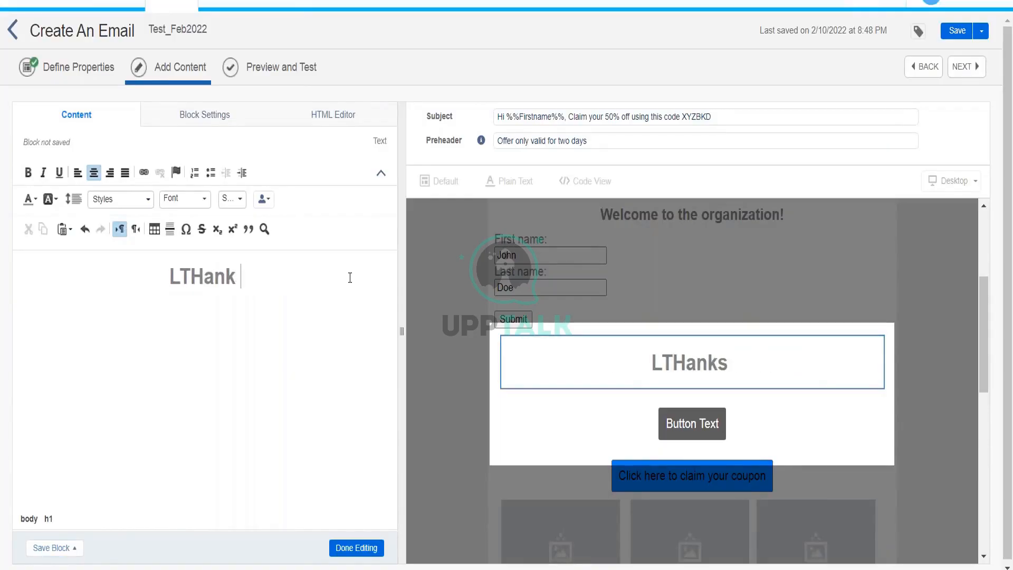
pyautogui.write('you for your ')
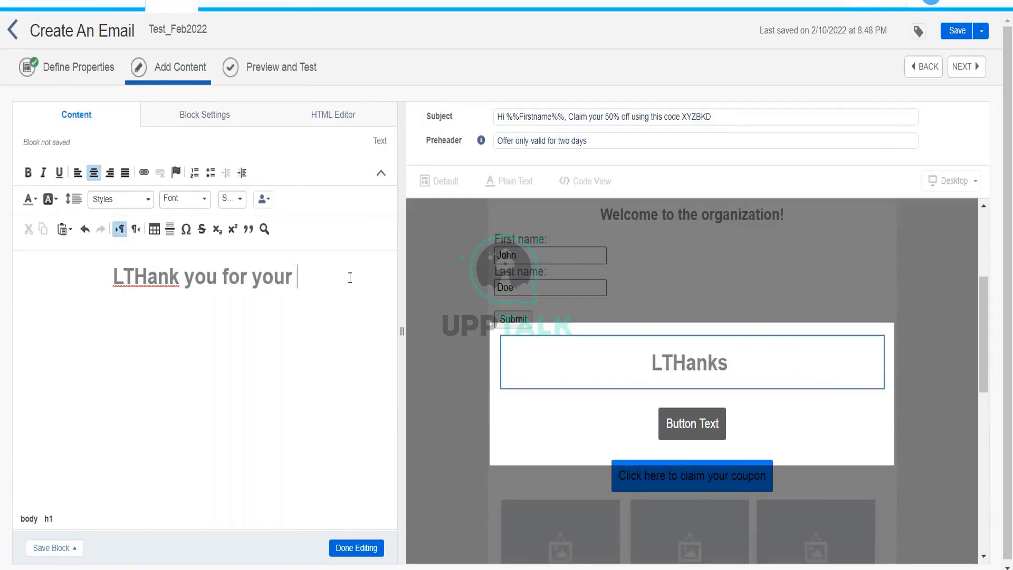
pyautogui.write('purchase')
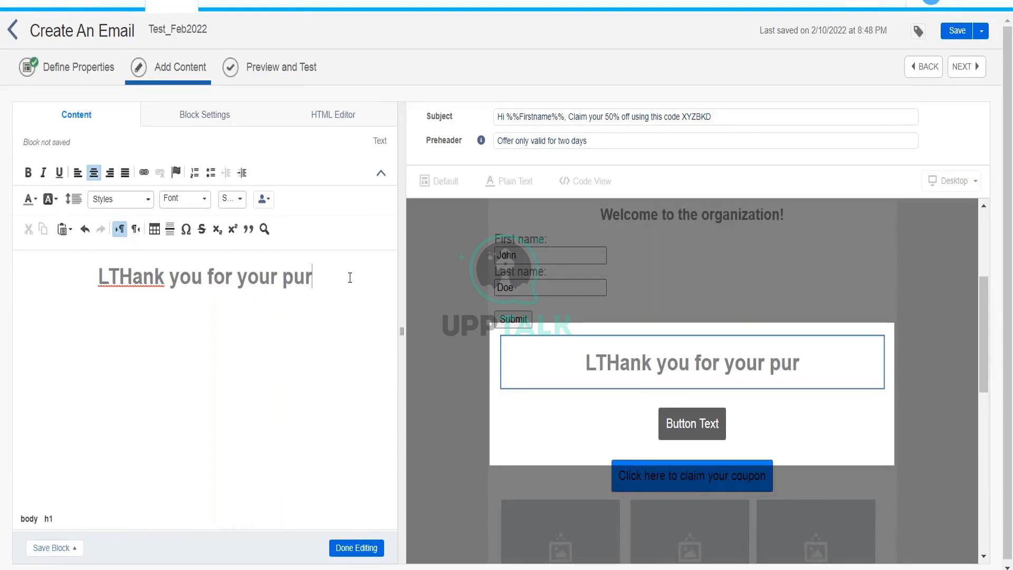
pyautogui.write('order')
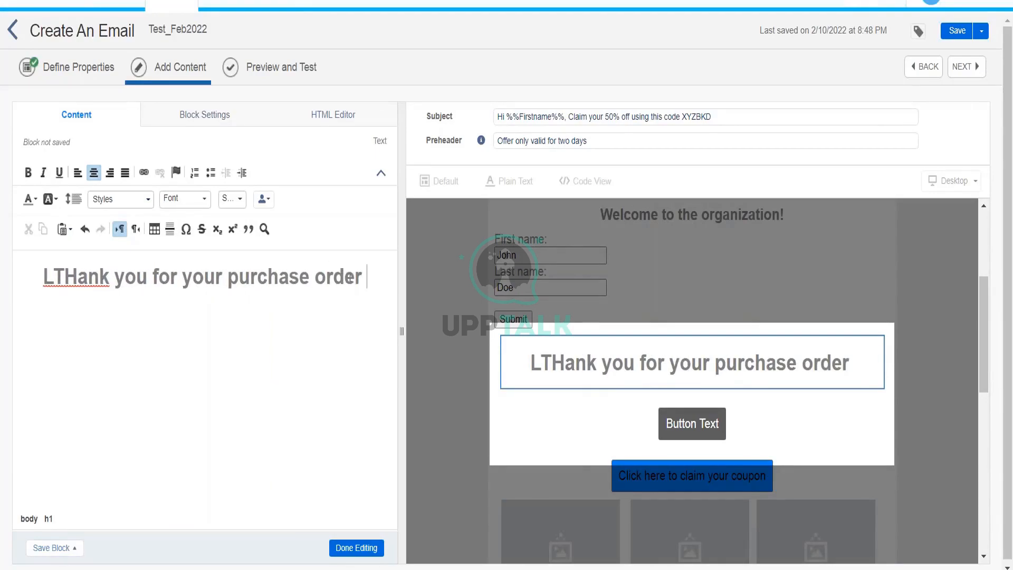
pyautogui.press('BackSpace')
pyautogui.press('BackSpace')
pyautogui.press('BackSpace')
pyautogui.press('BackSpace')
pyautogui.press('BackSpace')
pyautogui.press('BackSpace')
pyautogui.press('BackSpace')
pyautogui.press('BackSpace')
pyautogui.press('BackSpace')
pyautogui.press('BackSpace')
pyautogui.press('BackSpace')
pyautogui.press('BackSpace')
pyautogui.press('BackSpace')
pyautogui.press('BackSpace')
pyautogui.press('BackSpace')
pyautogui.press('BackSpace')
pyautogui.press('BackSpace')
pyautogui.press('BackSpace')
pyautogui.press('BackSpace')
pyautogui.press('BackSpace')
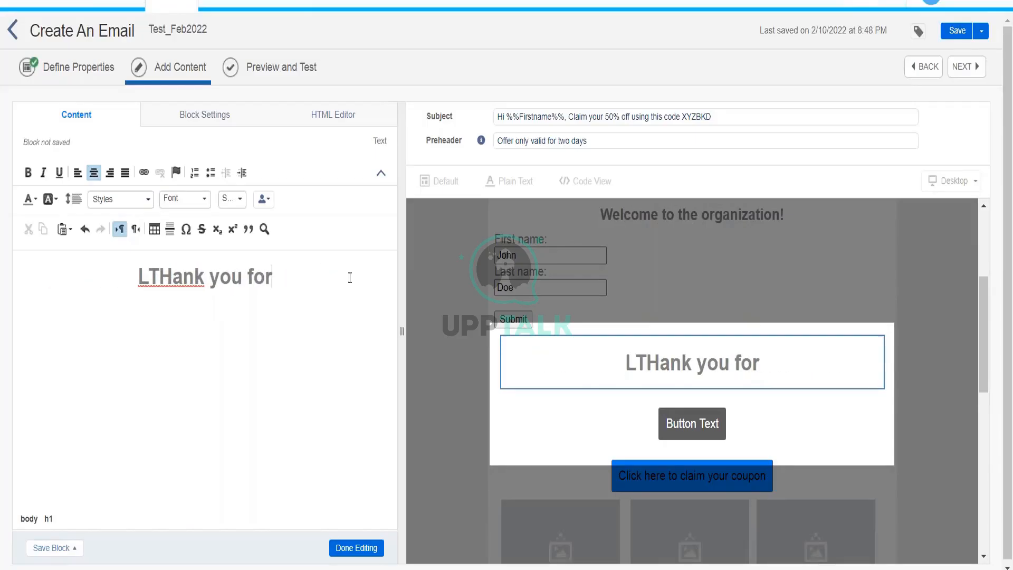
pyautogui.write('your sho')
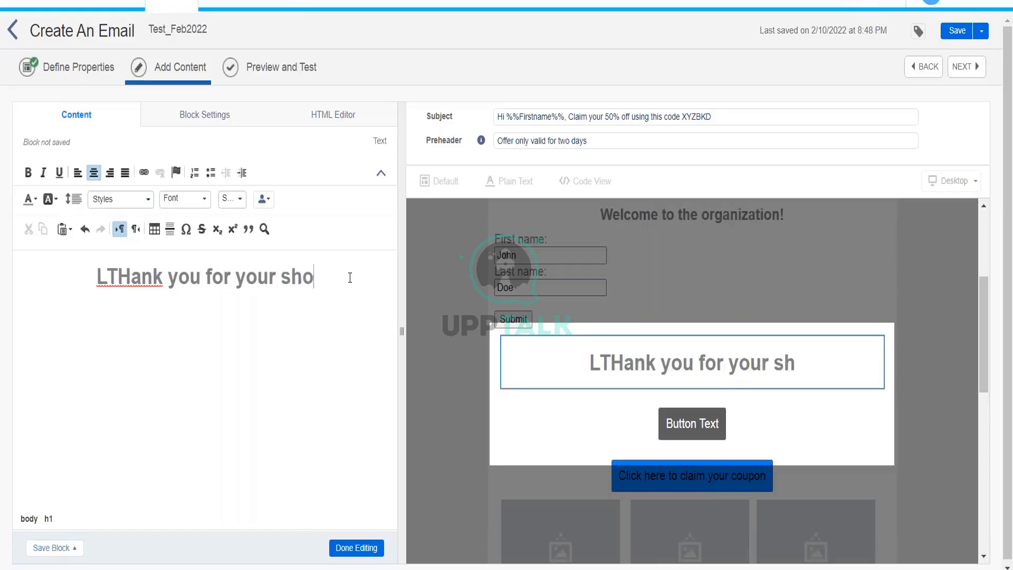
pyautogui.write('pping, your p')
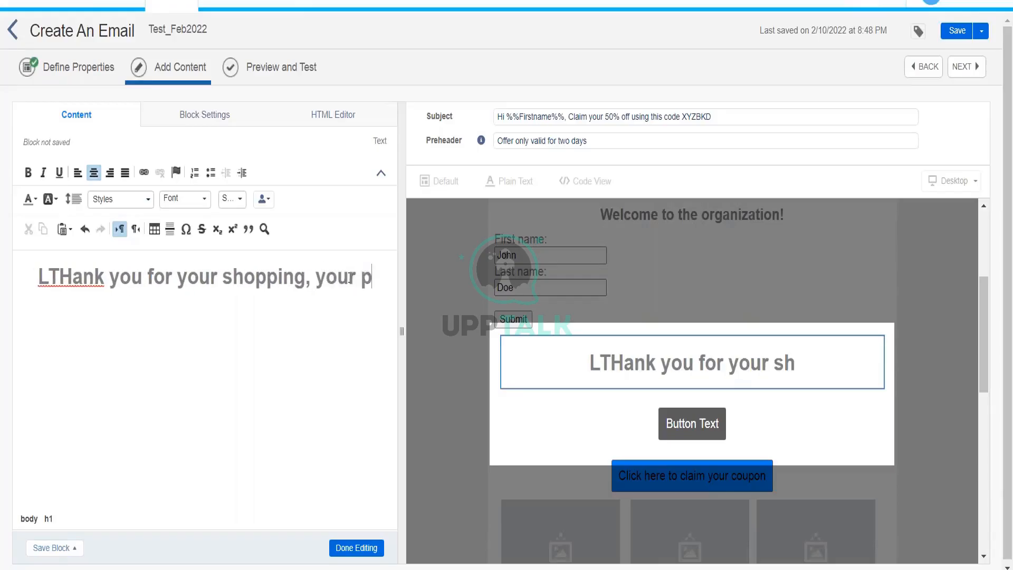
pyautogui.write('urchase value is')
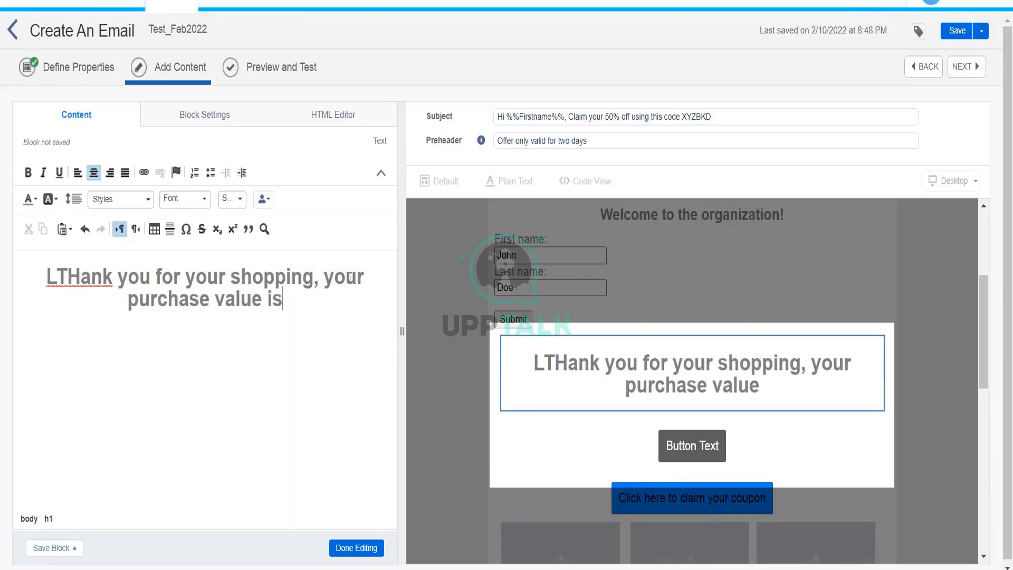
pyautogui.write(' :')
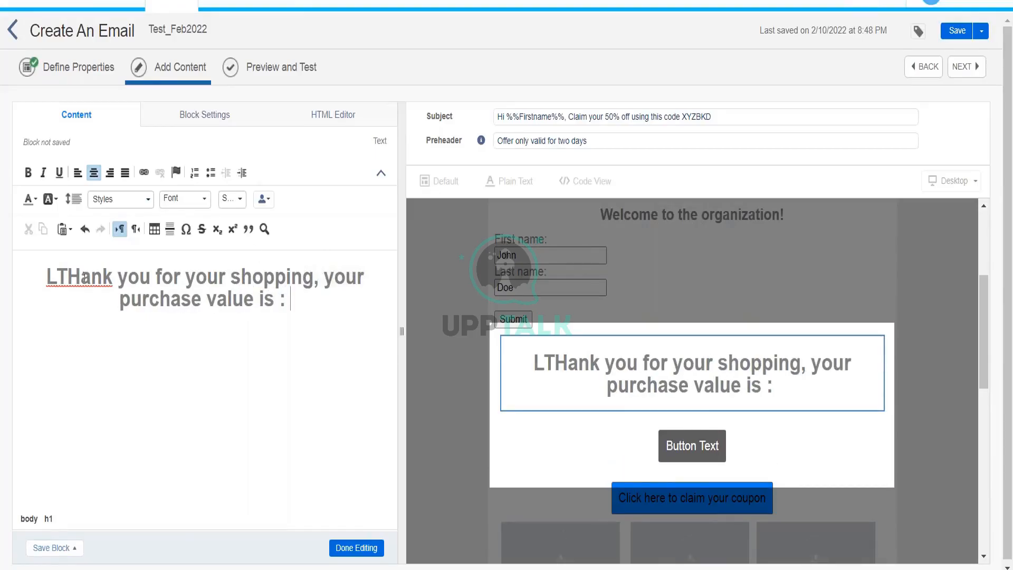
pyautogui.press('BackSpace')
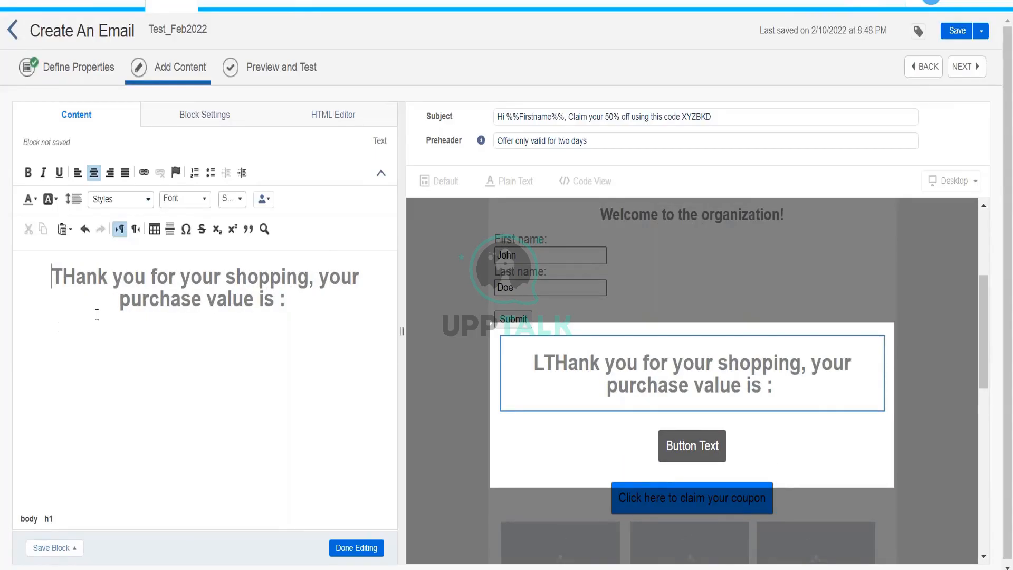
# Append %%PurchaseValue%% to the heading, copying the field name from the data extension.
pyautogui.click(296, 306)
pyautogui.write('%%')
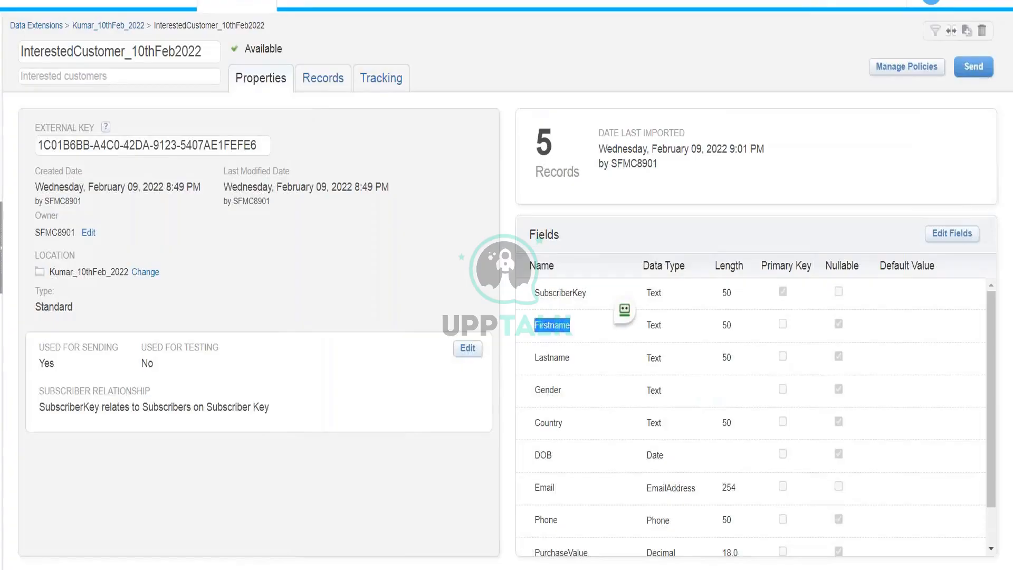
pyautogui.doubleClick(561, 552)
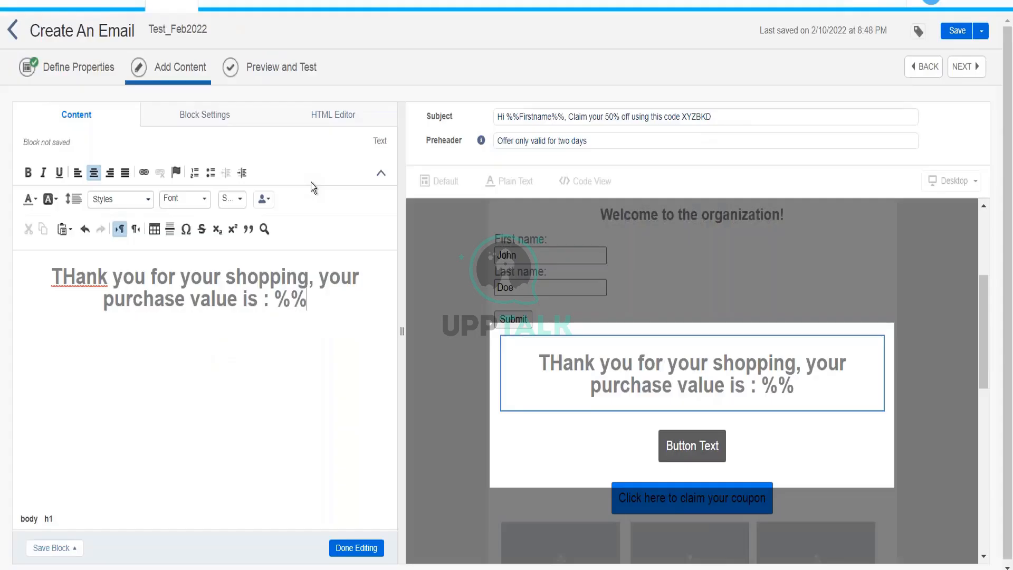
pyautogui.write('PurchaseValue')
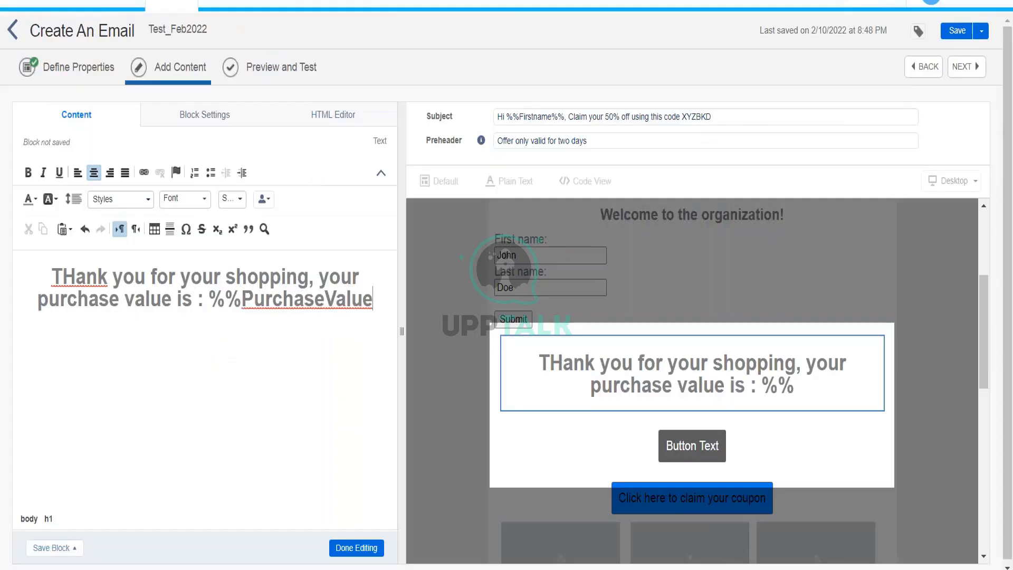
pyautogui.write('%%')
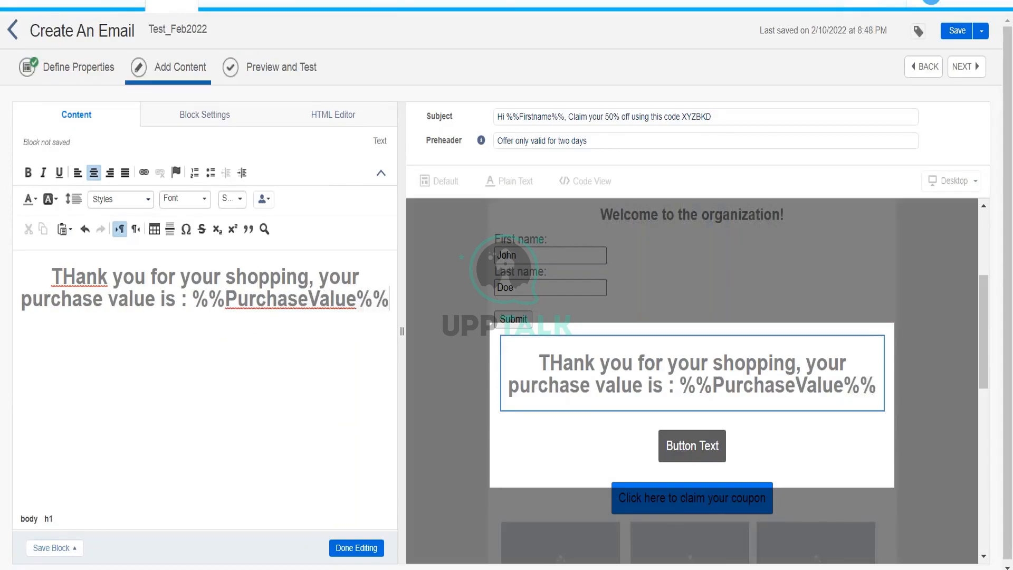
pyautogui.click(342, 549)
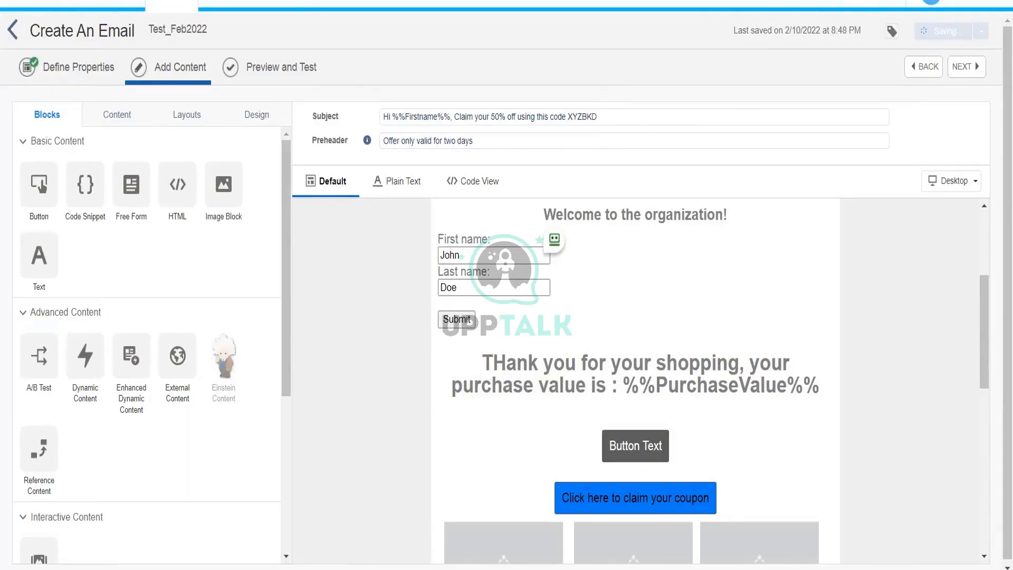
pyautogui.click(279, 72)
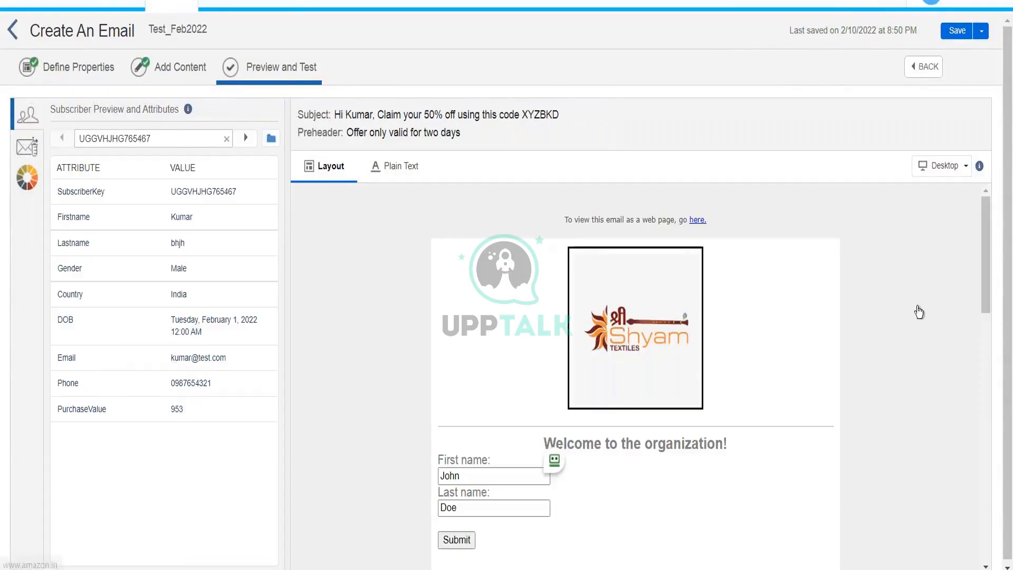
pyautogui.moveTo(983, 247); pyautogui.dragTo(987, 292)
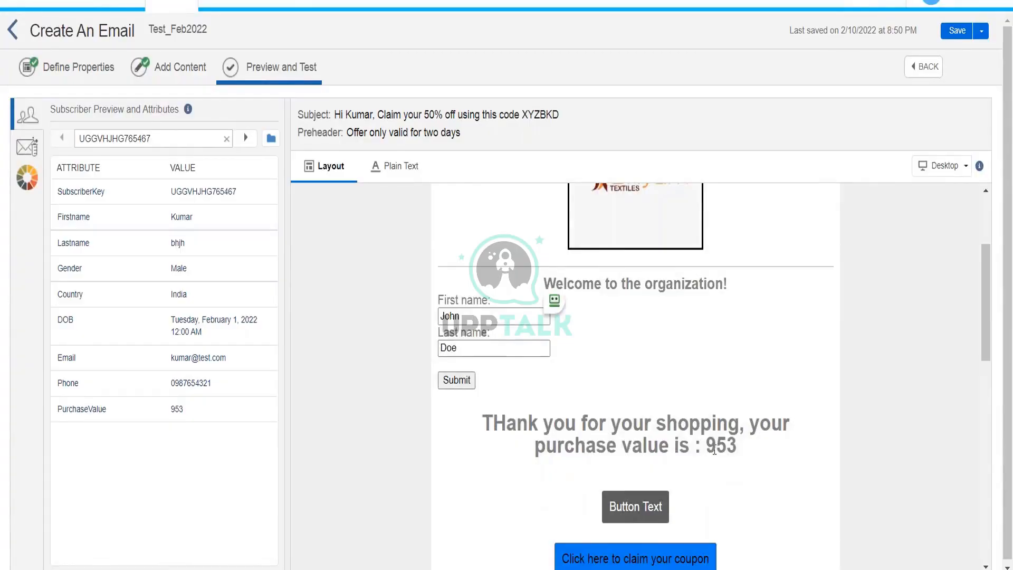
pyautogui.doubleClick(81, 410)
pyautogui.click(245, 138)
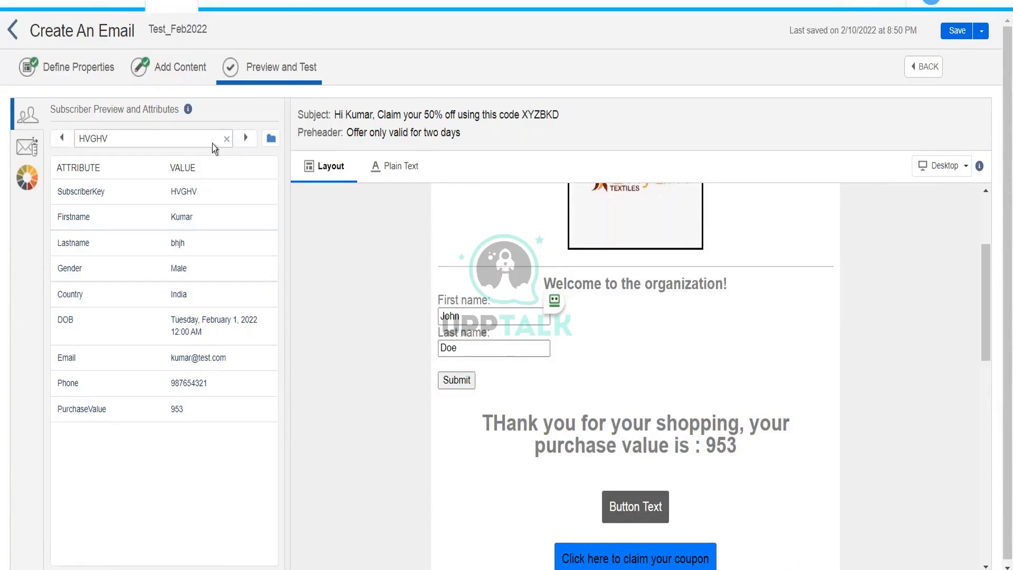
pyautogui.doubleClick(175, 414)
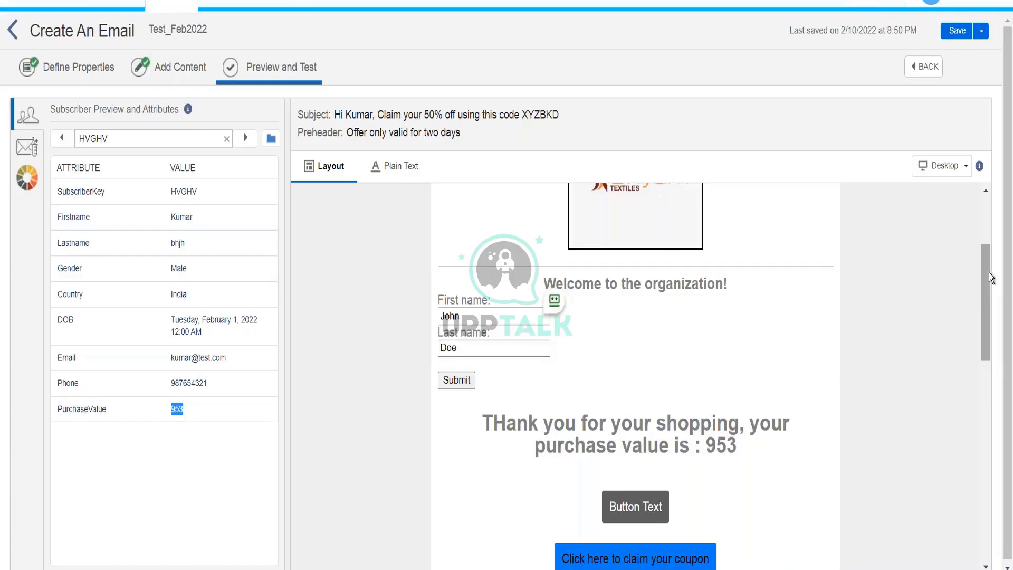
pyautogui.moveTo(989, 271); pyautogui.dragTo(989, 214)
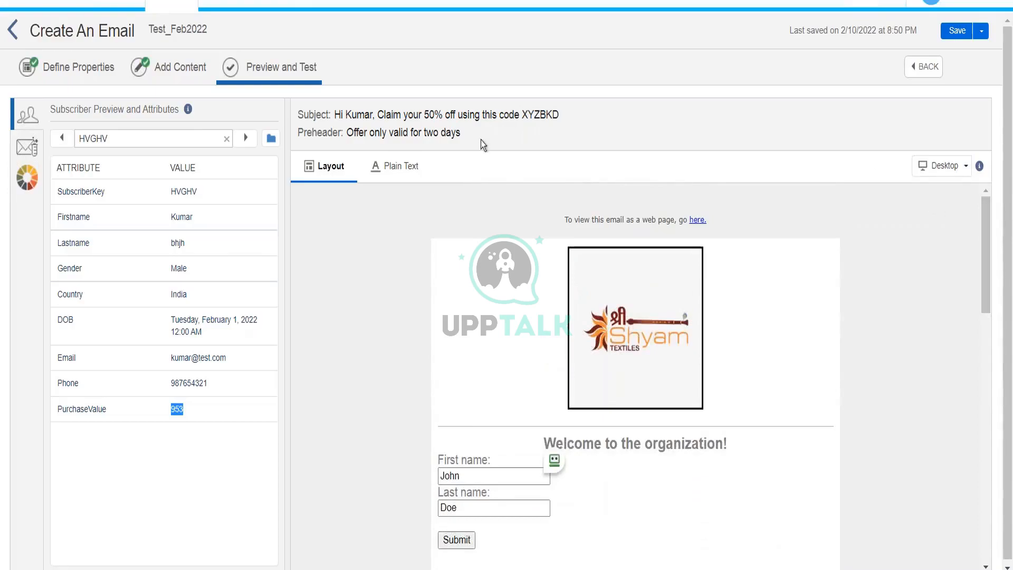
pyautogui.click(171, 64)
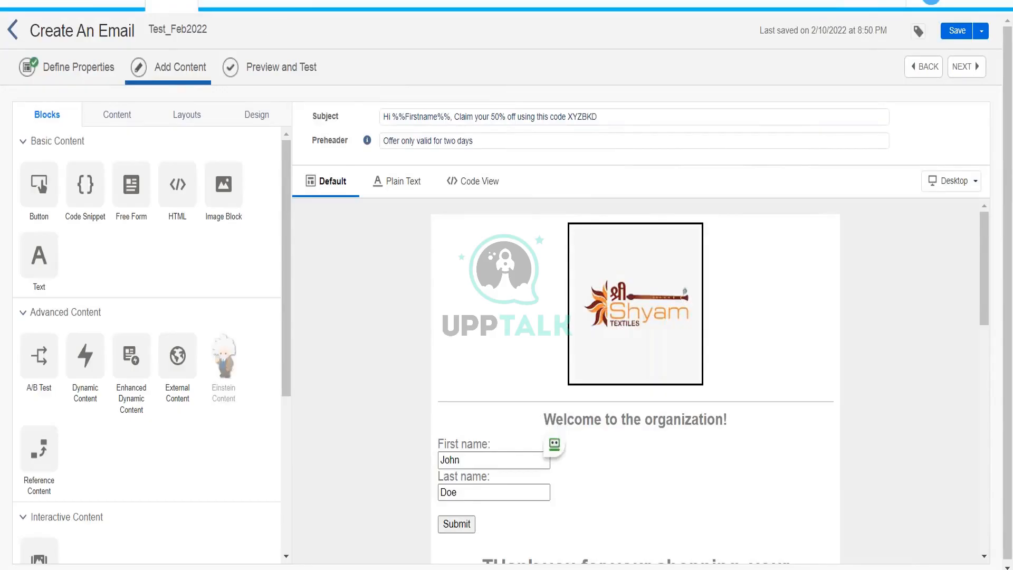
# Check the InterestedCustomer_10thFeb2022 records, then reopen the email's subject line for editing.
pyautogui.click(237, 2)
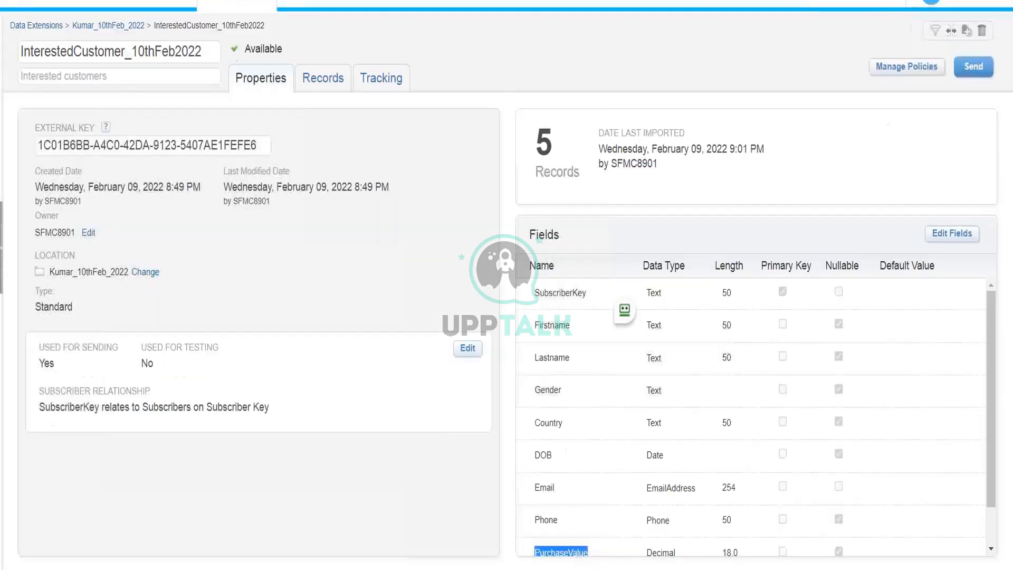
pyautogui.click(312, 68)
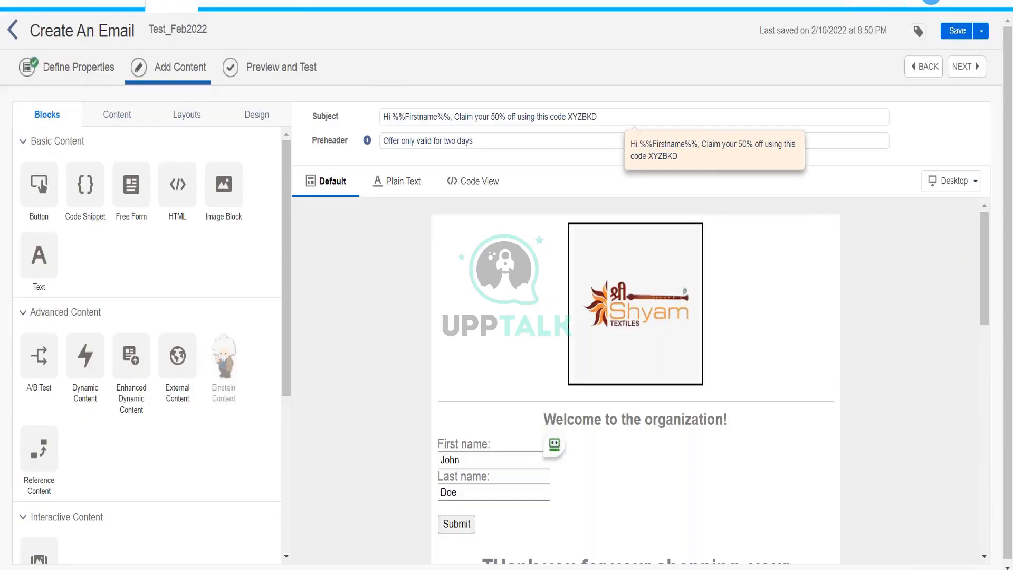
pyautogui.click(446, 118)
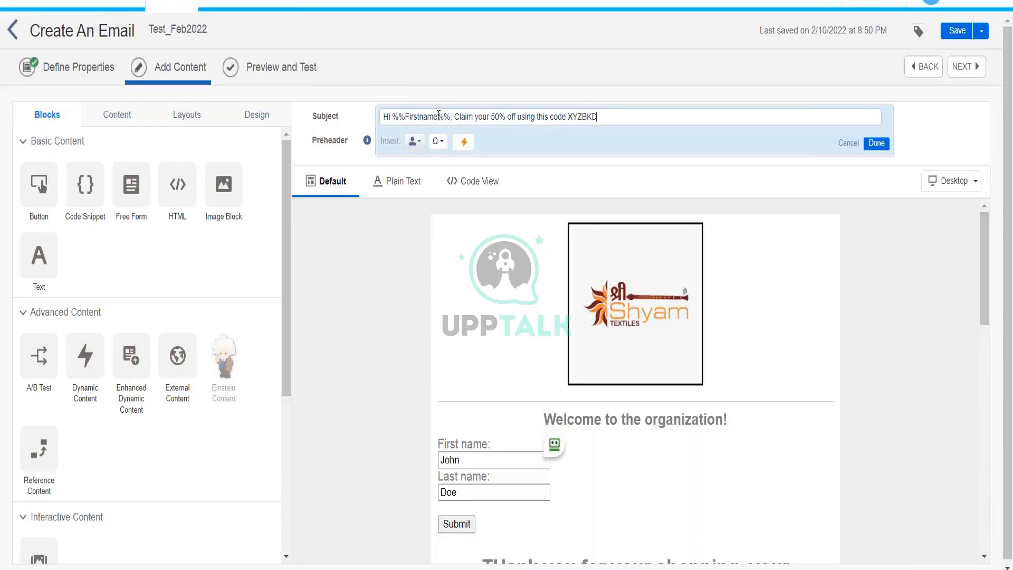
# Replace 'Hi %%Firstname%%' with the start of the expression %%=IIF(empty(Firstname).
pyautogui.moveTo(450, 117); pyautogui.dragTo(380, 112)
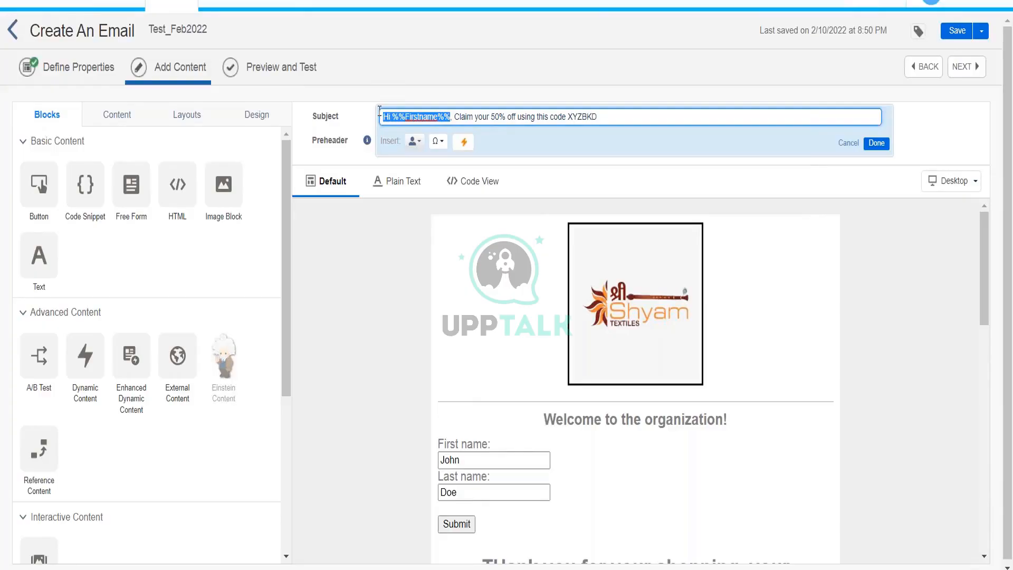
pyautogui.write('%%=')
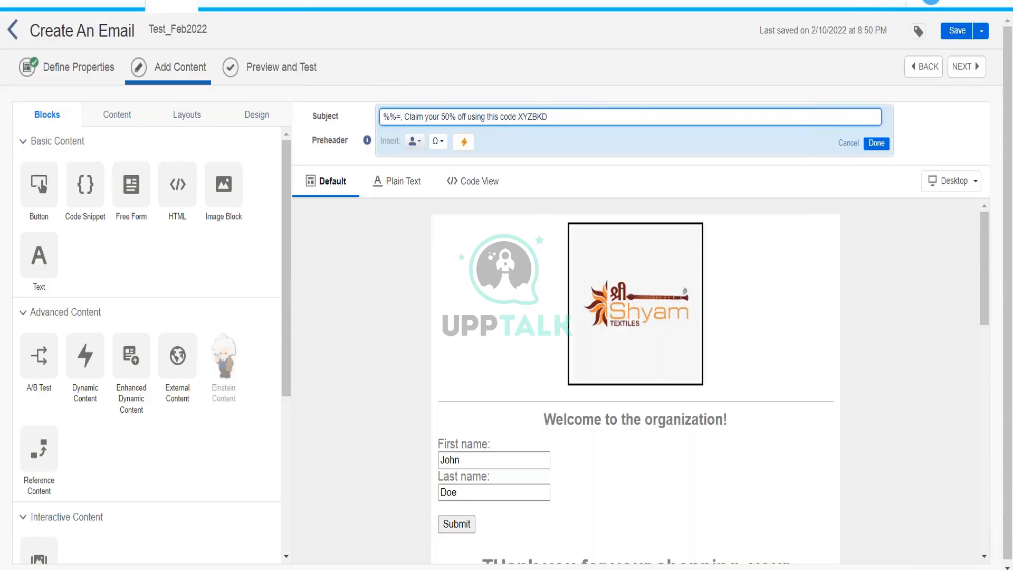
pyautogui.write('IF')
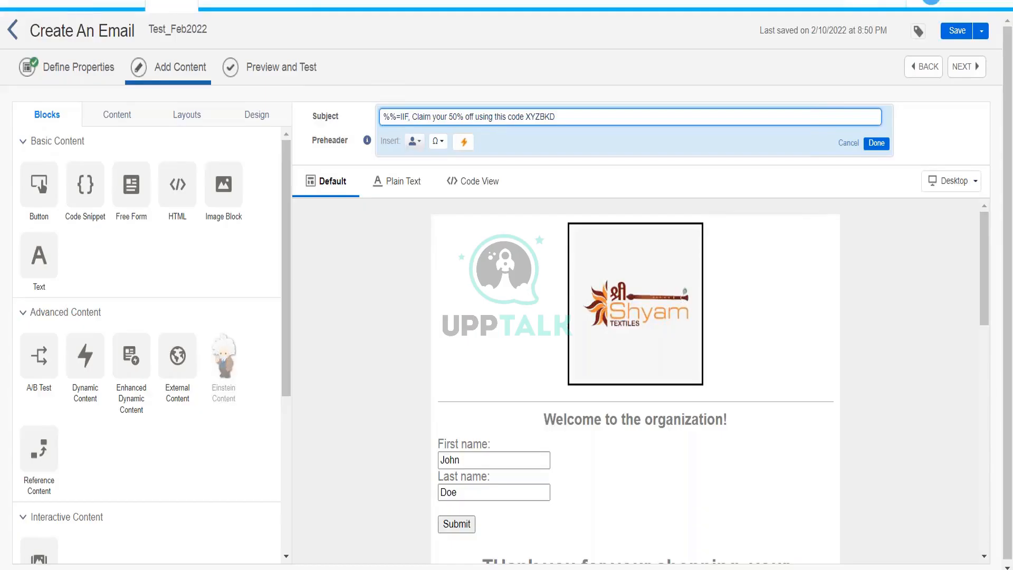
pyautogui.write('(empty')
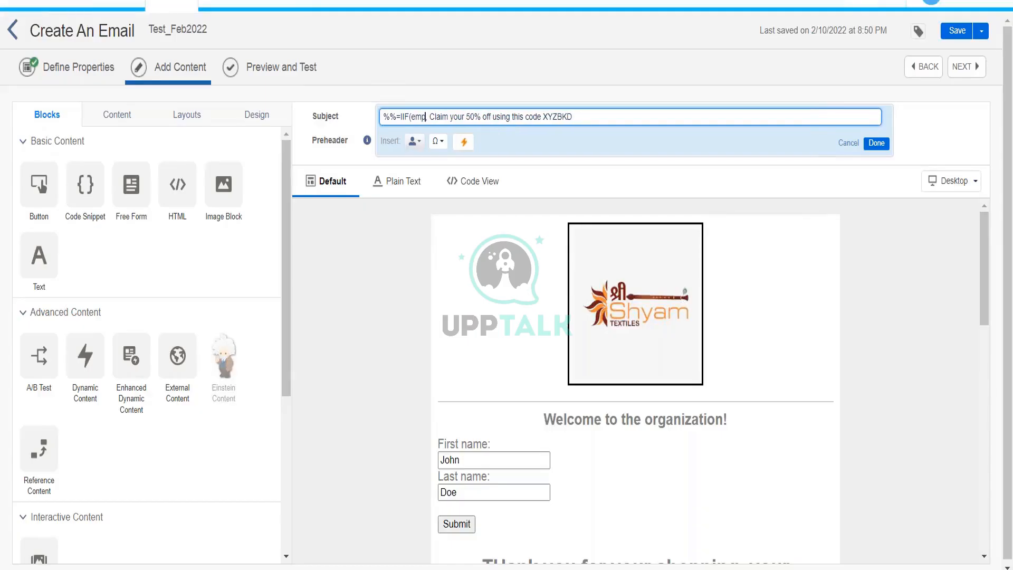
pyautogui.write('(')
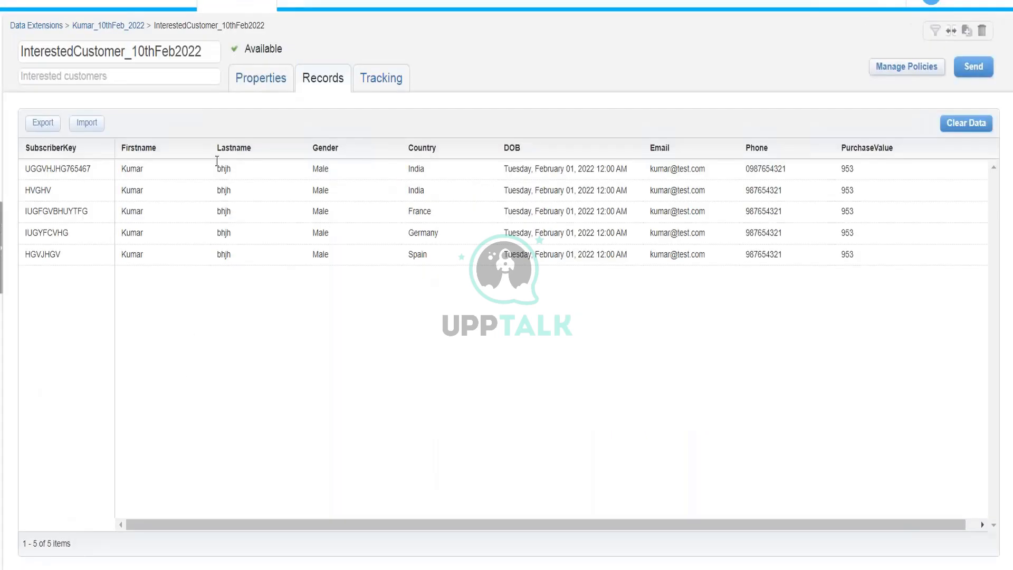
pyautogui.click(261, 79)
pyautogui.moveTo(532, 325); pyautogui.dragTo(572, 325)
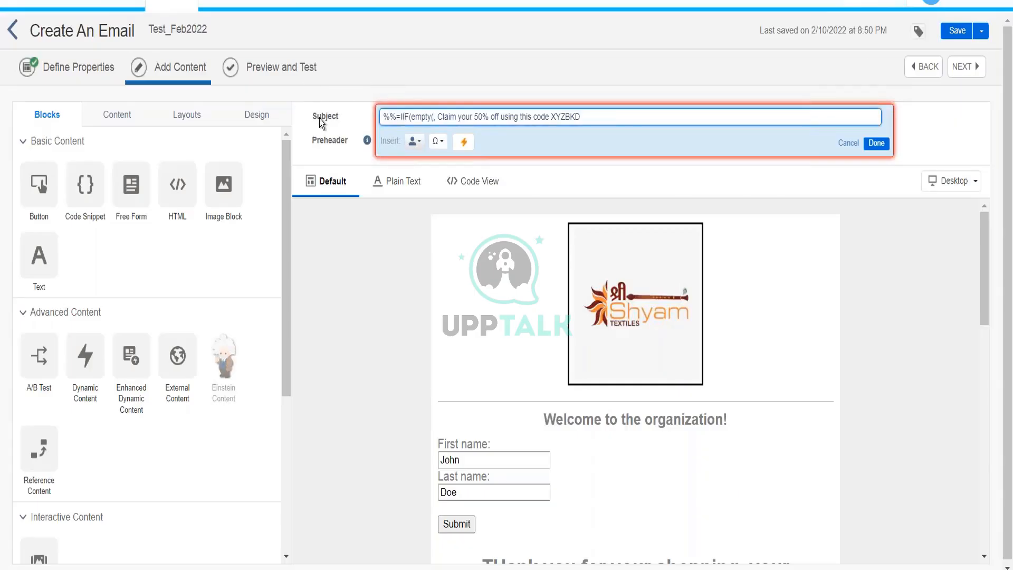
pyautogui.write('Firstname')
pyautogui.write(')')
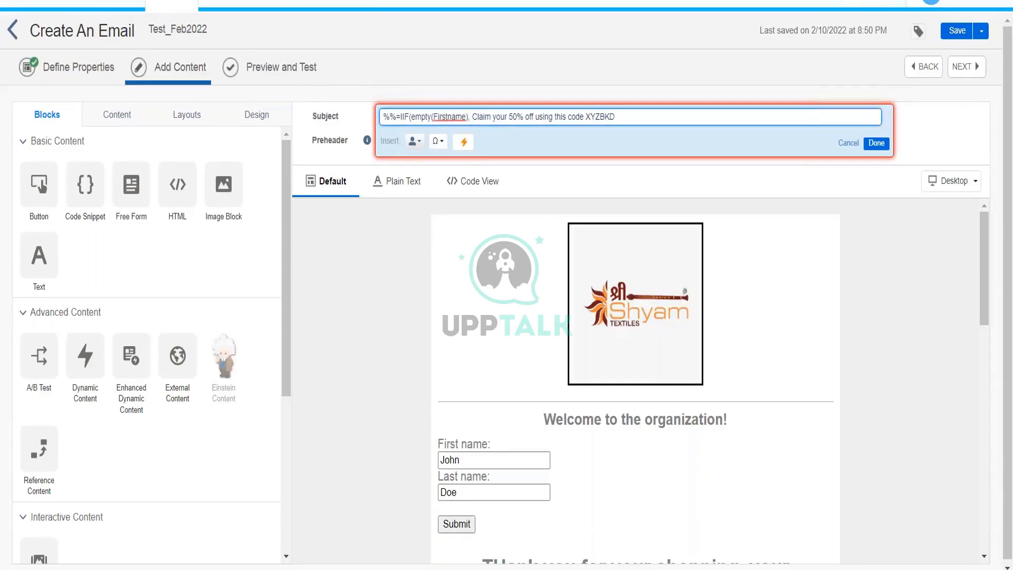
# Add the "Hello there" fallback and Firstname result, closing the expression with )=%%.
pyautogui.click(437, 116)
pyautogui.write('"')
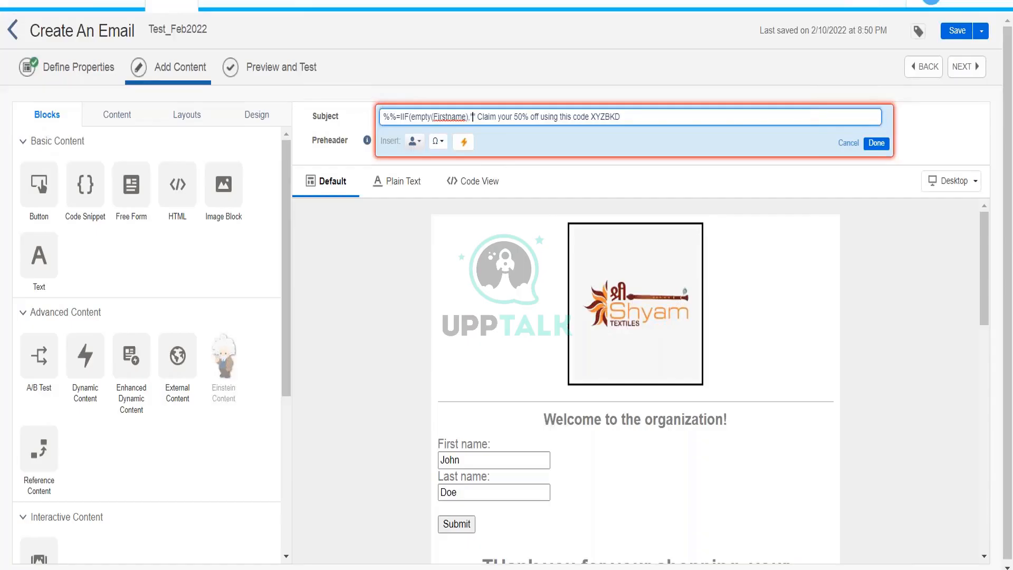
pyautogui.write('Hell')
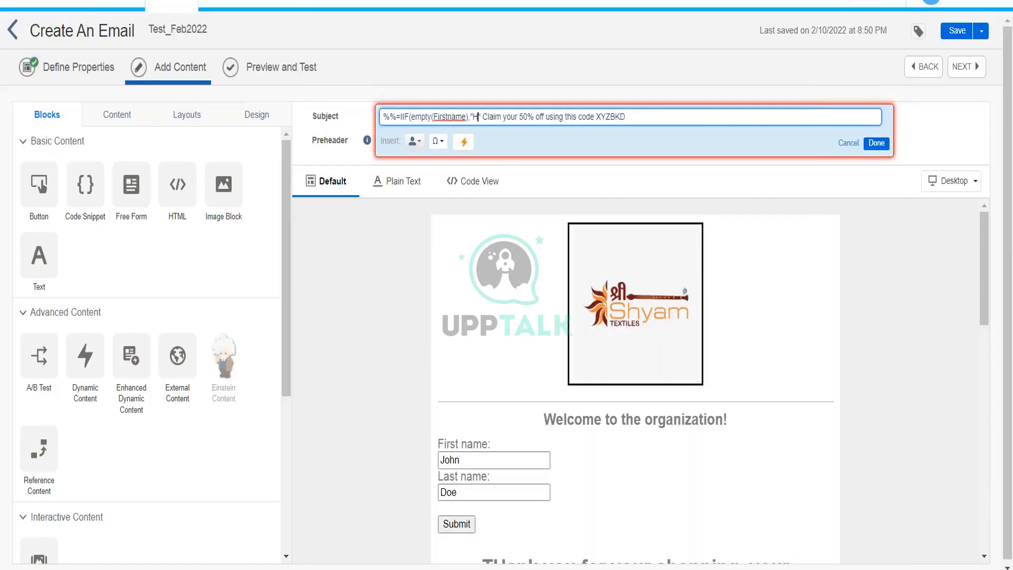
pyautogui.write('o ')
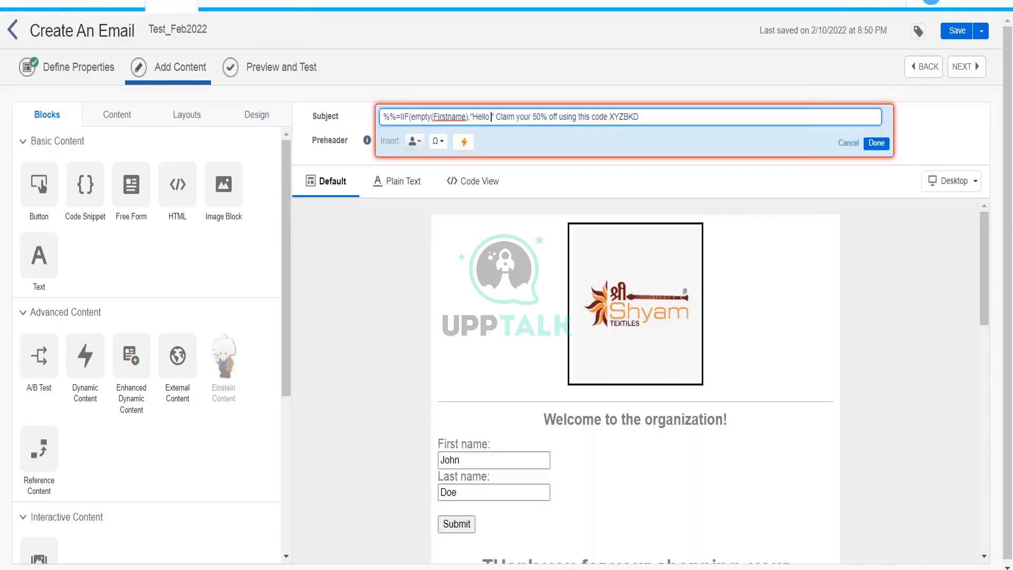
pyautogui.write('there')
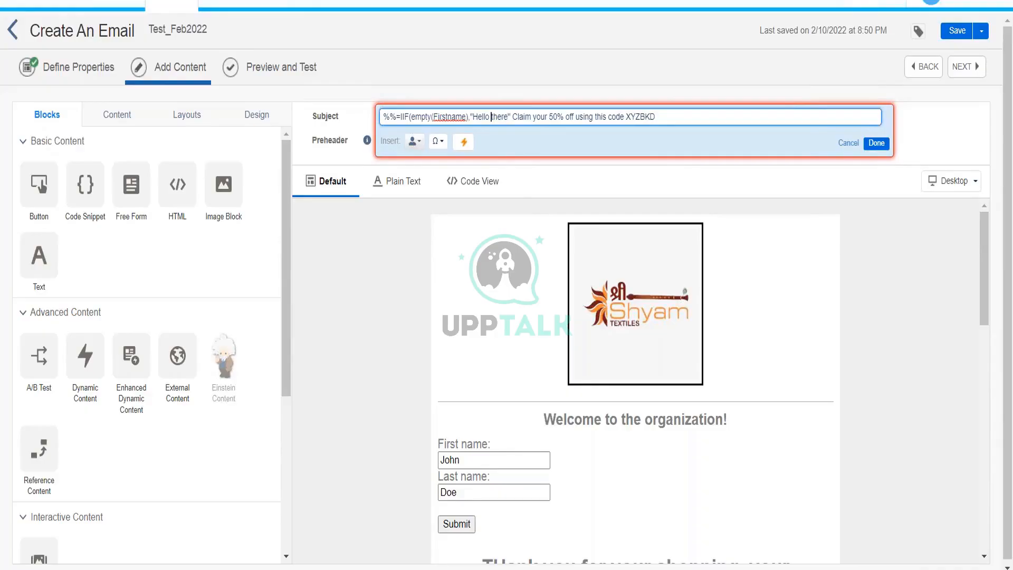
pyautogui.click(478, 117)
pyautogui.click(507, 117)
pyautogui.write(',')
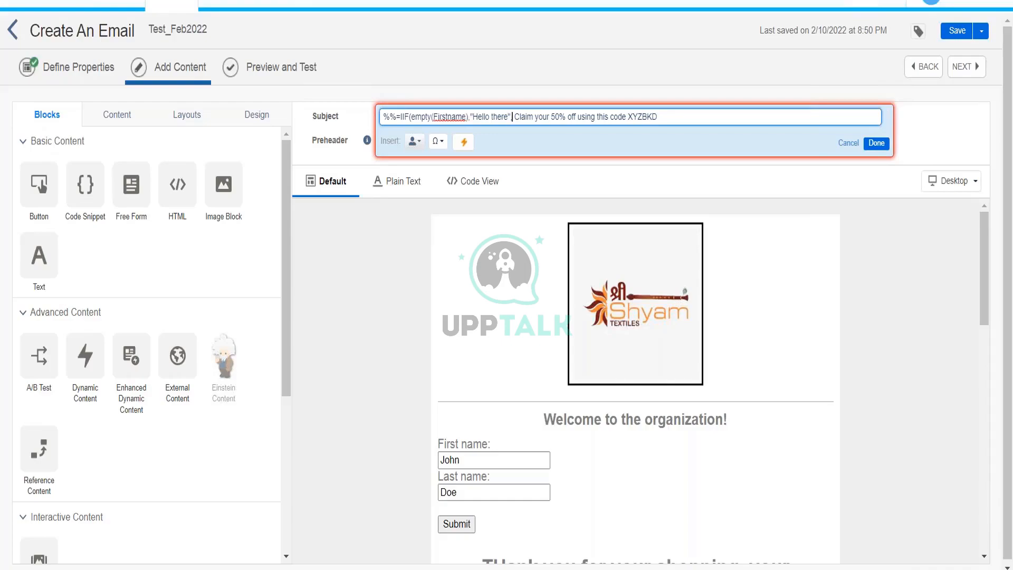
pyautogui.write('Firstname')
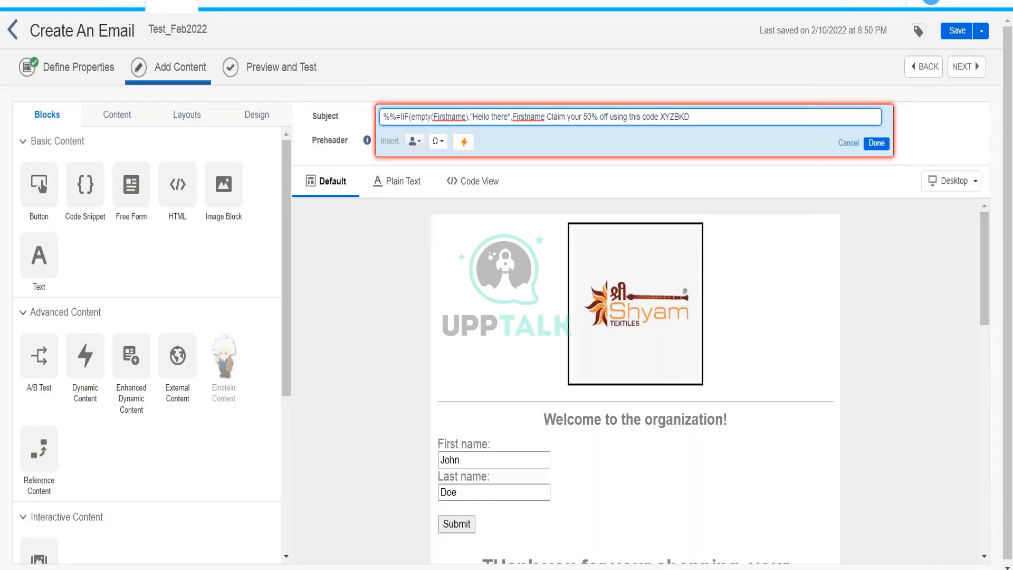
pyautogui.write(')')
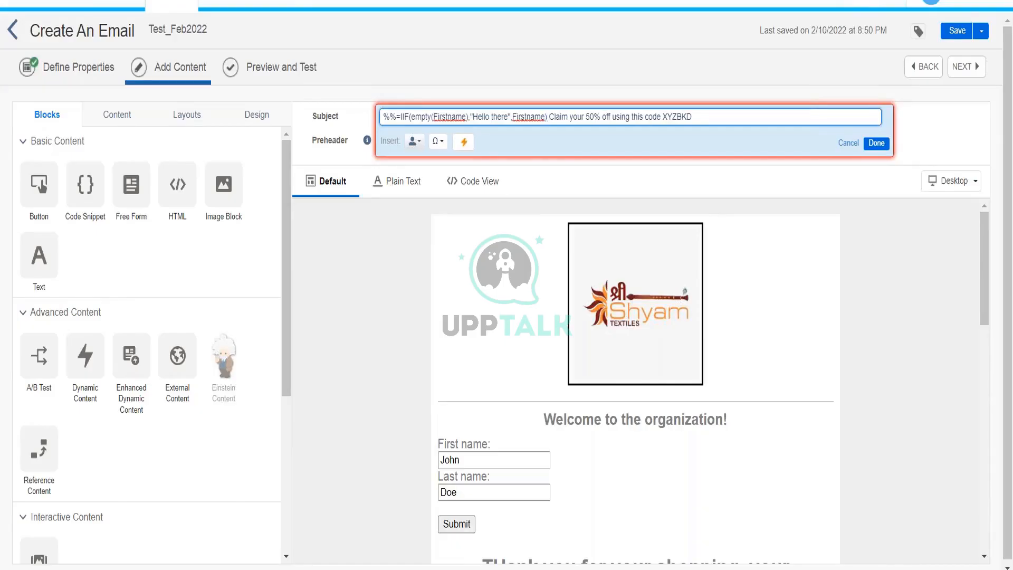
pyautogui.write('=')
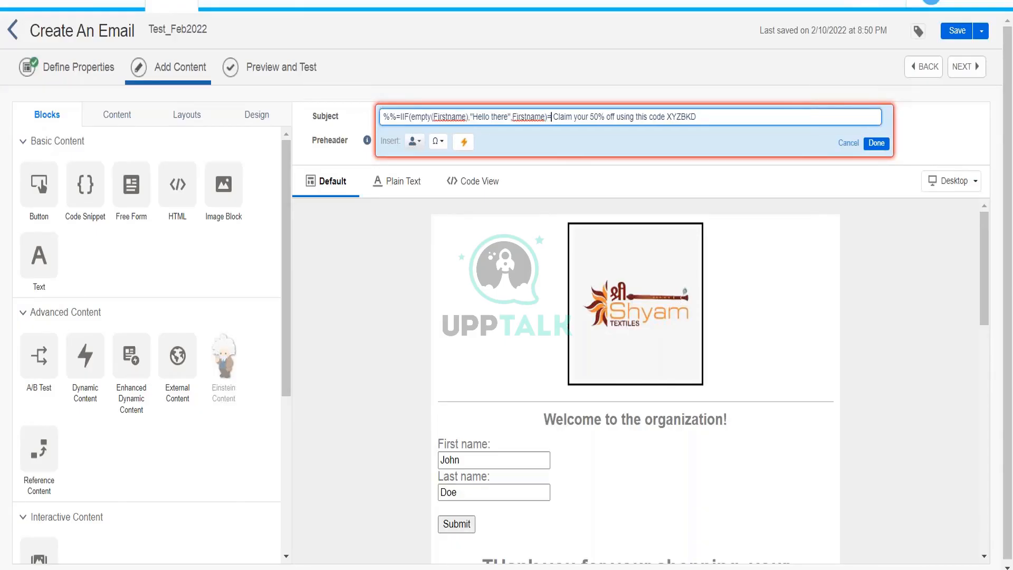
pyautogui.write('%%,')
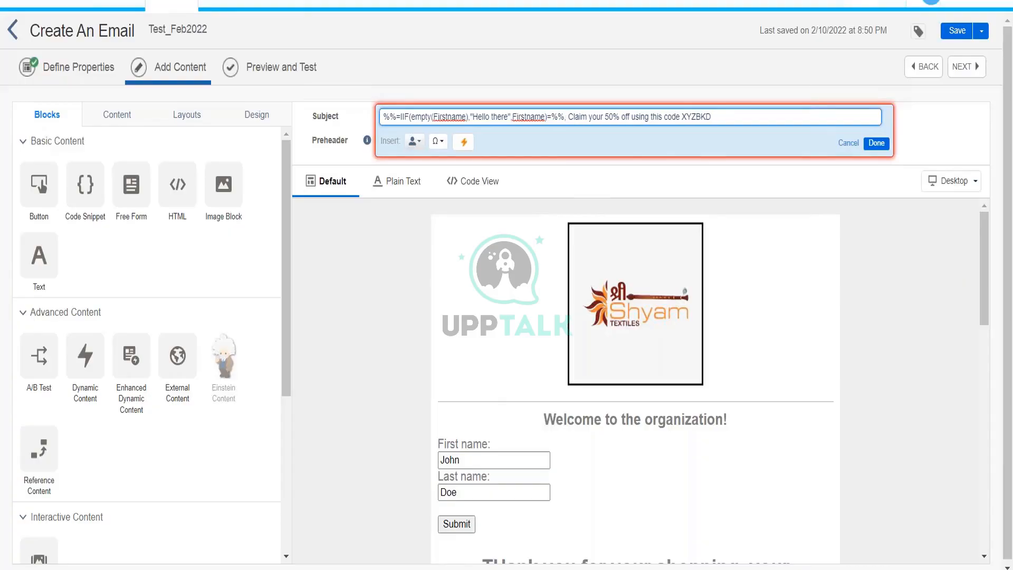
# Fix the commas so the subject reads %%=IIF(empty(Firstname),"Hello there",Firstname)=%%, and confirm it.
pyautogui.press('BackSpace')
pyautogui.write(',')
pyautogui.write(',')
pyautogui.moveTo(469, 117); pyautogui.dragTo(507, 120)
pyautogui.hotkey('ctrl', 'z')
pyautogui.click(529, 120)
pyautogui.click(877, 144)
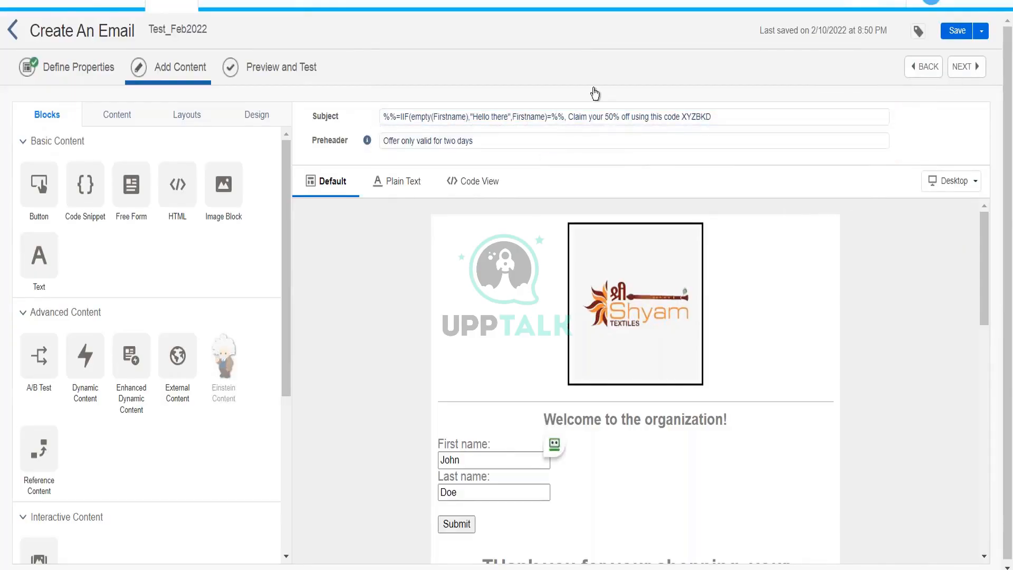
# Save the Test_Feb2022 email, then go to Contact Builder under Audience Builder.
pyautogui.click(278, 71)
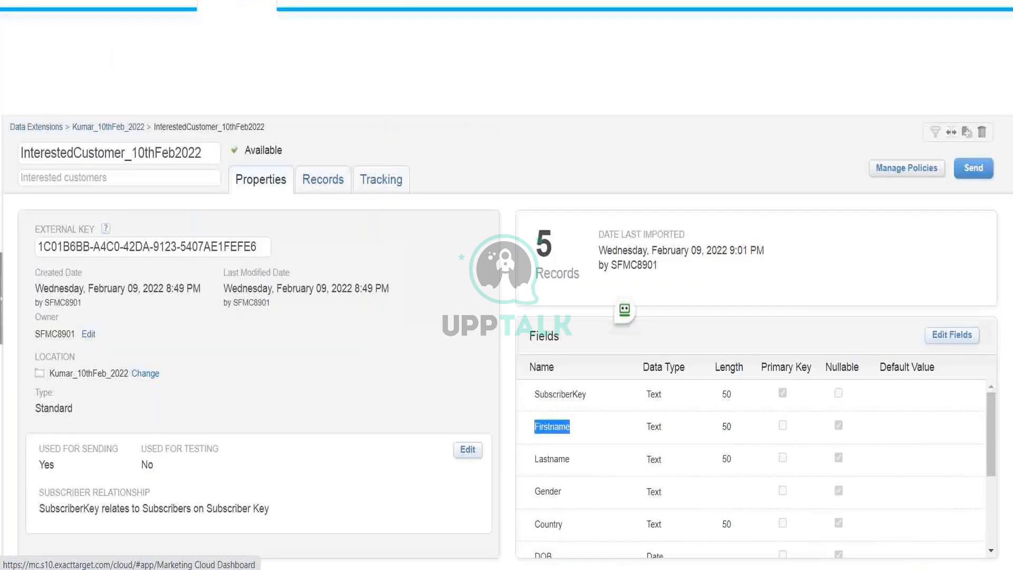
pyautogui.moveTo(540, 85)
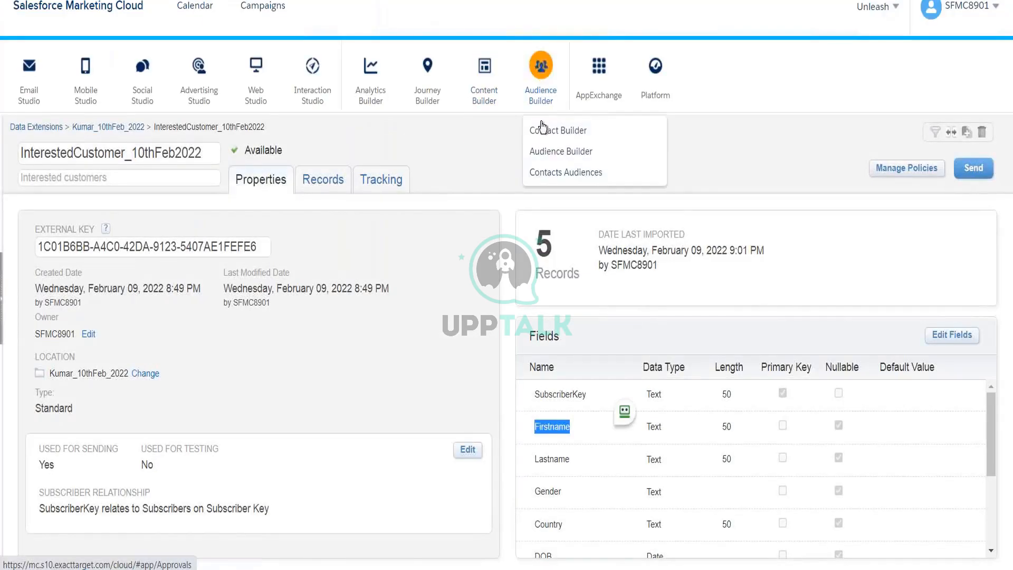
pyautogui.click(538, 137)
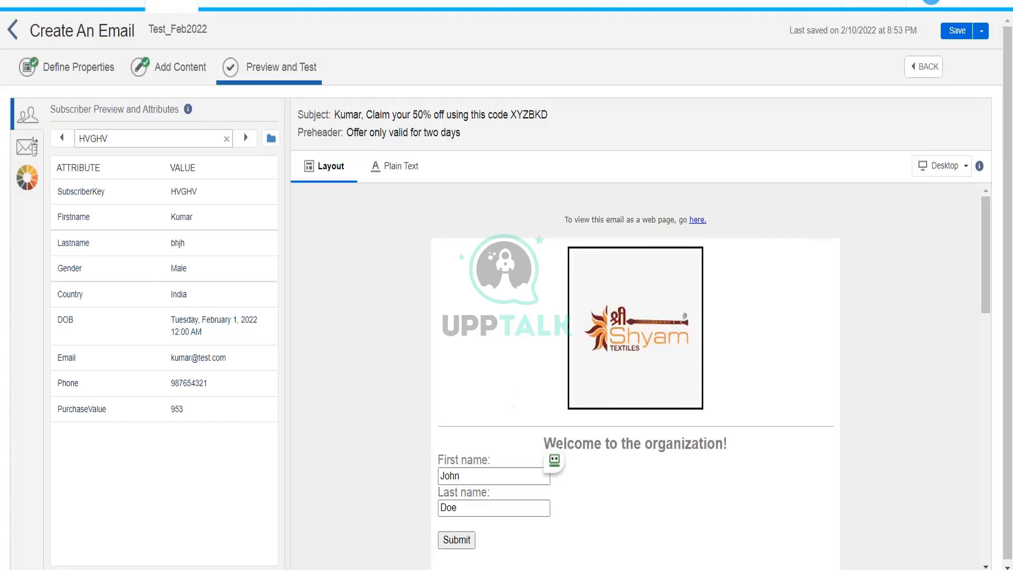
# Scroll through the email preview to check the first-name subject and layout.
pyautogui.scroll(-2, 580, 285)
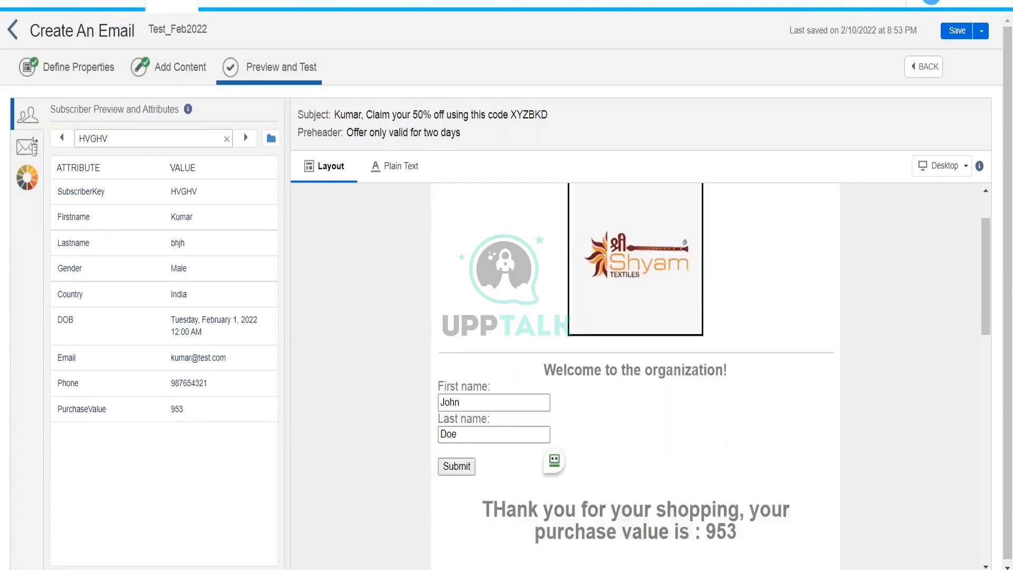
pyautogui.scroll(-15, 636, 375)
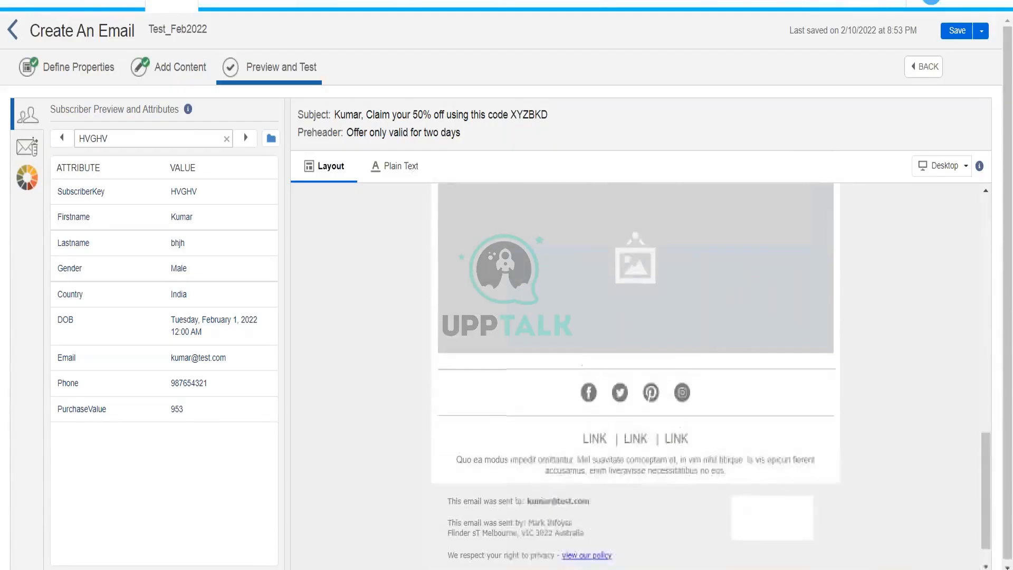
pyautogui.scroll(12, 636, 375)
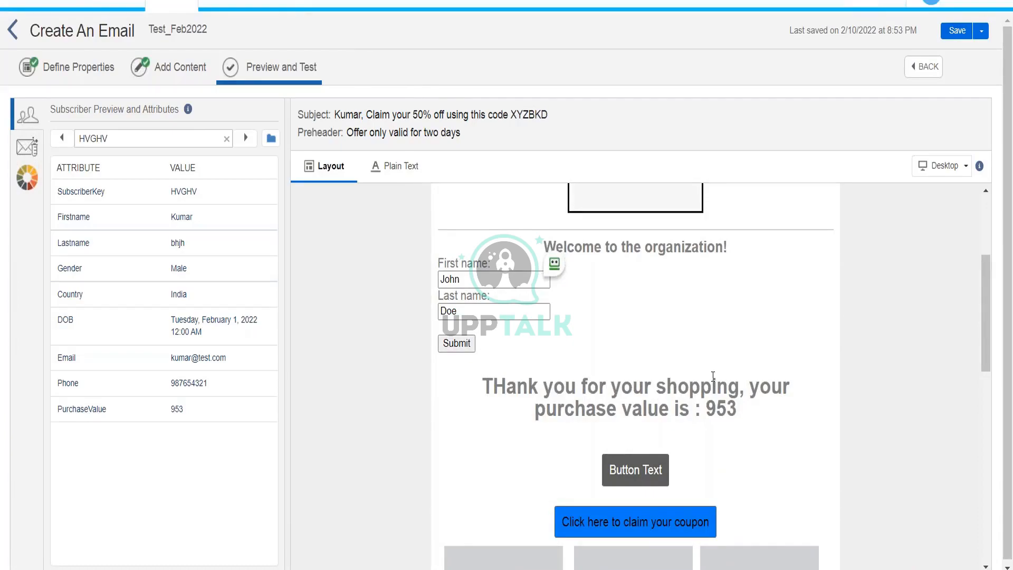
pyautogui.scroll(3, 713, 376)
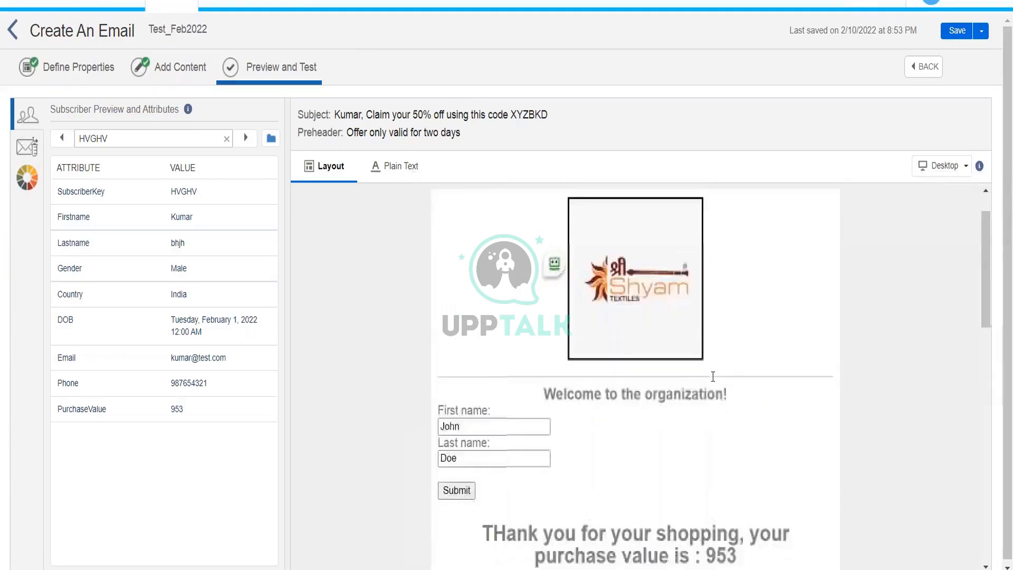
pyautogui.scroll(-2, 713, 376)
pyautogui.scroll(3, 713, 377)
pyautogui.scroll(1, 713, 377)
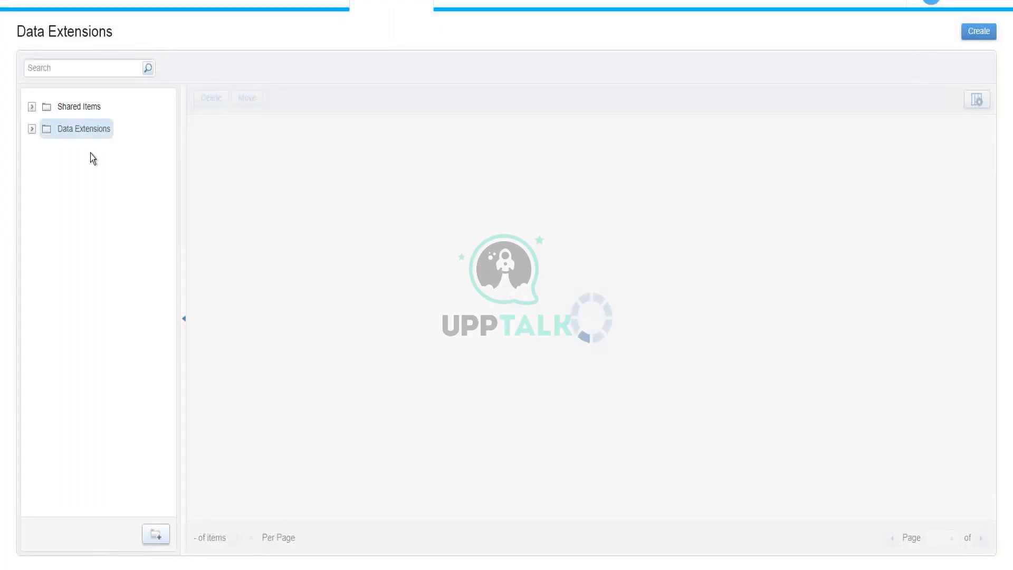
# Open the InterestedCustomer_10thFeb2022 data extension from the 10thFeb_2022 folder under Data Extensions.
pyautogui.click(32, 129)
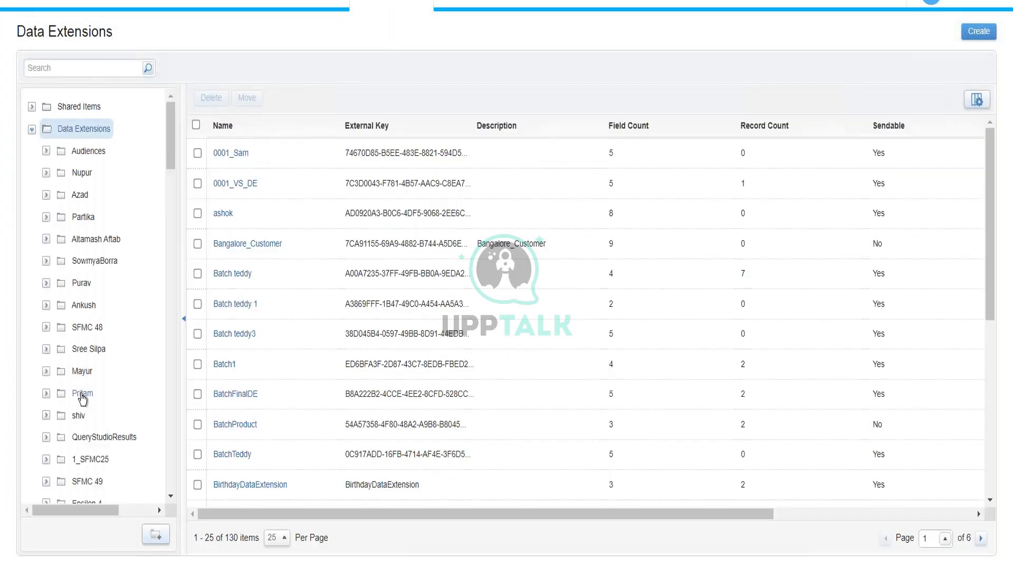
pyautogui.scroll(-6, 82, 399)
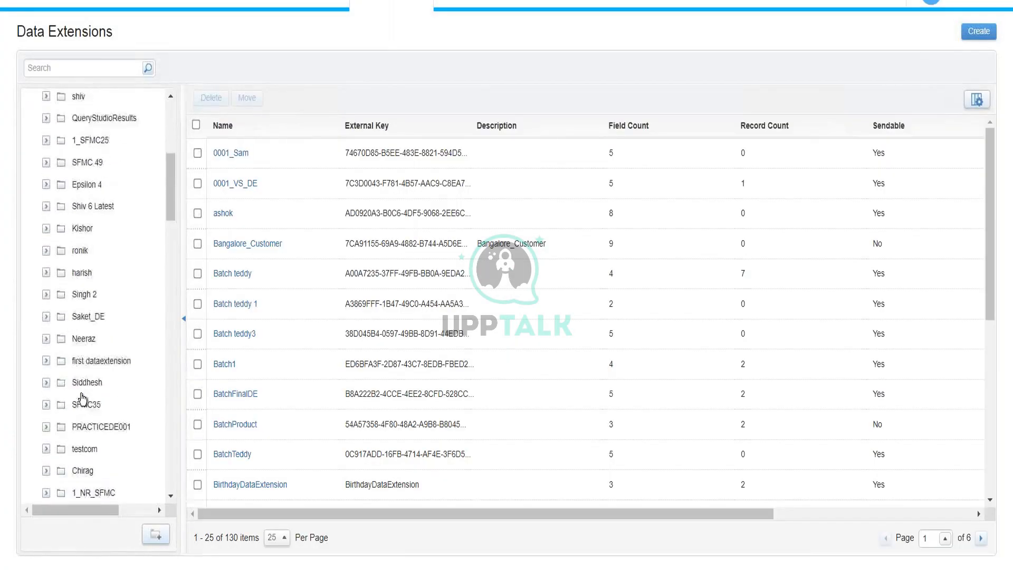
pyautogui.scroll(-15, 82, 398)
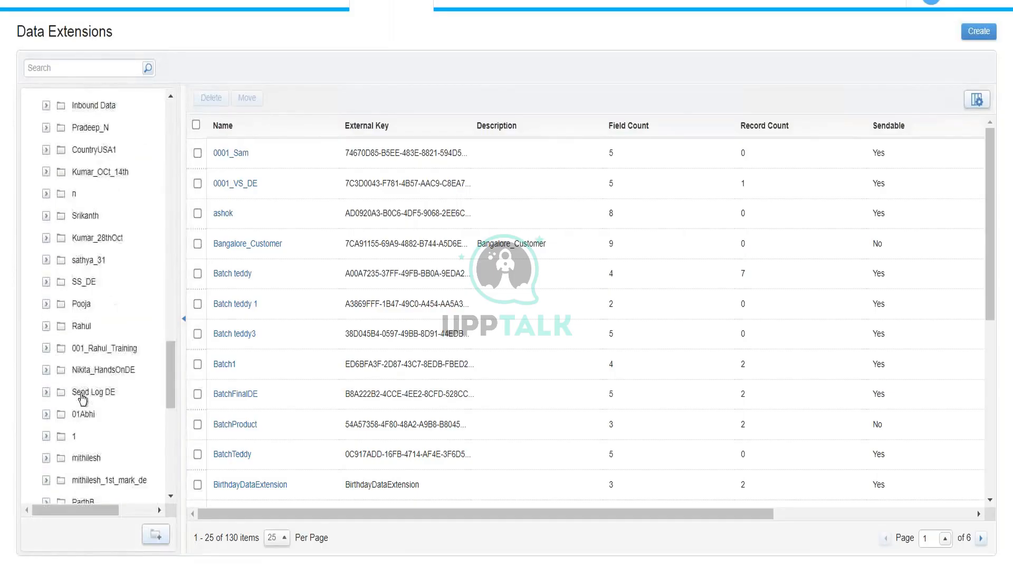
pyautogui.scroll(-15, 82, 399)
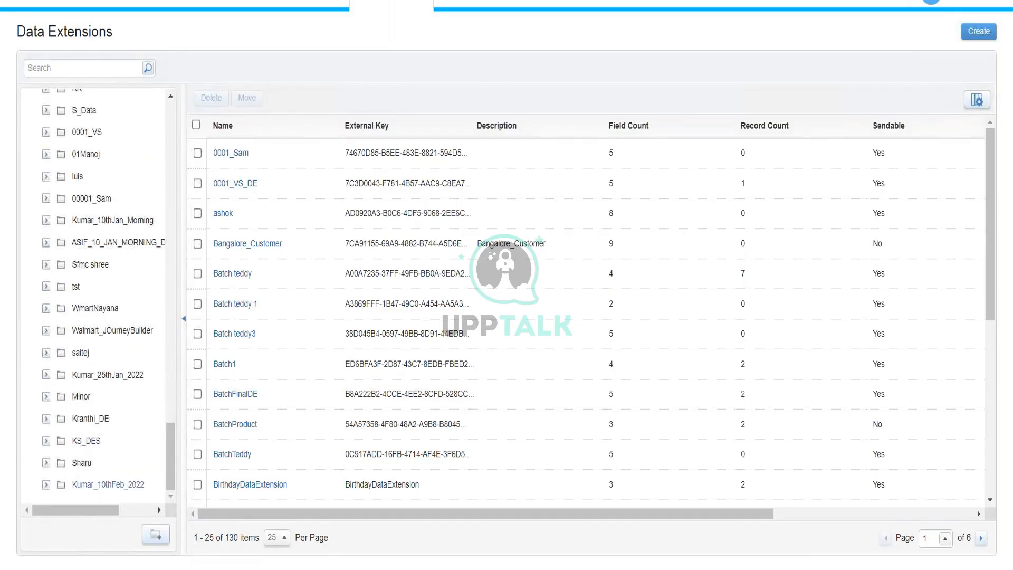
pyautogui.click(105, 484)
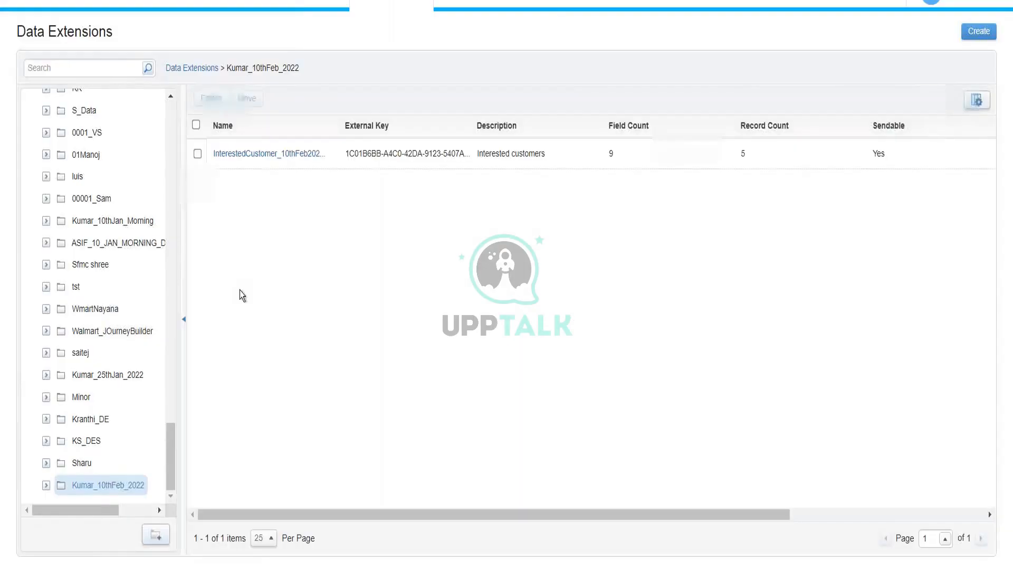
pyautogui.click(264, 154)
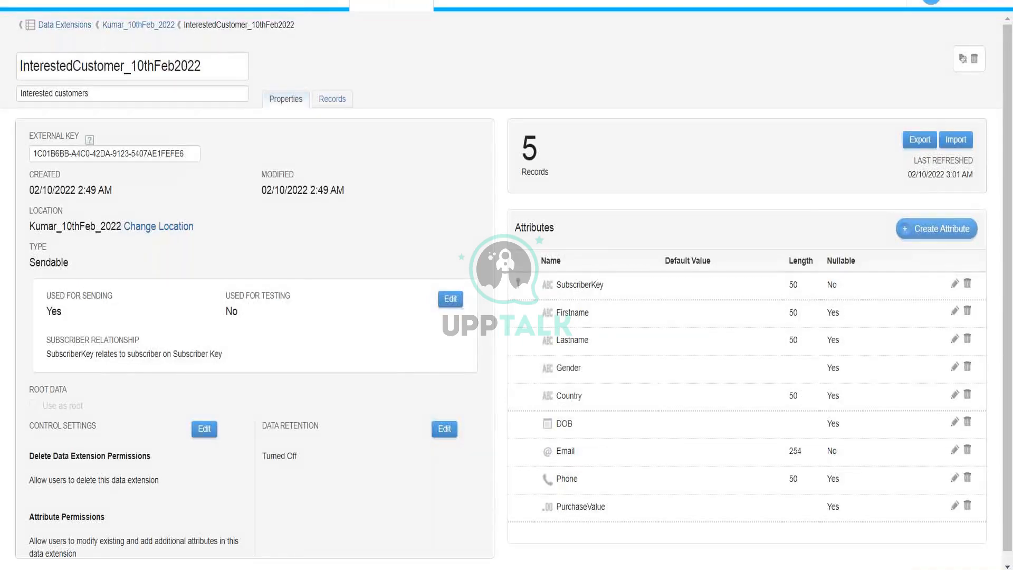
# Add a new record with a subscriber key, no first name, a last name and country Russia.
pyautogui.click(332, 99)
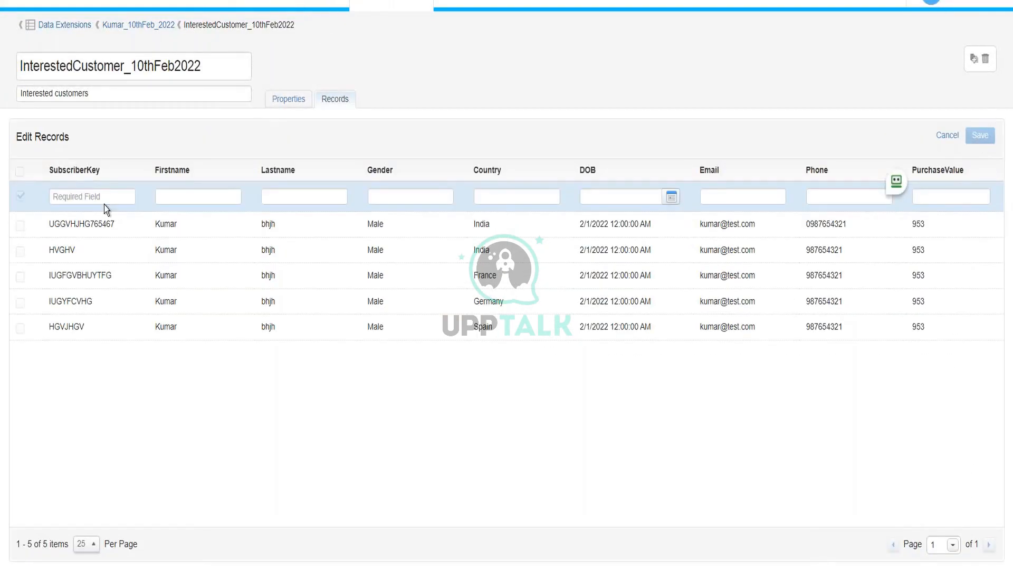
pyautogui.click(104, 198)
pyautogui.write('IUGFCVHJ')
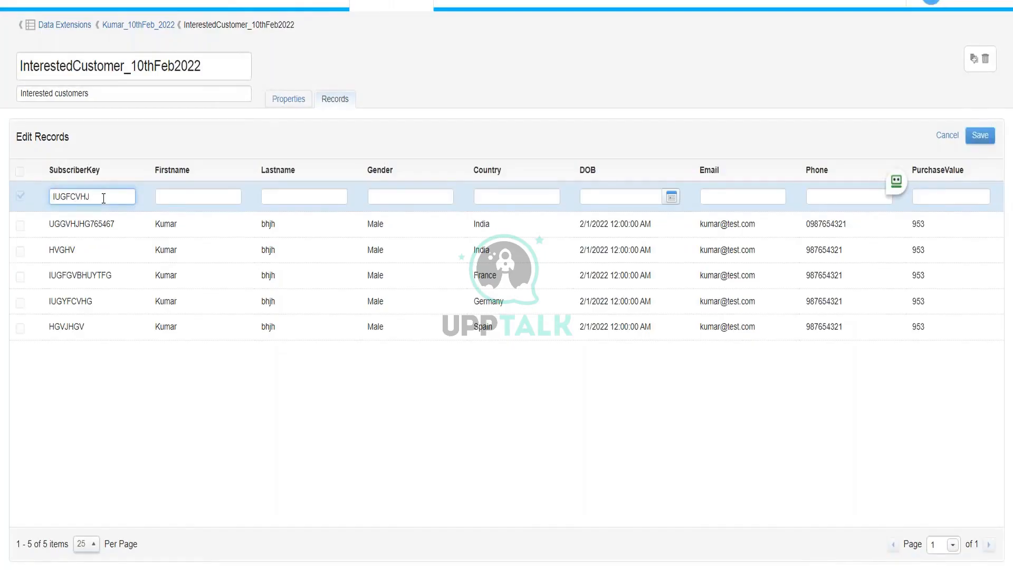
pyautogui.write('JH')
pyautogui.press('Tab')
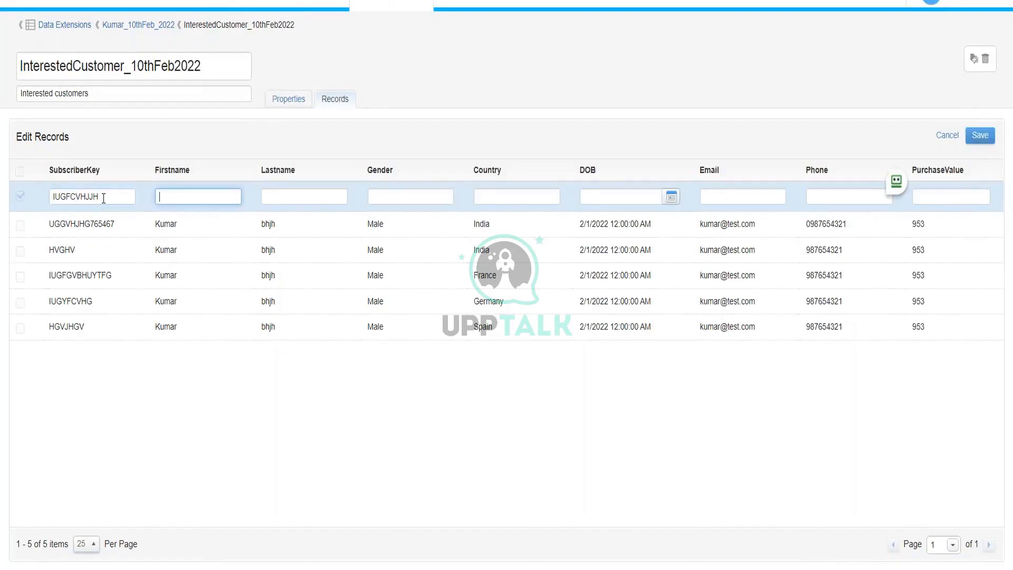
pyautogui.press('Tab')
pyautogui.press('Tab')
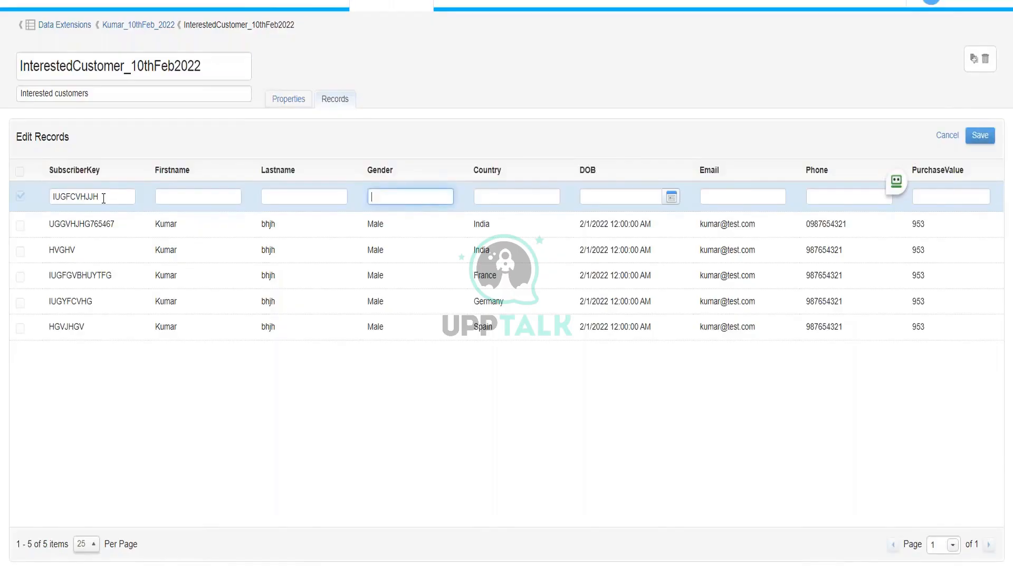
pyautogui.write('Malw')
pyautogui.press('Tab')
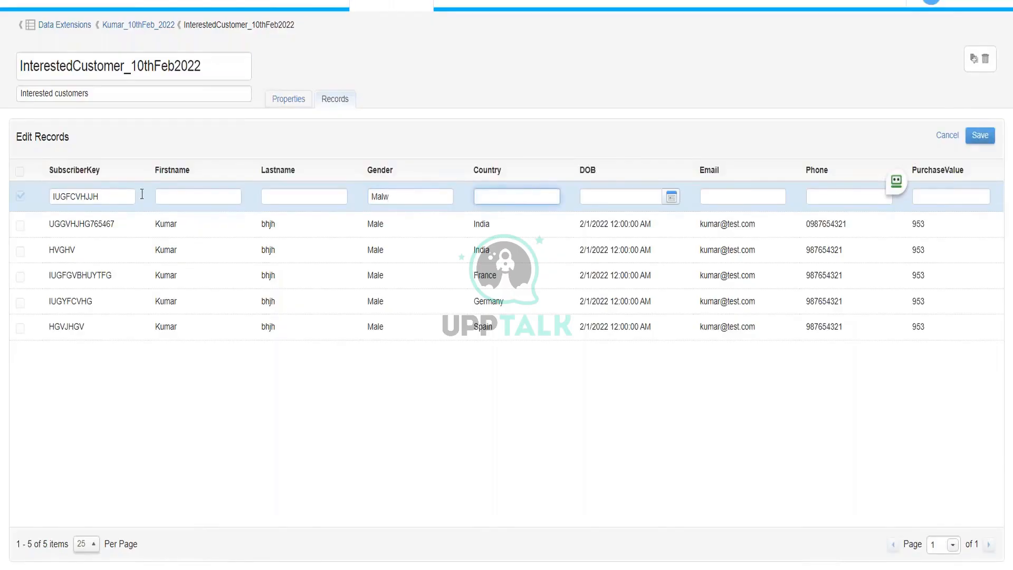
pyautogui.click(421, 196)
pyautogui.press('BackSpace')
pyautogui.write('e')
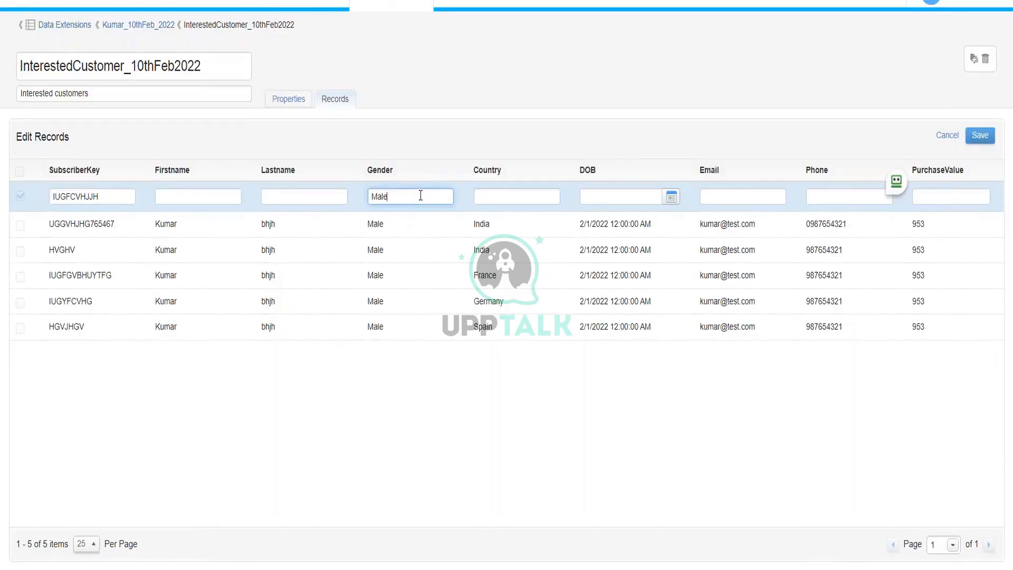
pyautogui.click(511, 196)
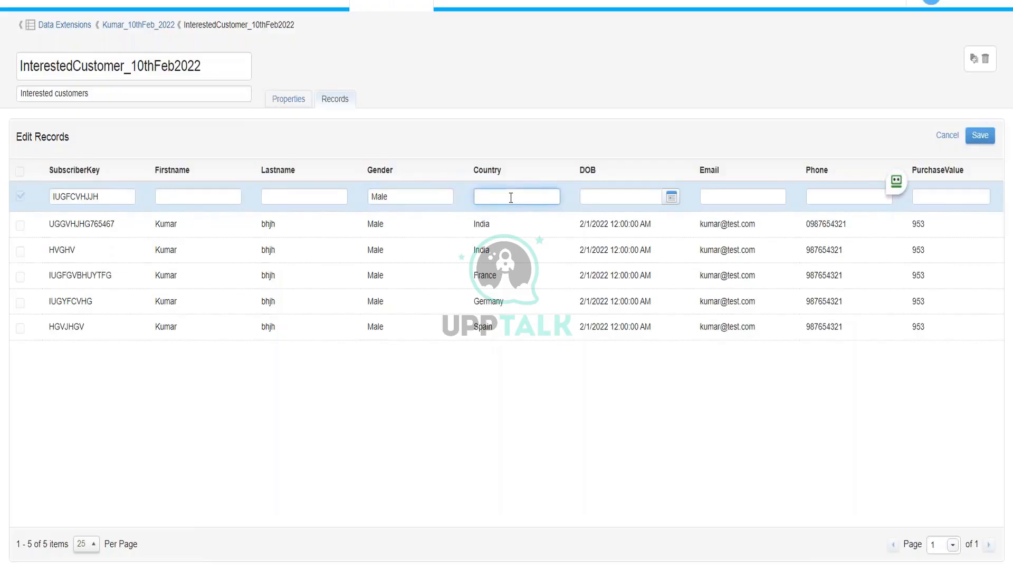
pyautogui.write('Russia')
# Set the record's DOB to 1 February 2022, enter an email and phone number, and save.
pyautogui.click(670, 197)
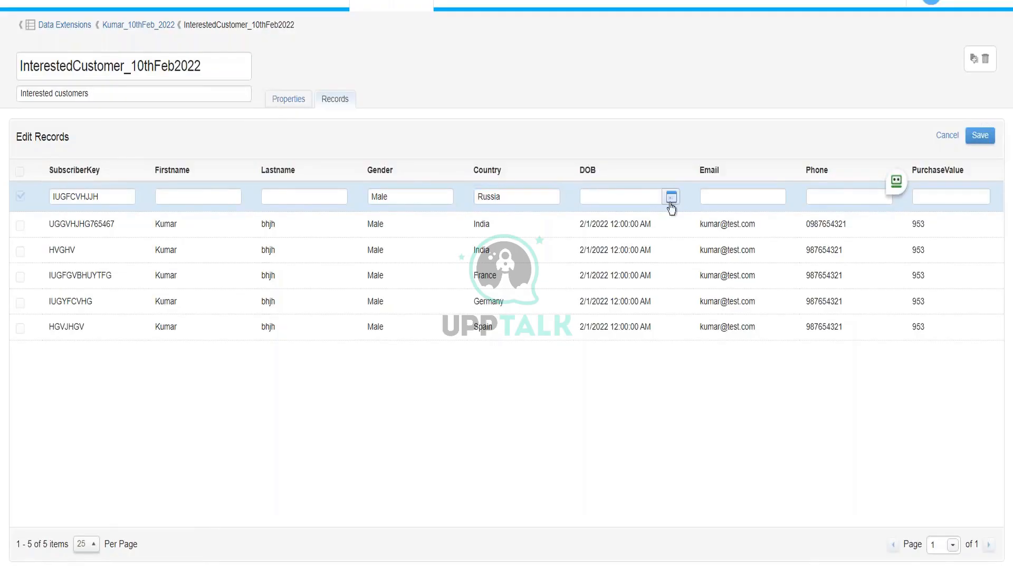
pyautogui.click(630, 195)
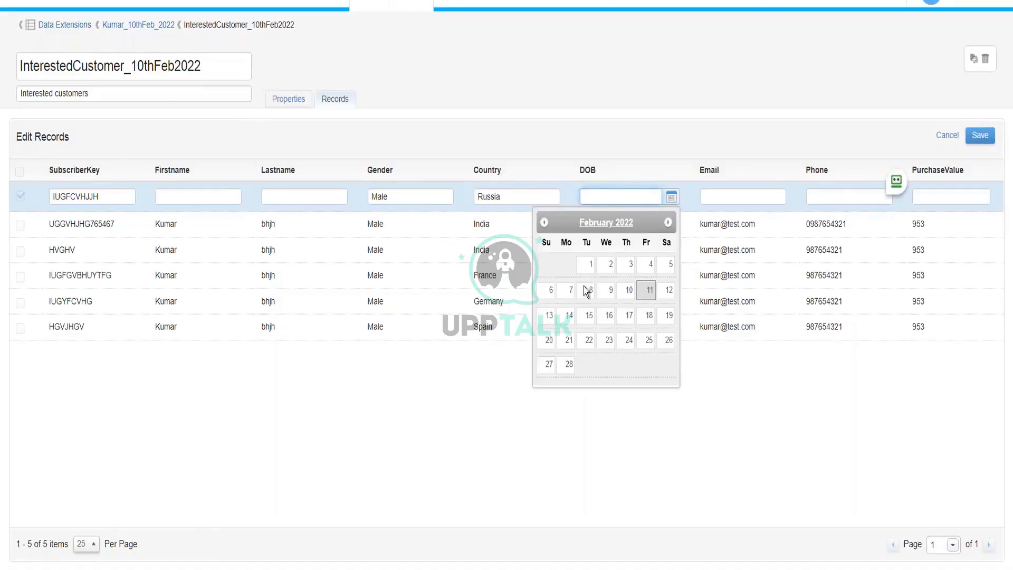
pyautogui.click(591, 264)
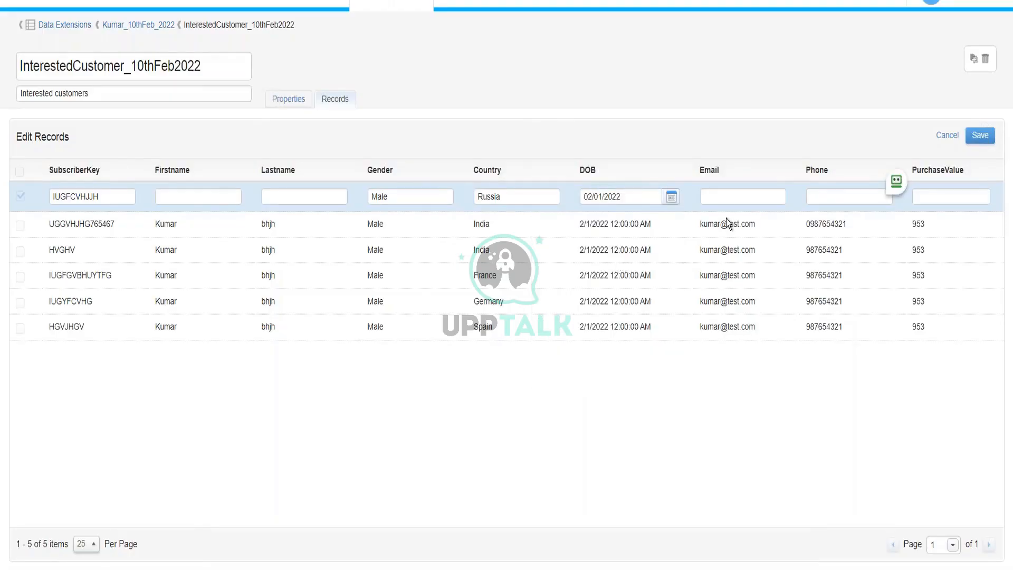
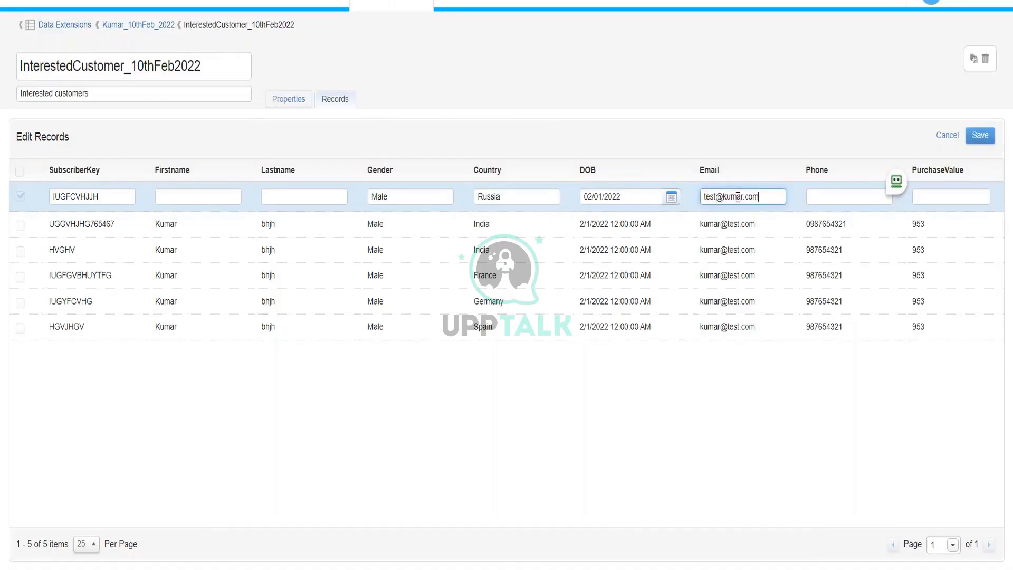
pyautogui.press('Tab')
pyautogui.write('098765467')
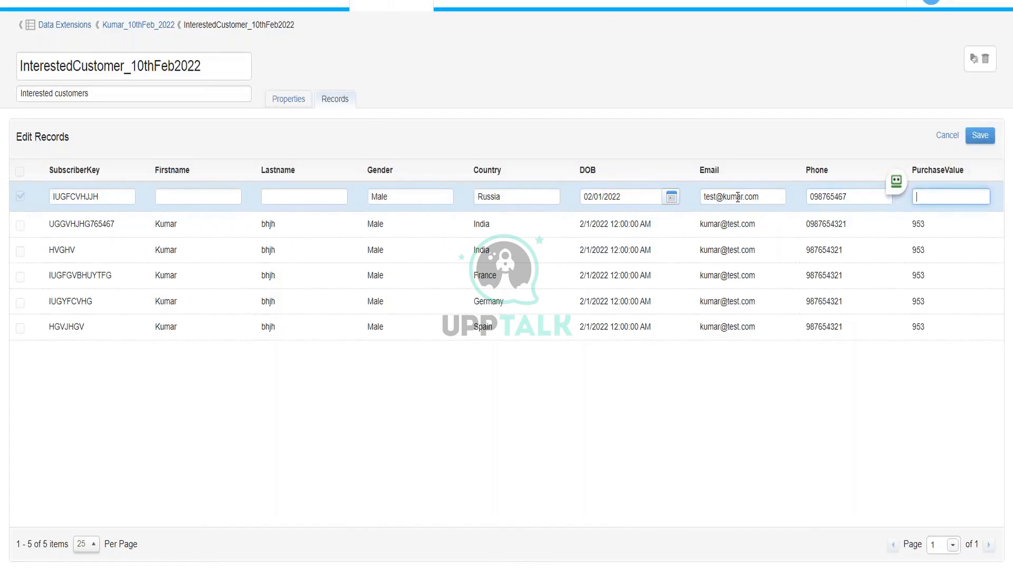
pyautogui.write('451')
pyautogui.click(989, 135)
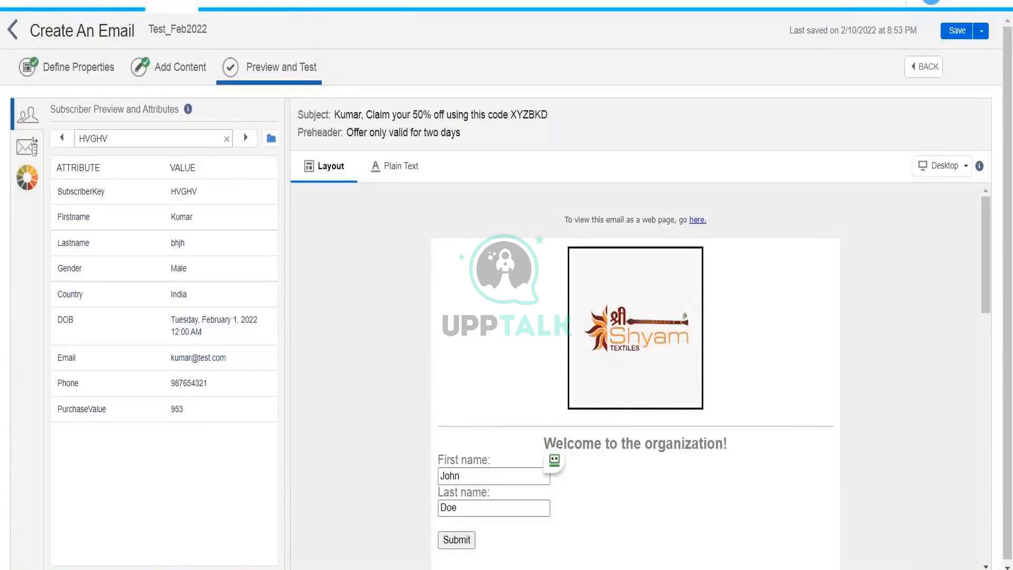
# Select the last row of Kumar_10thFeb_2022 > InterestedCustomer_10thFeb2022 as the preview subscriber.
pyautogui.click(271, 138)
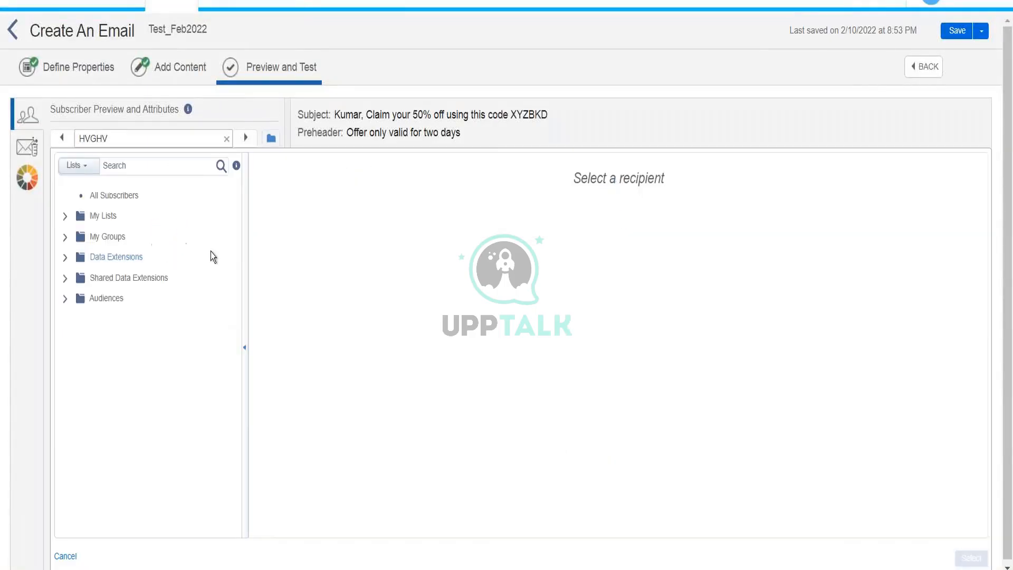
pyautogui.click(65, 257)
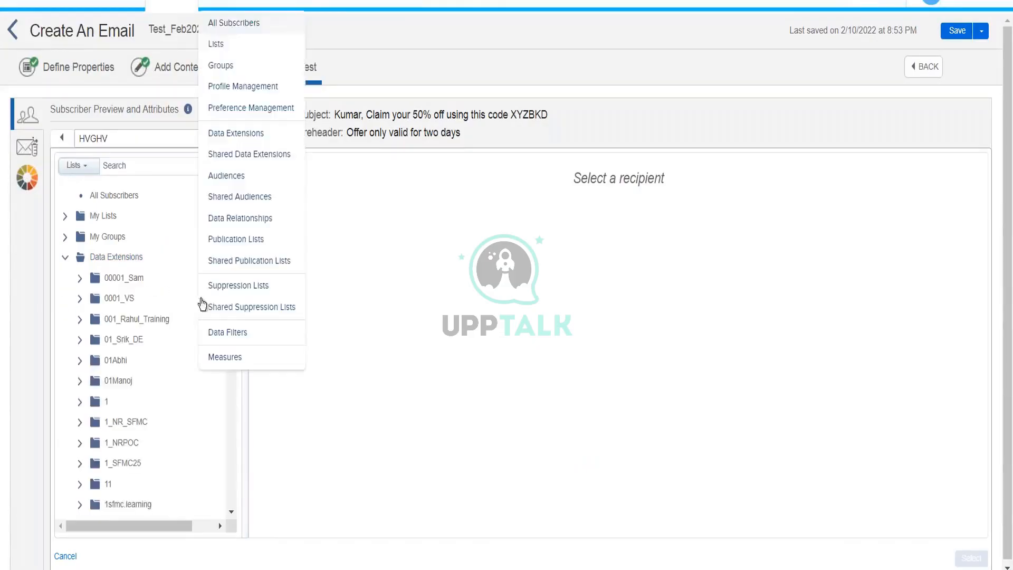
pyautogui.moveTo(228, 254); pyautogui.dragTo(196, 362)
pyautogui.click(93, 378)
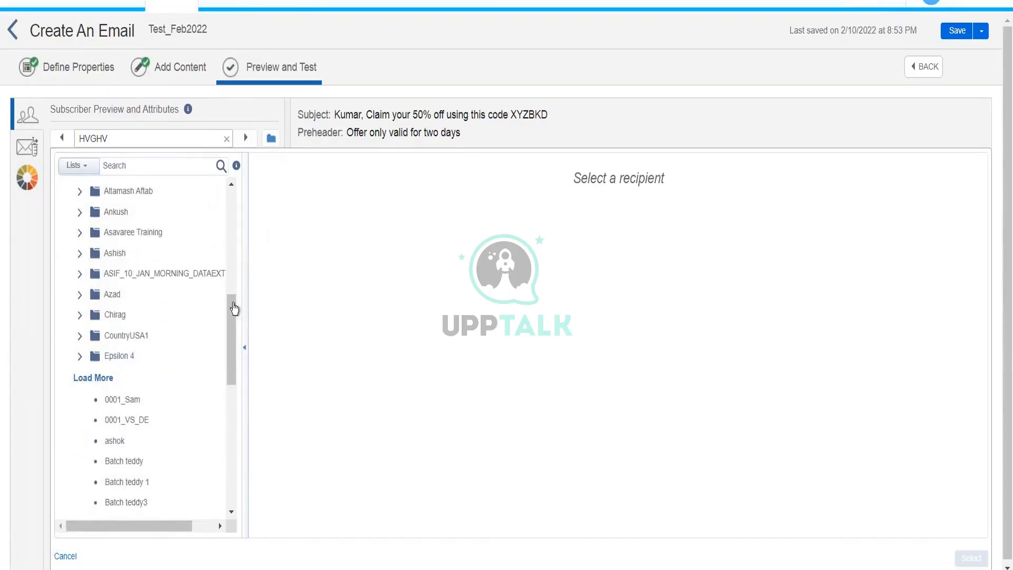
pyautogui.moveTo(229, 316); pyautogui.dragTo(229, 375)
pyautogui.click(165, 298)
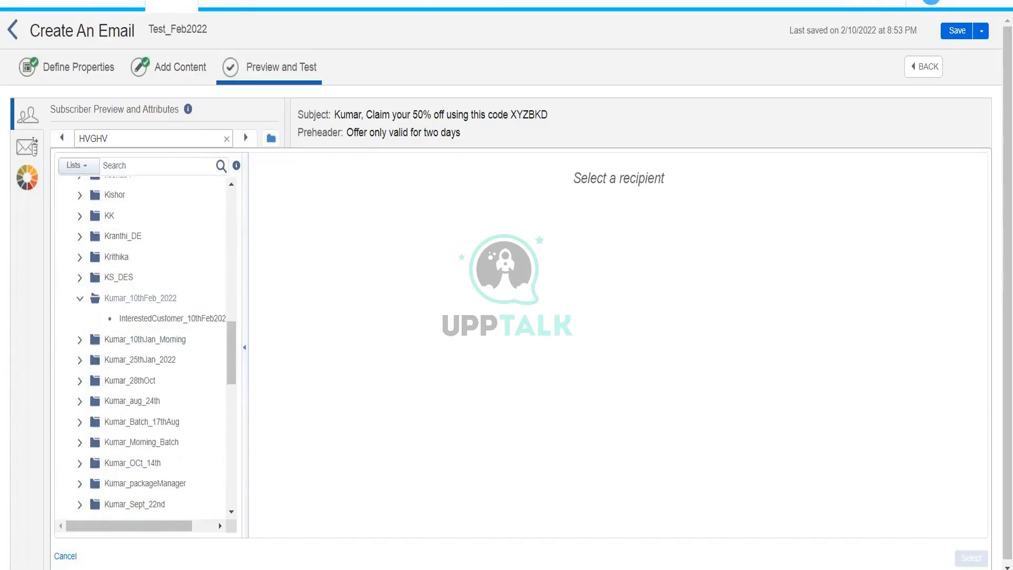
pyautogui.click(174, 318)
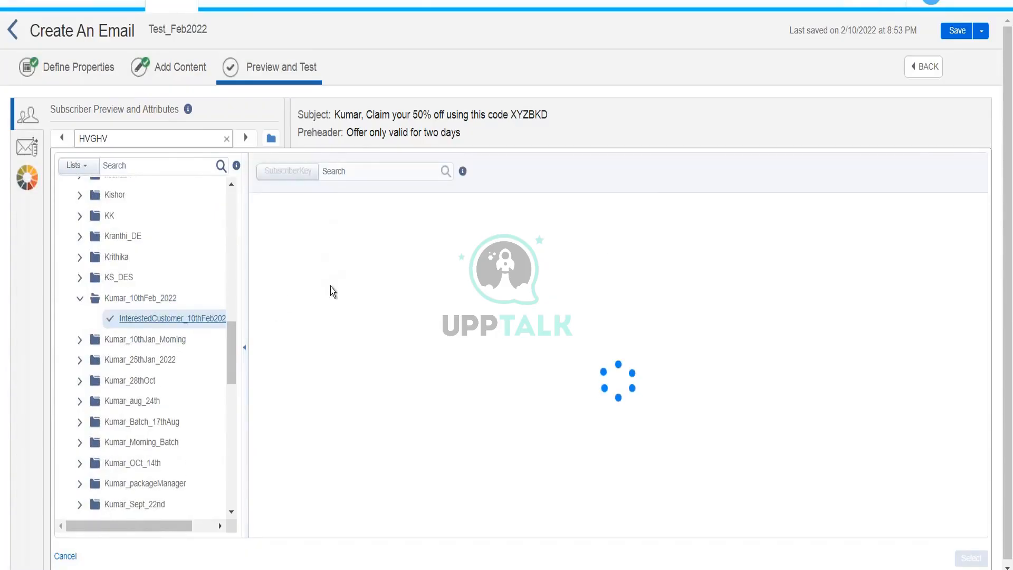
pyautogui.click(426, 434)
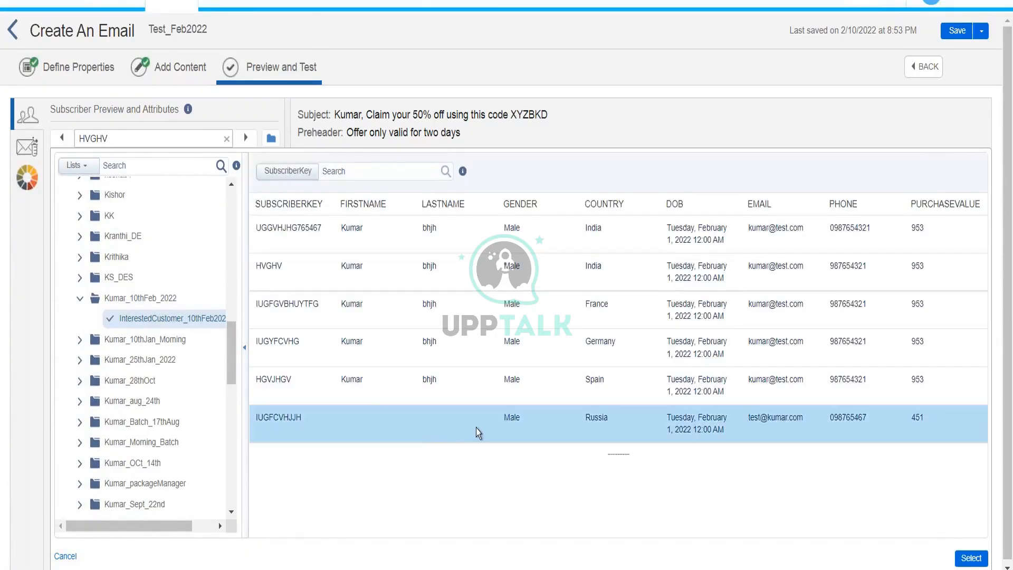
pyautogui.click(971, 557)
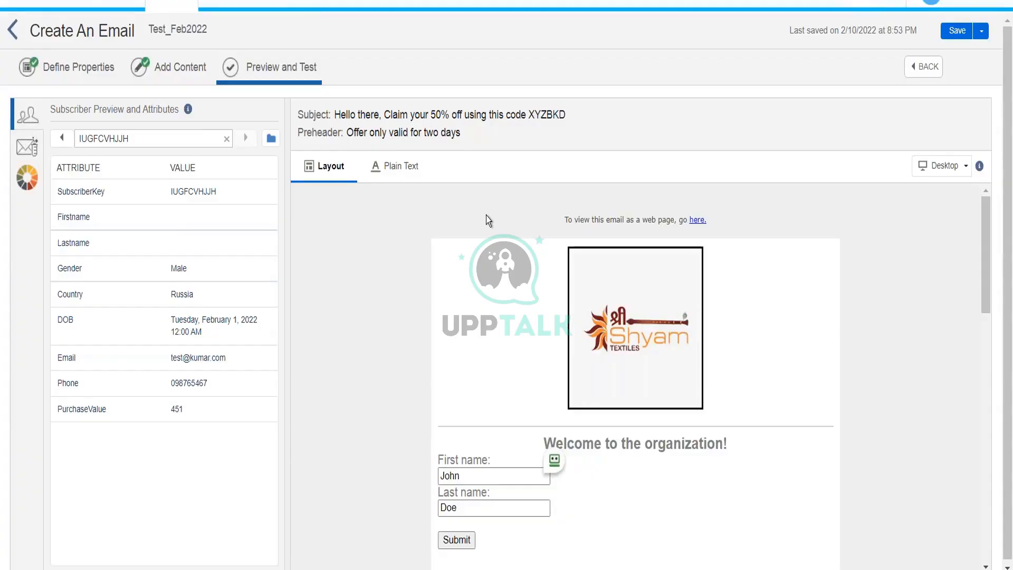
# After checking the 'Hello there' subject fallback, return to the Add Content step.
pyautogui.click(195, 69)
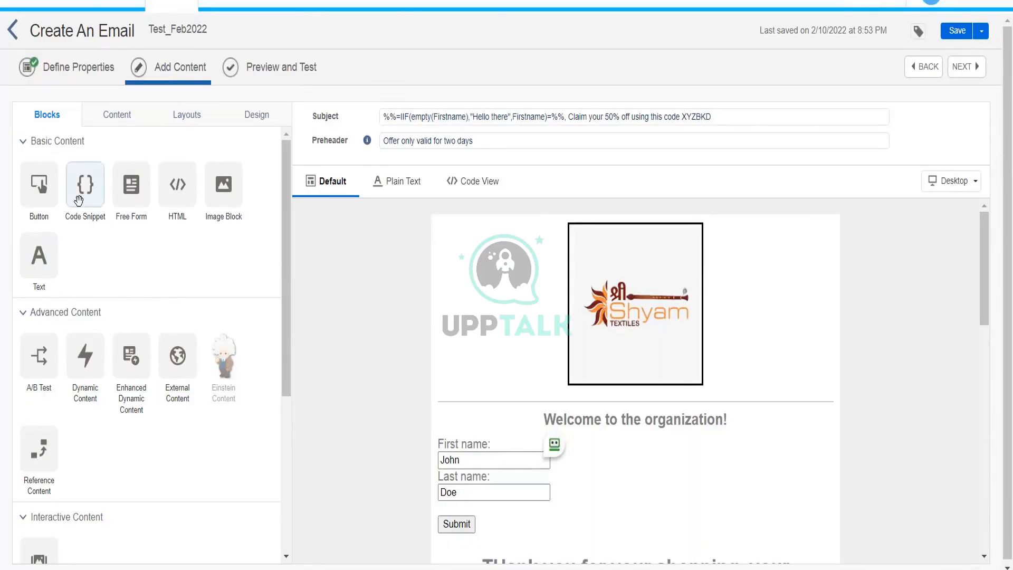
# Drop a Code Snippet block into the top drop zone above the email's logo.
pyautogui.moveTo(78, 199); pyautogui.dragTo(571, 210)
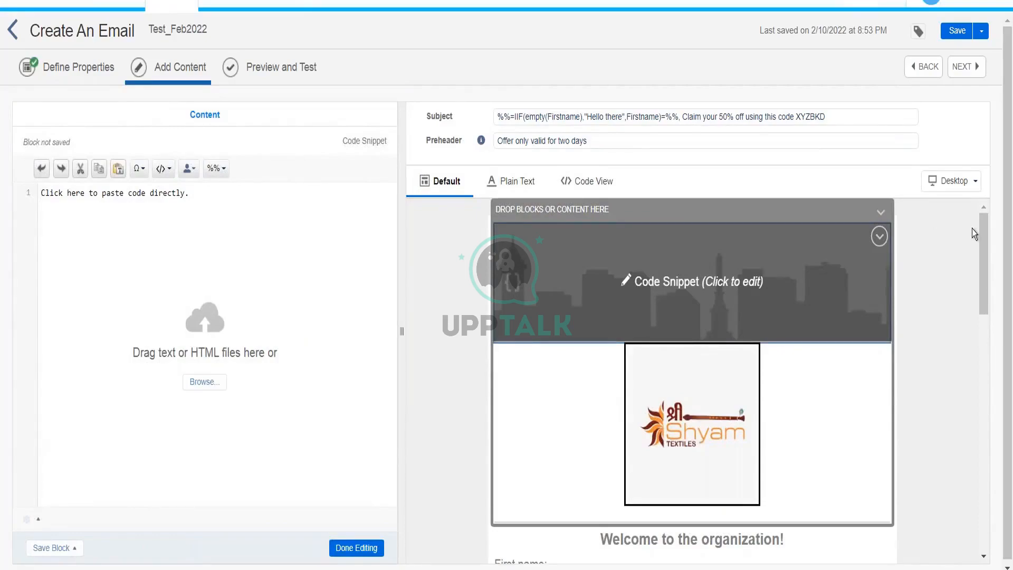
pyautogui.scroll(-3, 986, 265)
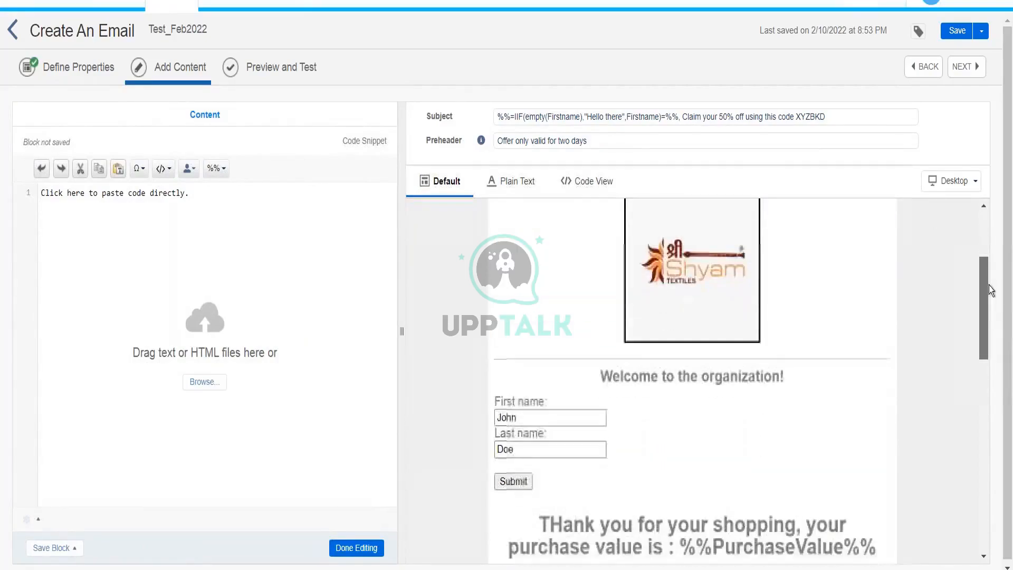
pyautogui.moveTo(989, 285); pyautogui.dragTo(988, 240)
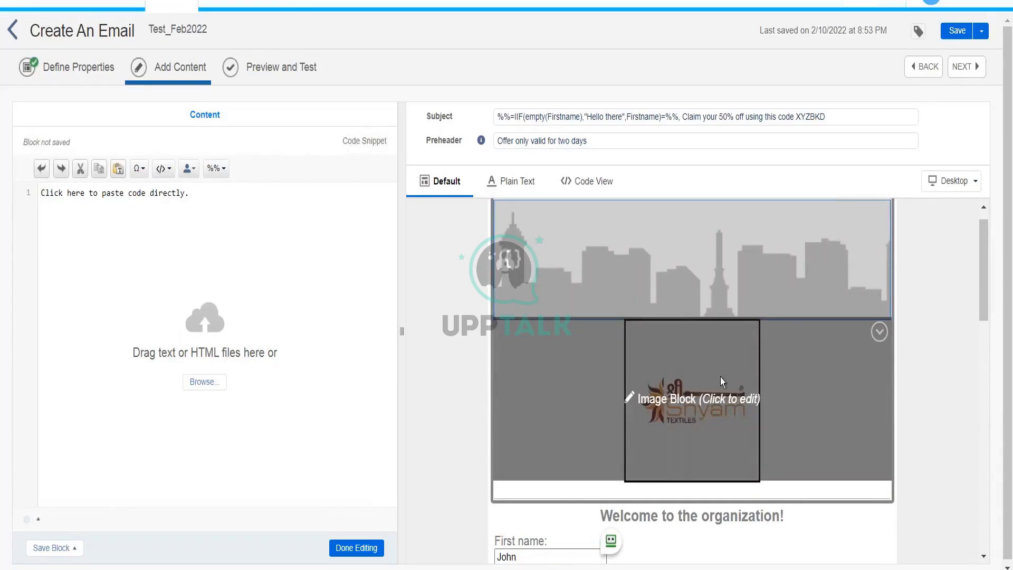
# Write the %%[ ]%% delimiters with an IF EMPTY(Firstname) THEN line between them.
pyautogui.click(290, 236)
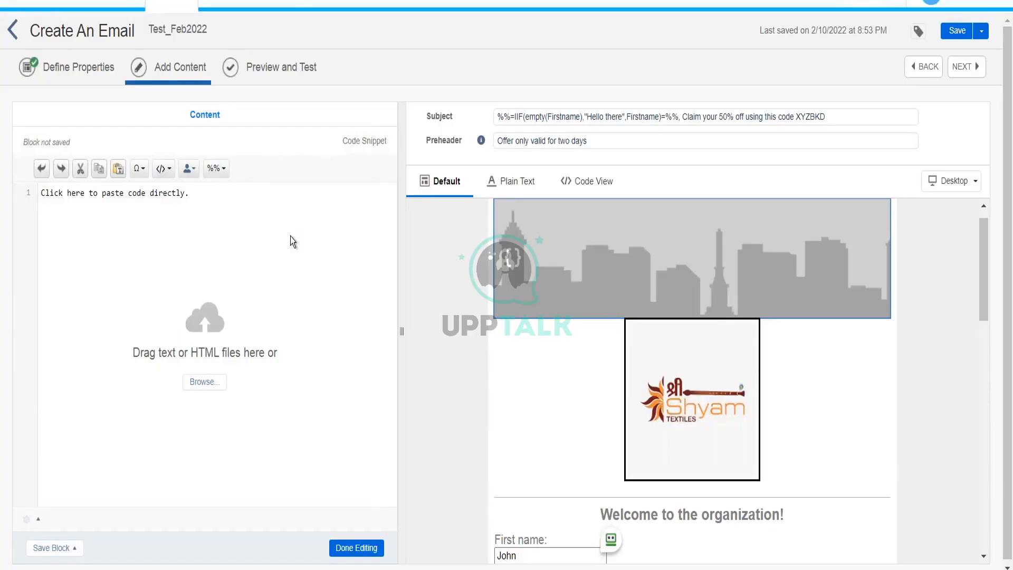
pyautogui.write('%%')
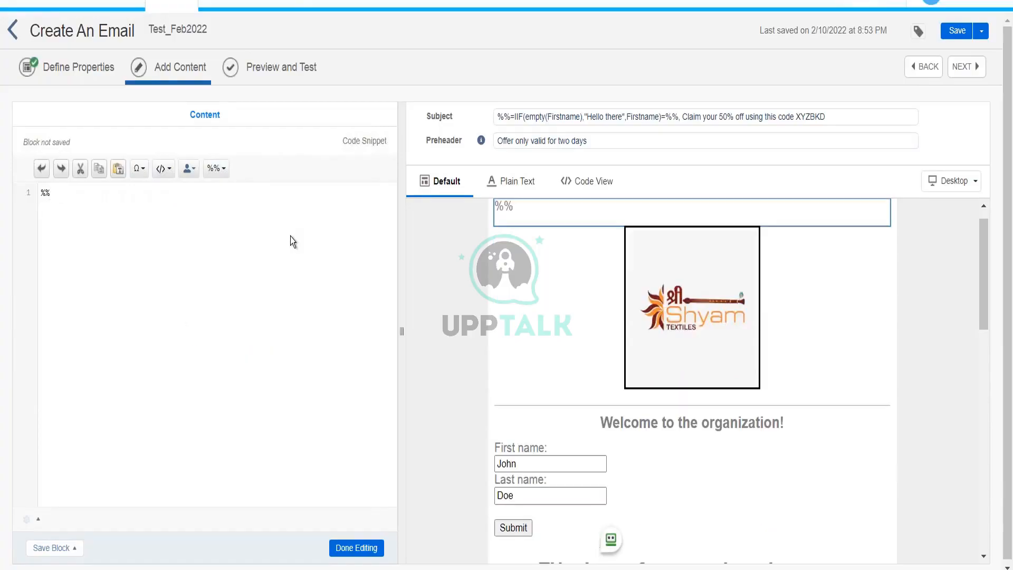
pyautogui.write('[]%')
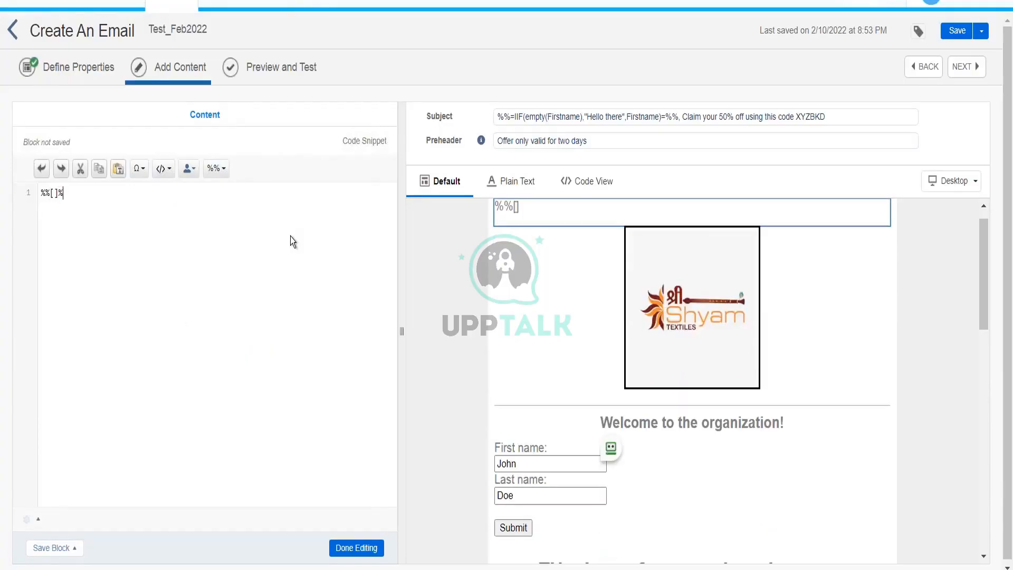
pyautogui.write('%')
pyautogui.press('Return')
pyautogui.press('Return')
pyautogui.press('Return')
pyautogui.press('Return')
pyautogui.press('Up')
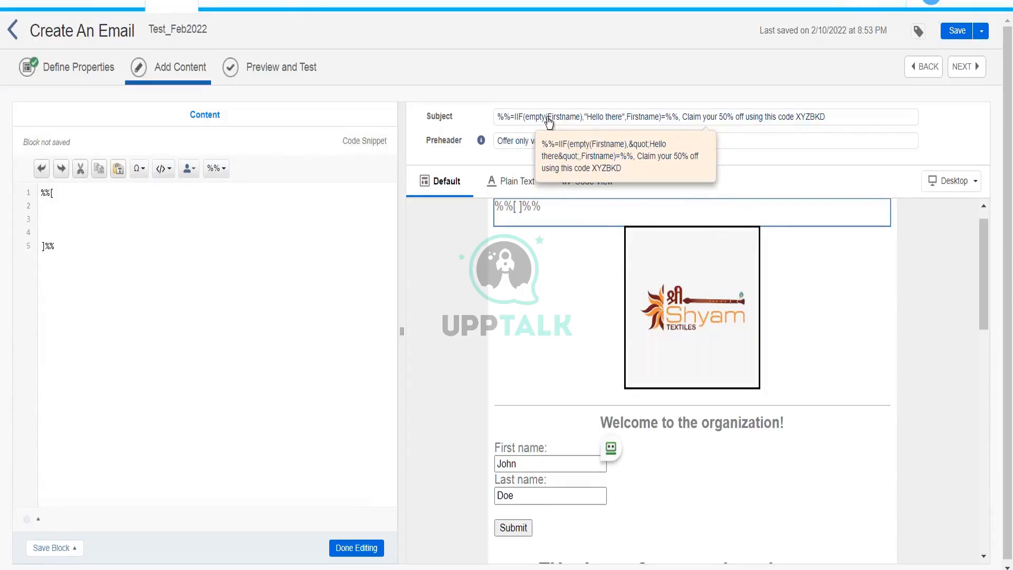
pyautogui.write('IF EMPTY')
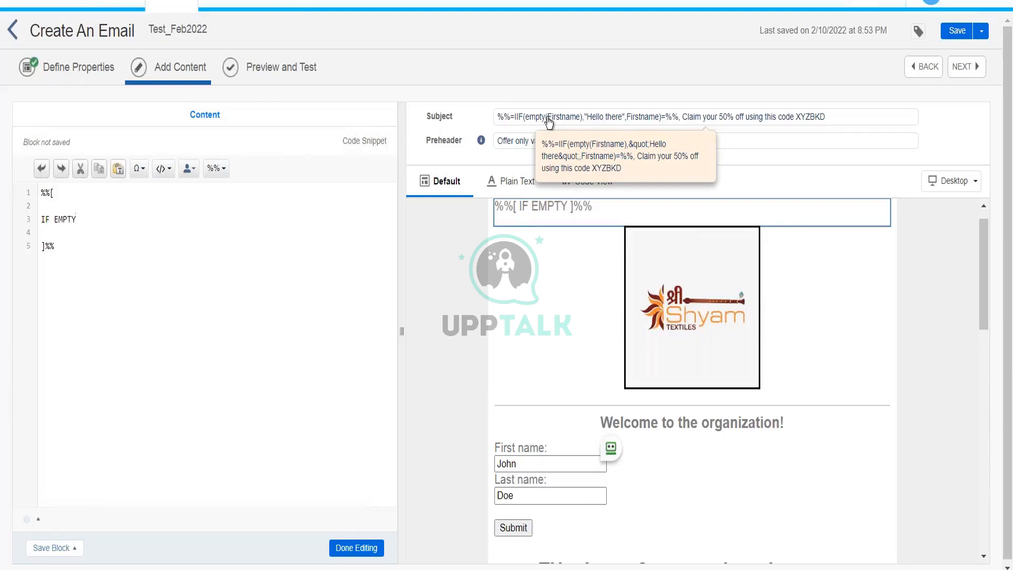
pyautogui.write('(Firstname)')
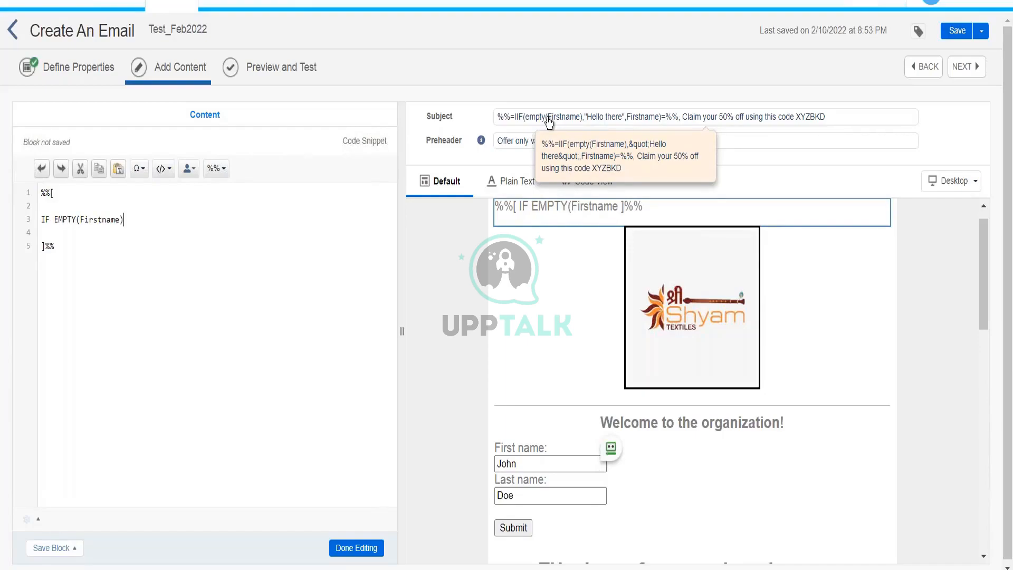
pyautogui.write(' THEN')
pyautogui.press('Return')
pyautogui.write('SE')
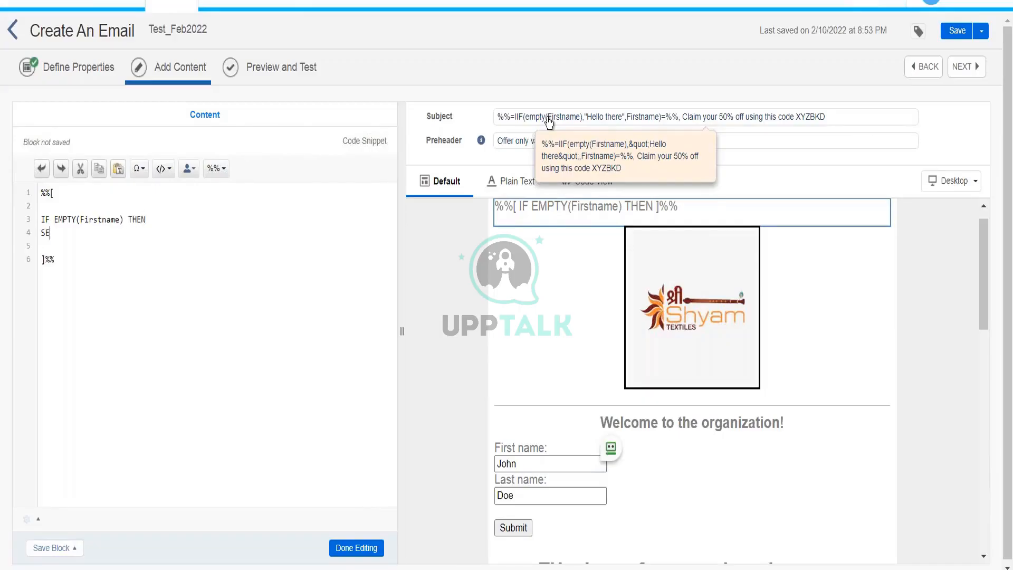
pyautogui.write('T @First')
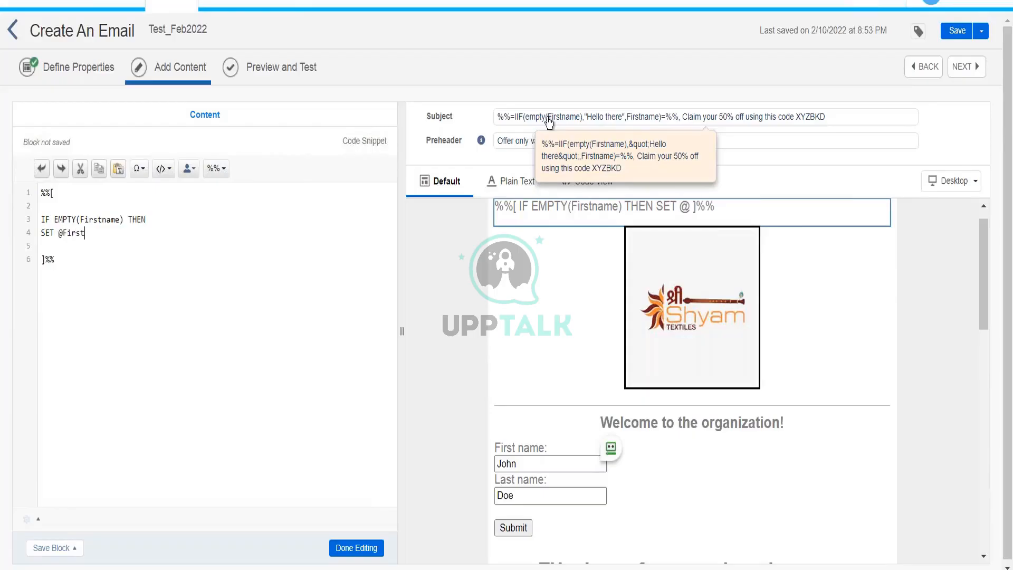
pyautogui.write('name = ')
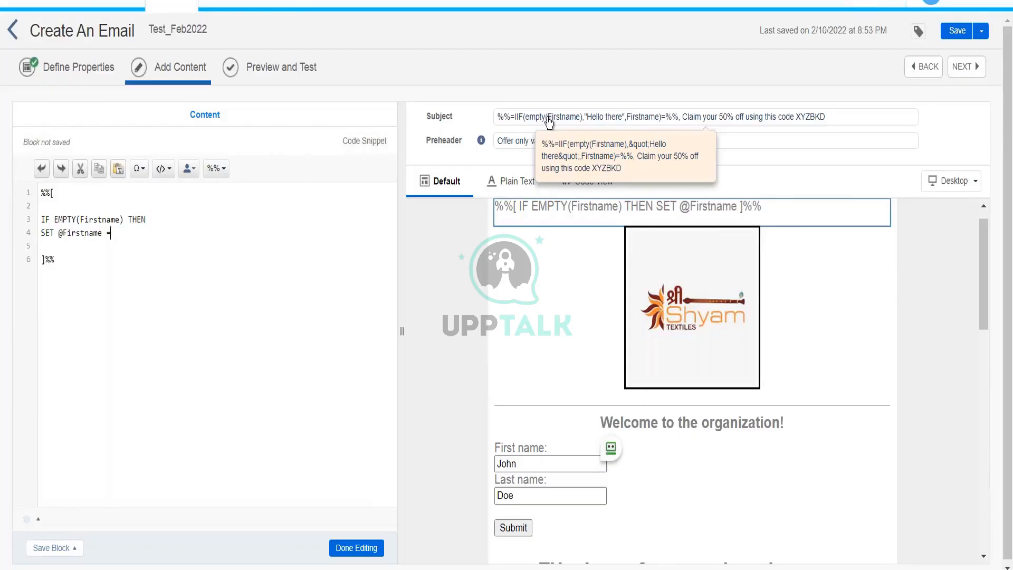
pyautogui.write('"Hello There')
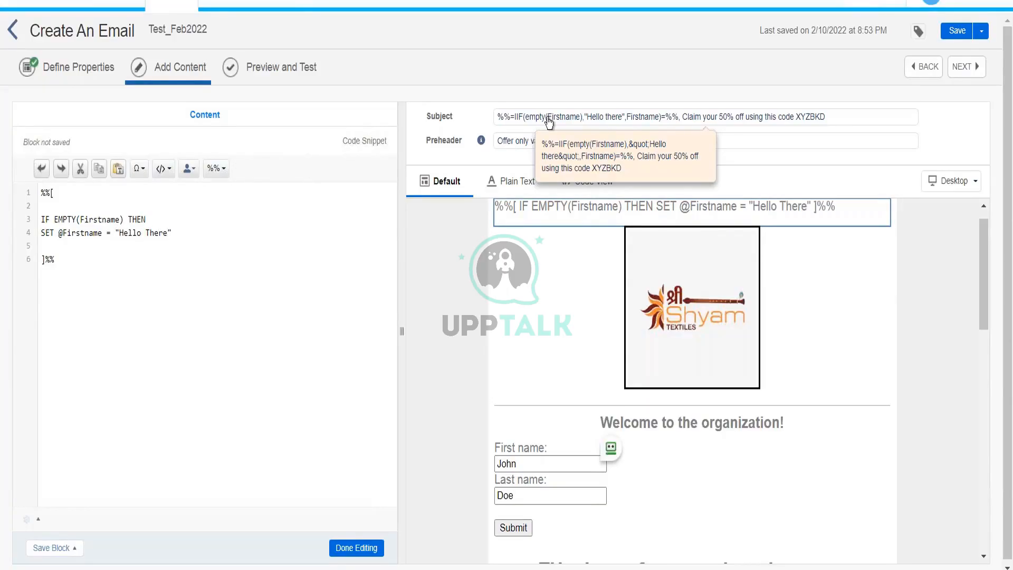
pyautogui.press('Return')
pyautogui.write('ELSE')
pyautogui.press('Return')
pyautogui.write('SET')
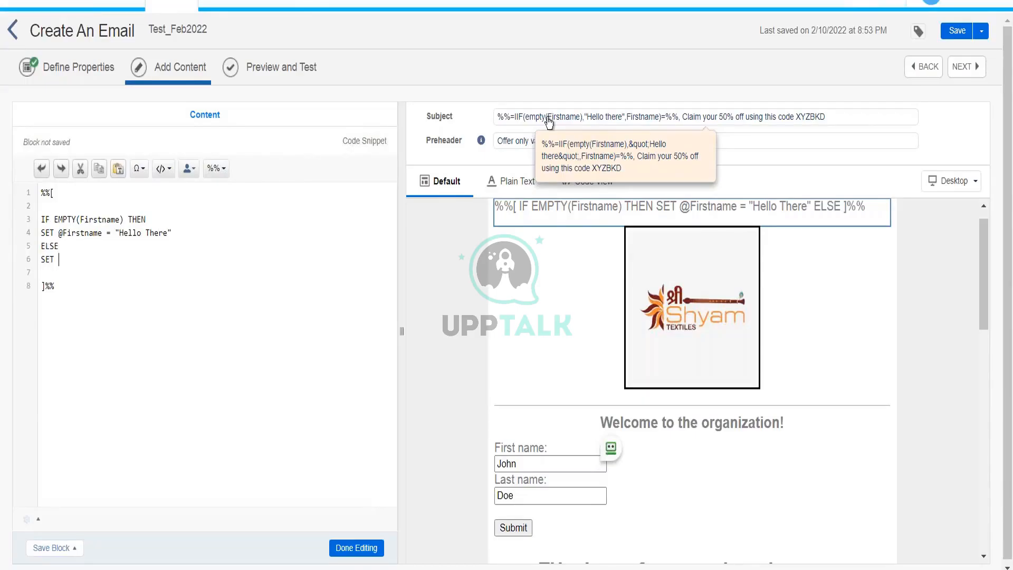
pyautogui.write(' @')
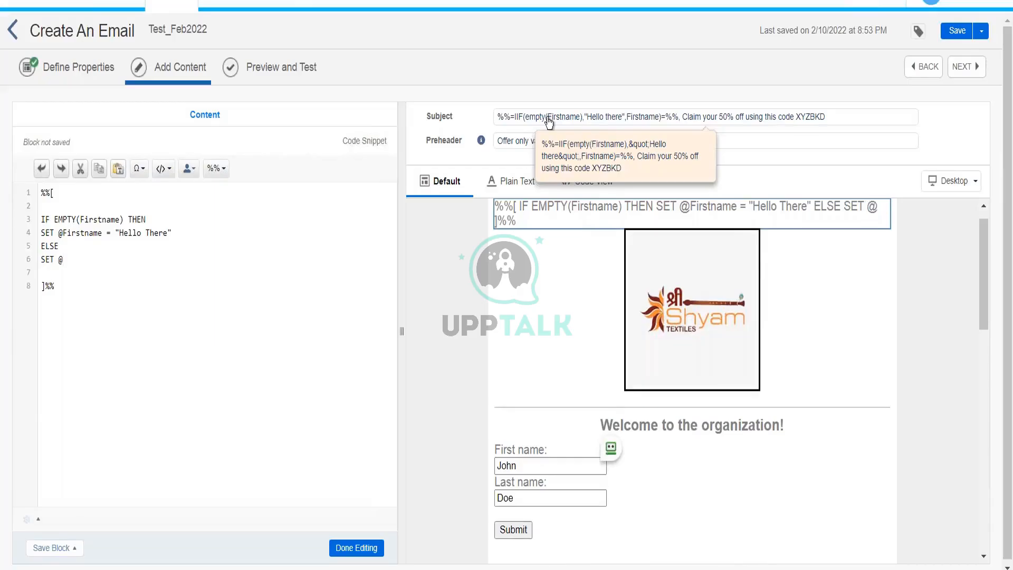
pyautogui.write('Firstname')
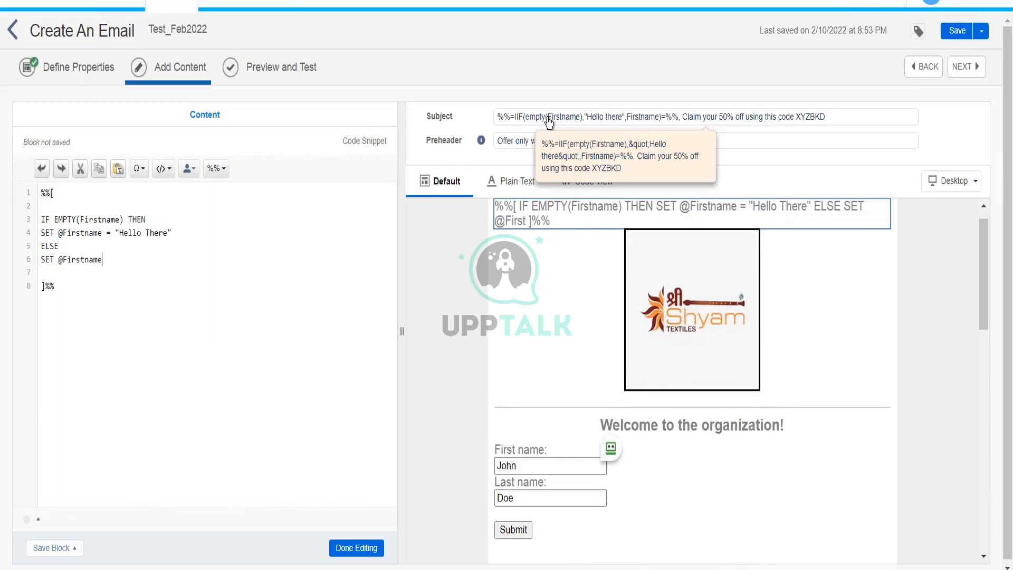
pyautogui.write(' = Firstname')
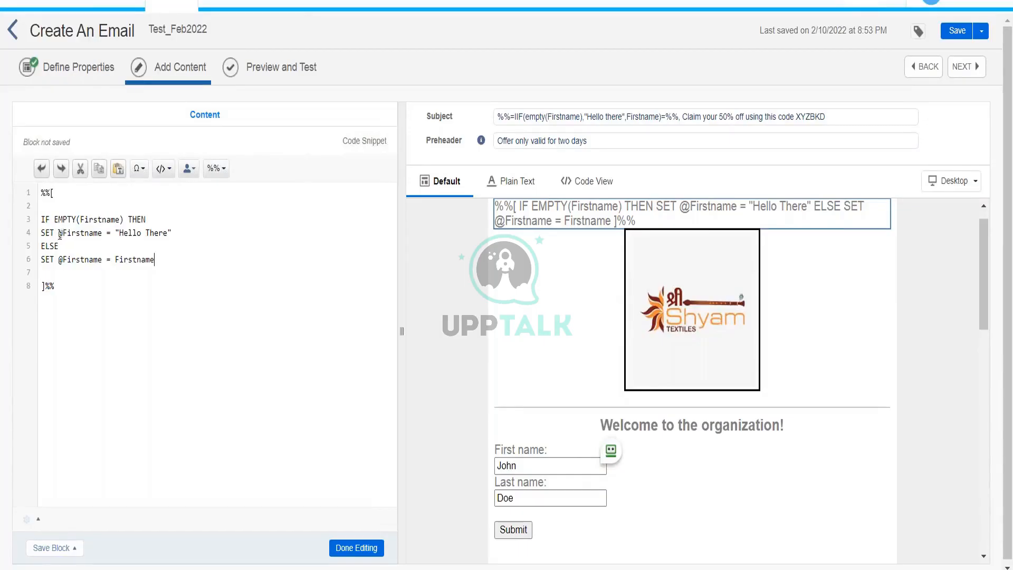
pyautogui.moveTo(60, 234); pyautogui.dragTo(103, 237)
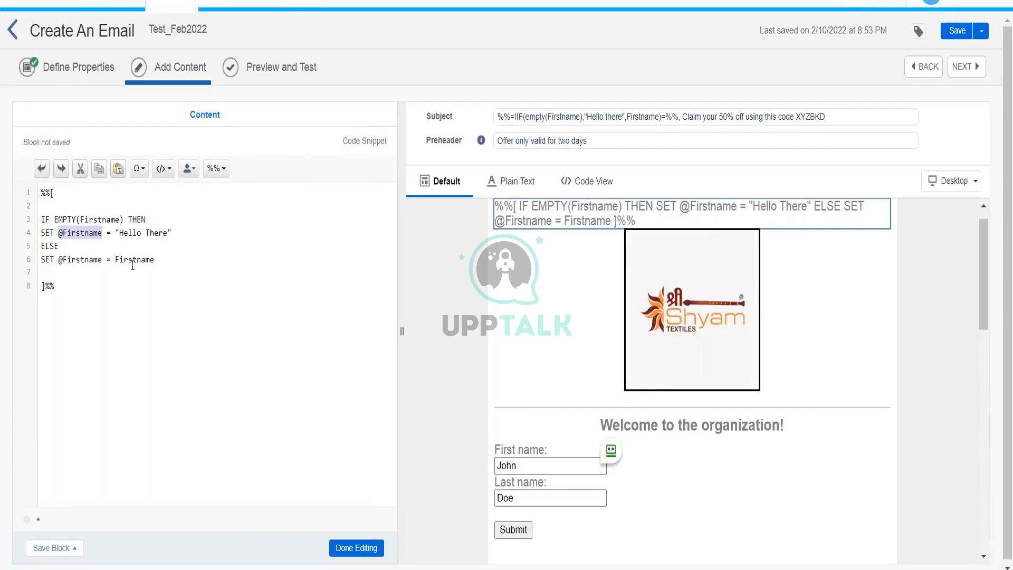
pyautogui.moveTo(115, 260); pyautogui.dragTo(153, 265)
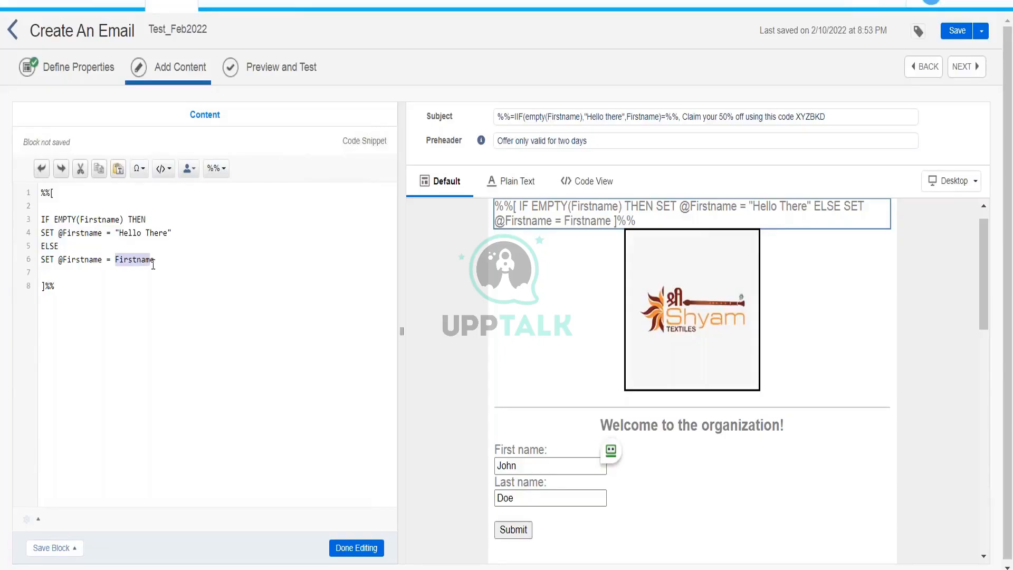
pyautogui.click(73, 261)
pyautogui.moveTo(59, 232); pyautogui.dragTo(104, 237)
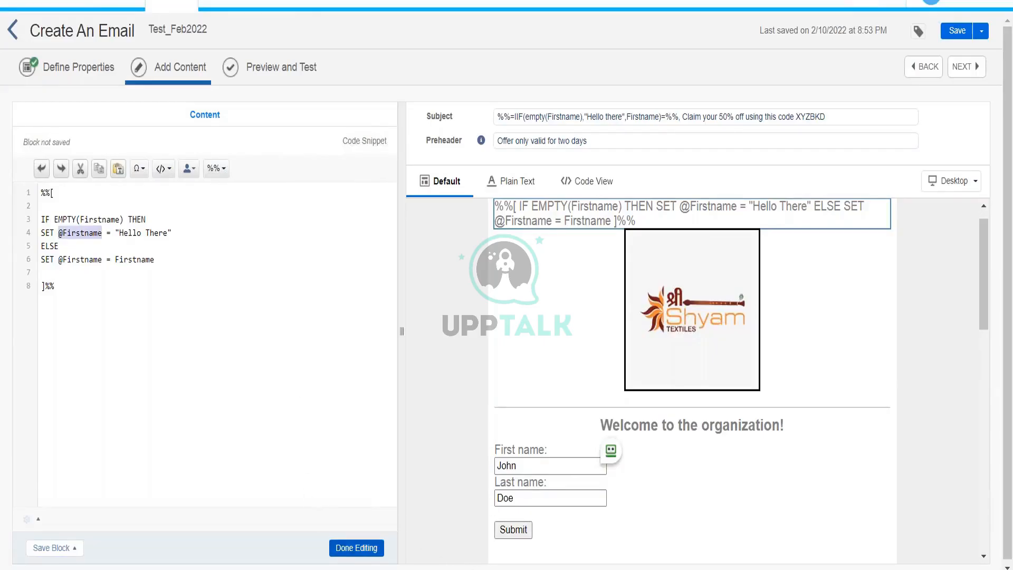
pyautogui.click(356, 548)
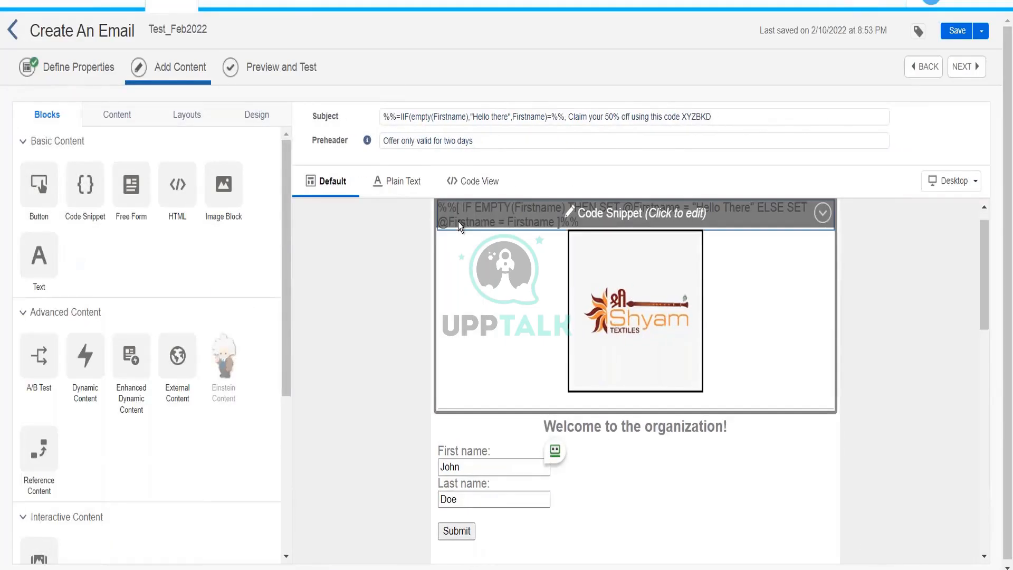
pyautogui.click(459, 225)
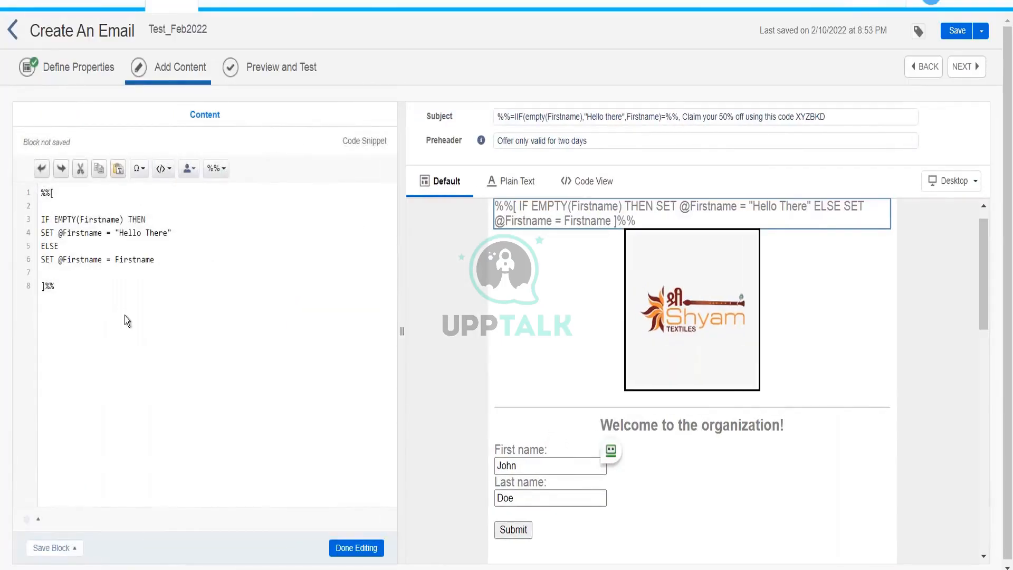
pyautogui.press('Return')
pyautogui.press('Return')
pyautogui.press('Return')
pyautogui.write('@')
pyautogui.write('thank')
pyautogui.hotkey('shift', 'Left')
pyautogui.hotkey('shift', 'Left')
pyautogui.hotkey('shift', 'Left')
pyautogui.hotkey('shift', 'Left')
pyautogui.hotkey('shift', 'Left')
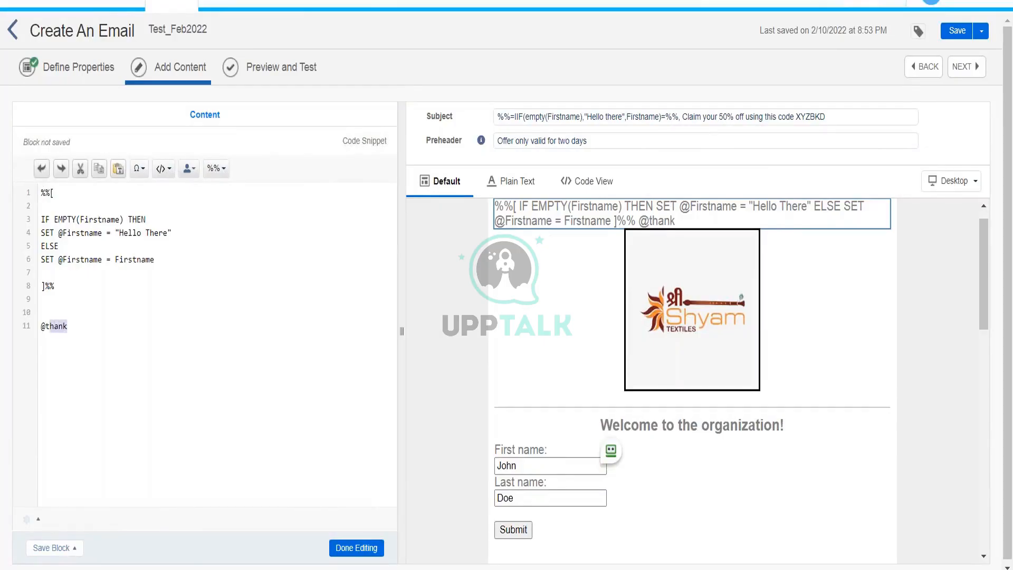
pyautogui.hotkey('shift', 'Left')
pyautogui.press('Right')
pyautogui.hotkey('shift', 'Left')
pyautogui.hotkey('shift', 'Left')
pyautogui.hotkey('shift', 'Left')
pyautogui.hotkey('shift', 'Left')
pyautogui.hotkey('shift', 'Left')
pyautogui.hotkey('shift', 'Left')
pyautogui.press('BackSpace')
pyautogui.press('BackSpace')
pyautogui.press('BackSpace')
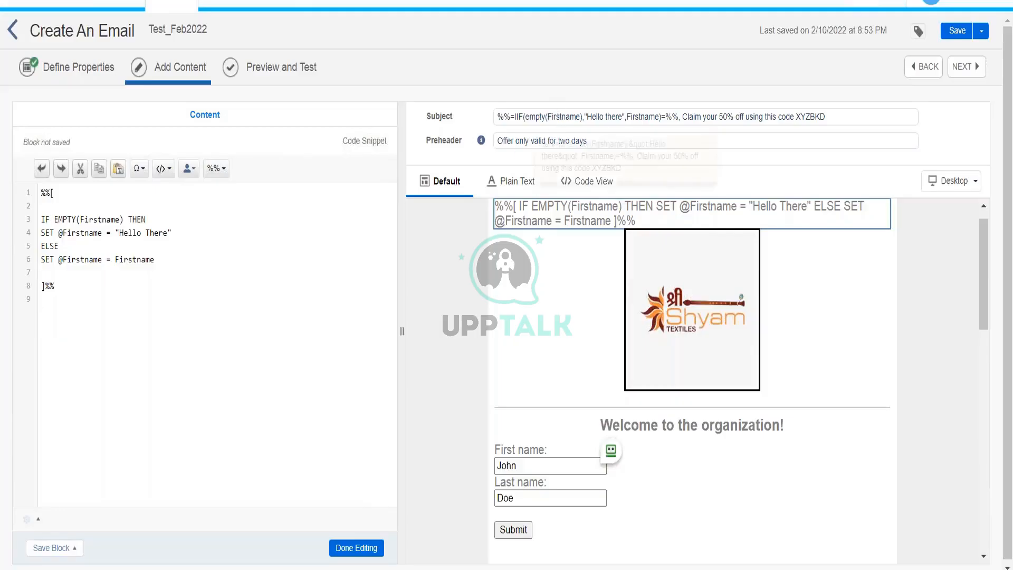
pyautogui.rightClick(551, 111)
pyautogui.rightClick(531, 130)
pyautogui.rightClick(528, 114)
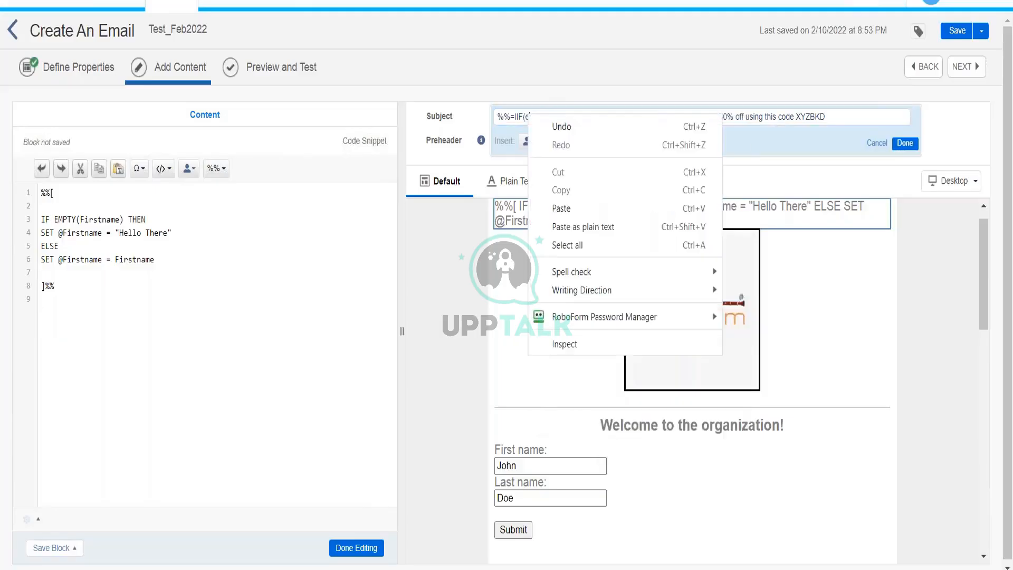
pyautogui.rightClick(604, 68)
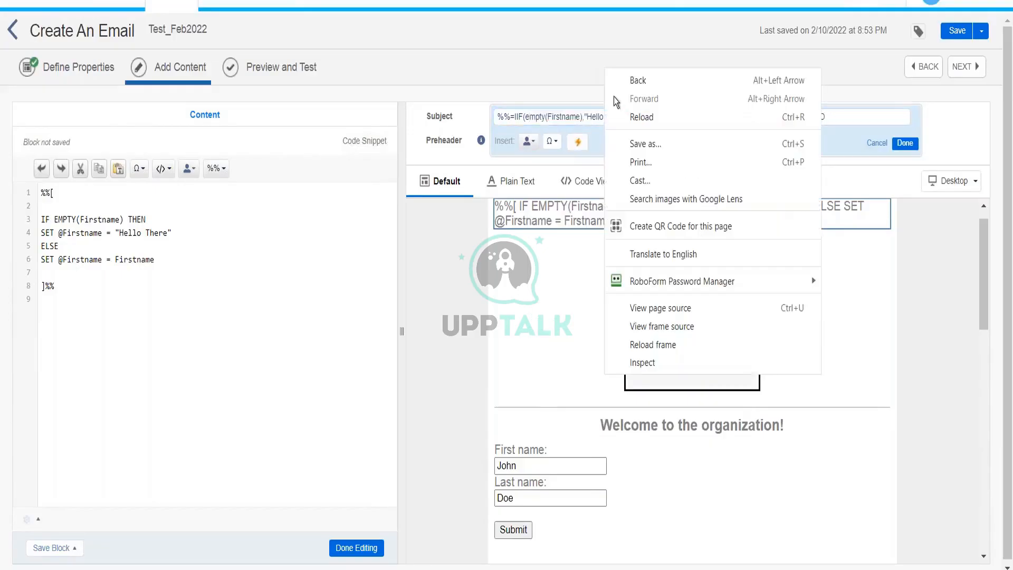
pyautogui.rightClick(587, 115)
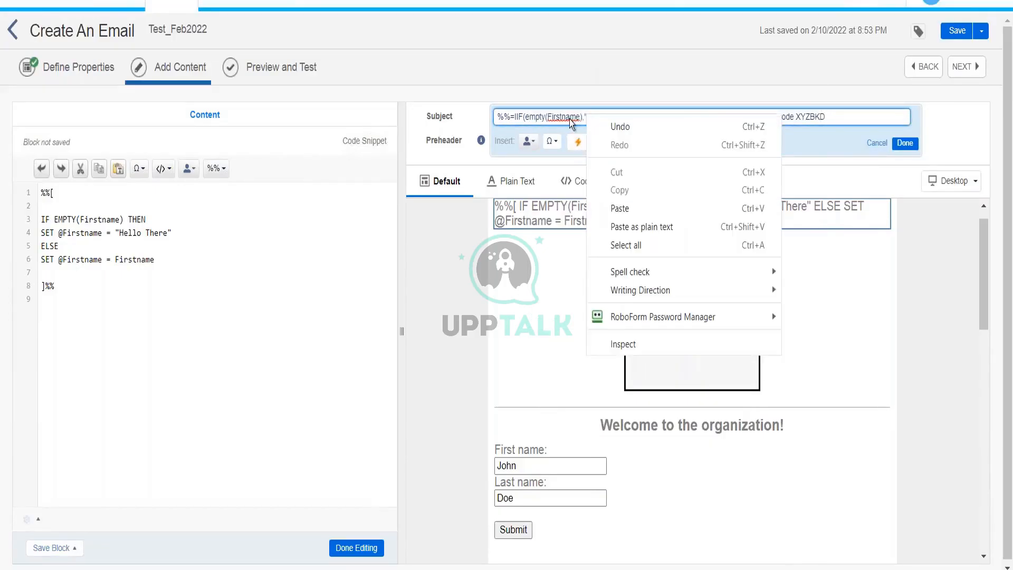
pyautogui.click(570, 116)
pyautogui.moveTo(678, 116); pyautogui.dragTo(515, 117)
pyautogui.press('BackSpace')
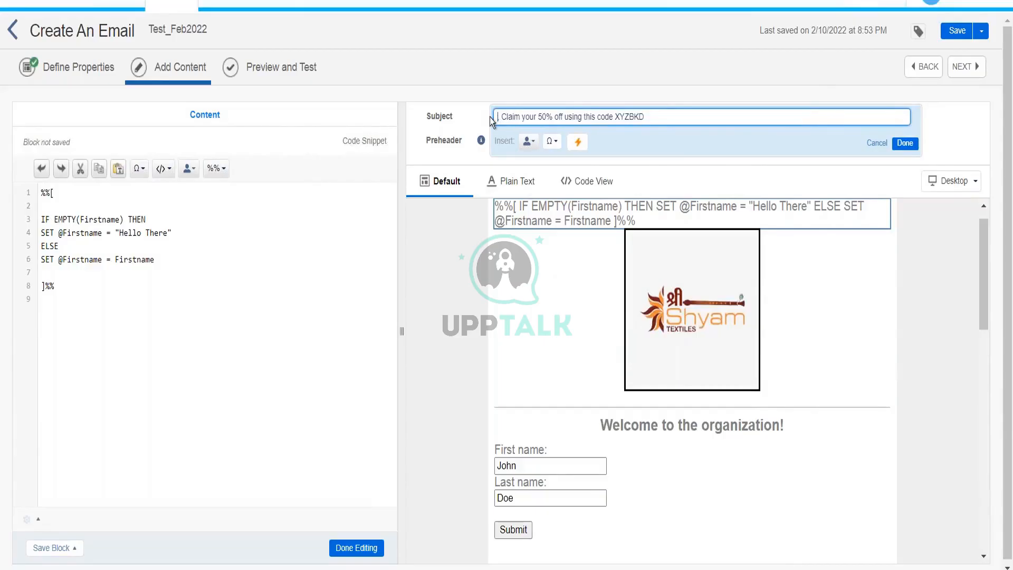
pyautogui.write('%%')
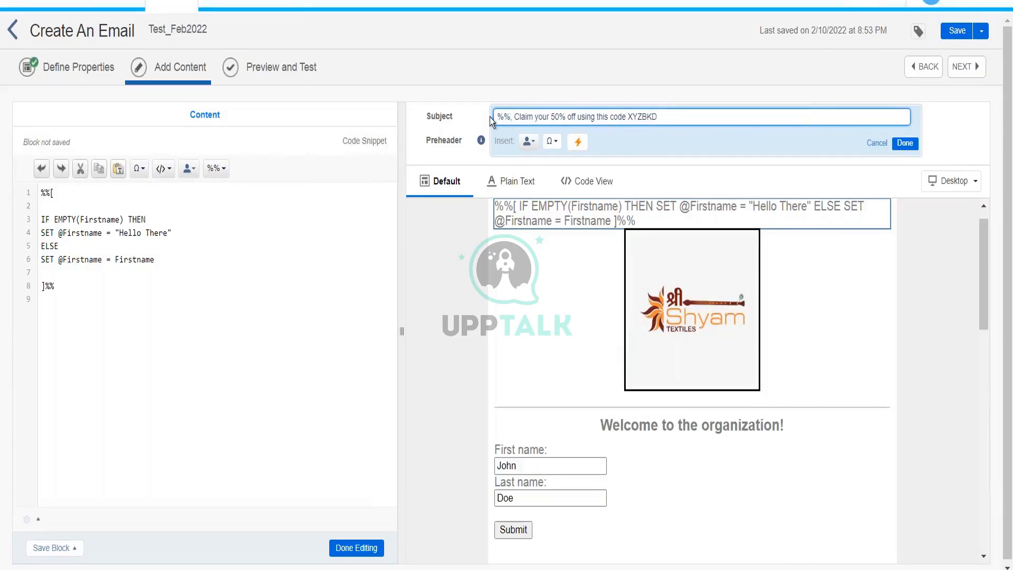
pyautogui.write('=v')
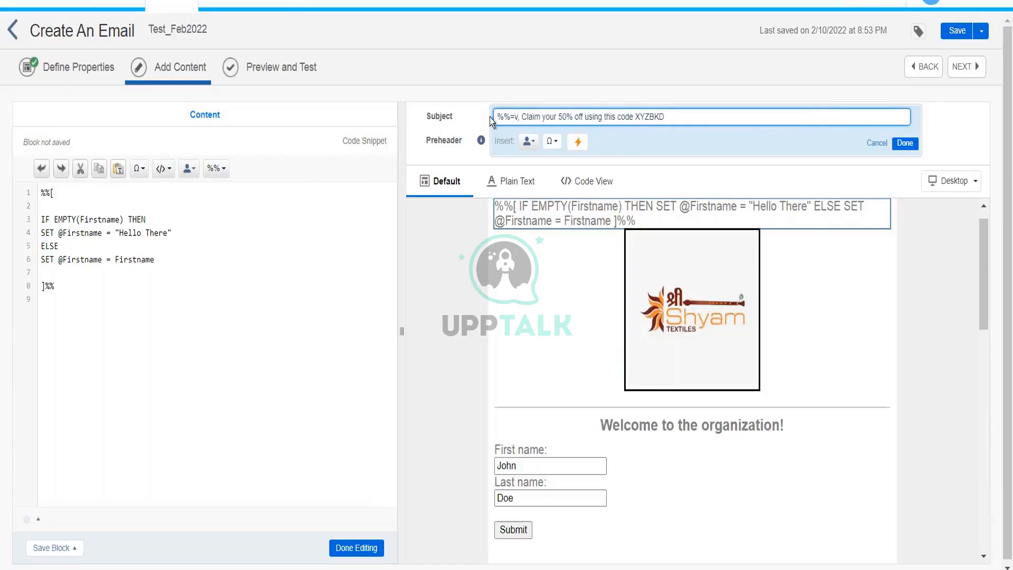
pyautogui.write('(')
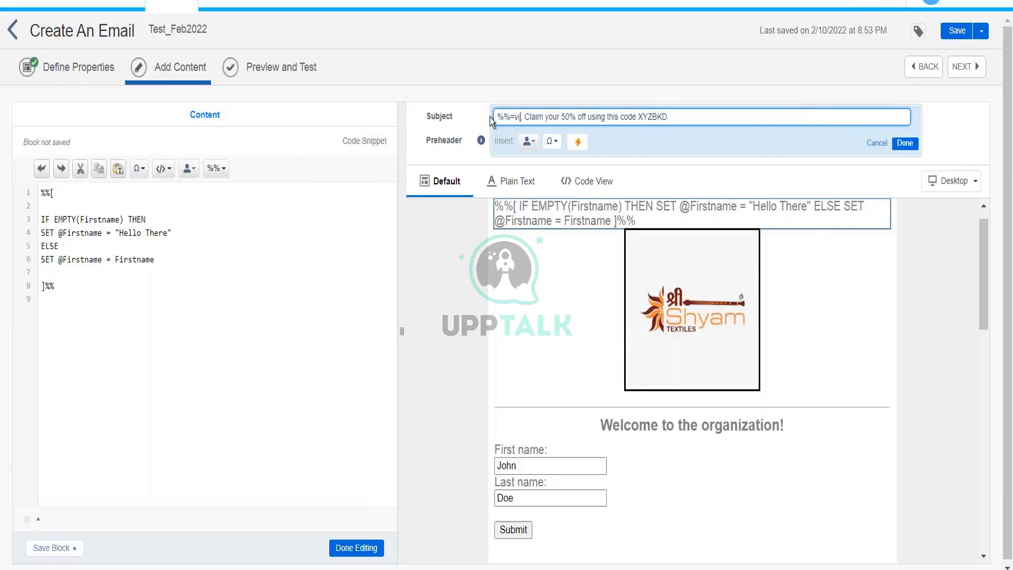
pyautogui.write('@')
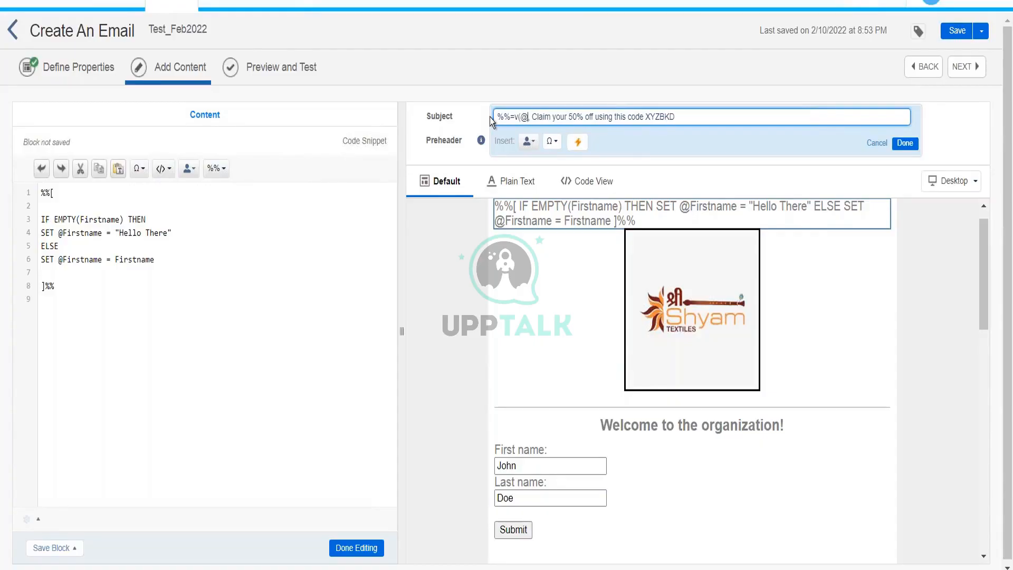
pyautogui.write('First')
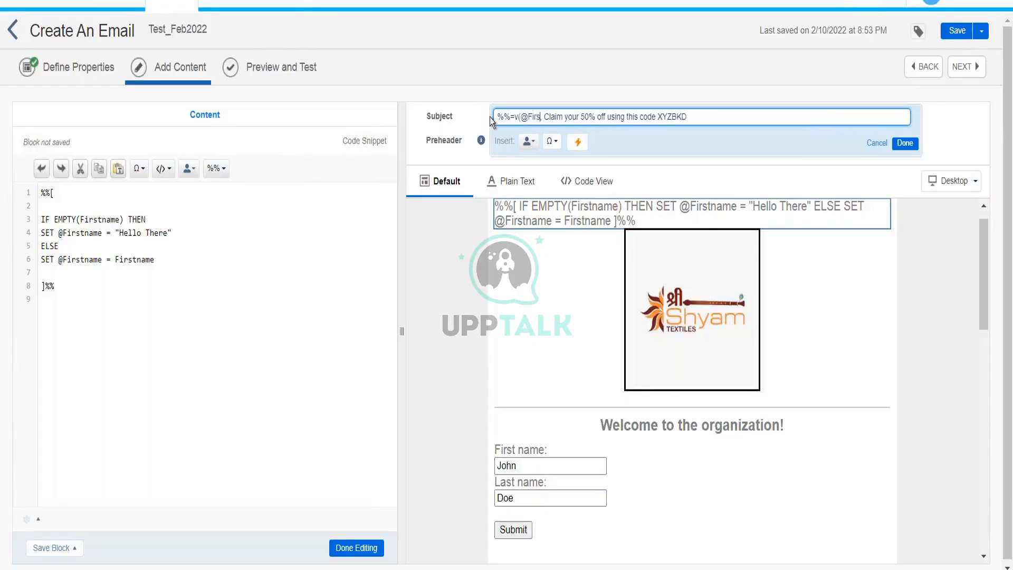
pyautogui.write('name')
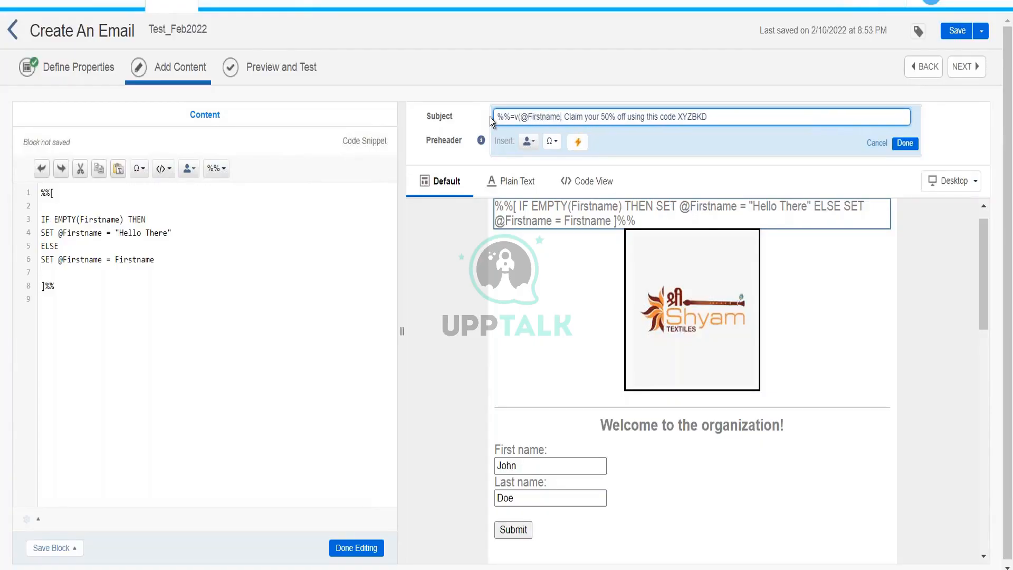
pyautogui.write(')=')
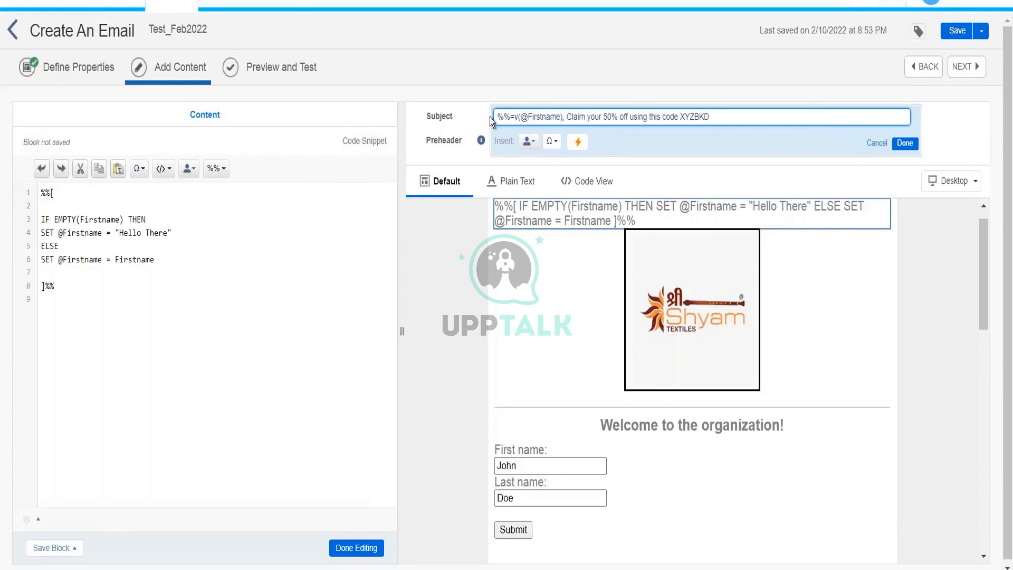
pyautogui.write('%%')
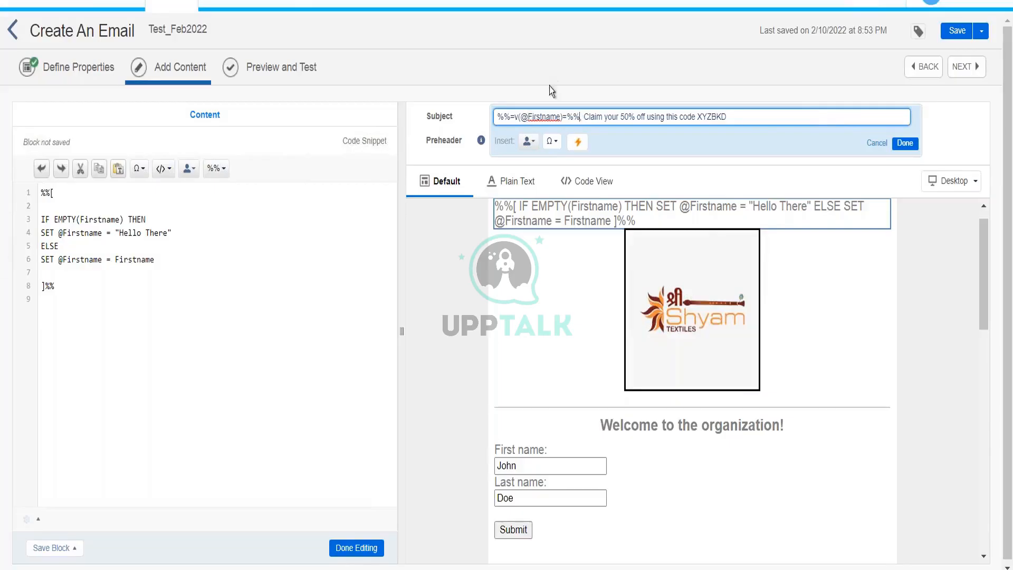
pyautogui.write(',')
# Save the updated subject, then add ENDIF to close the snippet's IF/ELSE block.
pyautogui.click(905, 142)
pyautogui.click(302, 76)
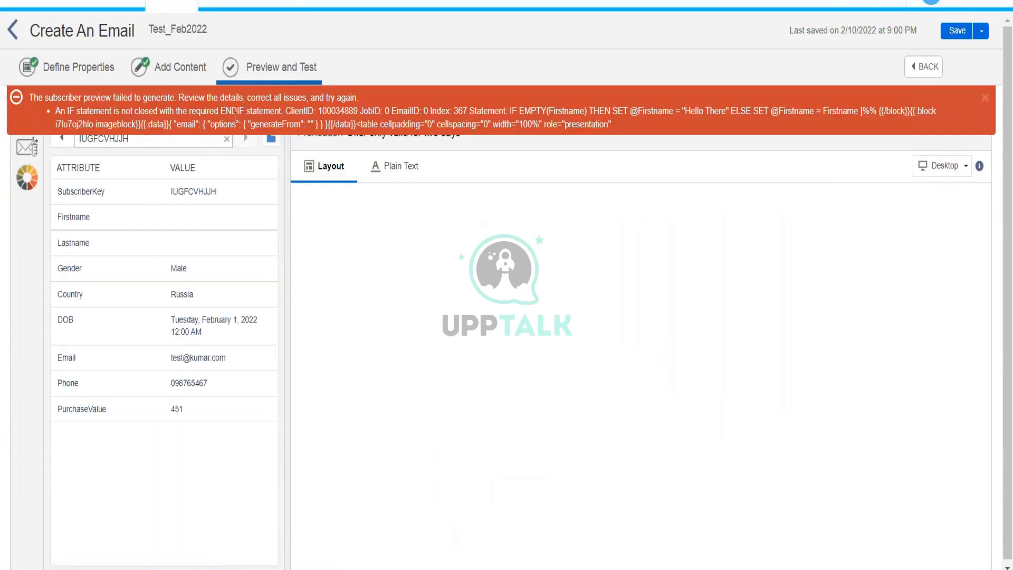
pyautogui.click(163, 65)
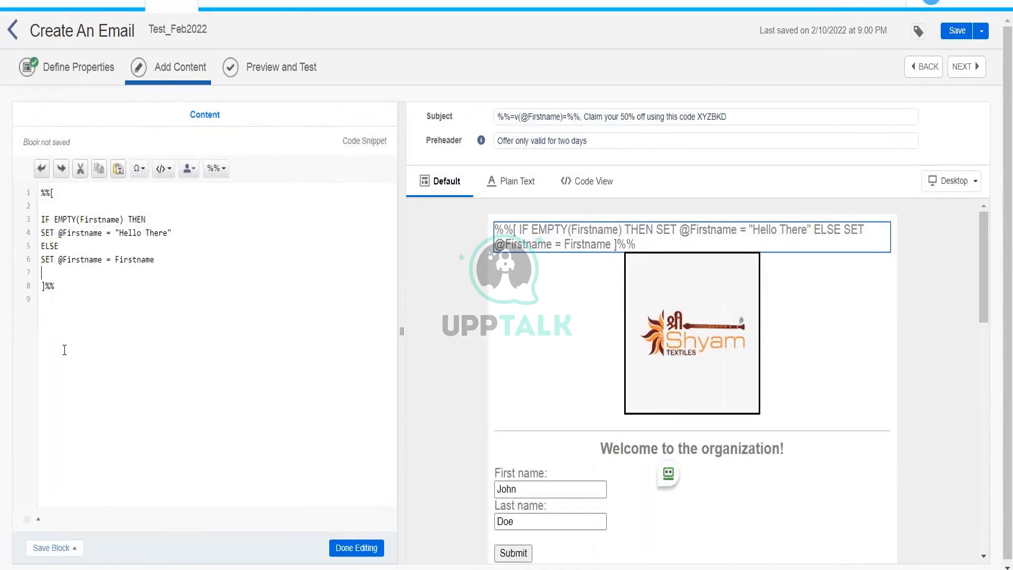
pyautogui.write('ENDIF')
pyautogui.press('Return')
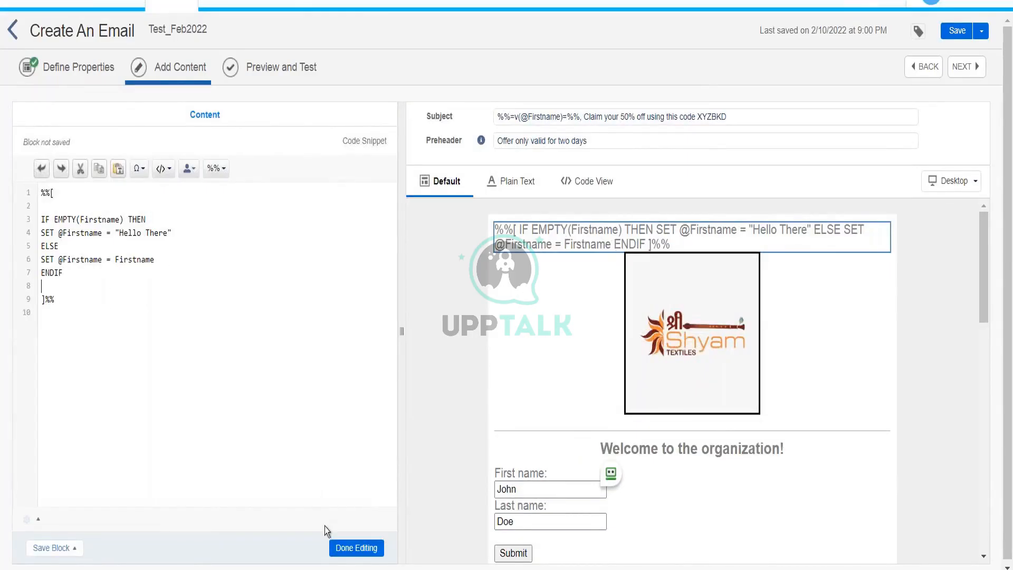
pyautogui.click(335, 547)
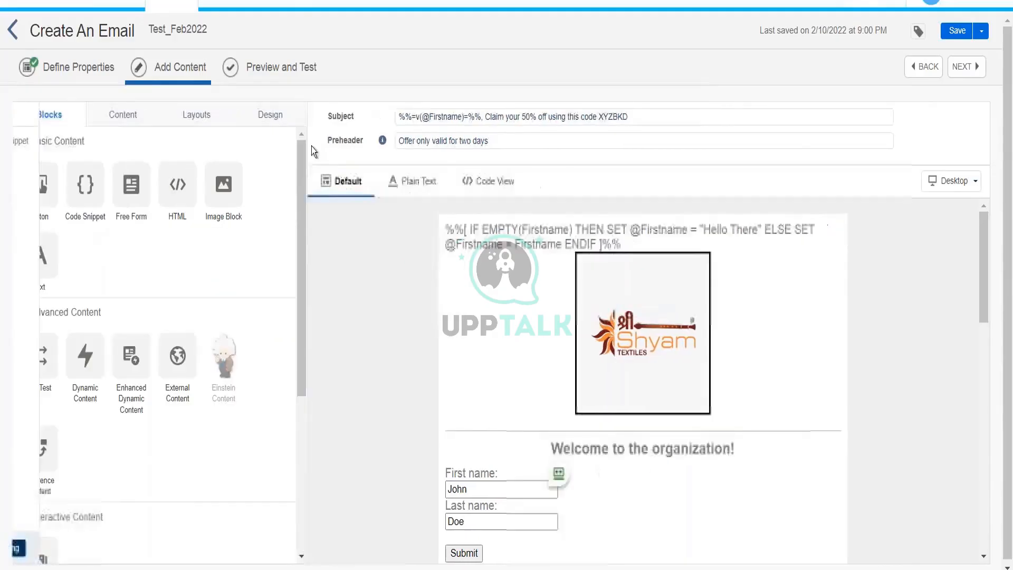
pyautogui.click(296, 74)
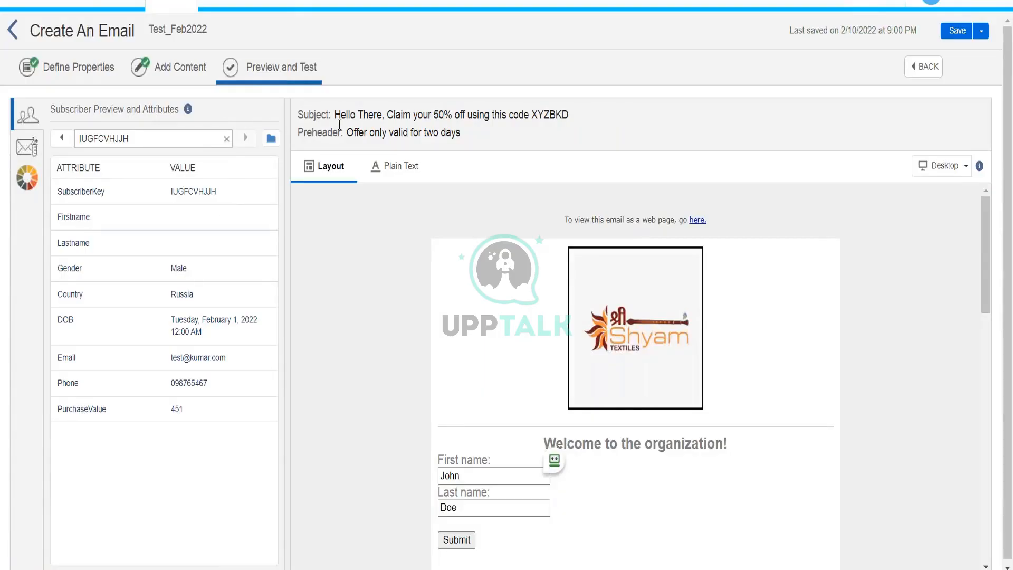
pyautogui.click(67, 141)
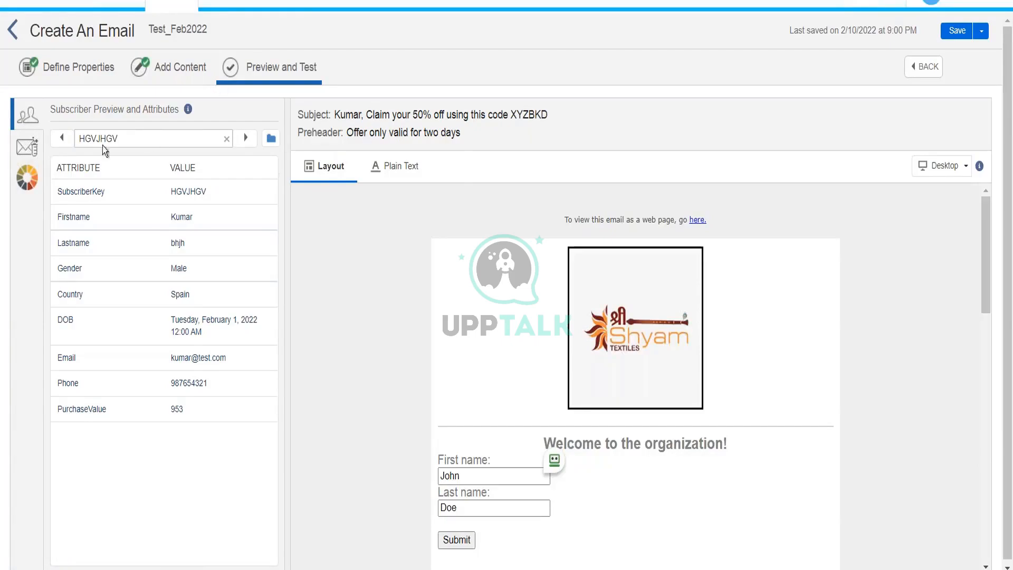
pyautogui.click(62, 138)
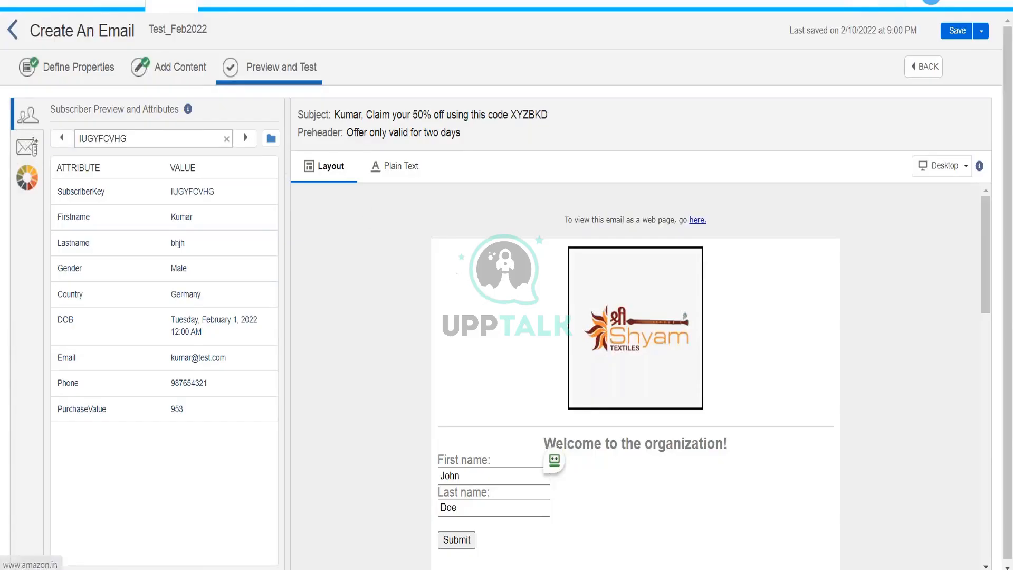
pyautogui.click(191, 77)
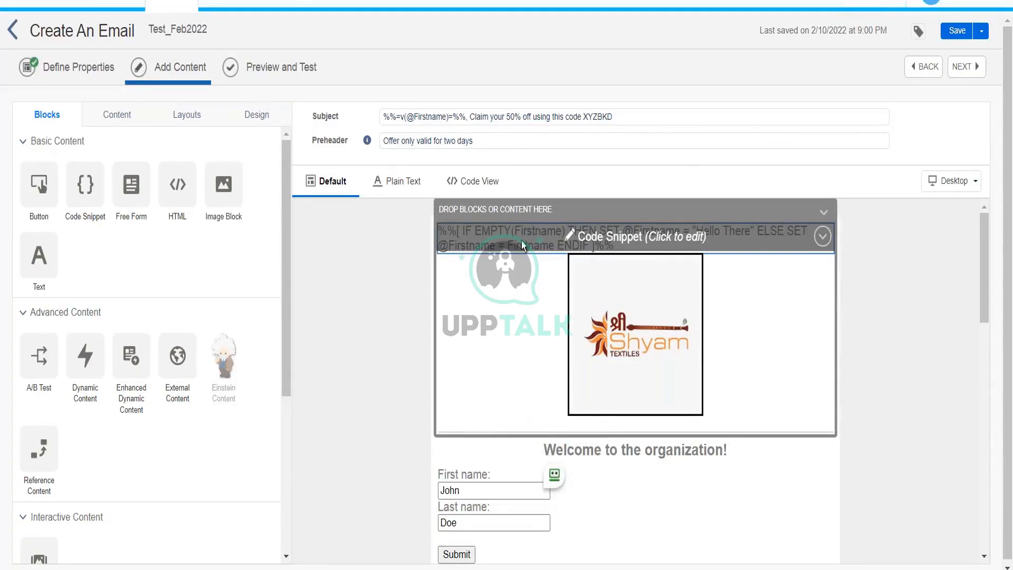
pyautogui.click(521, 240)
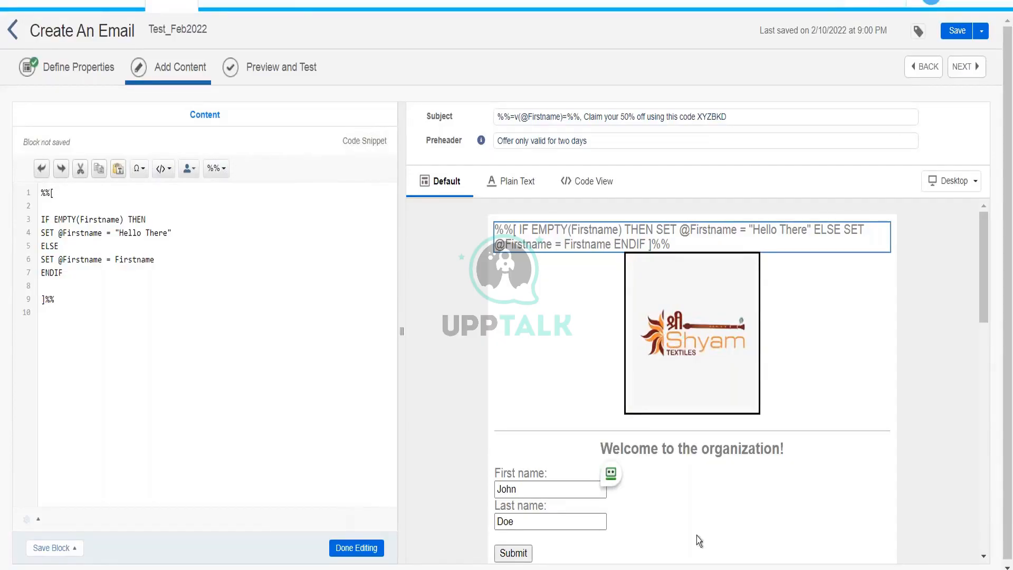
pyautogui.click(364, 553)
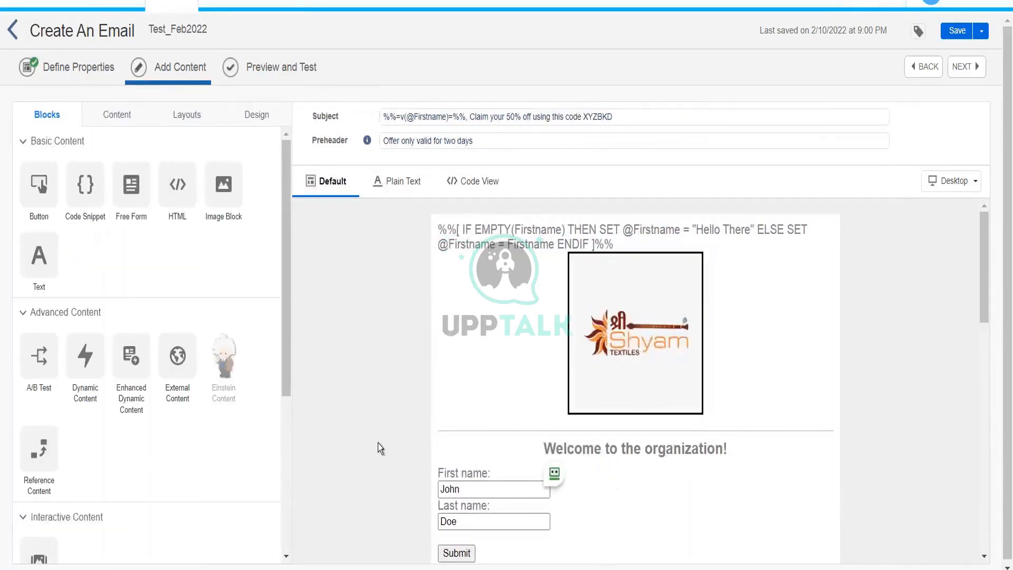